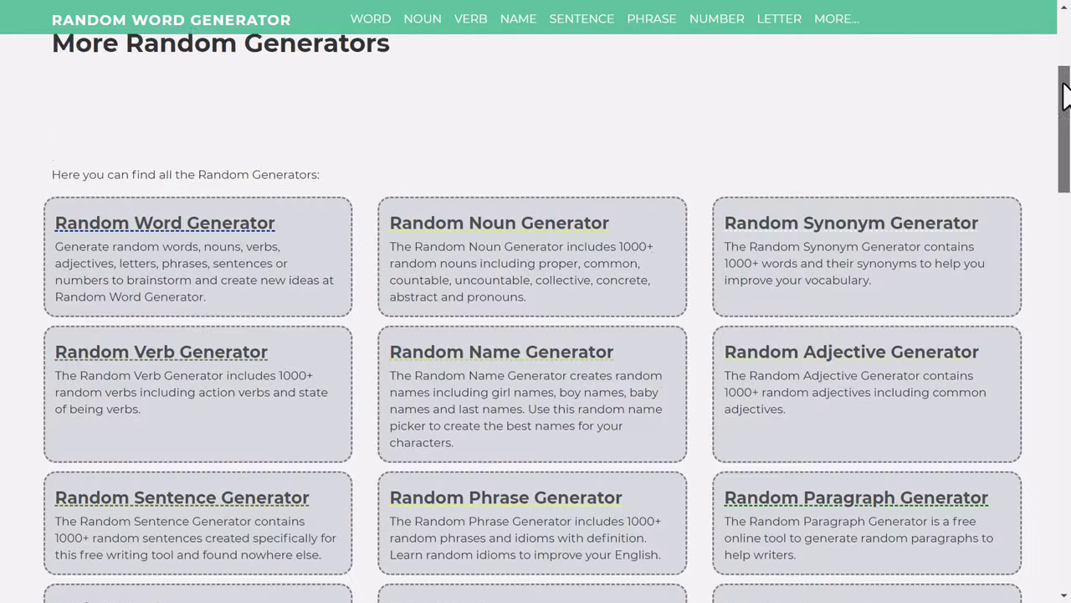
Open the Pictionary Generator and generate two easy Pictionary words.
drag(1067, 95, 1066, 251)
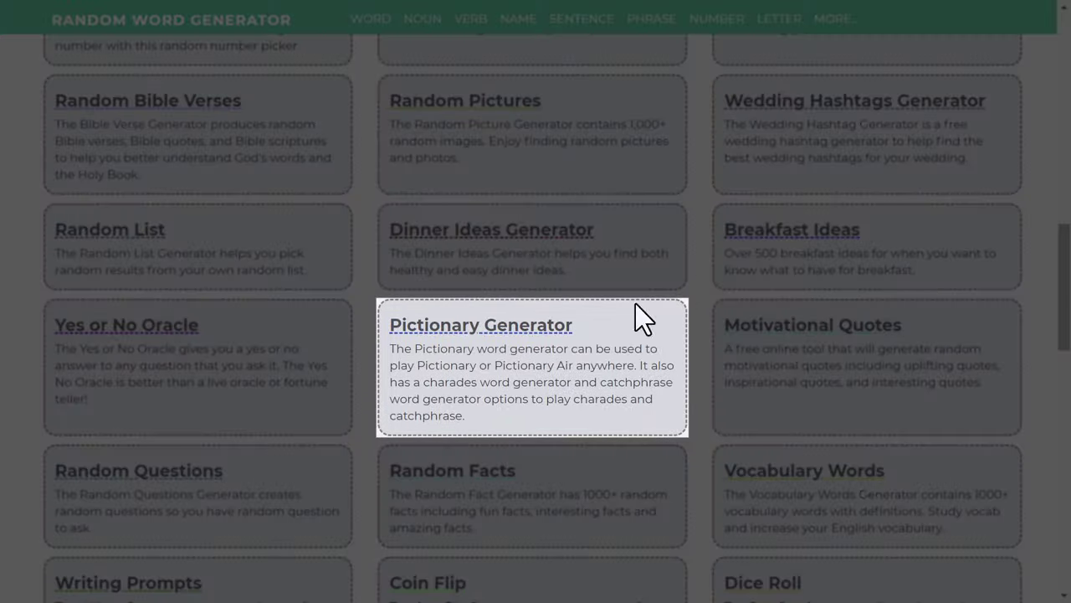
click(471, 335)
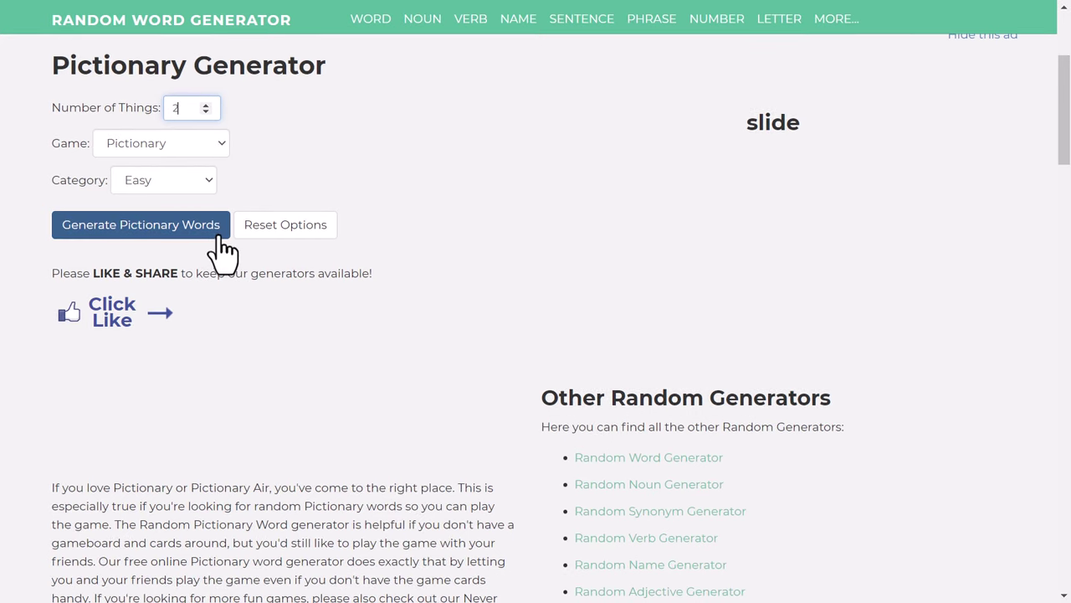
click(221, 235)
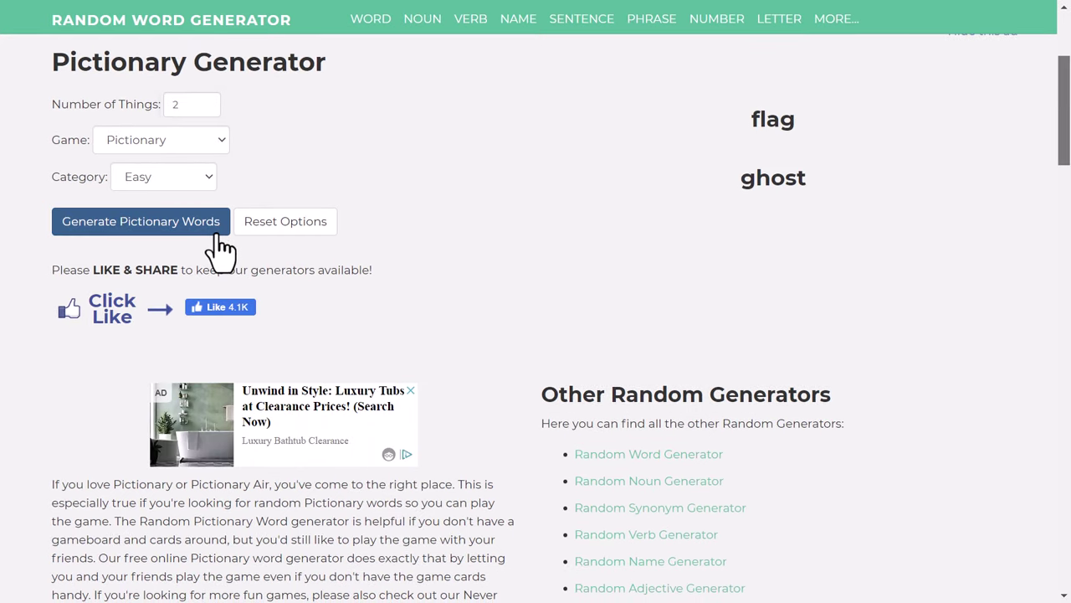
click(221, 234)
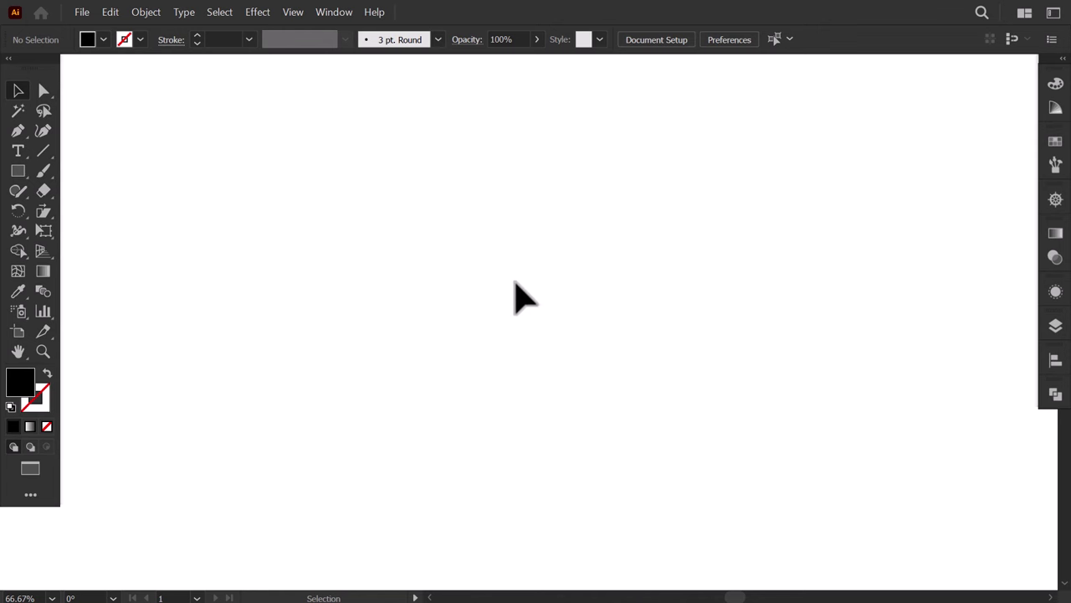
In Illustrator, draw a long thin black rectangle and apply Zig Zag with 7 px absolute size, 4 ridges per segment and smooth points.
click(18, 170)
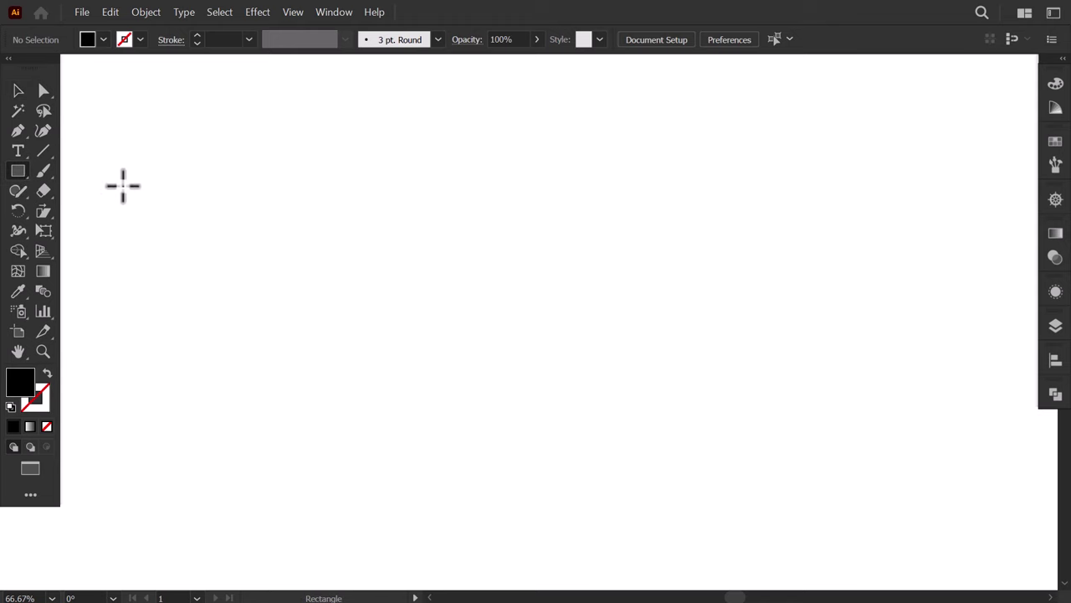
drag(307, 179, 761, 219)
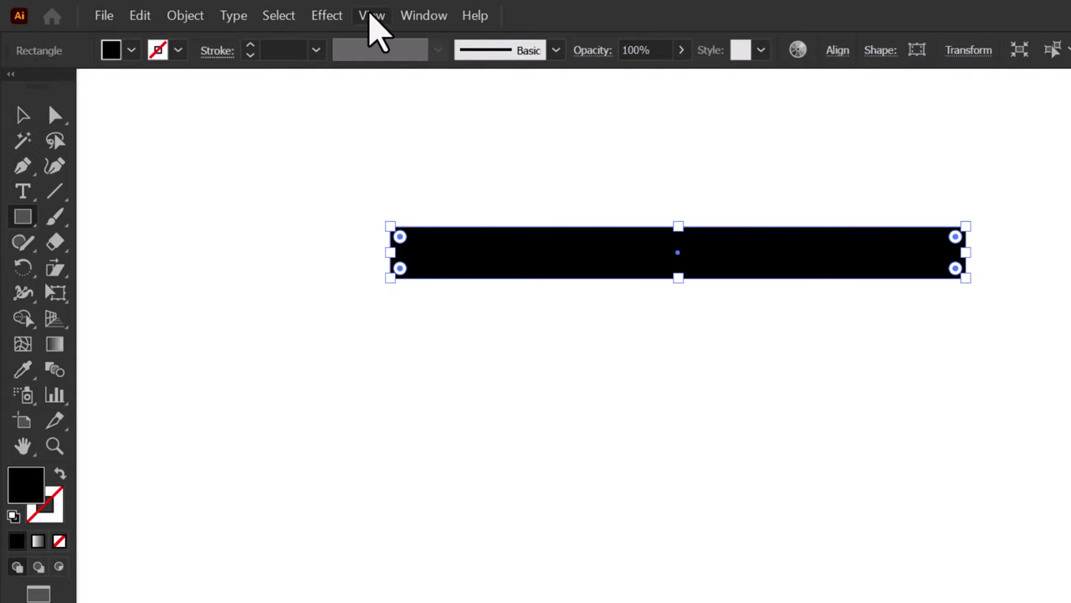
click(330, 17)
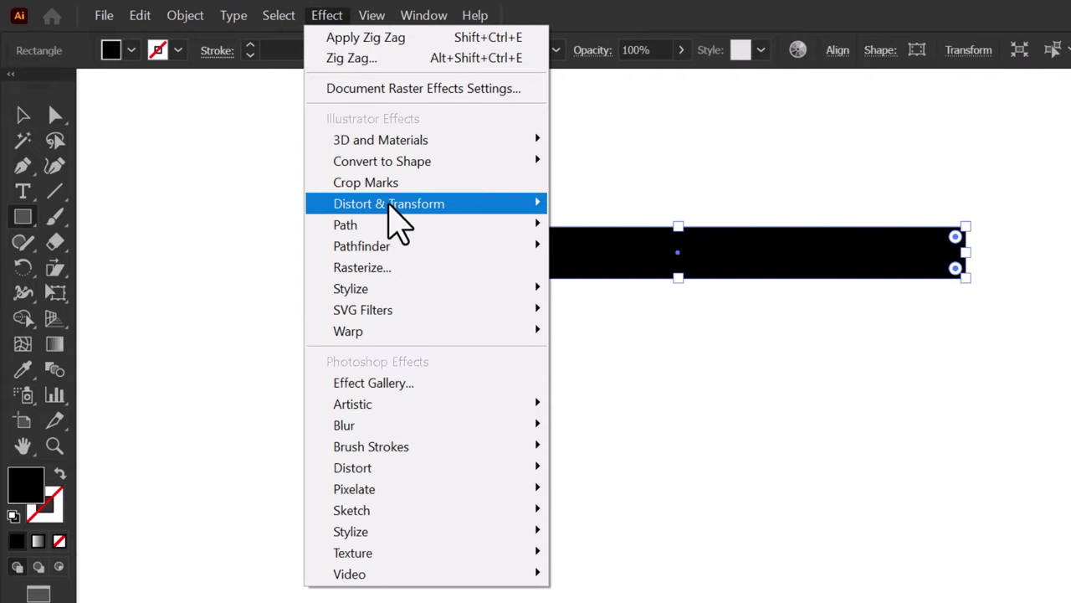
mouse_move(387, 205)
click(599, 352)
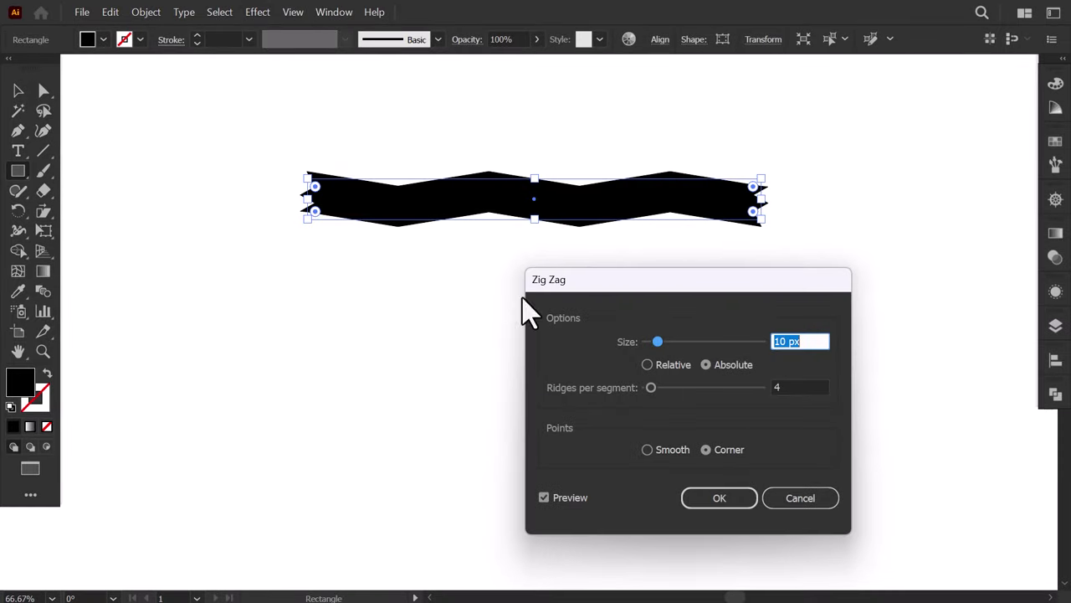
drag(693, 291, 550, 262)
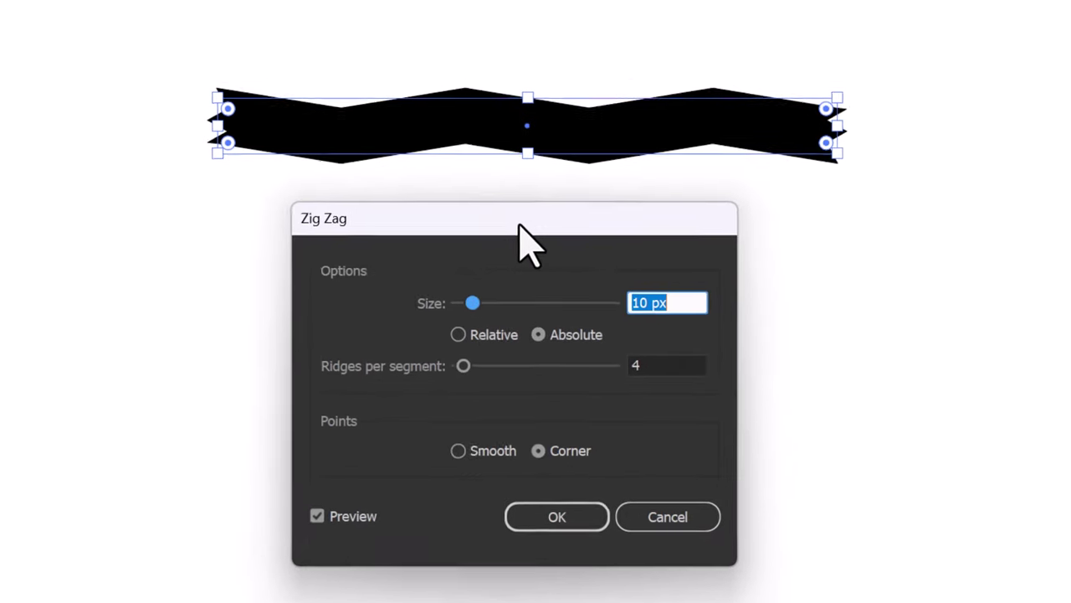
click(451, 456)
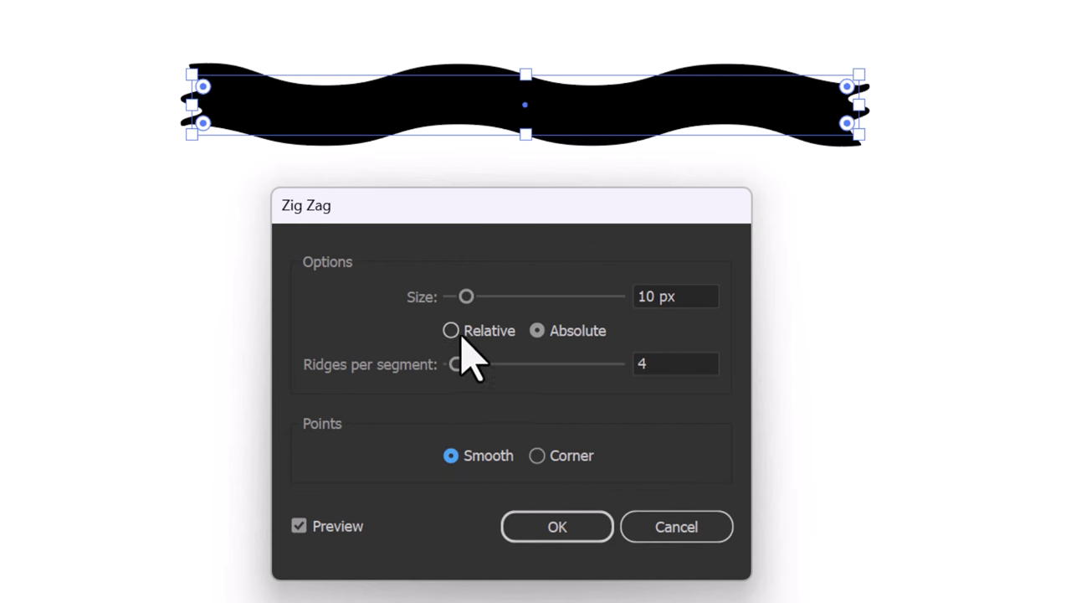
click(466, 298)
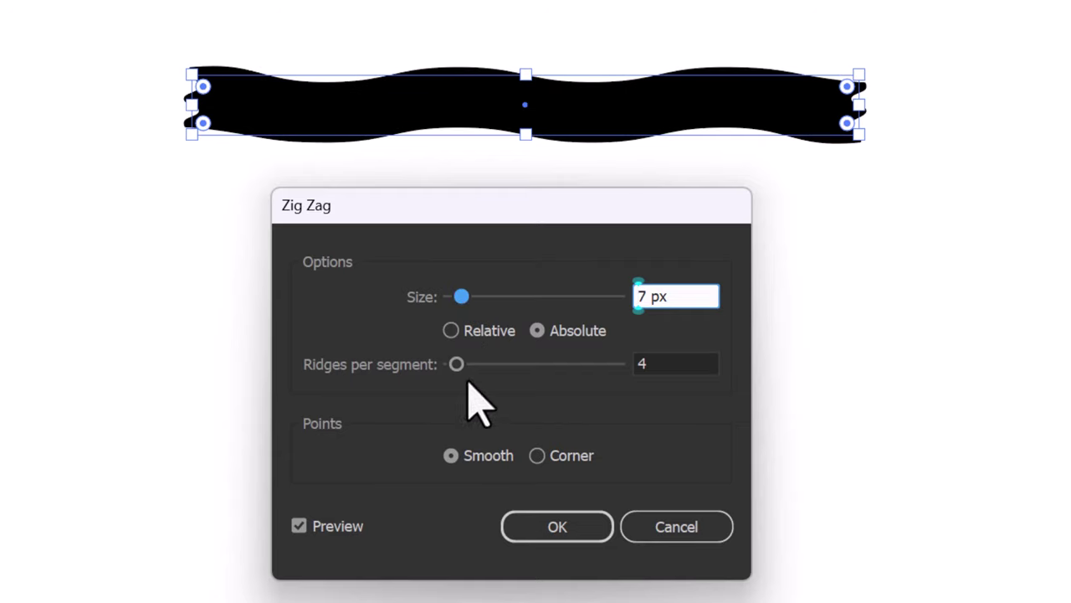
click(549, 525)
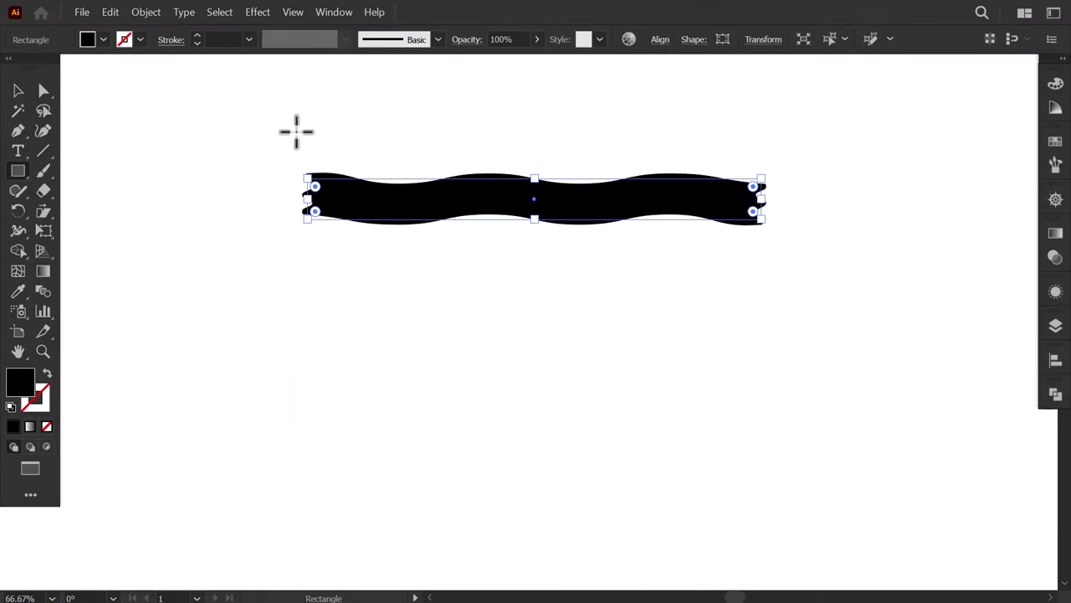
Expand the wavy band's appearance and erase both ends so only one symmetrical wave section remains.
click(149, 12)
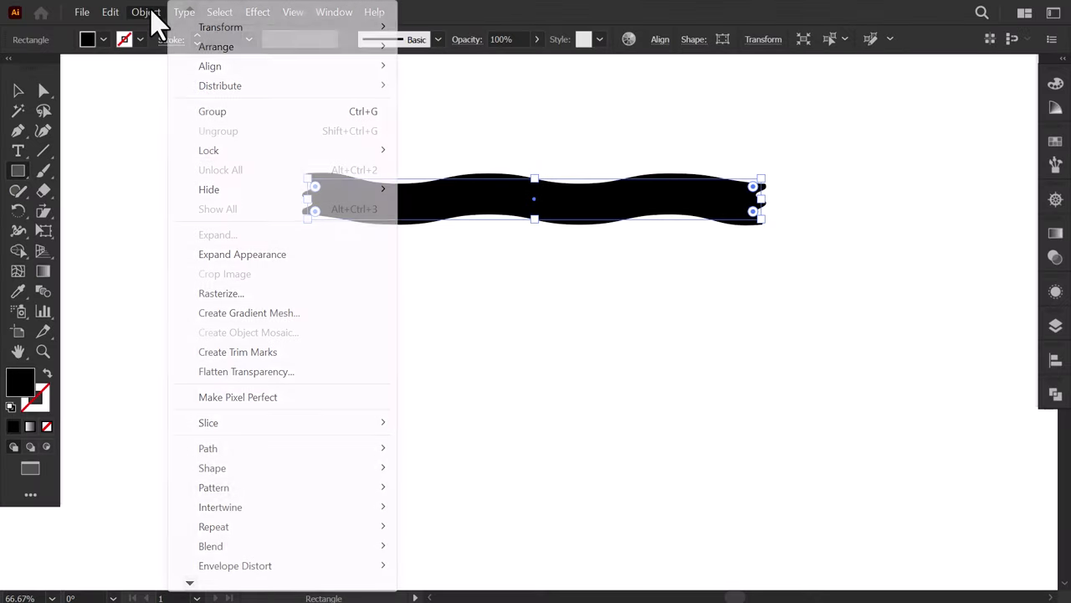
click(247, 254)
key(v)
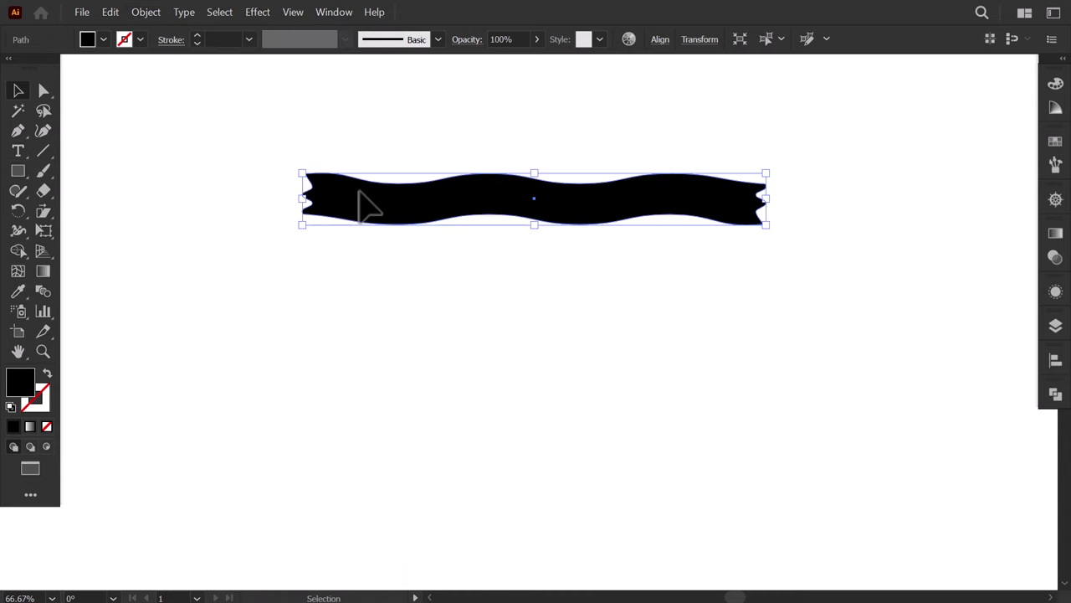
click(43, 191)
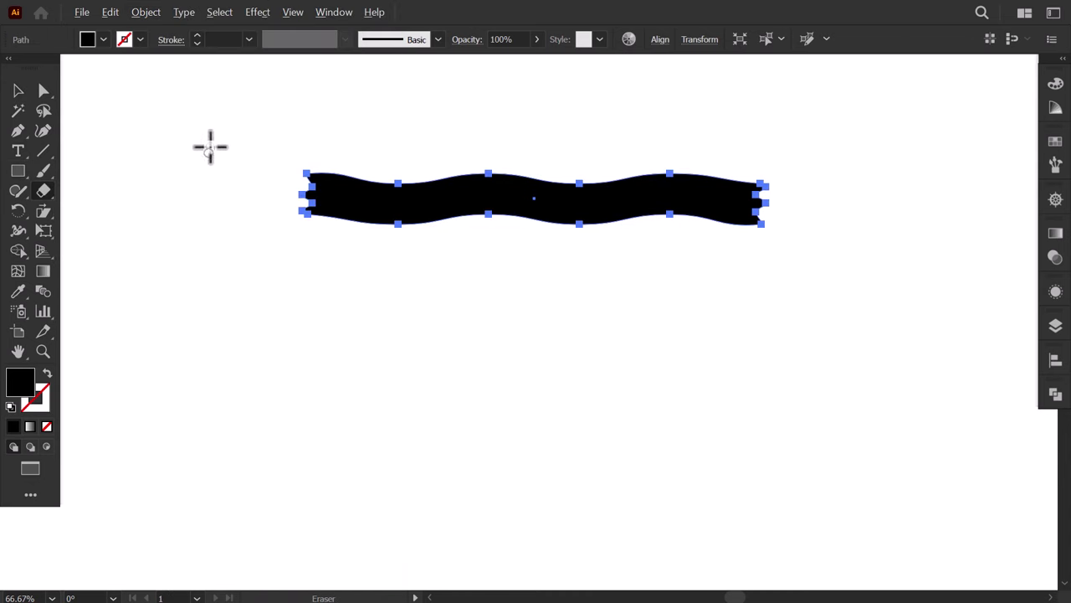
mouse_move(212, 140)
mouse_down()
mouse_move(388, 239)
mouse_move(490, 315)
mouse_up()
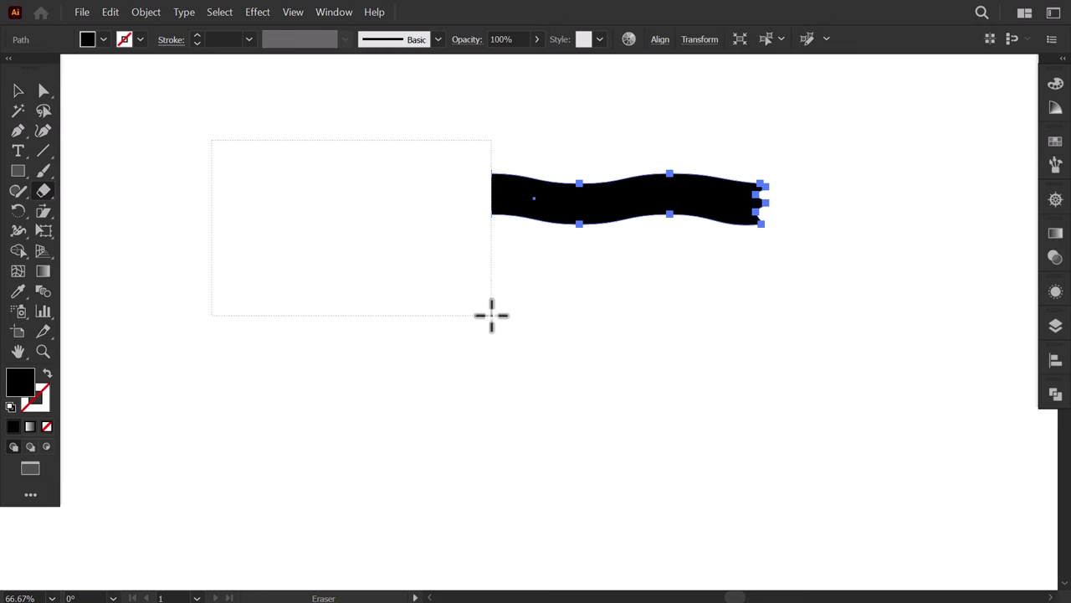
drag(816, 134, 675, 274)
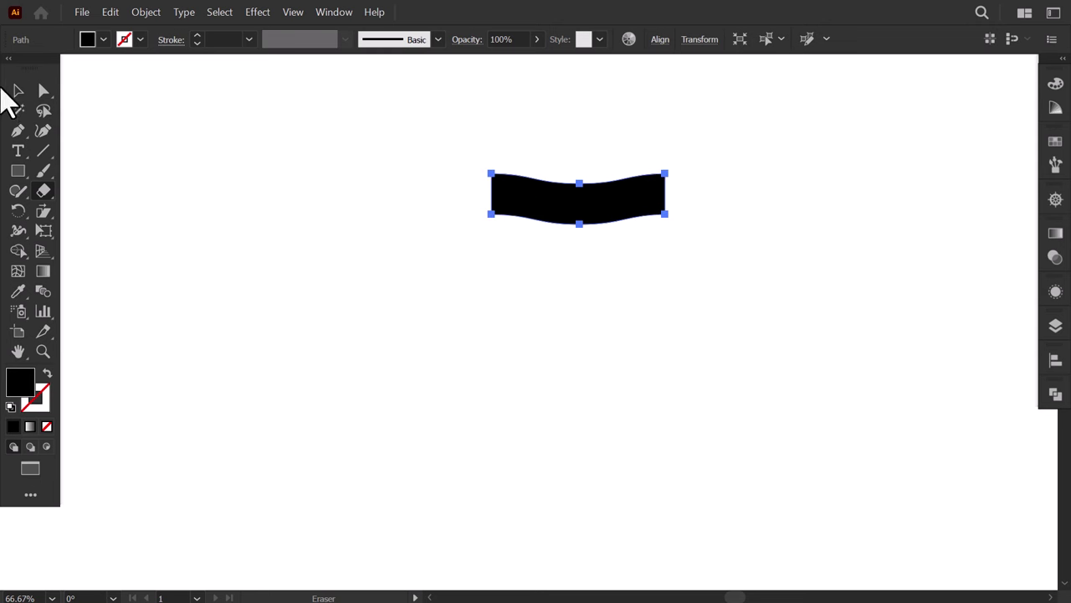
Duplicate the wave section straight downward twice to form three evenly spaced flag stripes.
click(17, 91)
click(290, 169)
mouse_move(577, 215)
mouse_down()
mouse_move(466, 196)
mouse_move(498, 206)
mouse_move(497, 249)
mouse_up()
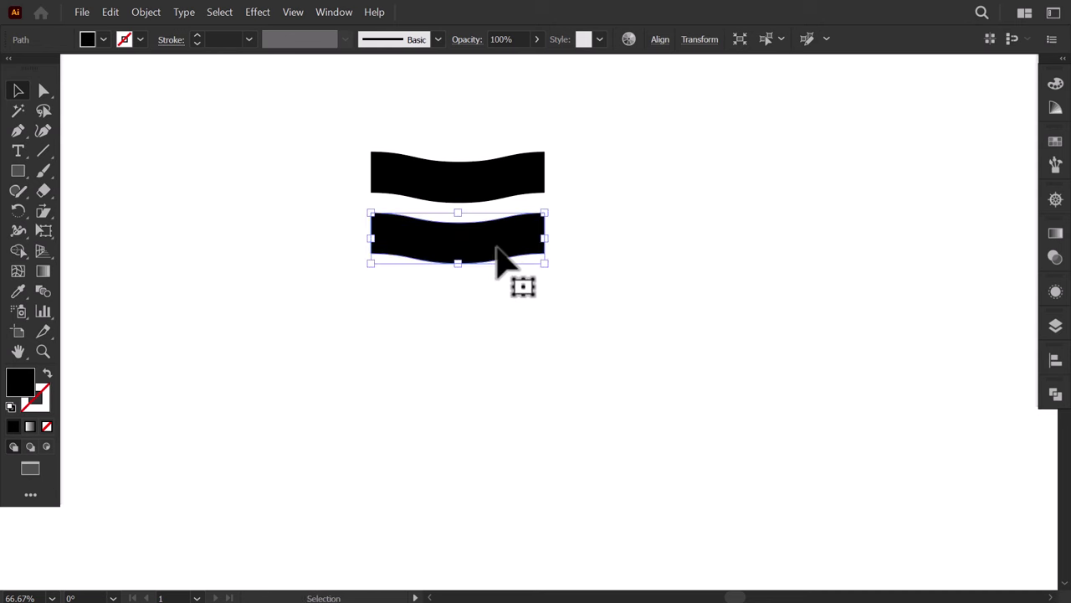
key(ctrl+d)
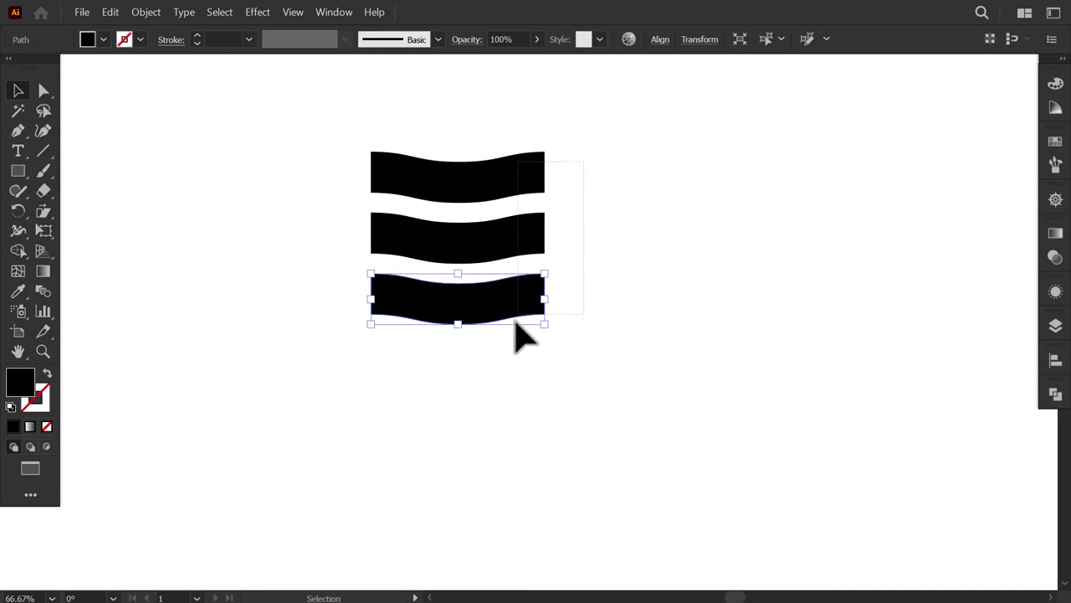
Shift all three stripes to the right together and stretch them slightly wider.
key(ctrl+a)
drag(490, 306, 571, 316)
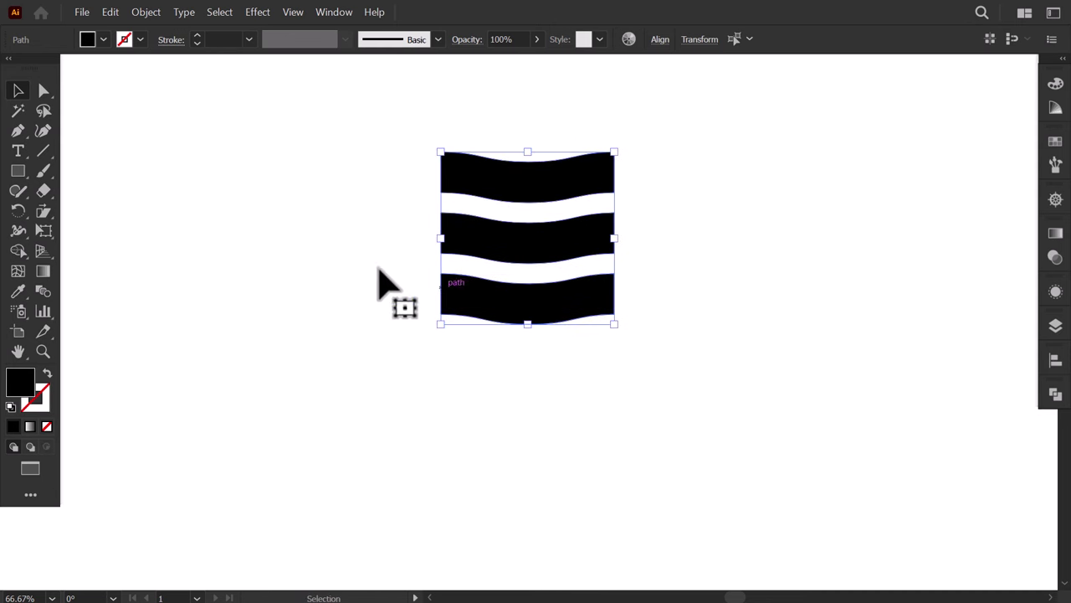
drag(615, 240, 646, 240)
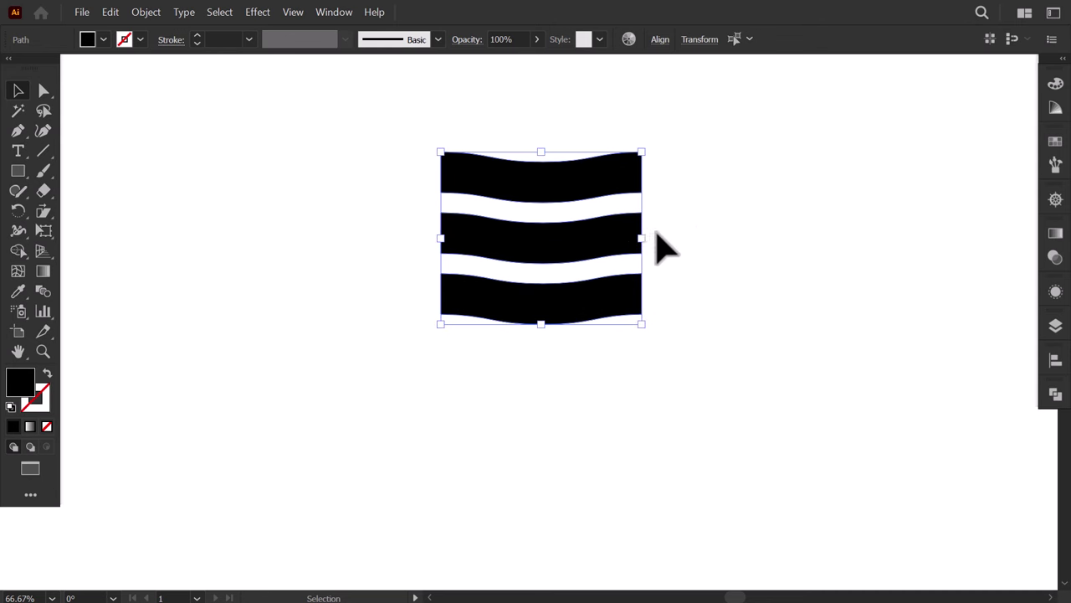
click(682, 234)
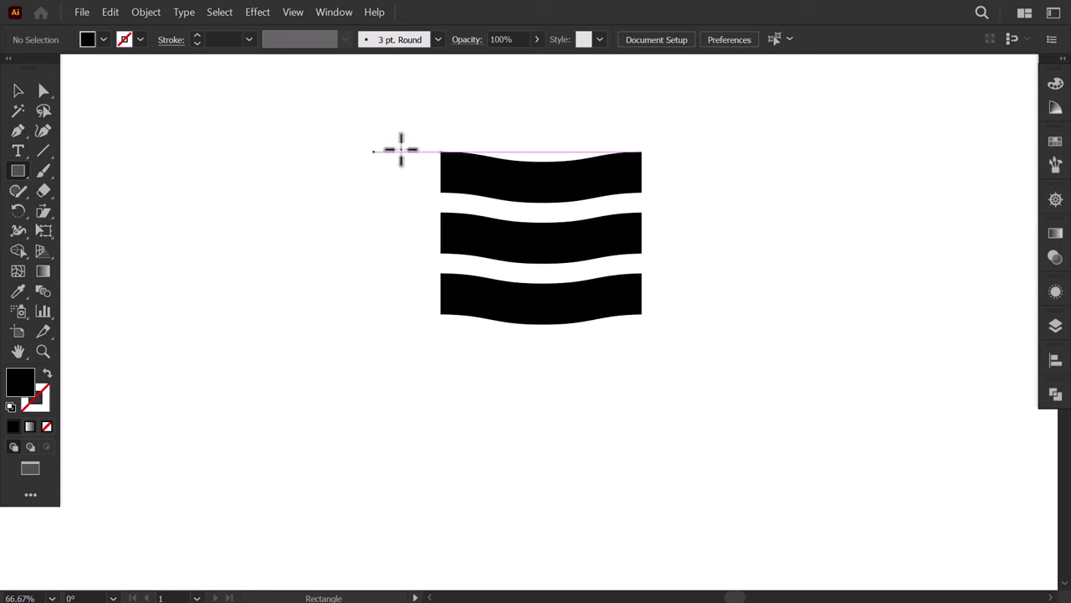
Draw a narrow vertical flagpole just left of the stripes and place a slightly wider circle overlapping its top end.
mouse_move(404, 149)
mouse_down()
mouse_move(419, 170)
mouse_move(427, 343)
mouse_up()
click(160, 206)
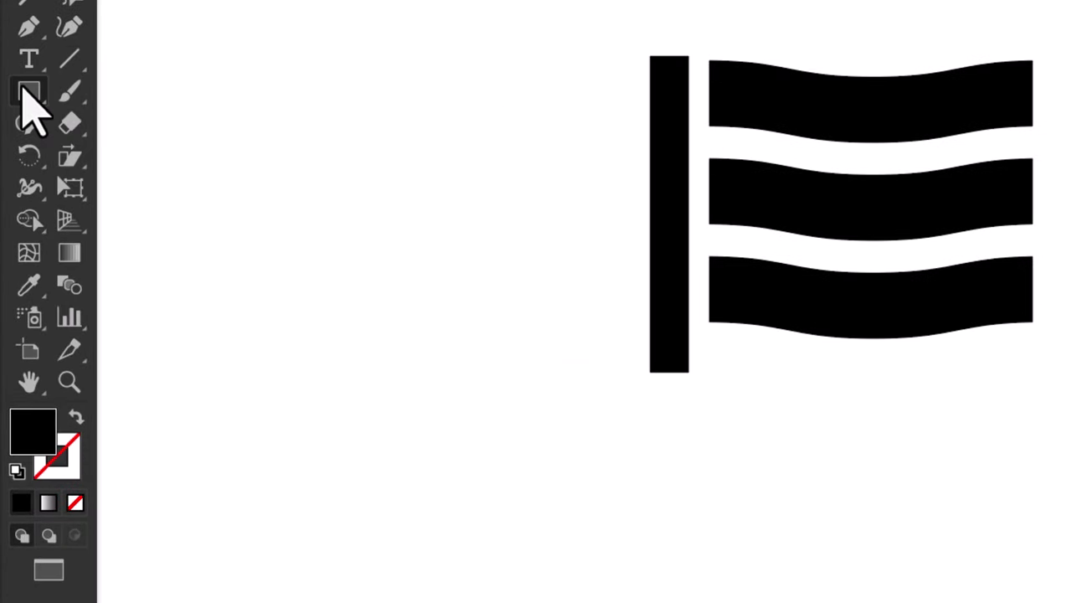
drag(32, 108, 115, 172)
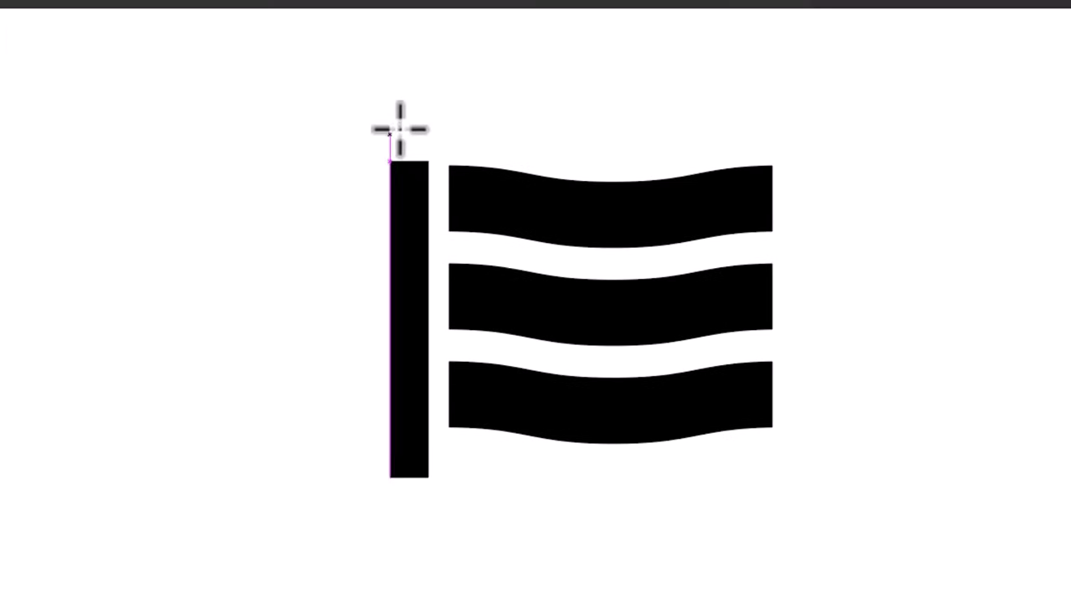
mouse_move(409, 135)
mouse_down()
mouse_move(436, 162)
mouse_move(420, 151)
mouse_up()
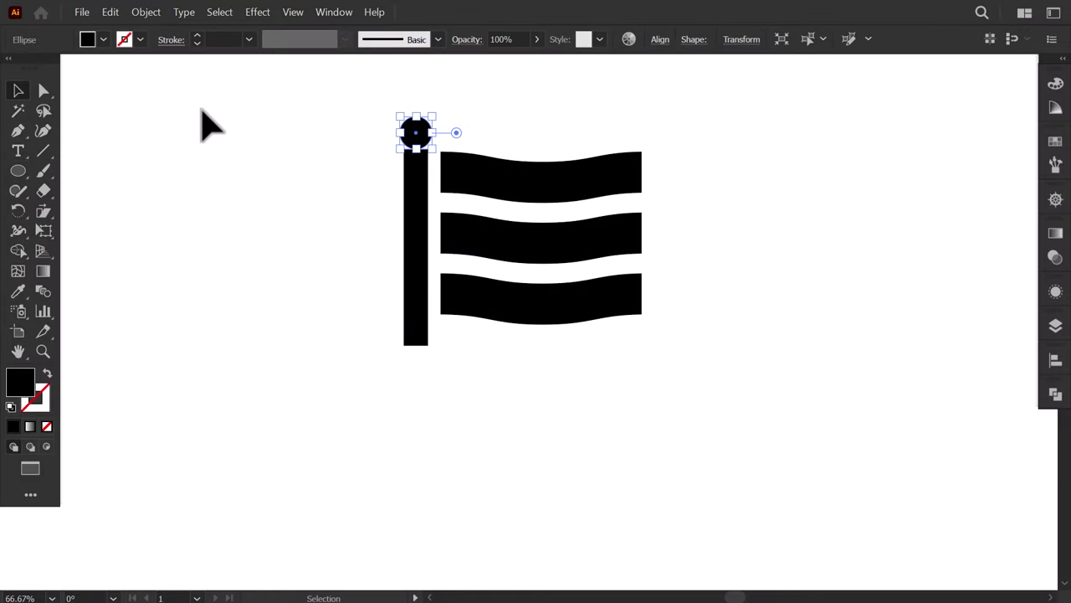
click(201, 107)
click(370, 179)
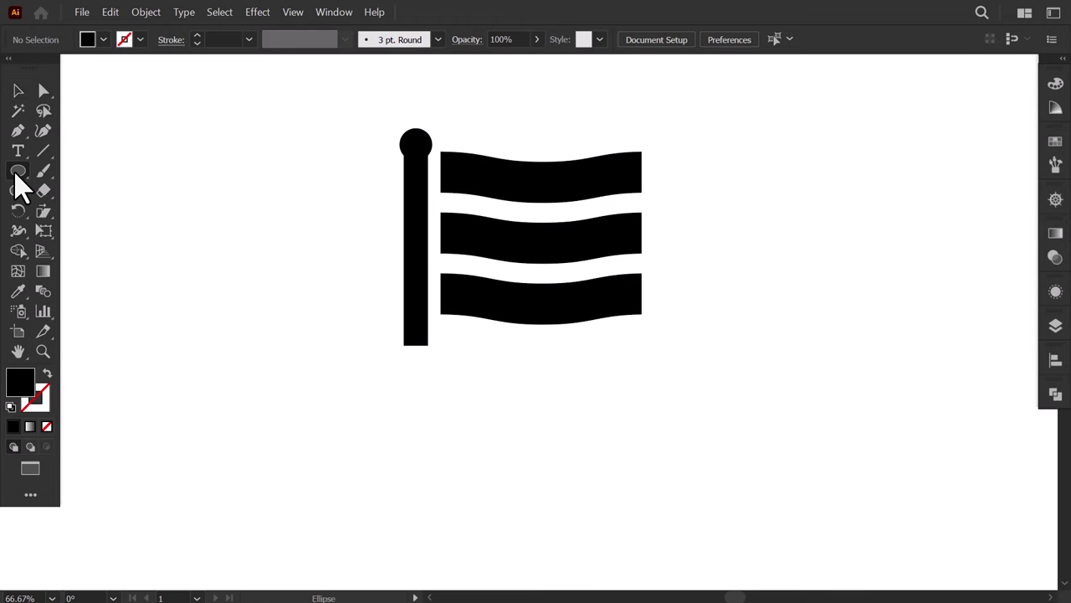
Draw a rectangle about 129 px wide over the left part of the stripes and fill it white.
drag(18, 177, 57, 174)
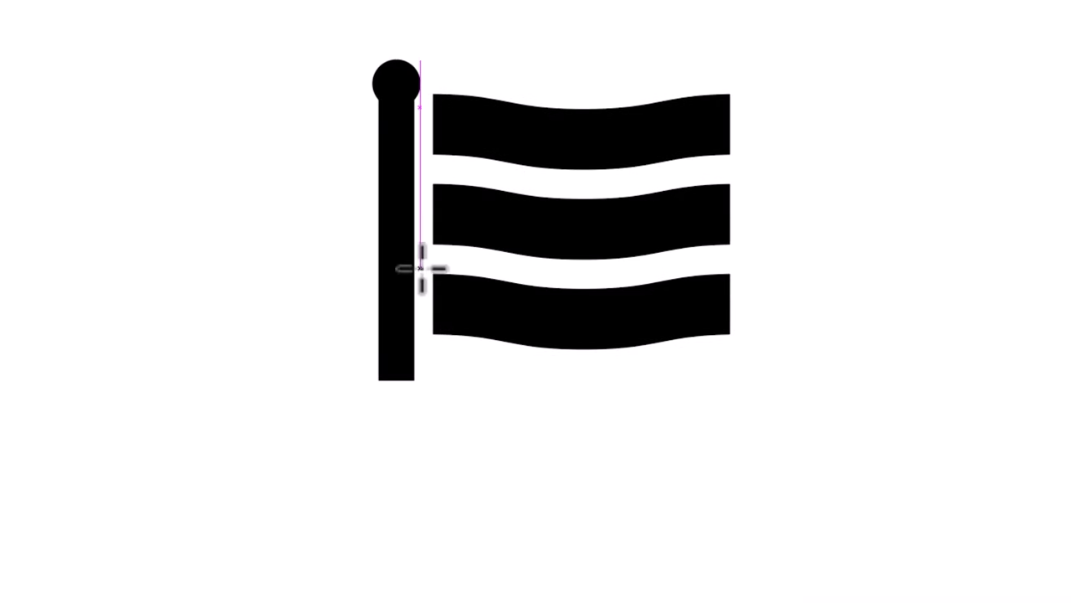
drag(432, 276, 573, 131)
drag(503, 132, 507, 126)
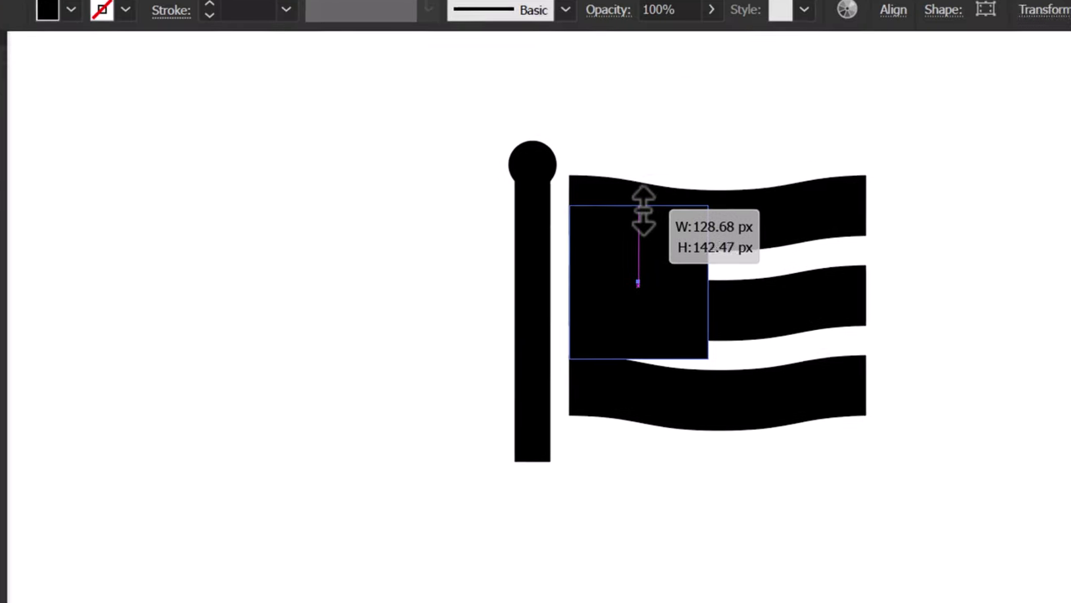
drag(643, 211, 643, 204)
click(71, 11)
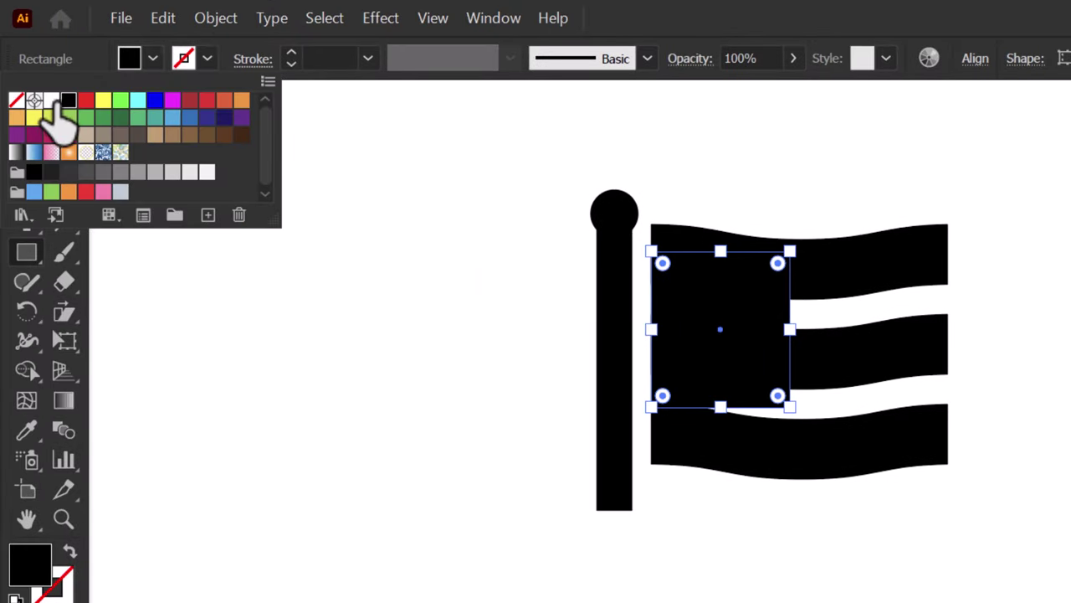
click(50, 100)
click(153, 59)
Round the white rectangle's two top corners fully to turn it into an arch shape.
click(64, 136)
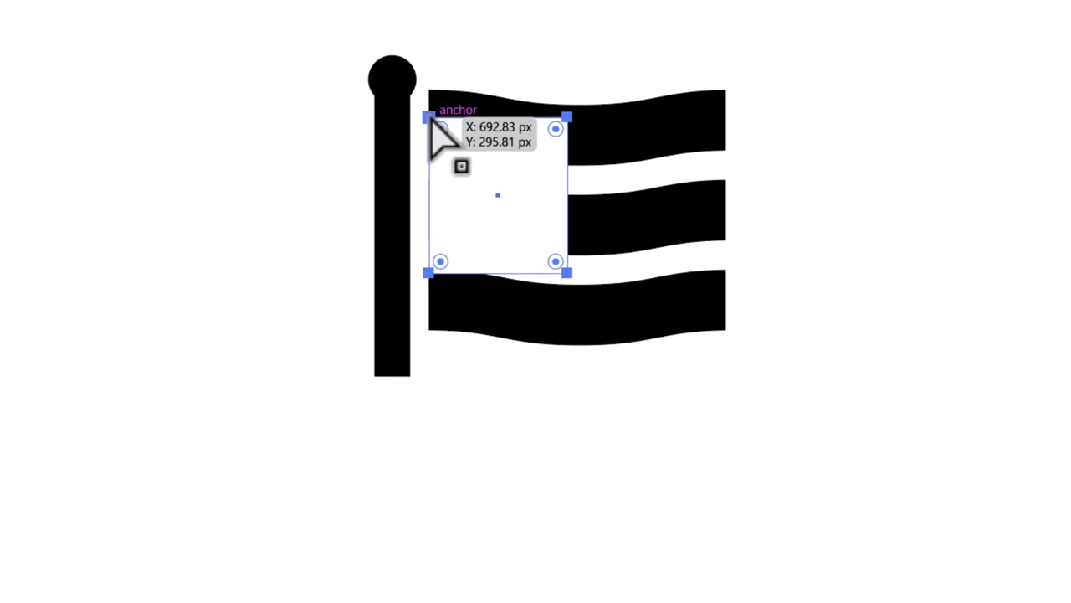
click(429, 118)
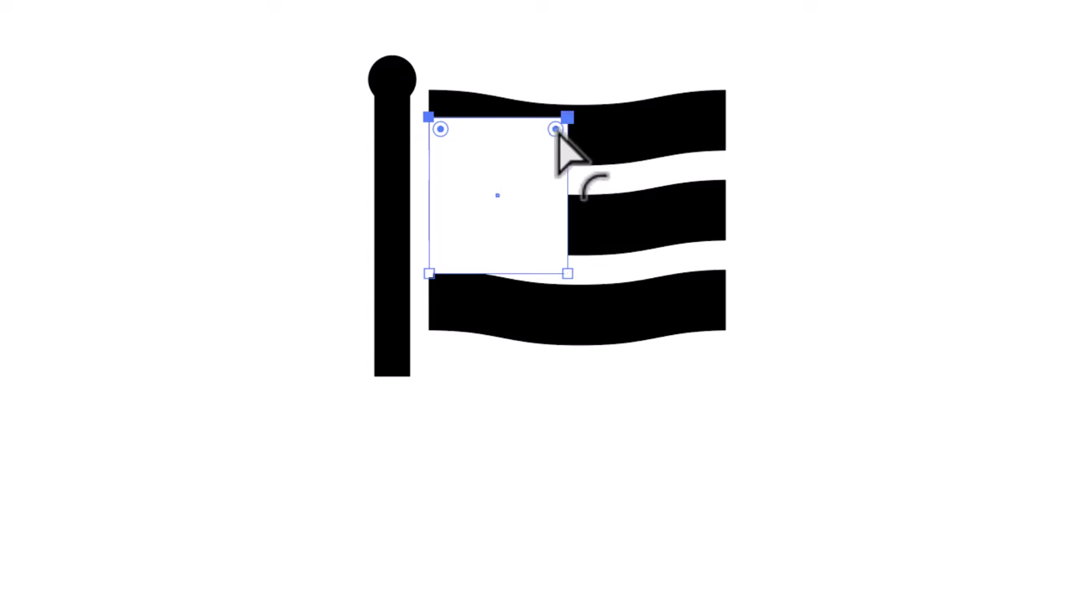
drag(556, 130, 514, 273)
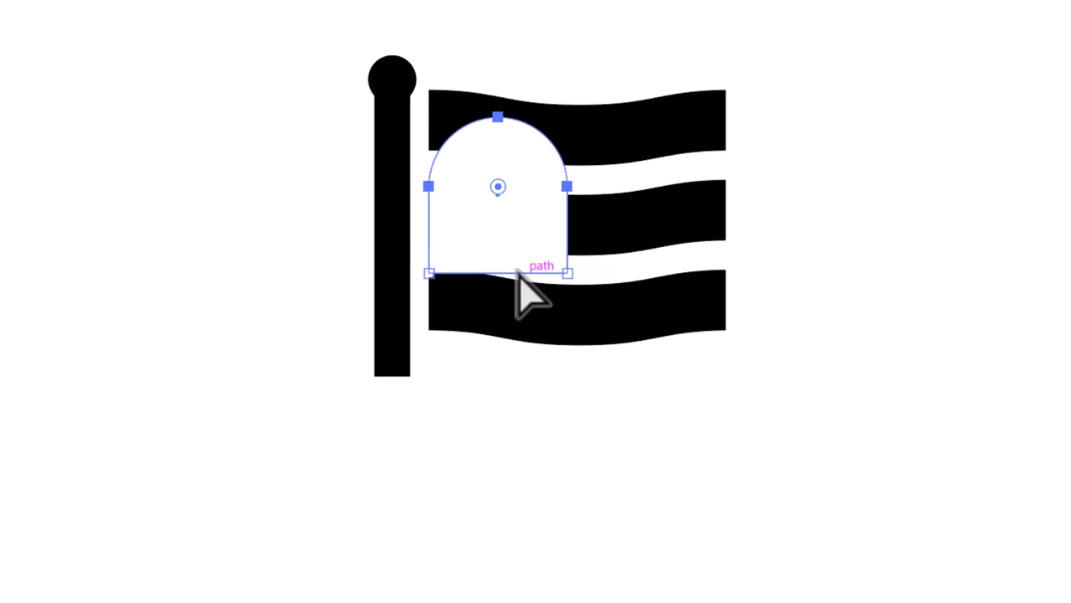
click(559, 451)
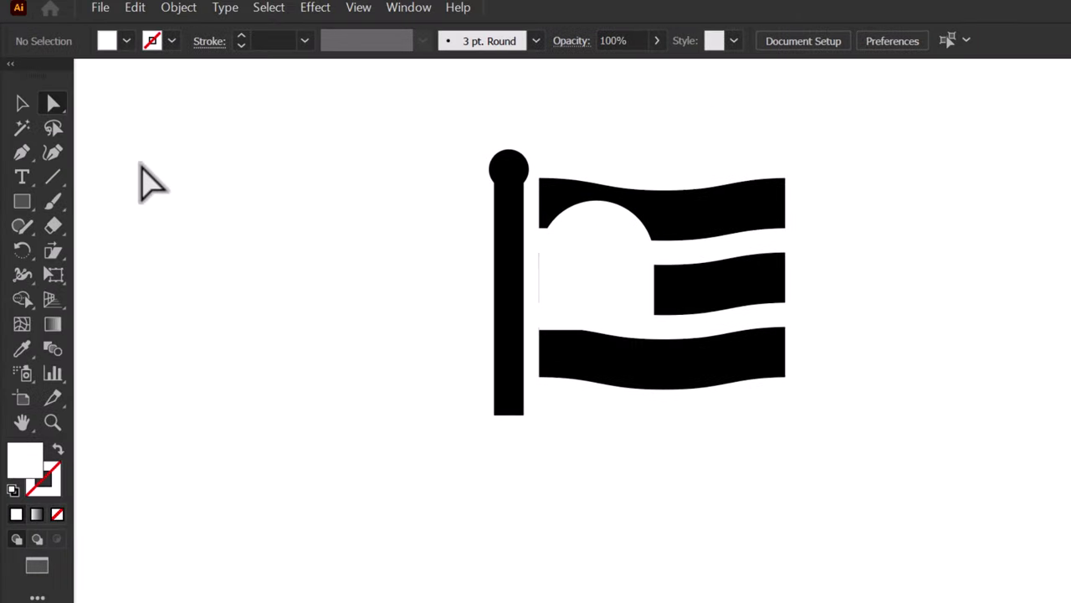
Duplicate the flagpole horizontally so the copy's right edge meets the left edge of the white arch.
click(22, 103)
scroll(552, 216, up, 4)
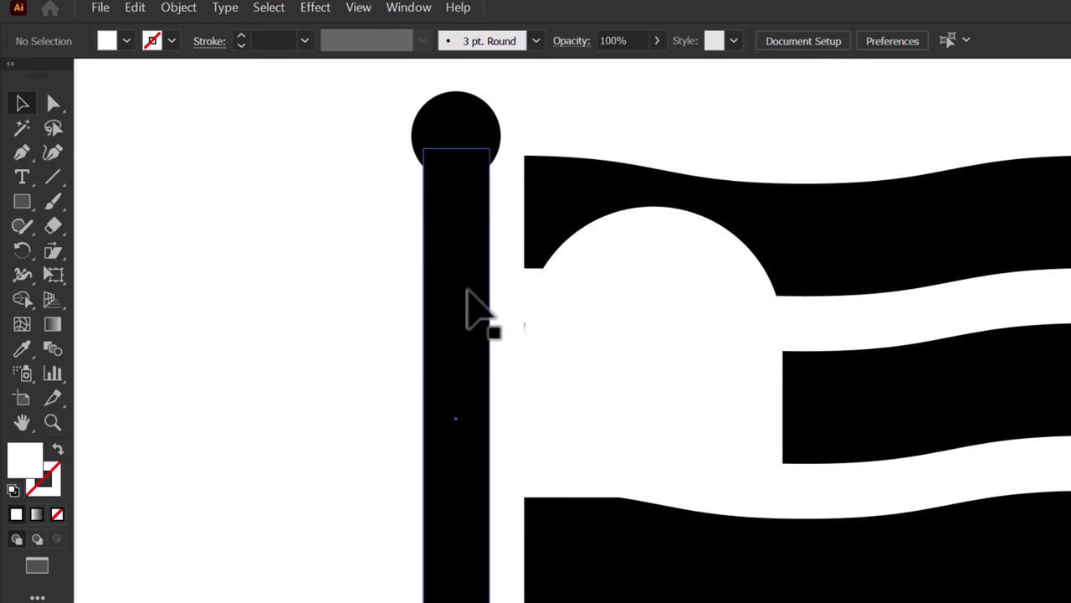
drag(469, 288, 510, 282)
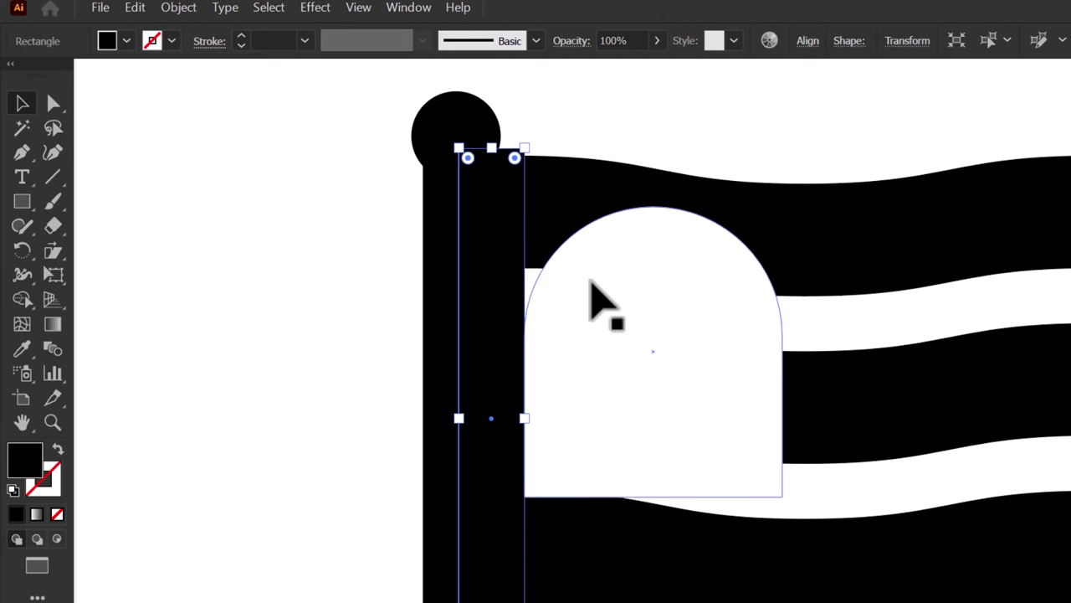
Fill the small gap enclosed by the flagpole copy, the top stripe and the arch's left curve with black using Shape Builder.
shift+click(591, 287)
shift+click(565, 206)
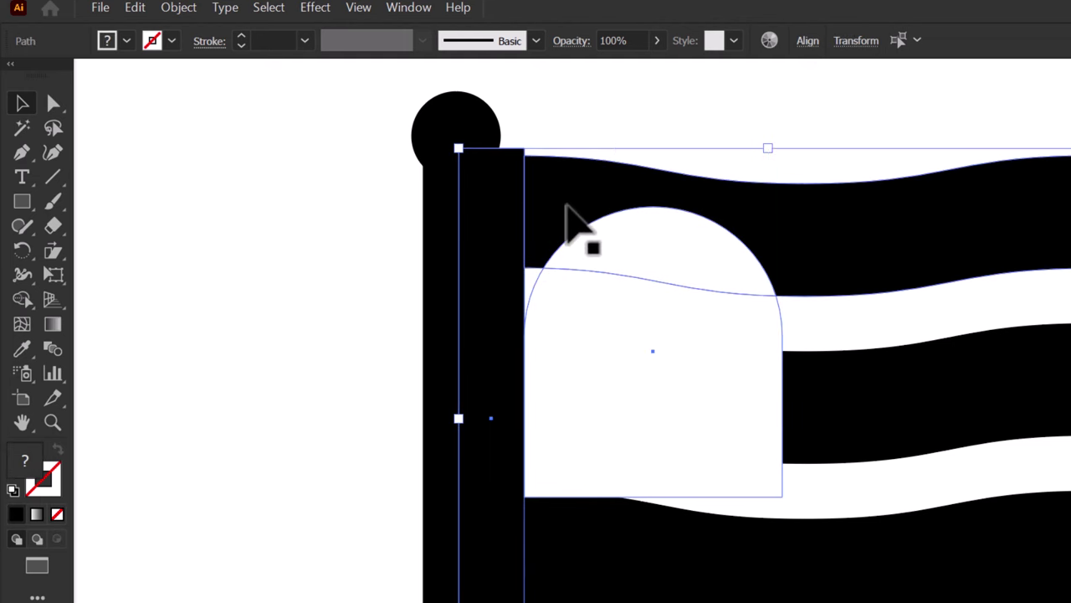
click(25, 303)
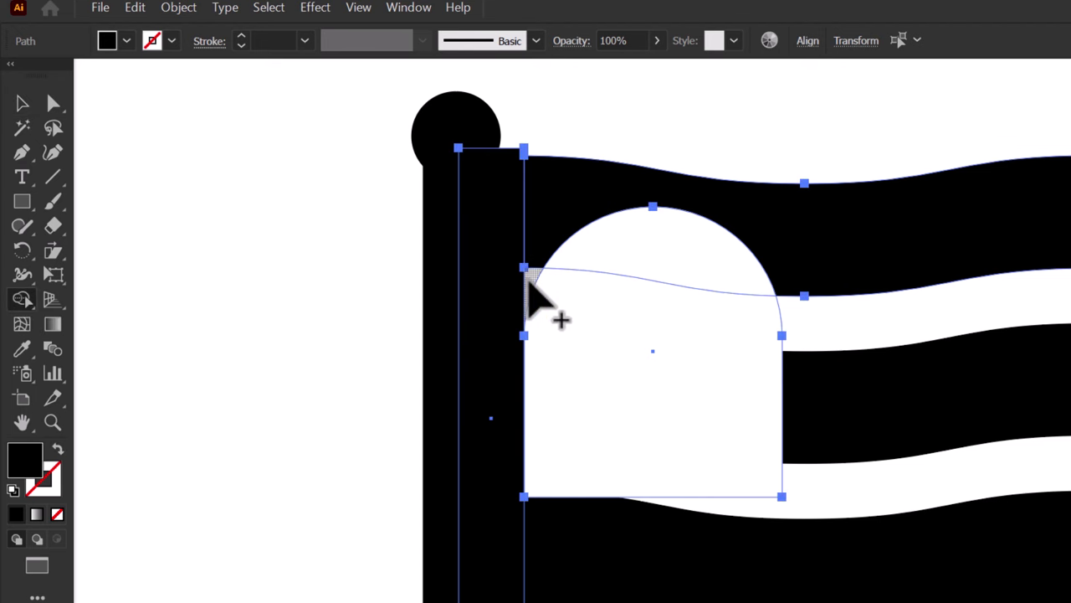
click(21, 103)
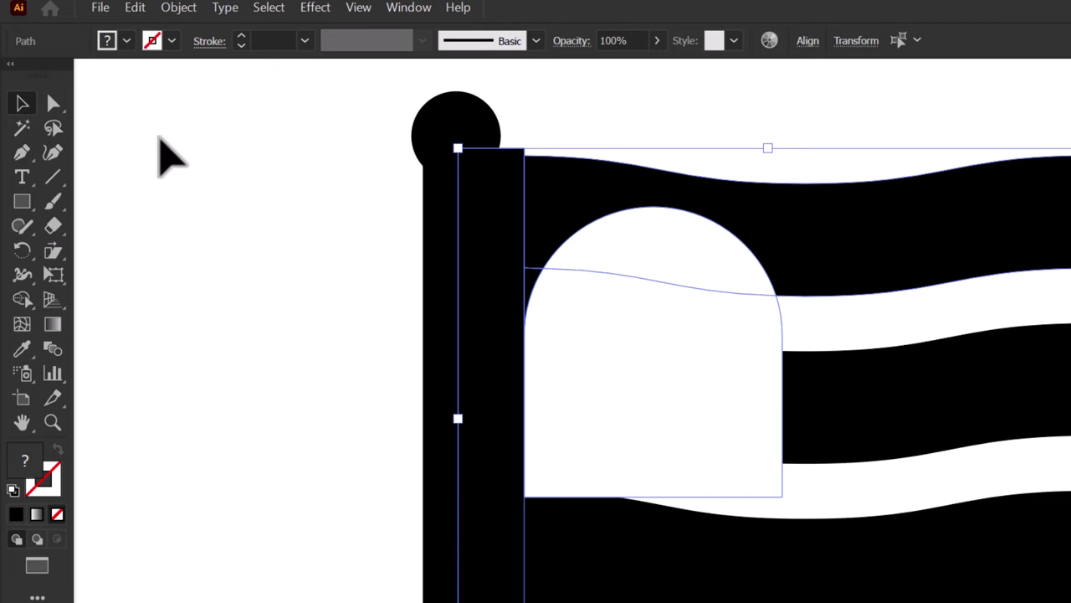
Delete the duplicate flagpole beside the white arch.
click(171, 155)
click(495, 250)
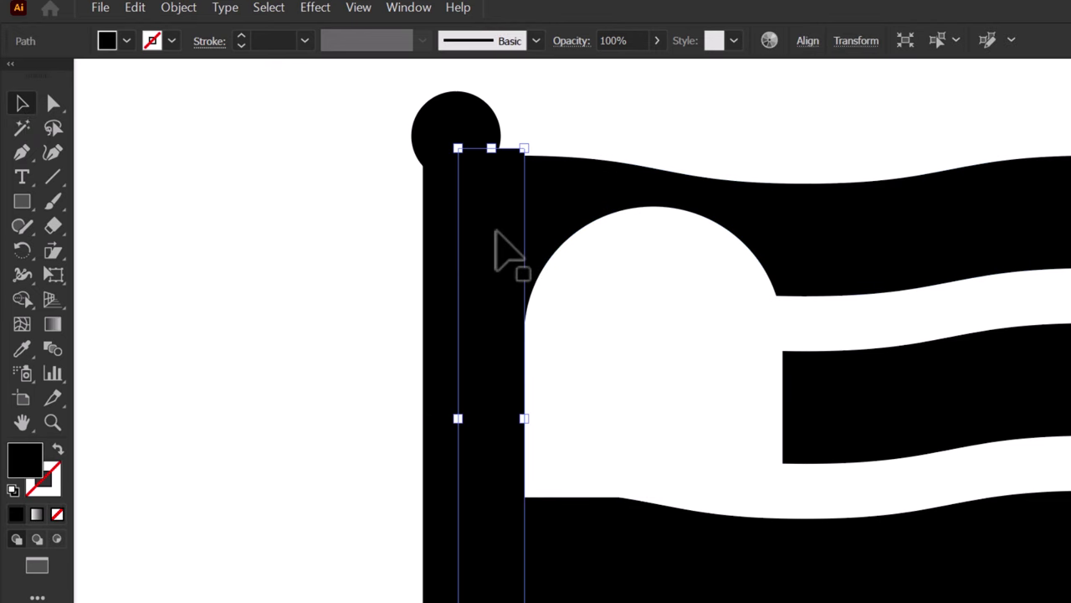
key(Delete)
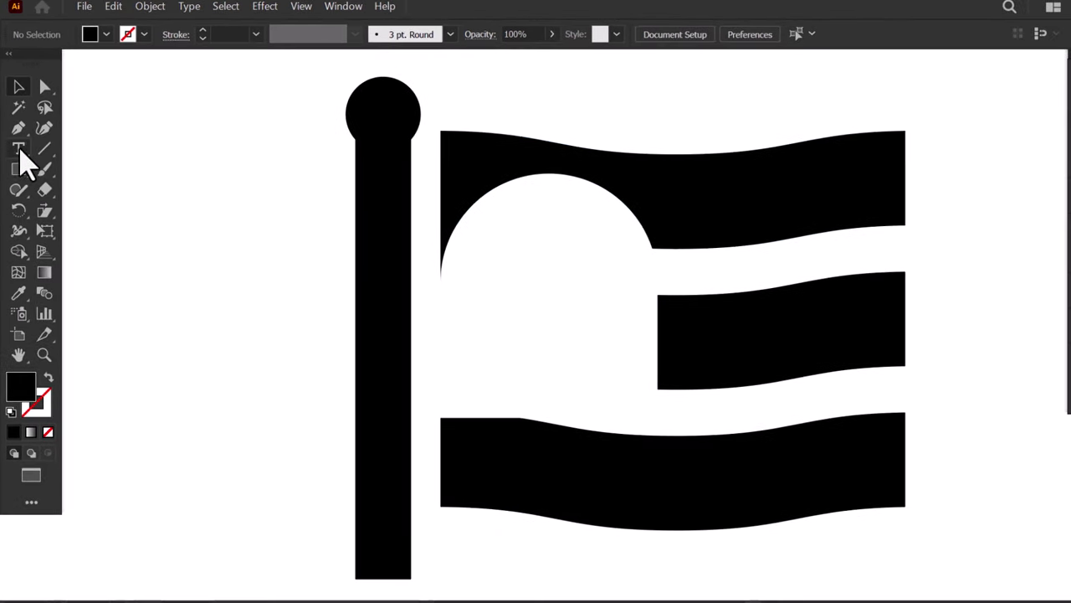
Draw a closed four-sided black patch with the Pen tool, bridging the top and middle stripes across the arch's right edge.
click(19, 128)
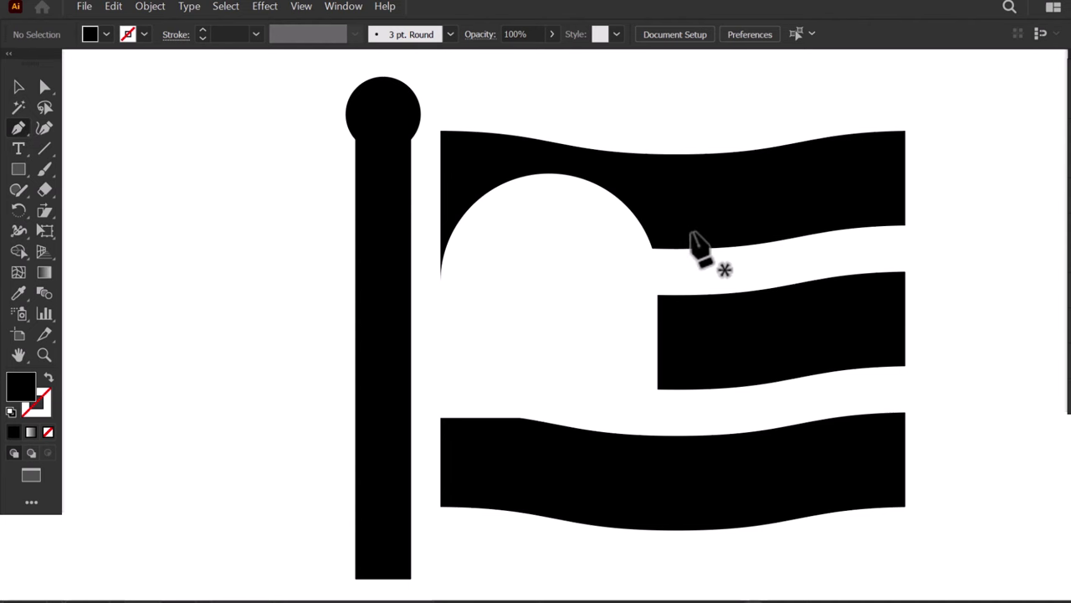
click(693, 233)
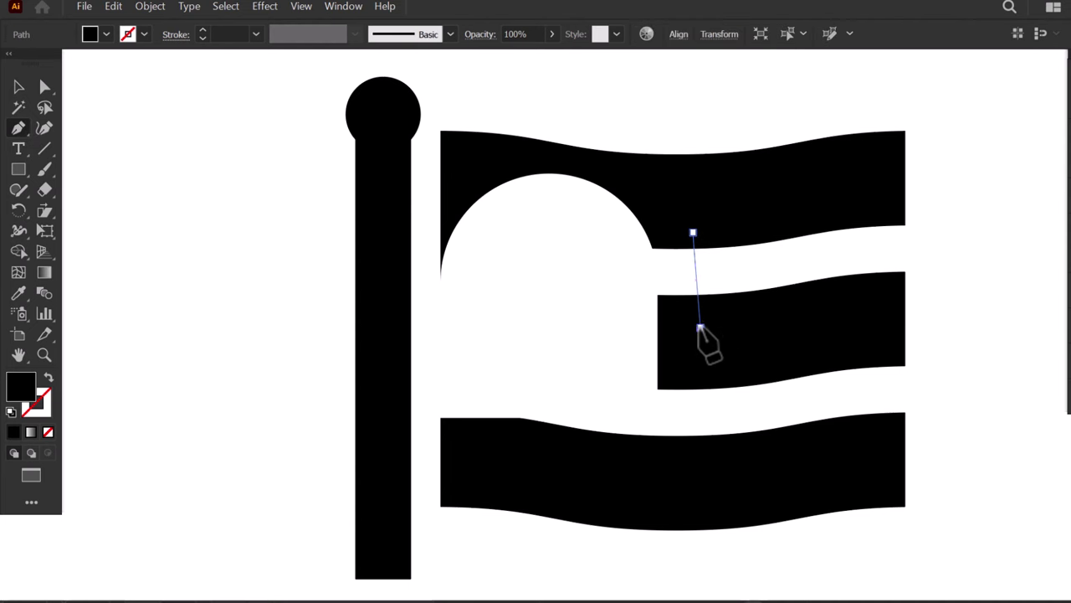
click(701, 327)
click(627, 330)
click(627, 232)
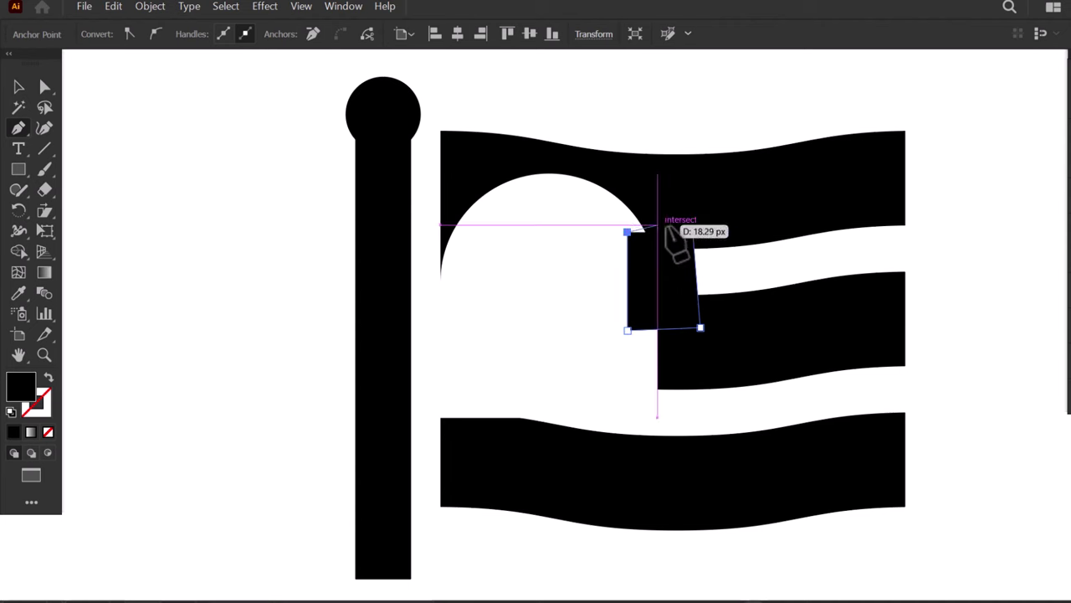
click(693, 232)
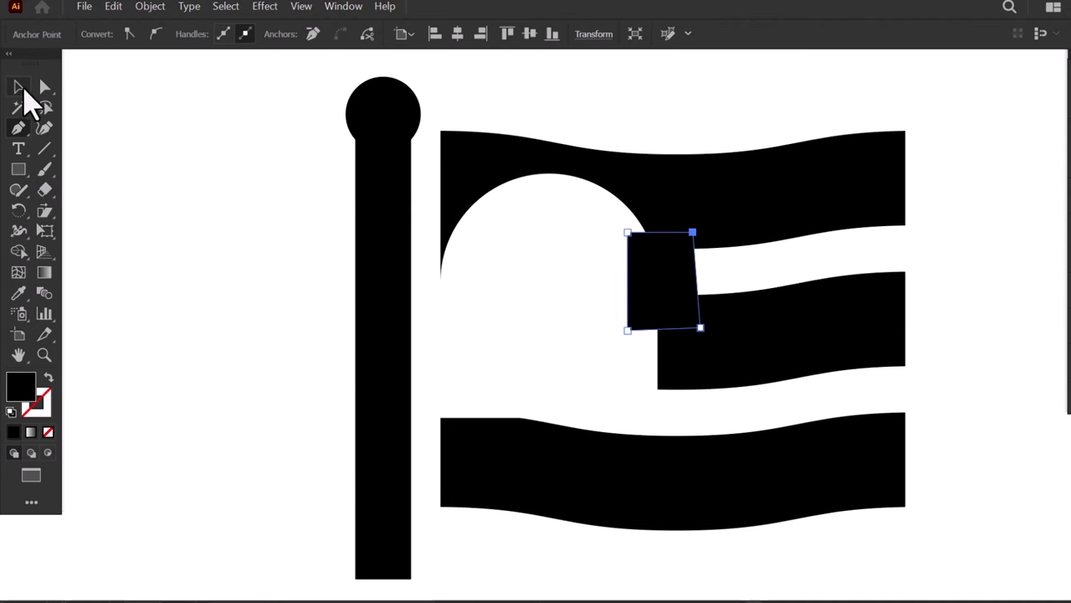
Place the black four-sided patch behind the white arch so the arch's right edge covers it.
click(18, 87)
click(333, 172)
click(643, 279)
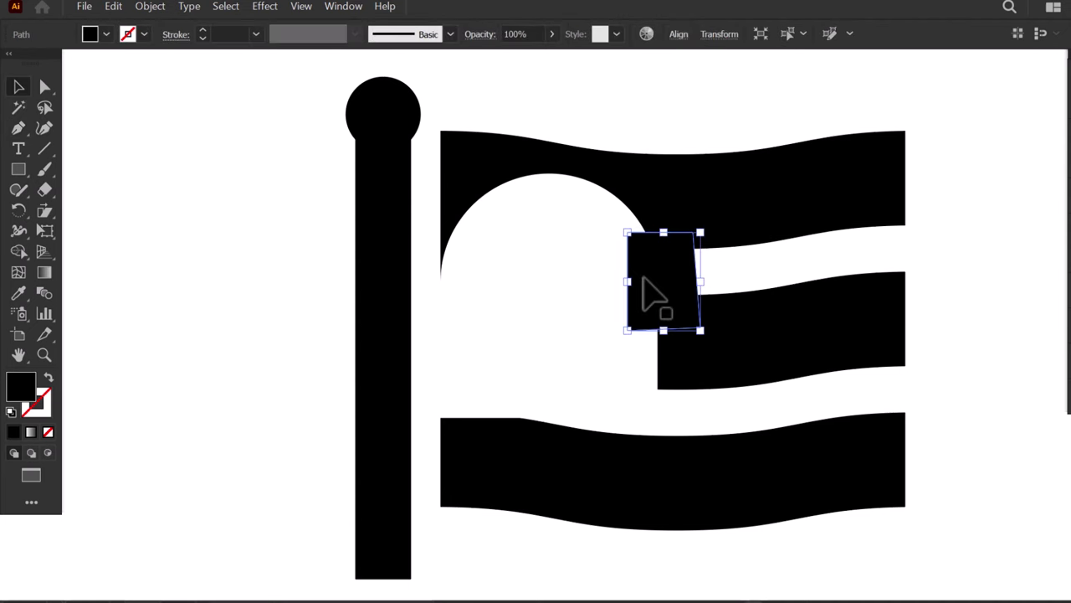
key(Delete)
click(616, 276)
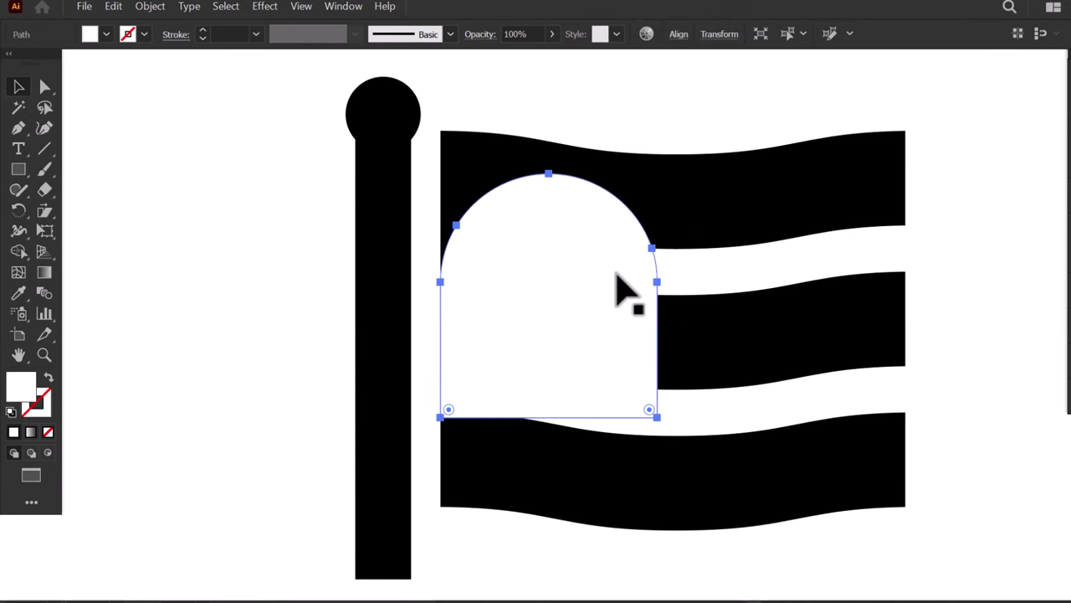
key(ctrl+z)
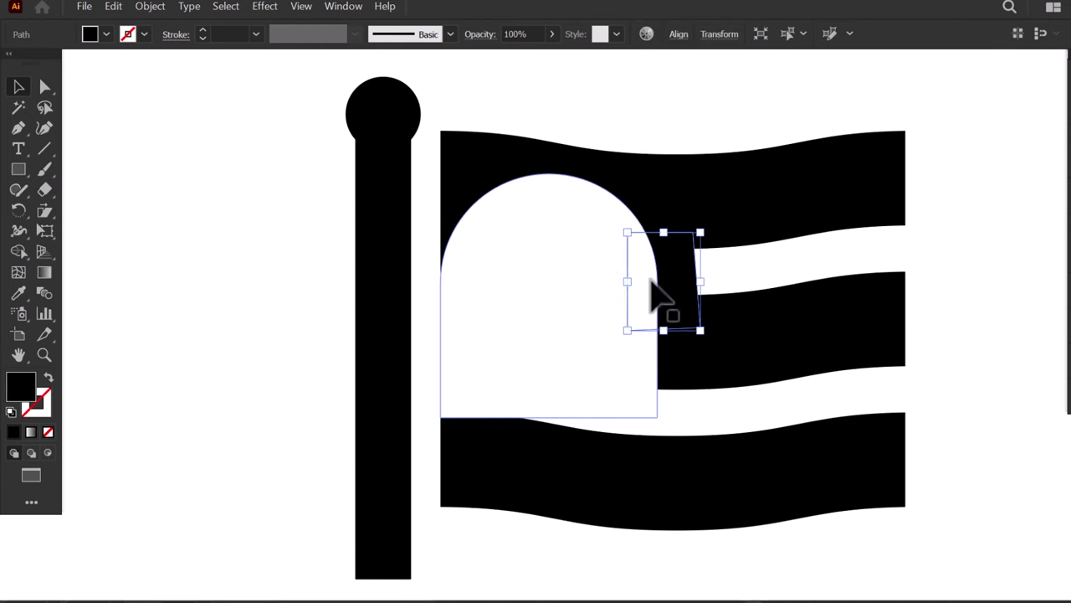
Unite the patch with the top and middle stripes into one shape using Pathfinder.
shift+click(729, 238)
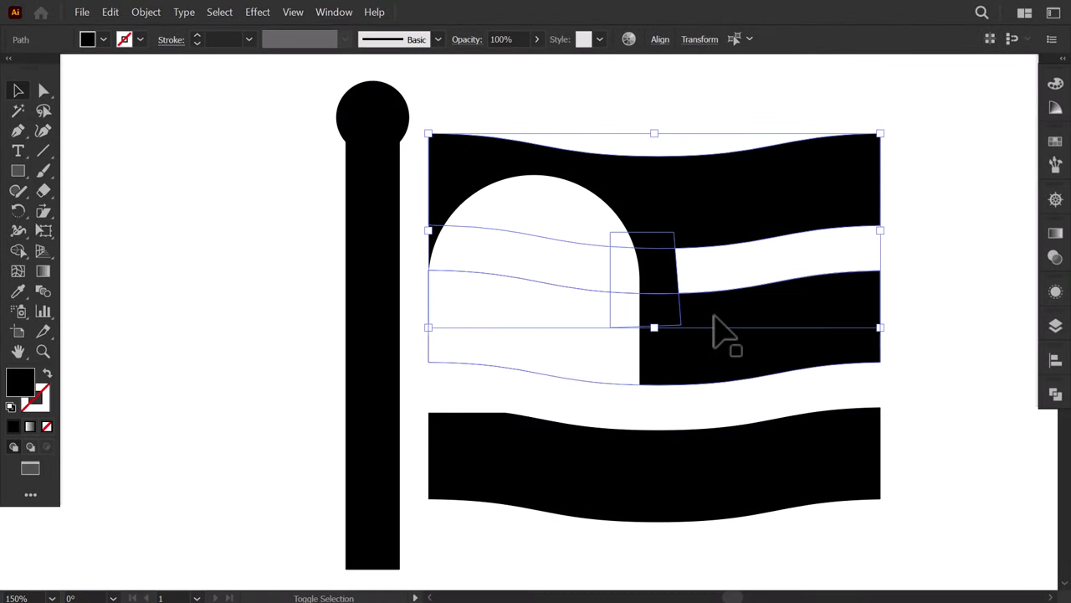
shift+click(718, 333)
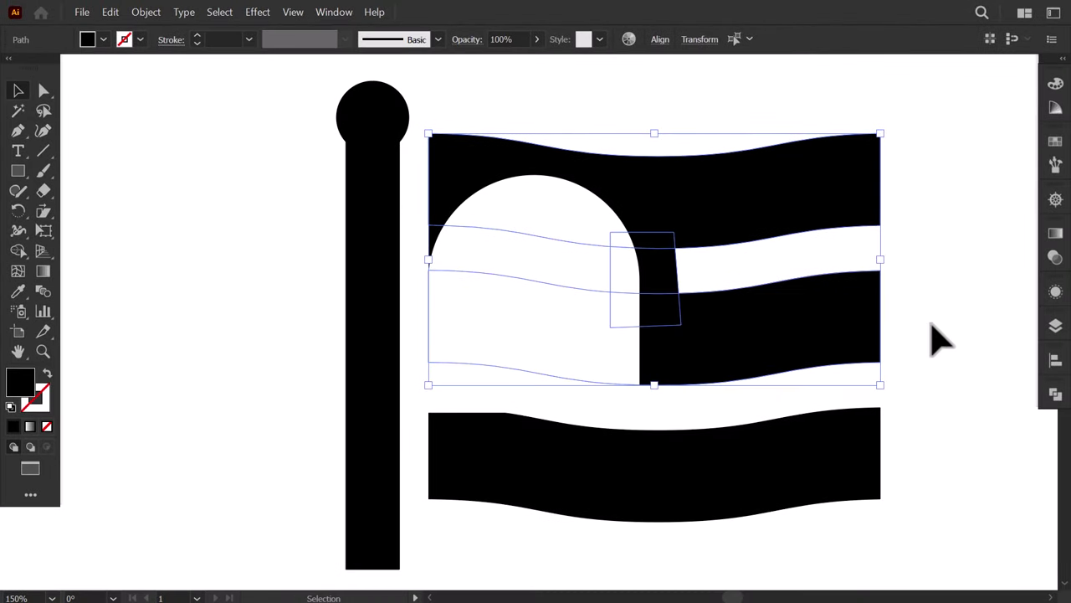
click(1062, 391)
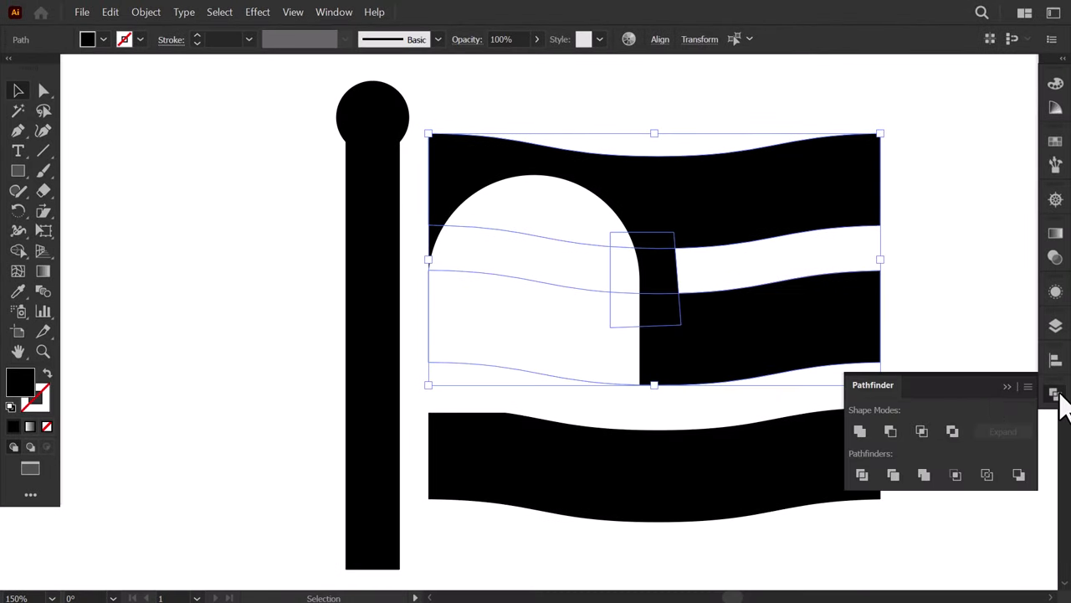
click(865, 433)
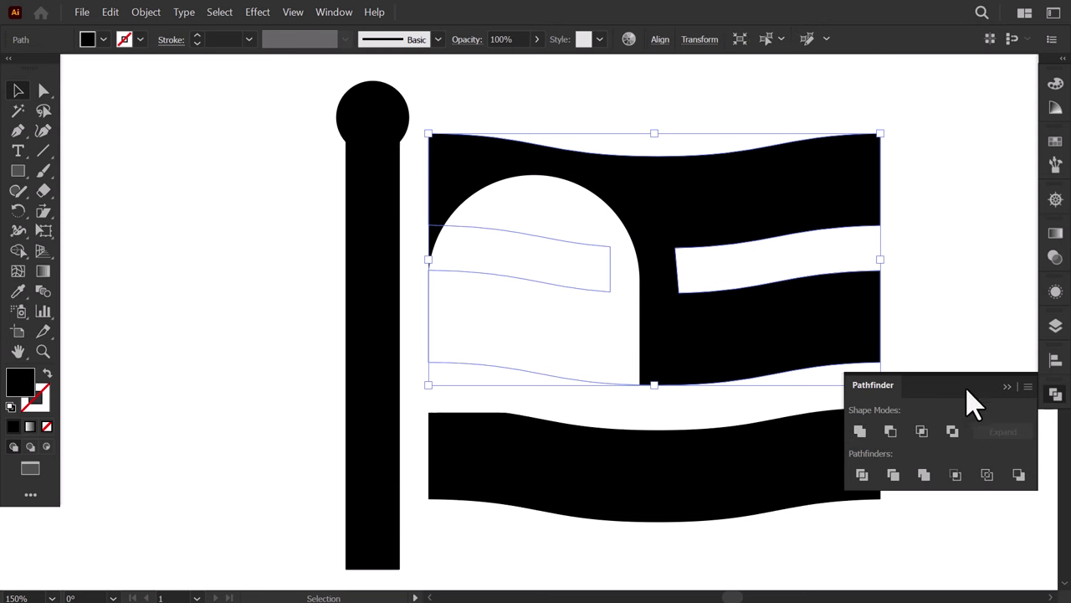
click(1007, 387)
click(964, 360)
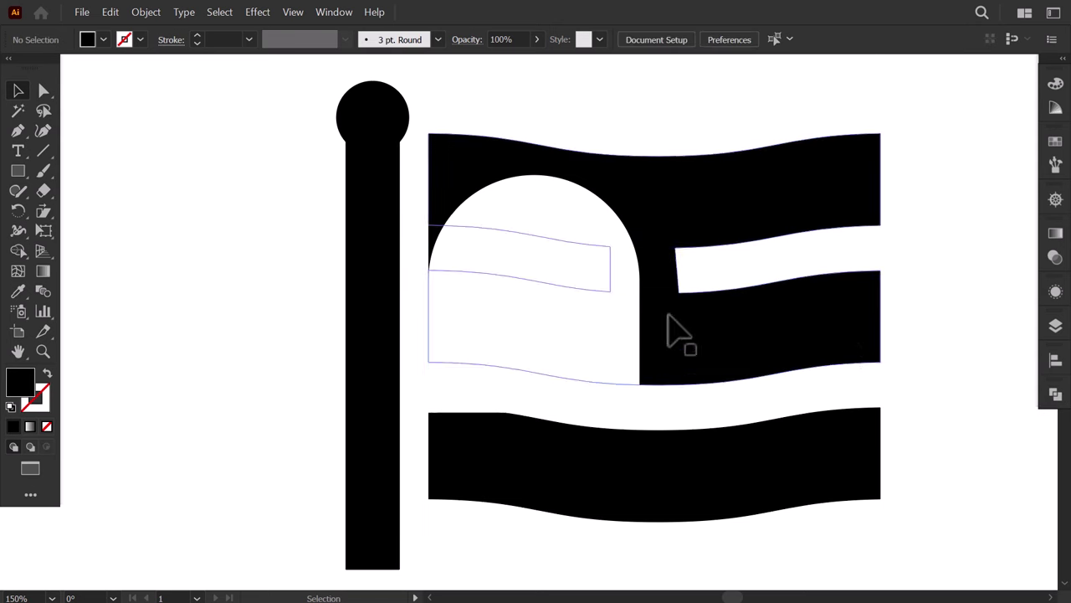
Subtract the white arch from the united stripe shape with Pathfinder Minus Front.
click(536, 303)
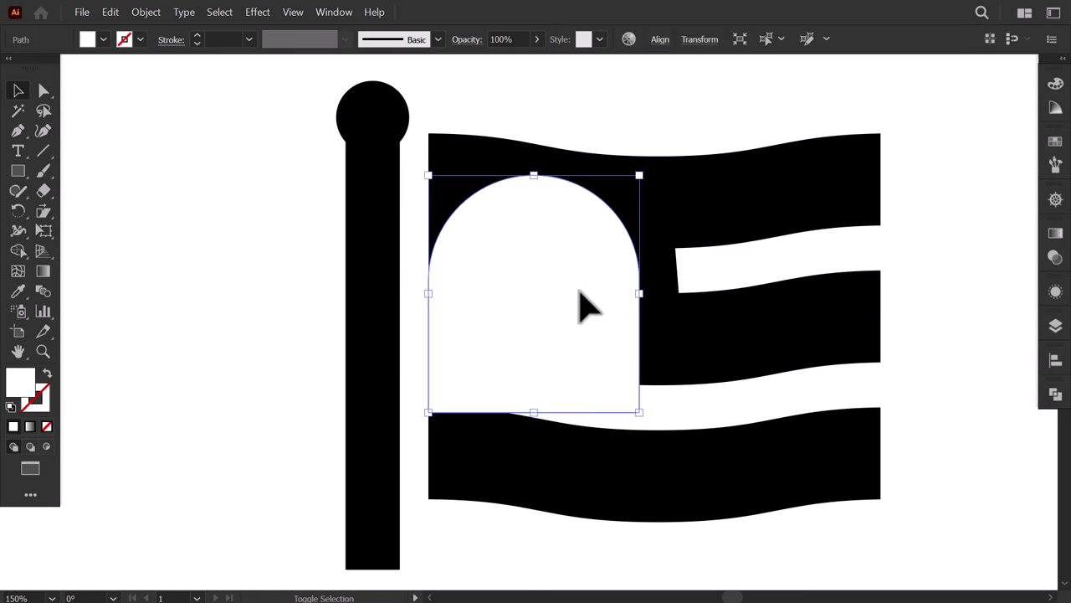
shift+click(682, 238)
click(1055, 393)
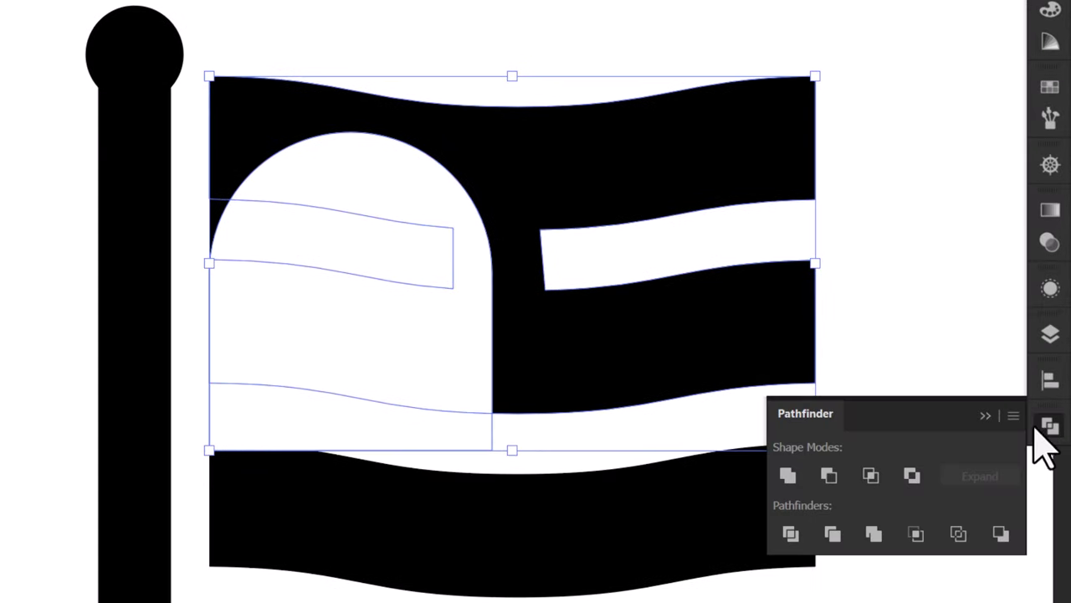
click(828, 476)
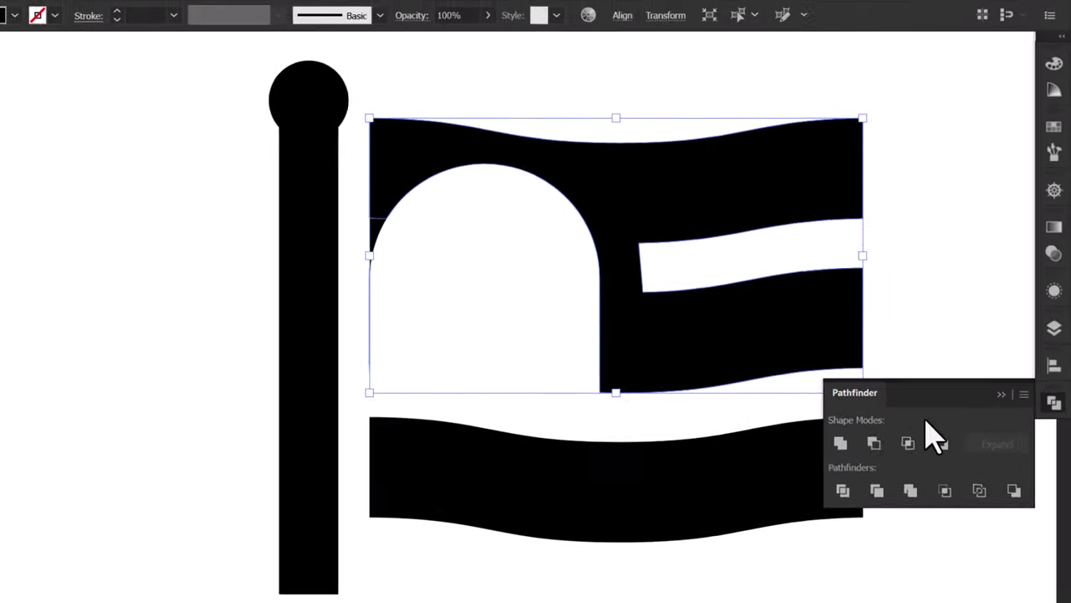
click(1003, 389)
click(694, 335)
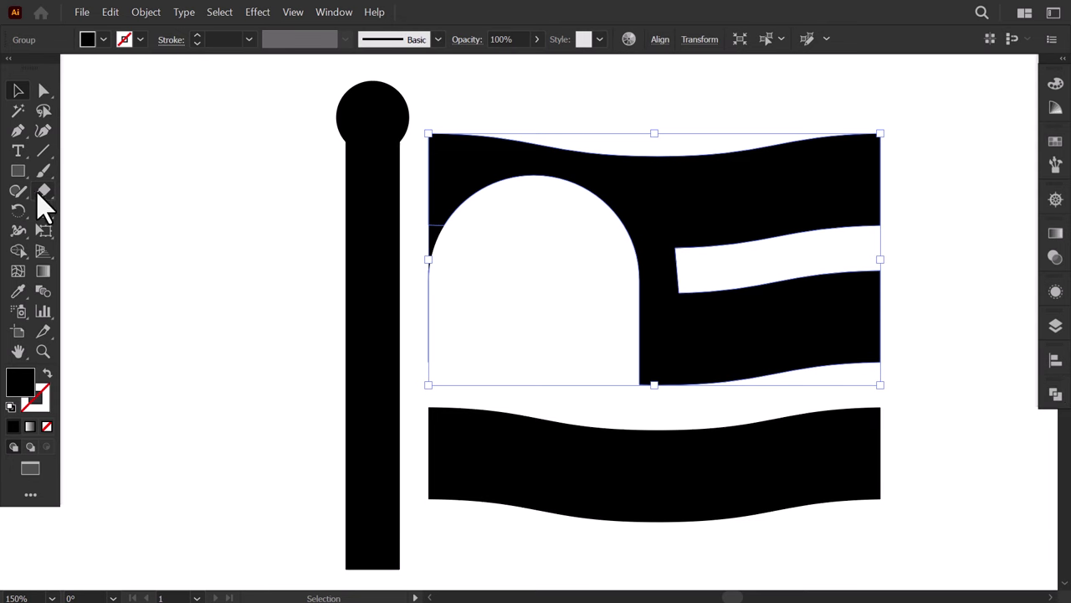
Erase the thin leftover sliver below the pointed left tip of the flag shape and deselect everything.
click(43, 191)
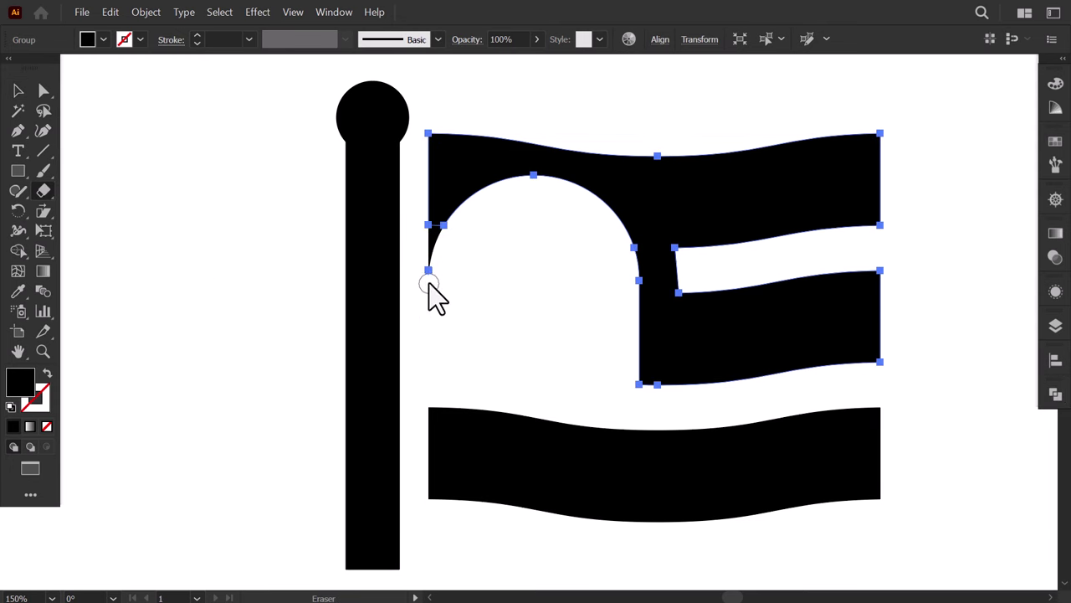
key(v)
key(ctrl+shift+a)
Draw a small black circle as the ghost's left eye and duplicate it horizontally for the right eye.
drag(17, 174, 69, 211)
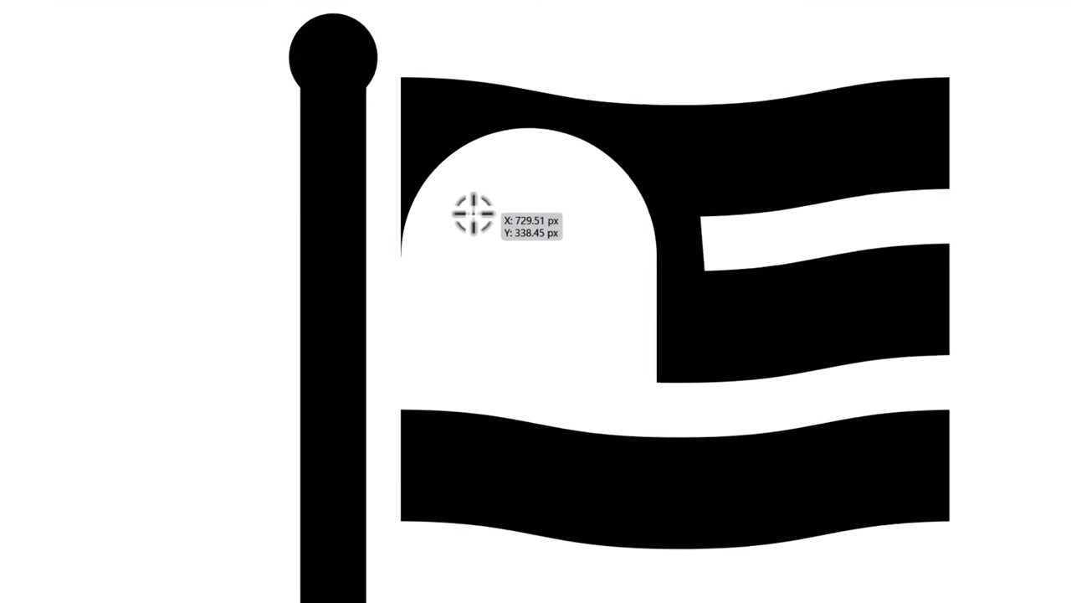
mouse_move(485, 249)
mouse_down()
mouse_move(499, 270)
mouse_move(498, 260)
mouse_move(567, 277)
mouse_up()
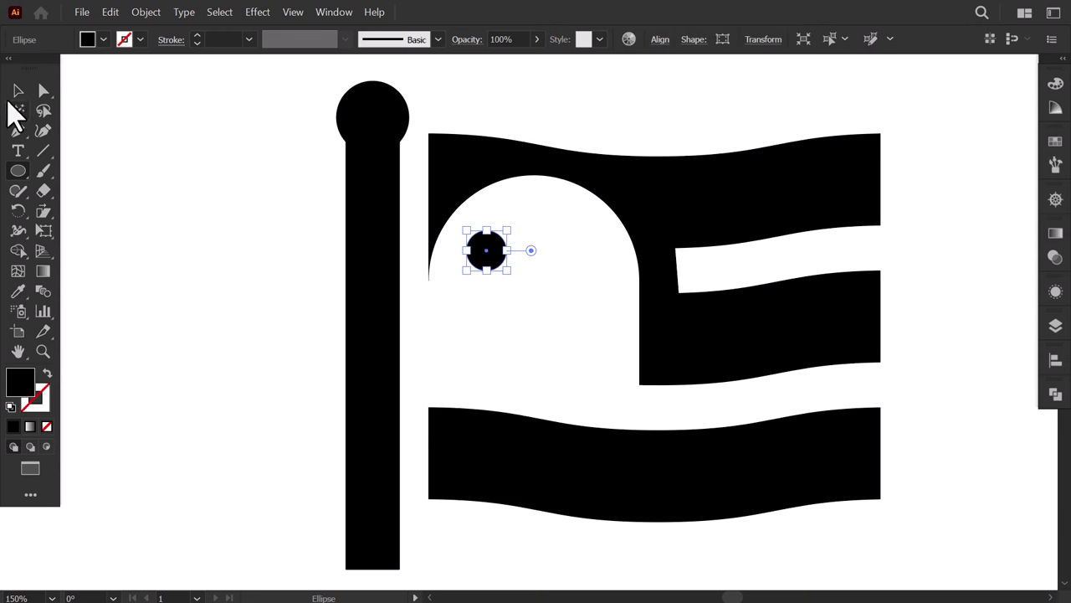
click(17, 90)
click(210, 191)
click(240, 248)
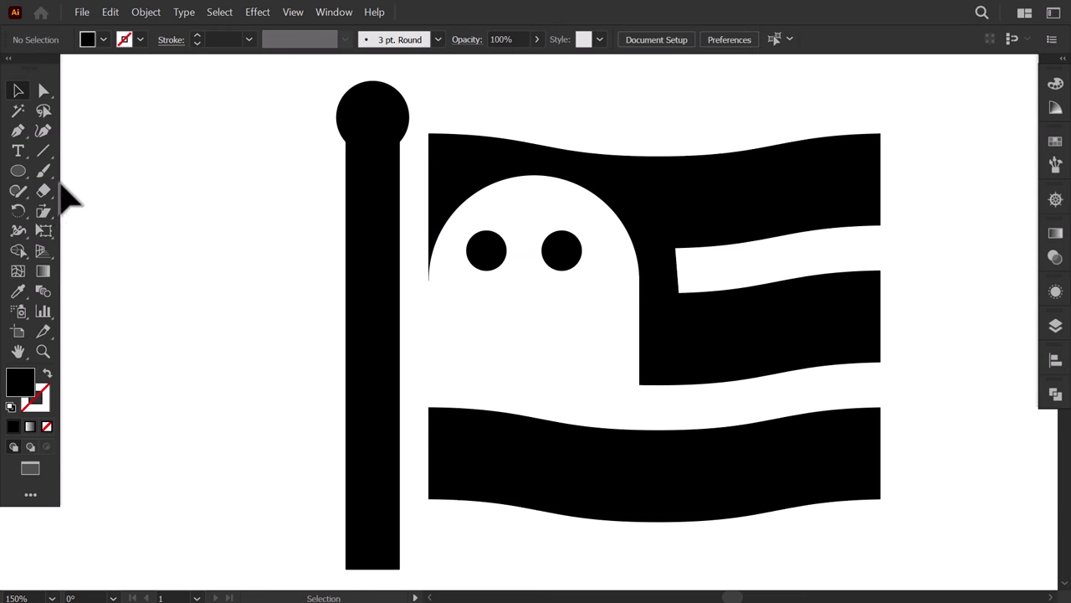
Draw a wide, flat black ellipse below the eyes and curve it into a smile with a horizontal Arc warp at -55% bend.
click(17, 171)
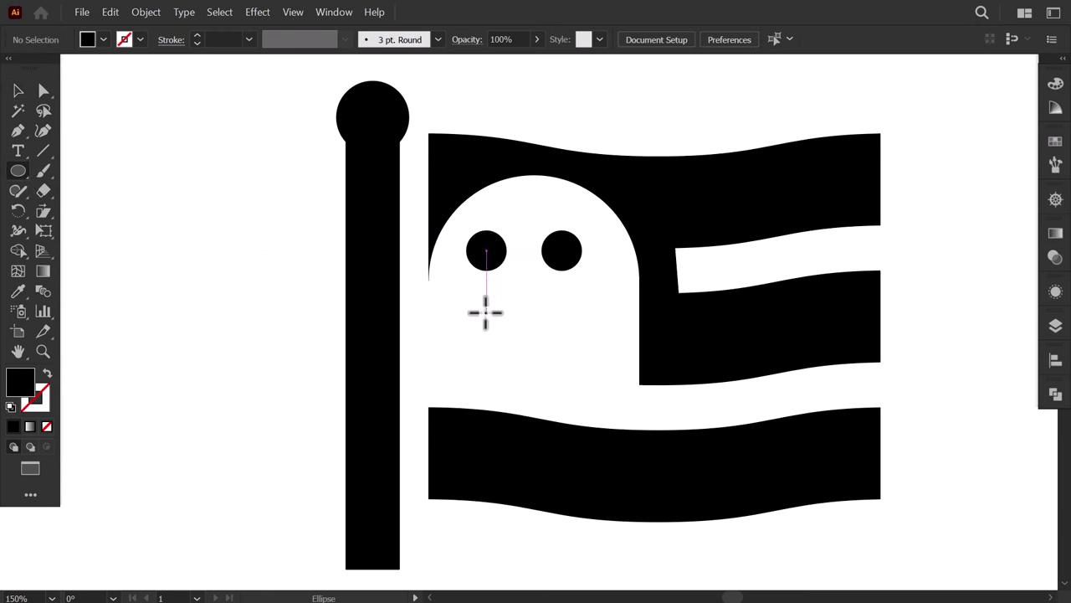
drag(480, 310, 582, 349)
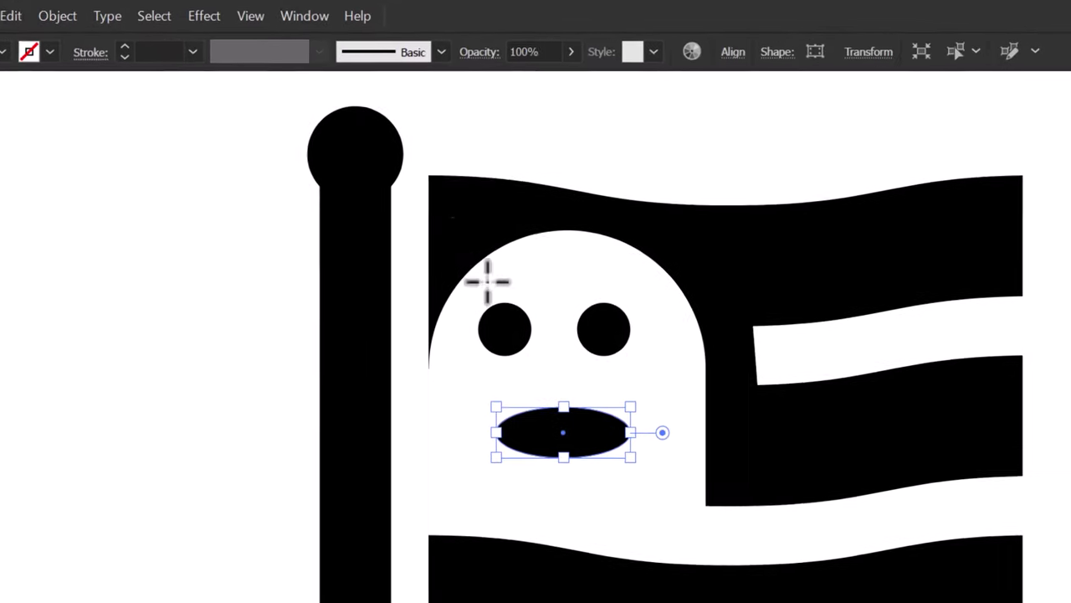
click(203, 17)
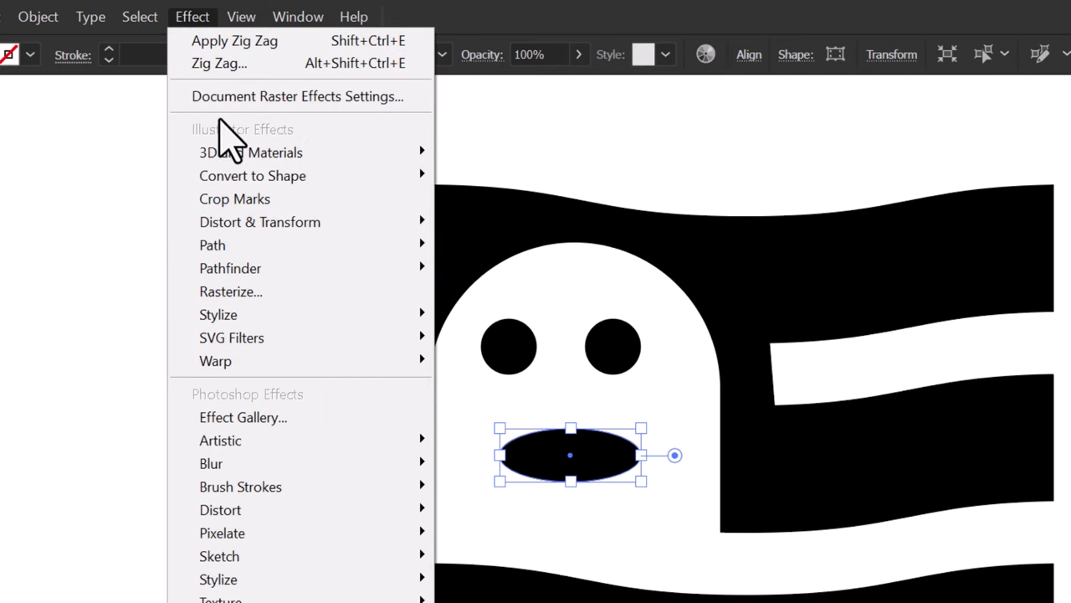
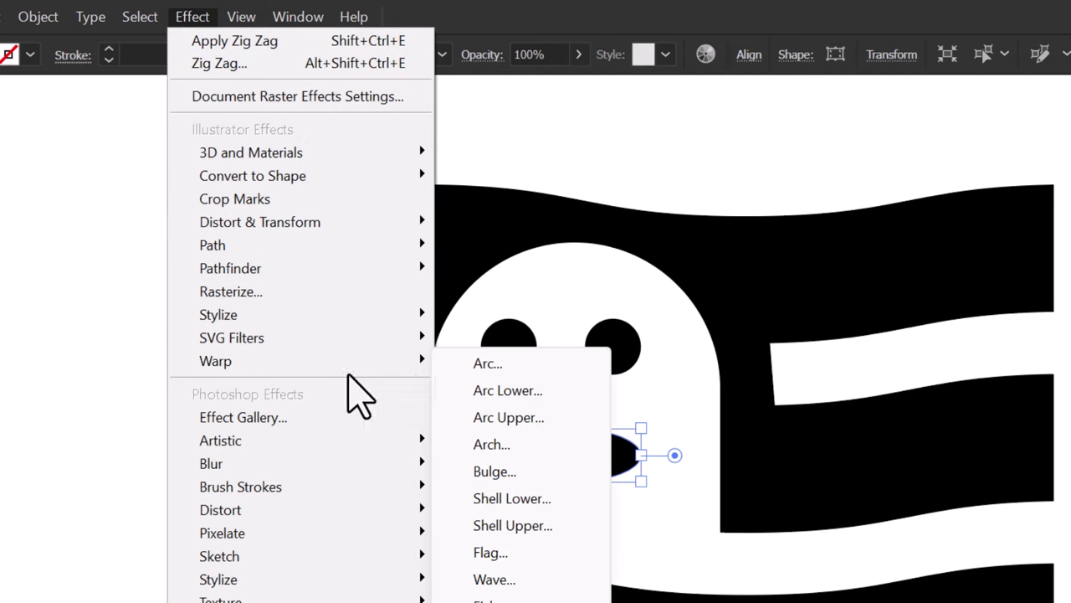
click(489, 365)
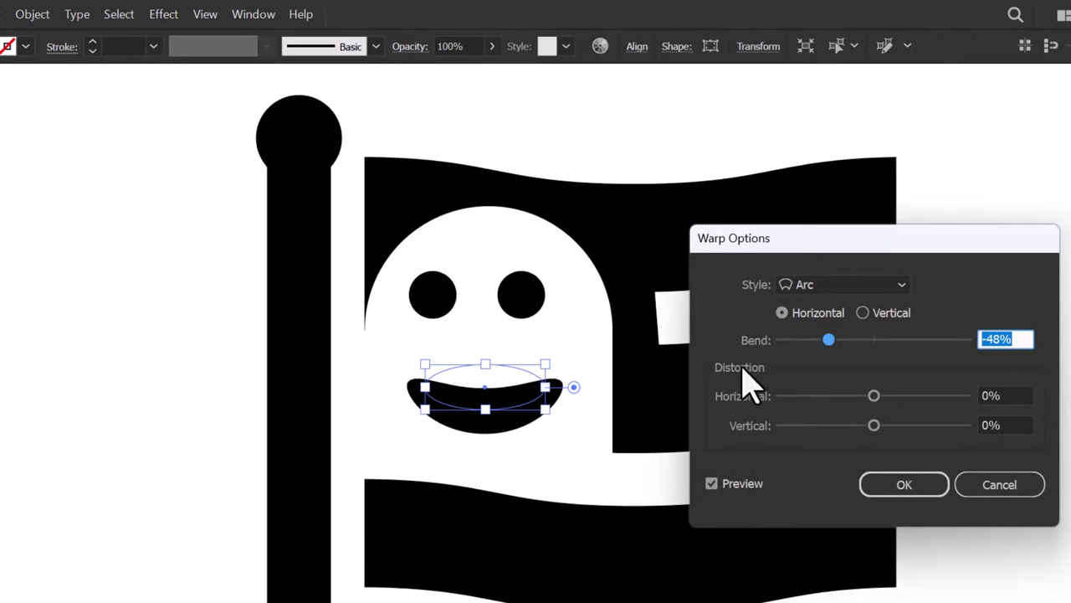
drag(834, 341, 826, 340)
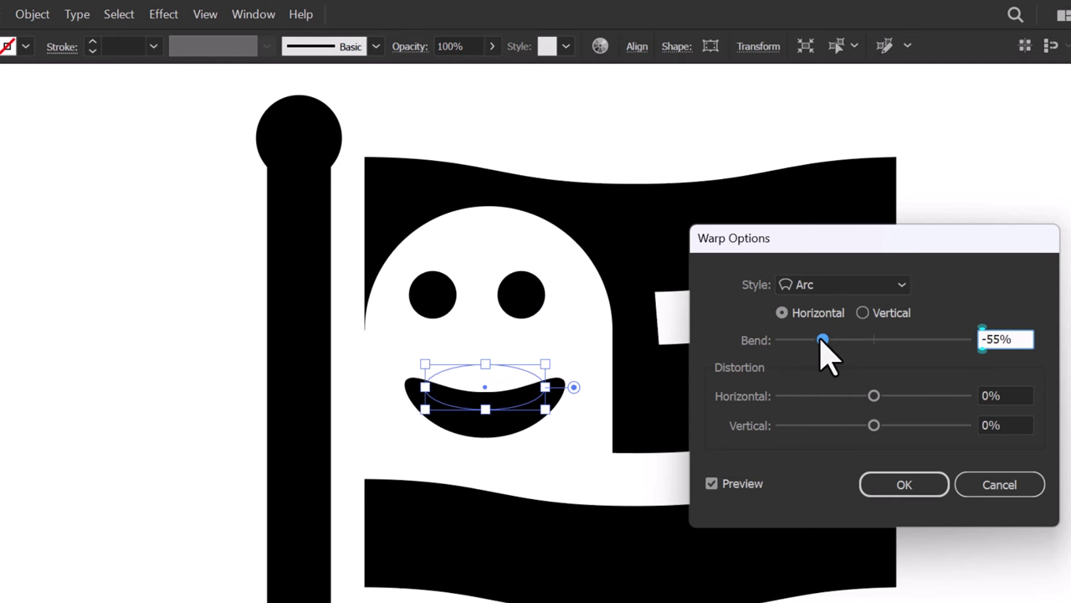
click(904, 484)
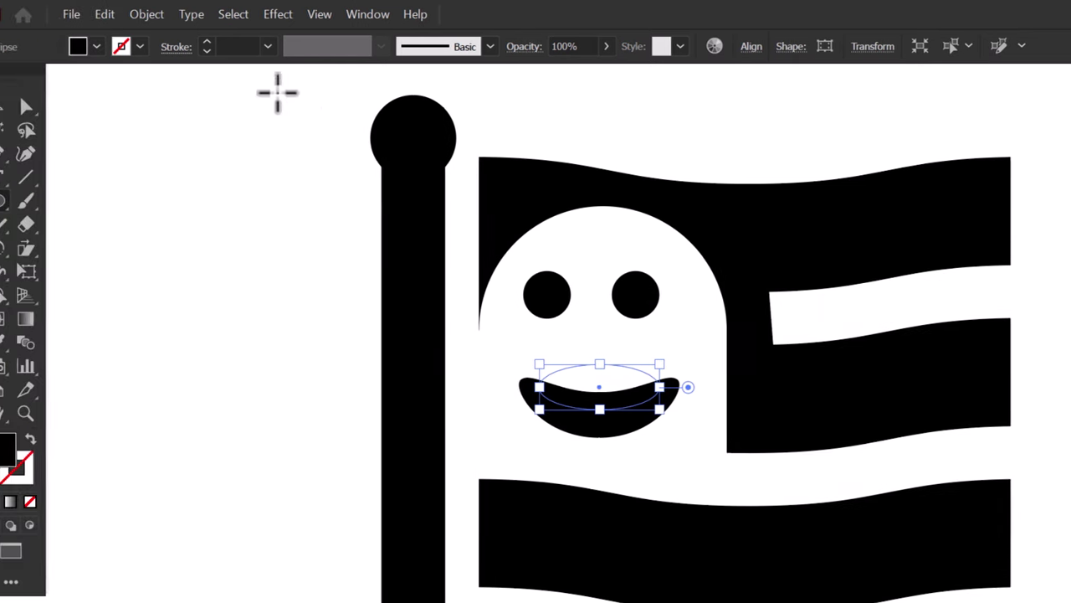
Expand the appearance of the warped mouth into an editable path and deselect it.
click(172, 15)
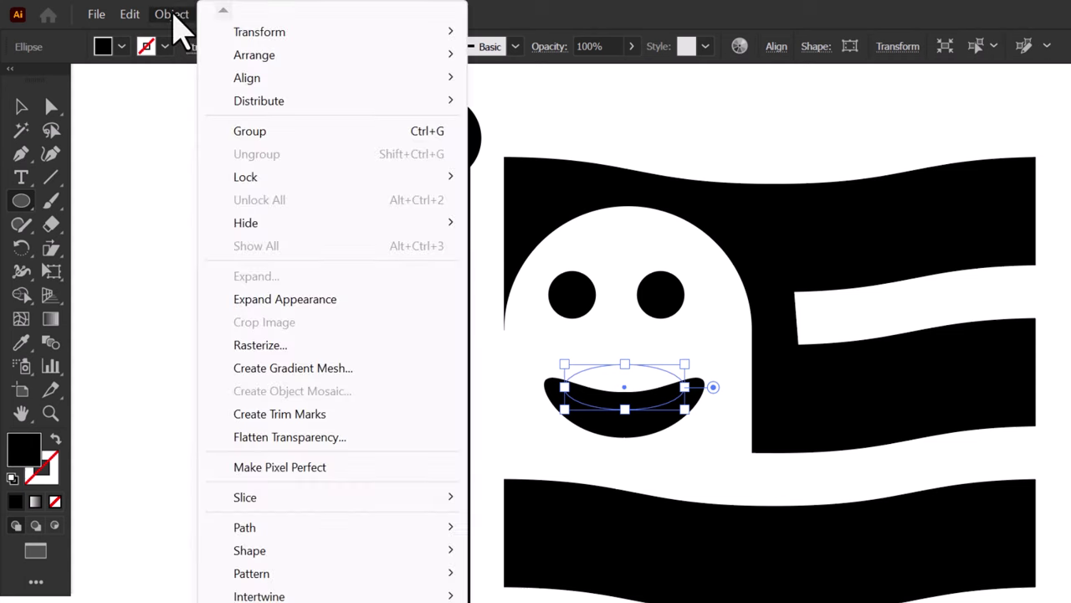
click(298, 302)
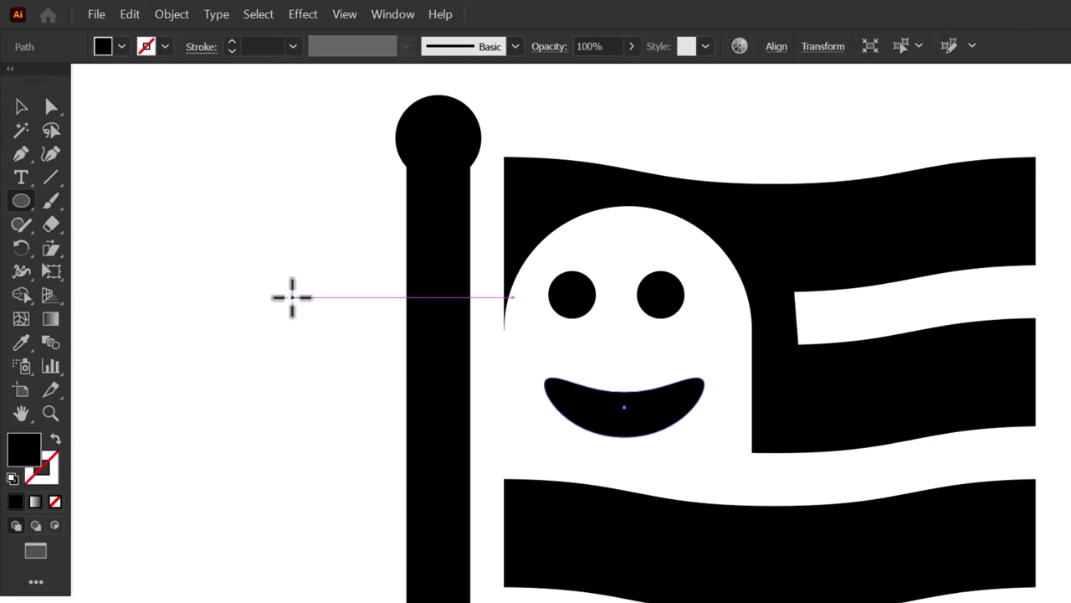
click(21, 107)
click(167, 246)
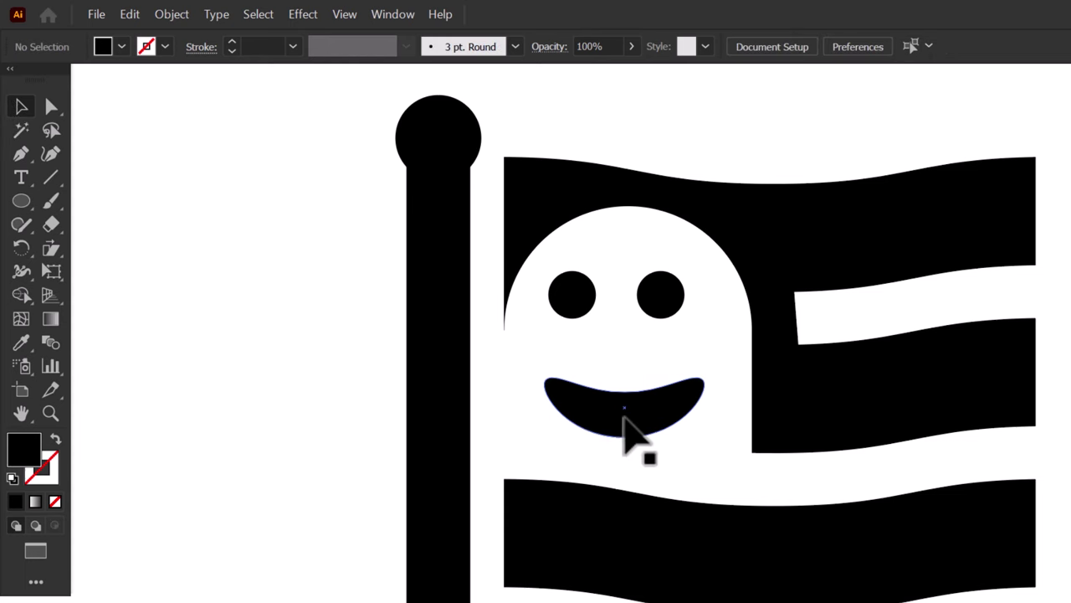
Scale the mouth down proportionally and place it centred just below the ghost's eyes.
click(701, 403)
drag(704, 377, 648, 371)
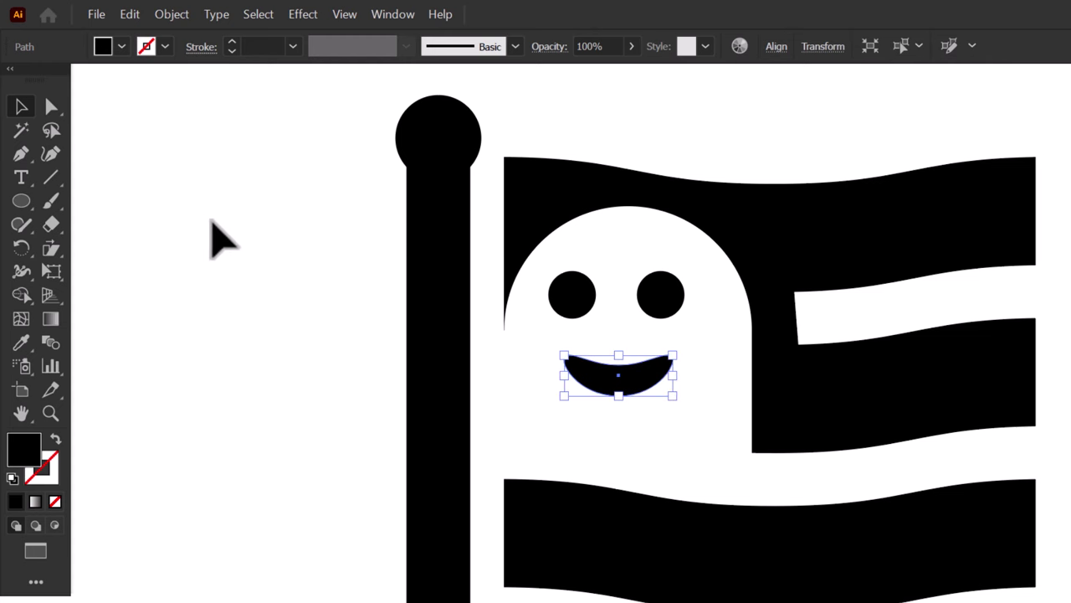
Fully round the two inner corners at the closed end of the white gap between the flag's upper stripes.
click(51, 107)
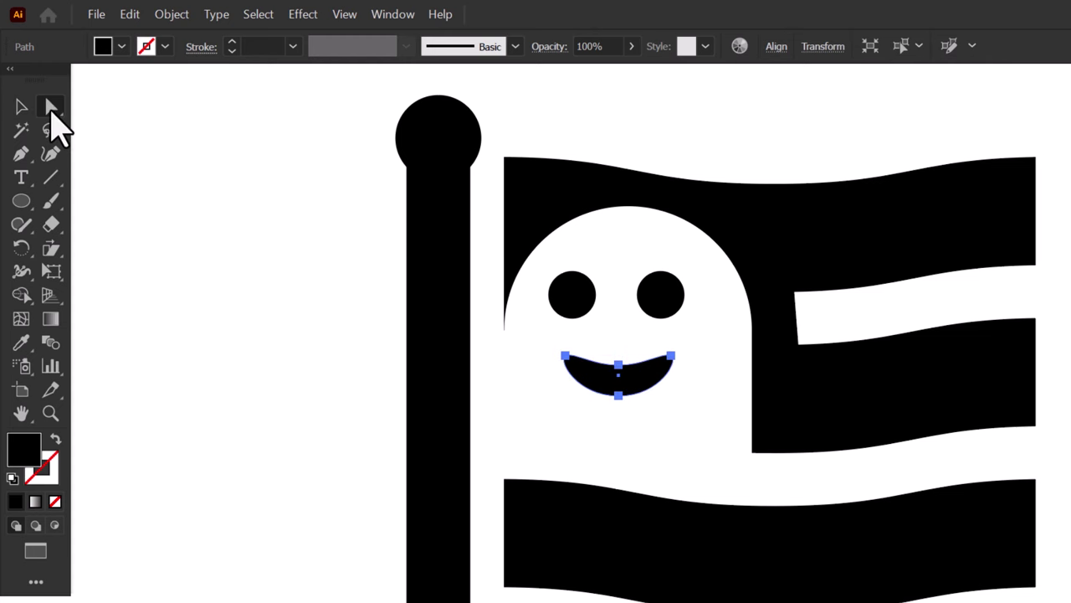
click(794, 291)
shift+click(799, 344)
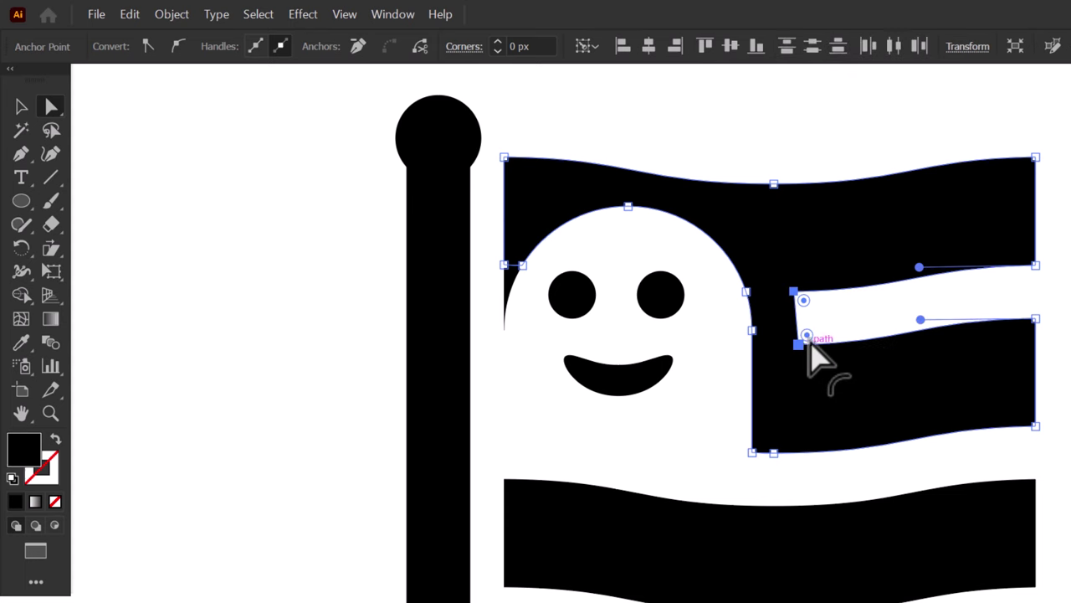
drag(810, 336, 912, 334)
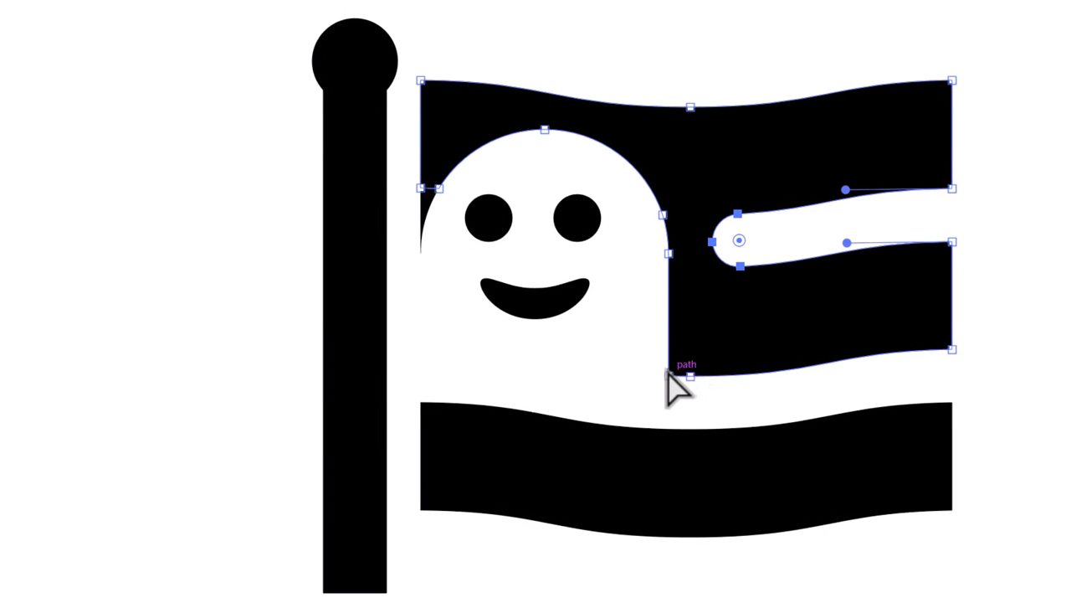
Slightly round the flag corner beside the ghost's lower right edge and deselect the shape.
click(671, 375)
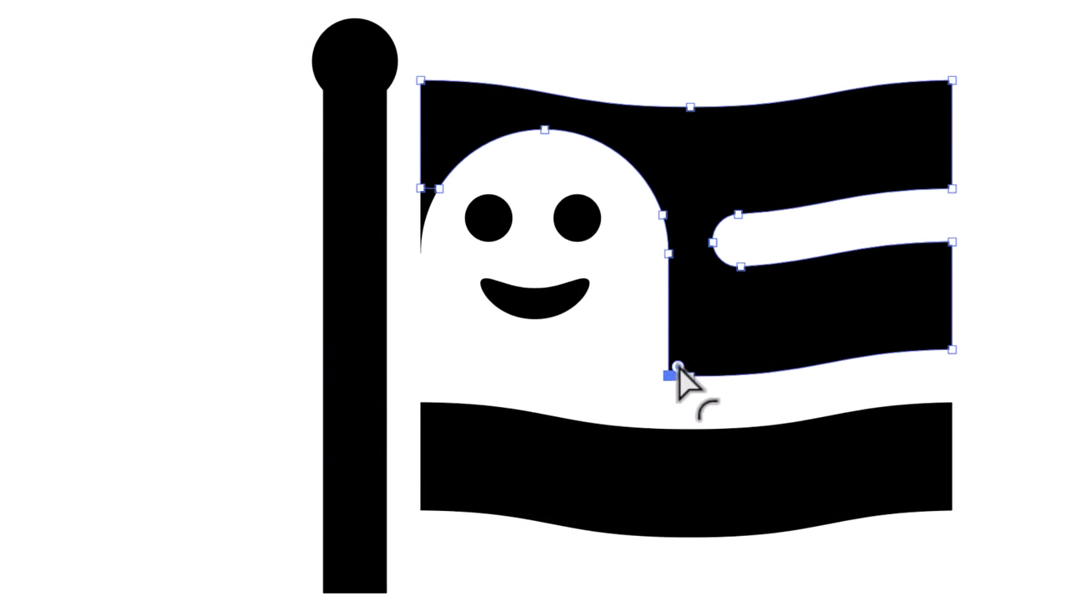
drag(690, 354, 723, 359)
click(643, 393)
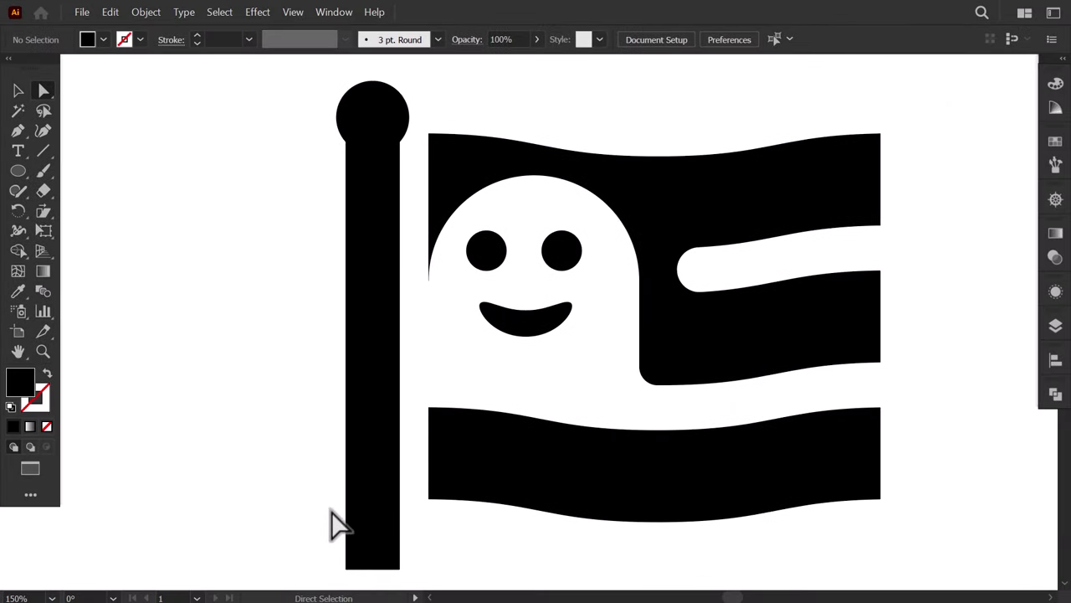
Examine the complete flag and ghost logo at a smaller size.
scroll(352, 506, down, 1)
drag(327, 549, 393, 536)
click(481, 527)
key(ctrl+minus)
key(ctrl+minus)
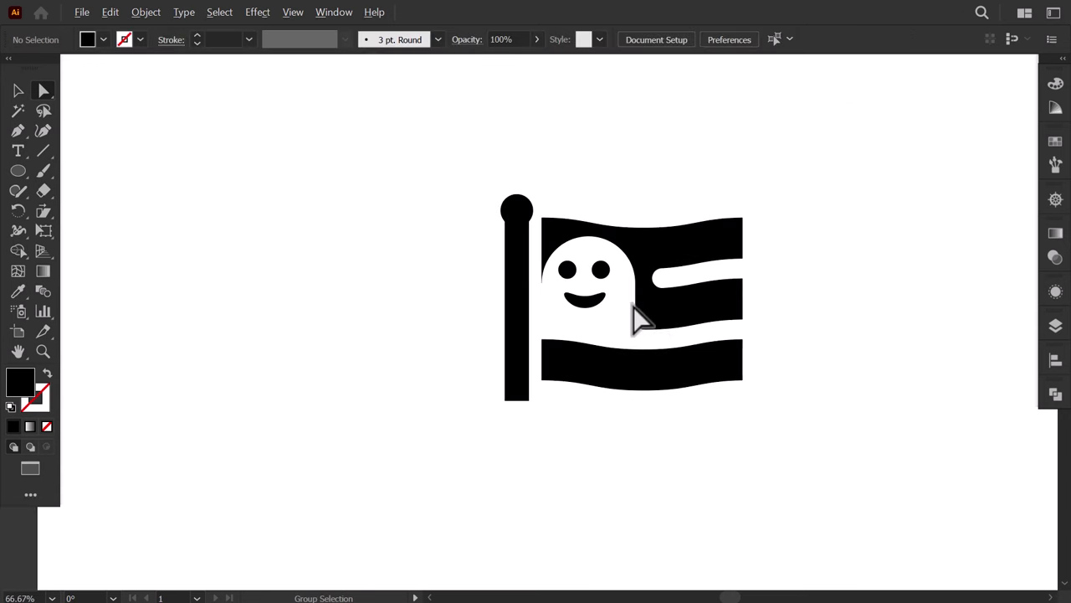
key(v)
scroll(708, 322, right, 1)
scroll(706, 314, right, 1)
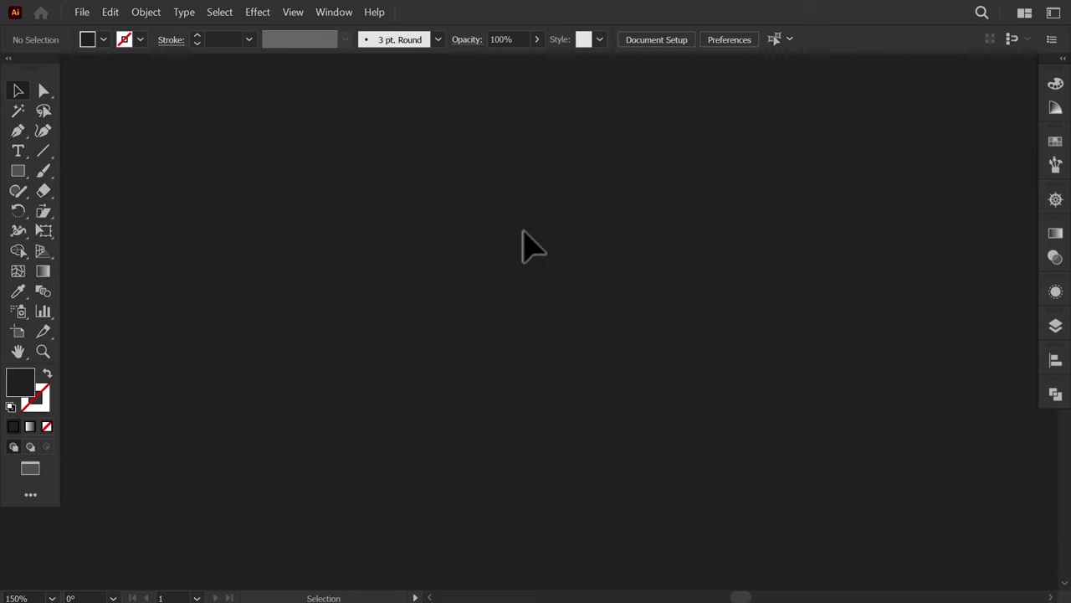
Set the fill to white and draw an M-shaped path with two equal-height peaks, a central valley and level base corners using the Pen tool.
click(103, 39)
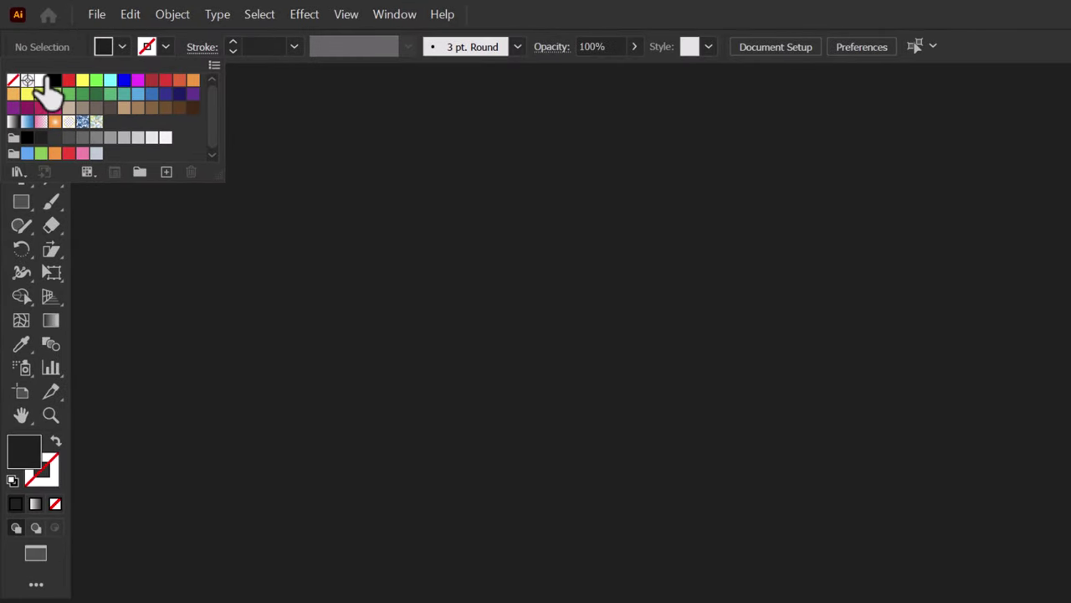
click(43, 81)
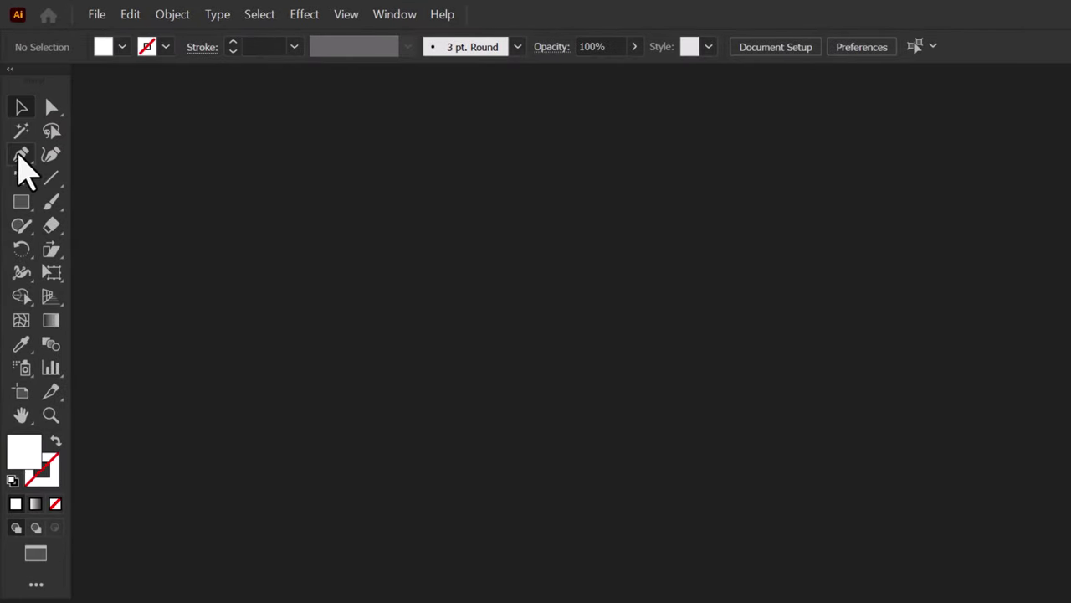
click(21, 156)
click(460, 359)
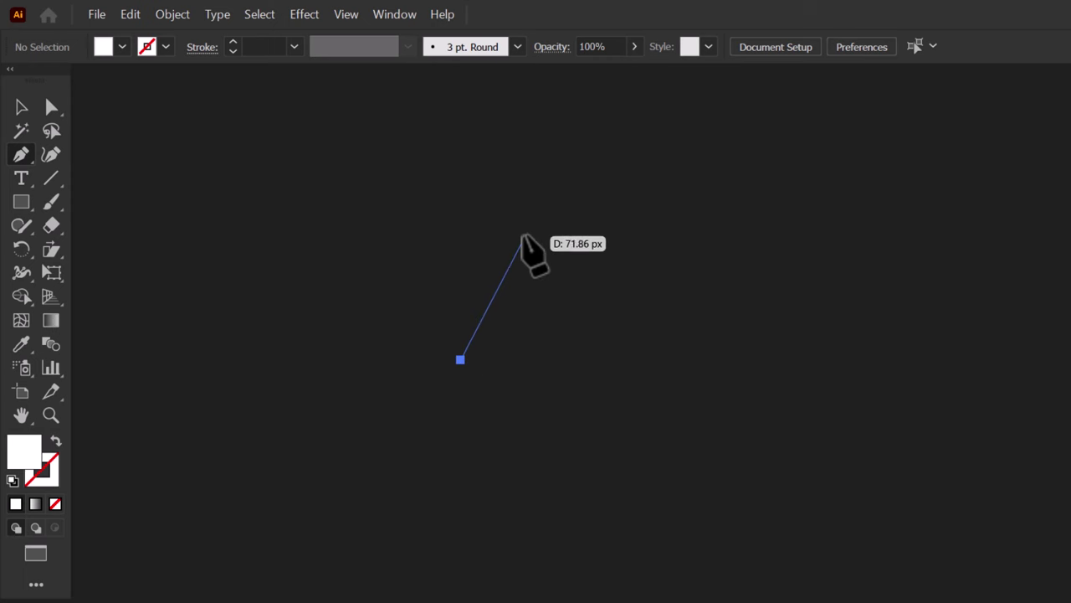
click(536, 220)
click(624, 329)
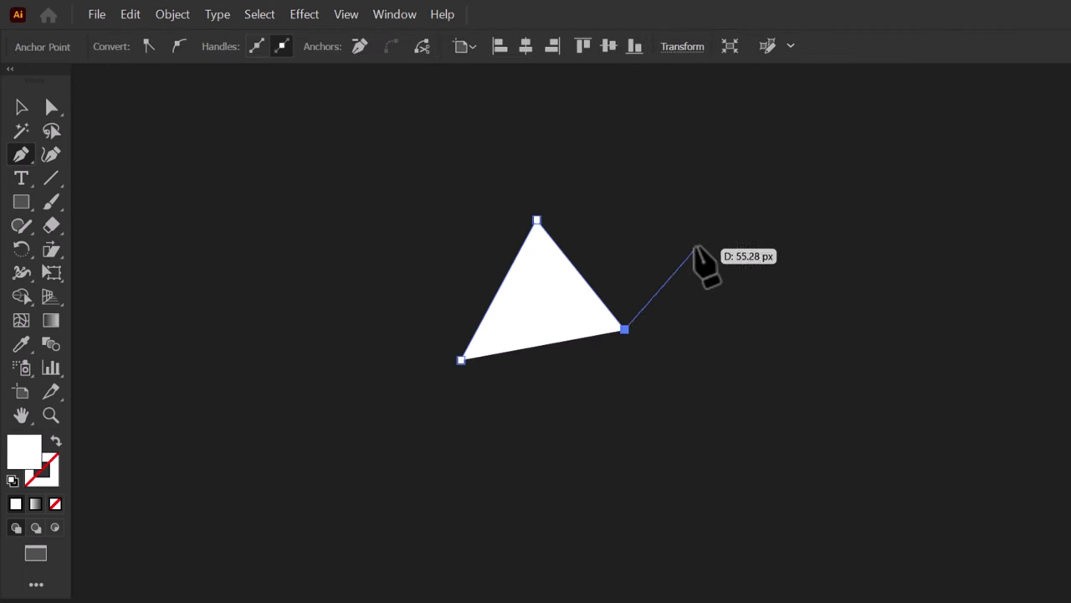
click(701, 220)
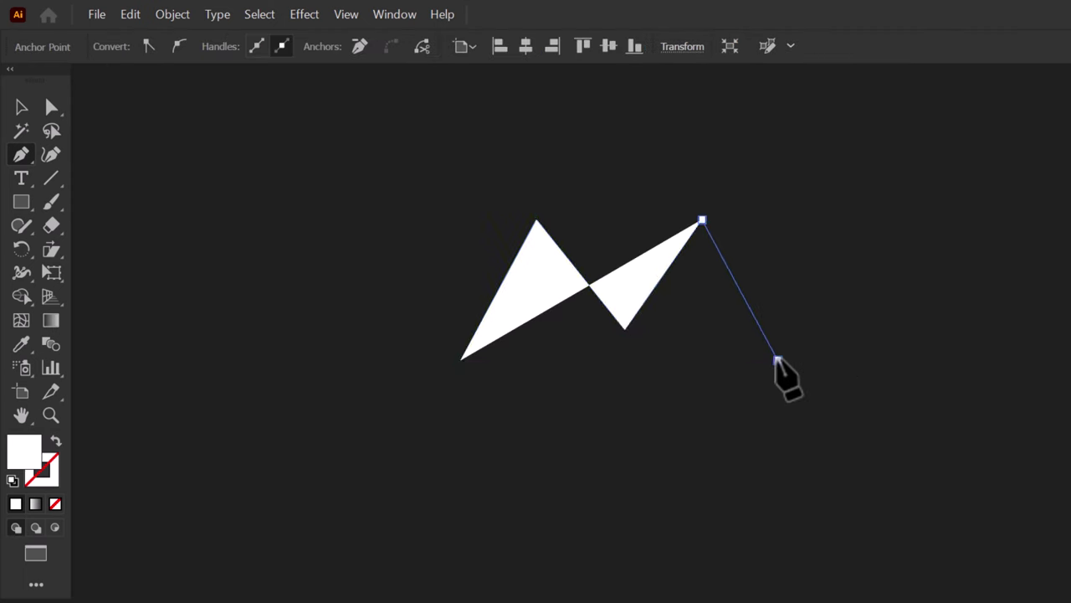
click(777, 359)
Round both peaks and the central valley of the M shape together with a corner radius of about 23.5 px.
click(51, 107)
drag(523, 203, 752, 261)
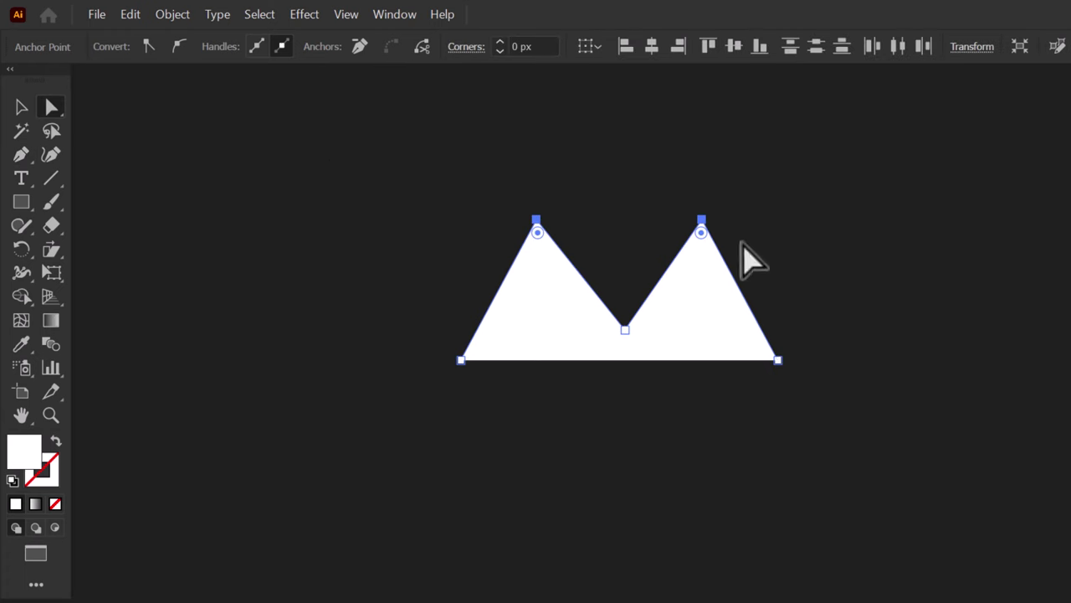
shift+click(625, 329)
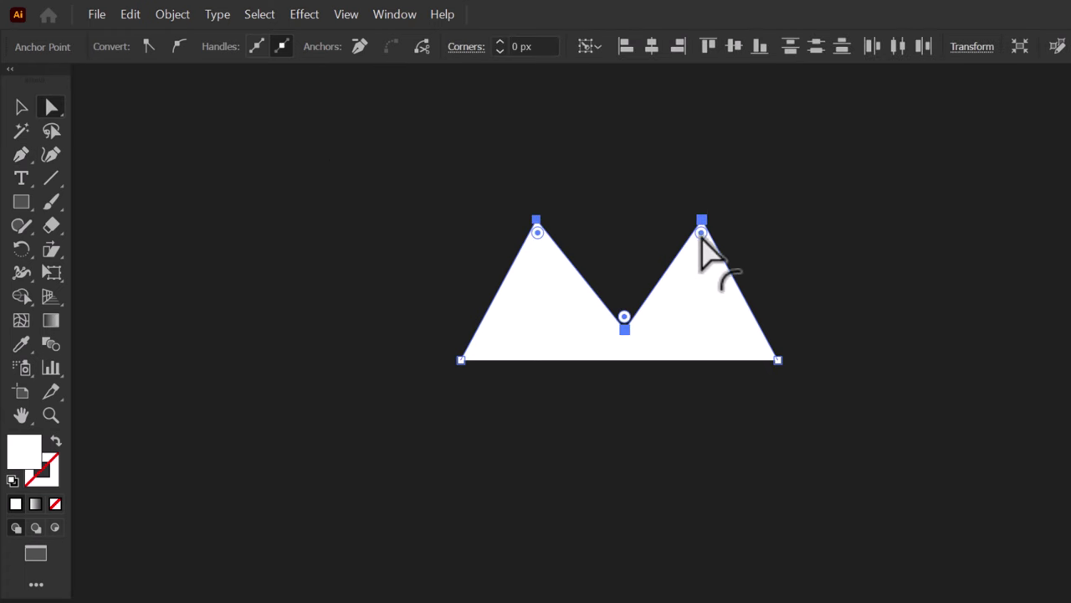
drag(701, 235, 705, 363)
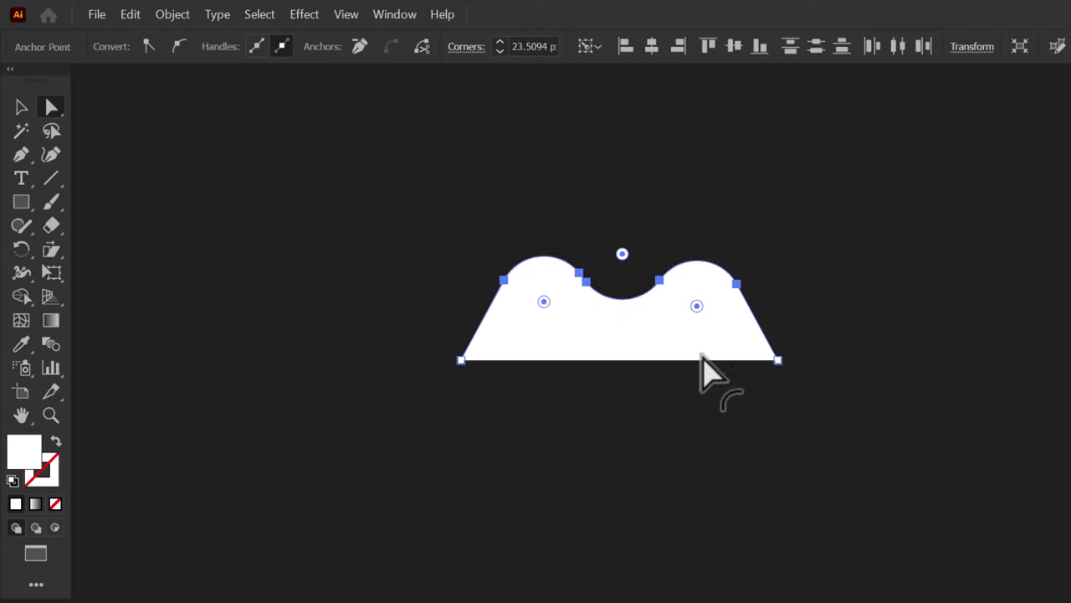
click(804, 298)
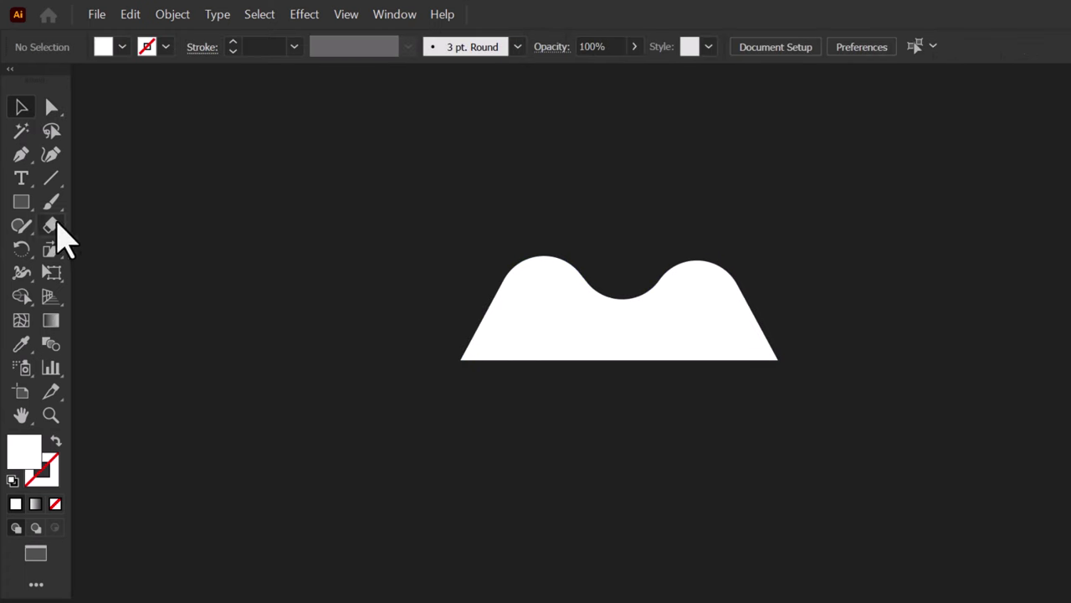
Close the open path with a straight base segment between its two lower corner anchors using the Pen tool.
click(21, 154)
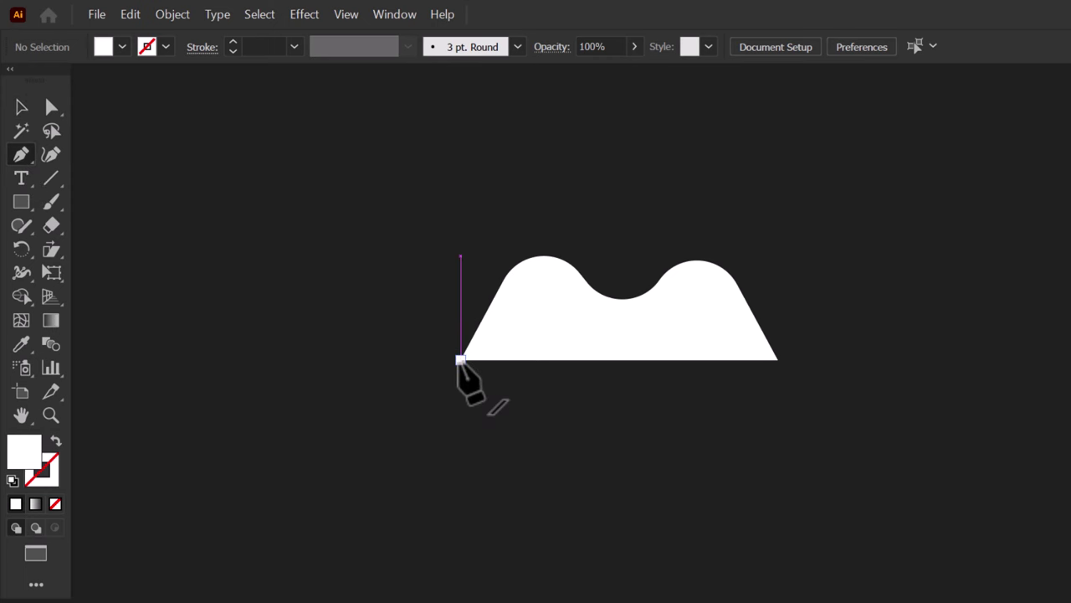
click(459, 360)
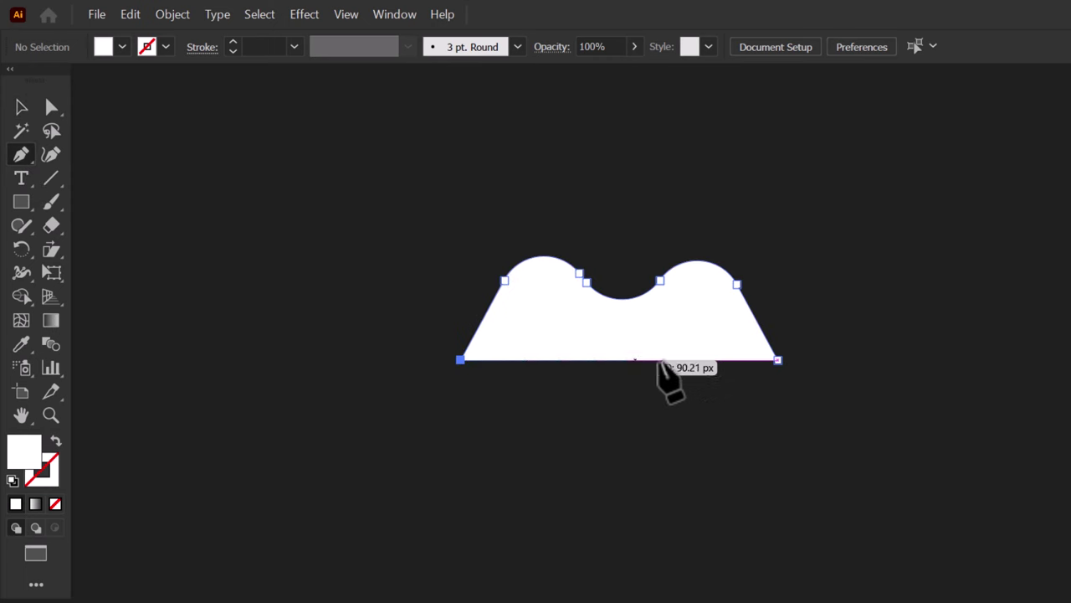
click(776, 360)
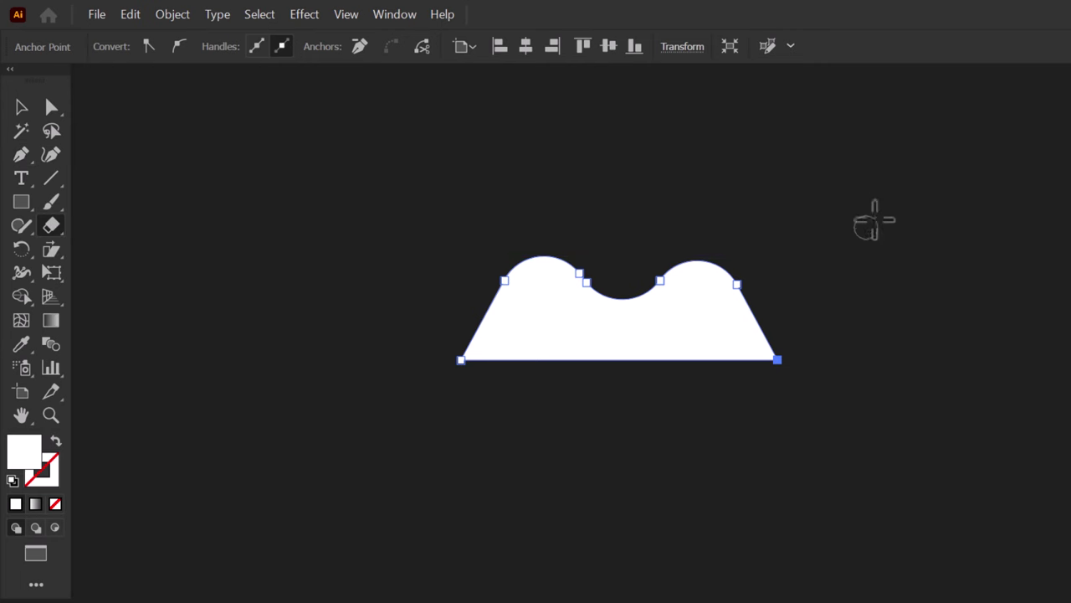
Erase the right half of the wavy shape with a straight vertical cut through the valley and deselect it.
mouse_move(888, 206)
mouse_down()
mouse_move(792, 337)
mouse_move(684, 426)
mouse_move(621, 447)
mouse_up()
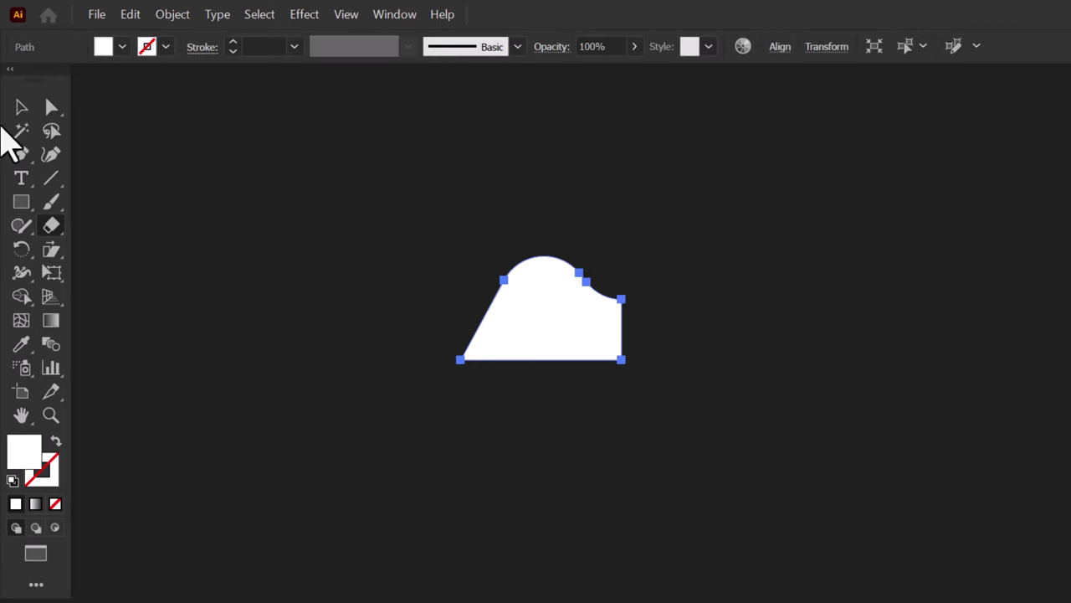
click(21, 107)
click(268, 239)
Duplicate the remaining half so it adjoins the cut edge and reflect the copy to make a symmetrical shape.
drag(610, 352, 751, 373)
click(176, 17)
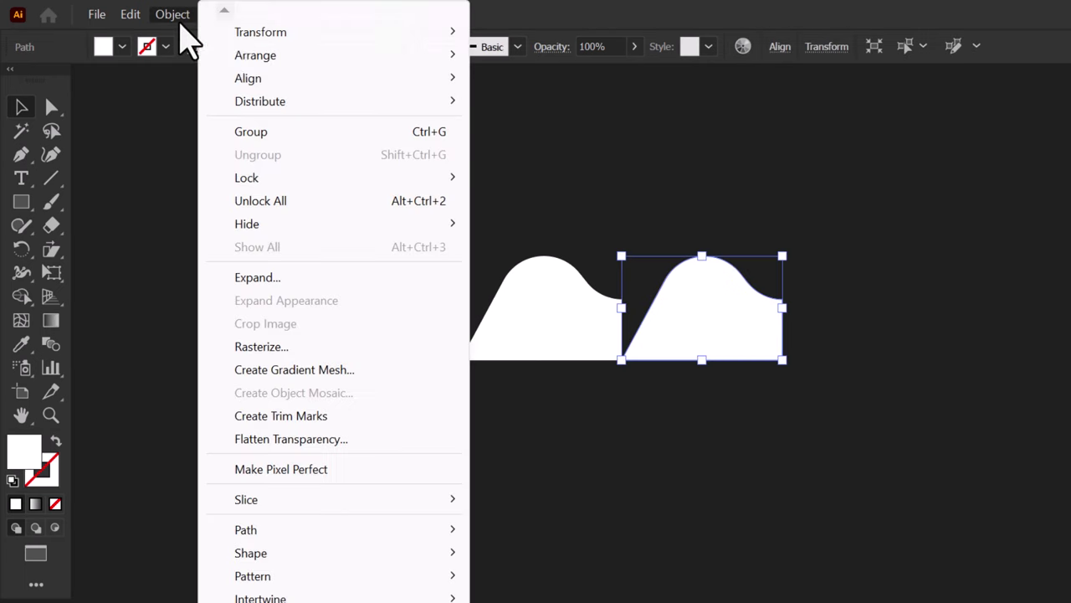
mouse_move(261, 35)
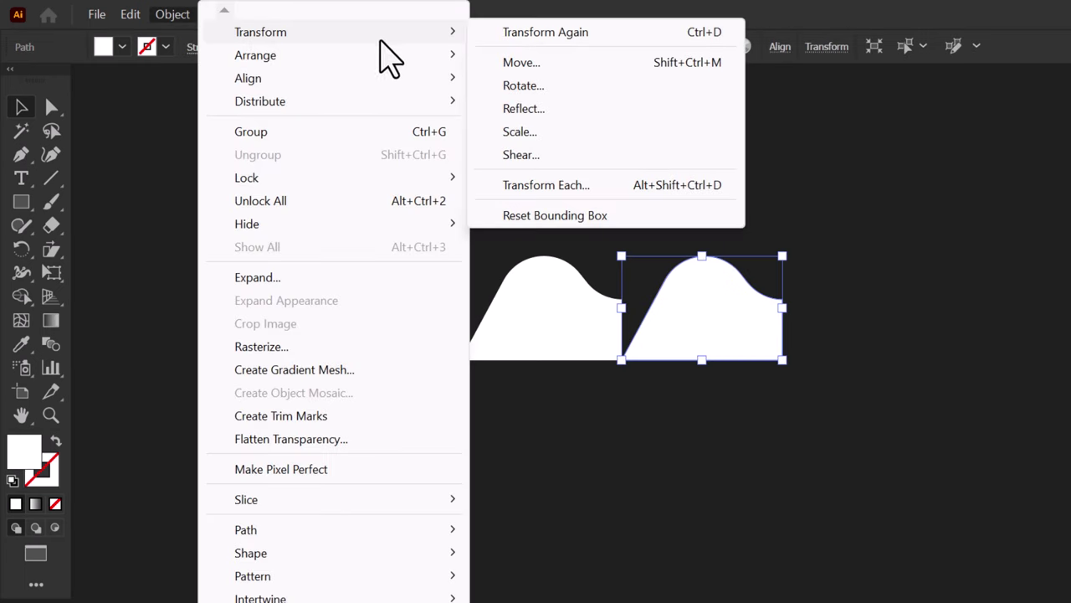
click(524, 109)
click(418, 496)
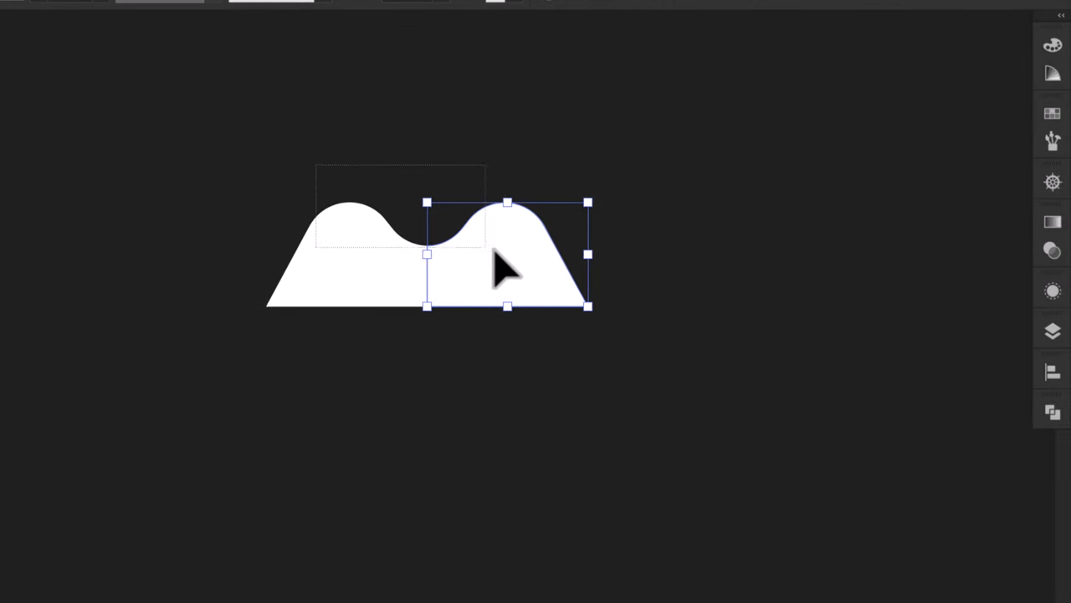
Select both mirrored halves and unite them into one shape with Pathfinder.
key(ctrl+a)
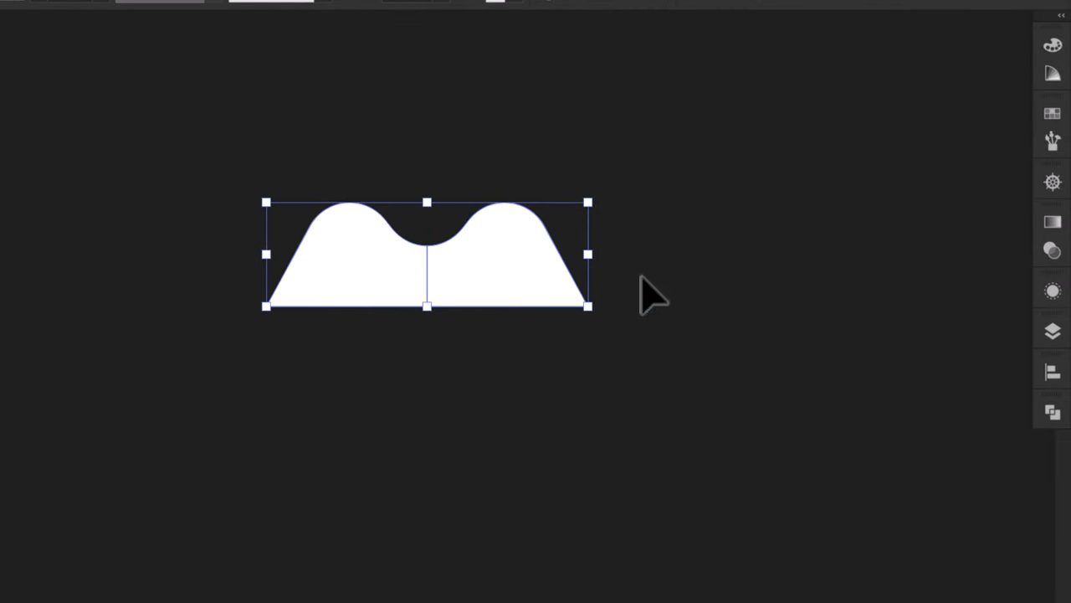
click(1053, 412)
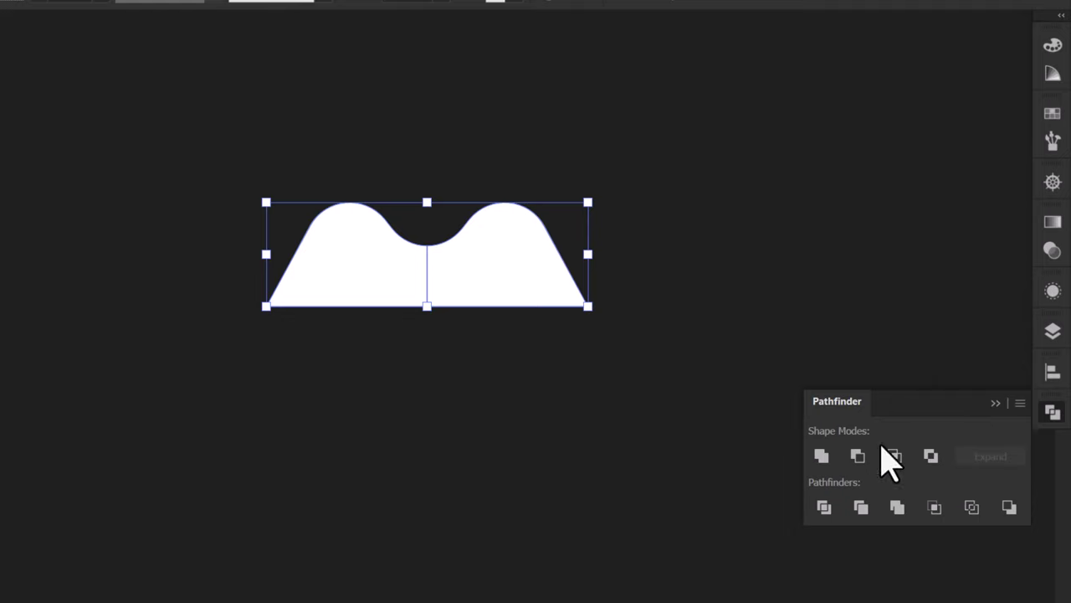
click(823, 455)
click(998, 402)
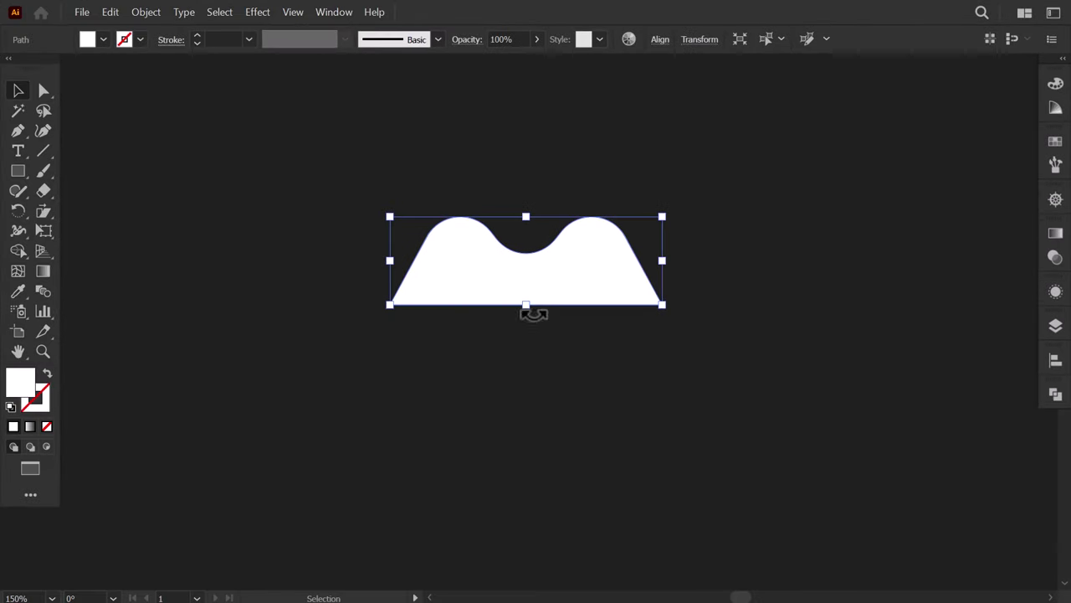
Try to pull the midpoint of the shape's base downward with the Curvature tool.
scroll(522, 280, up, 3)
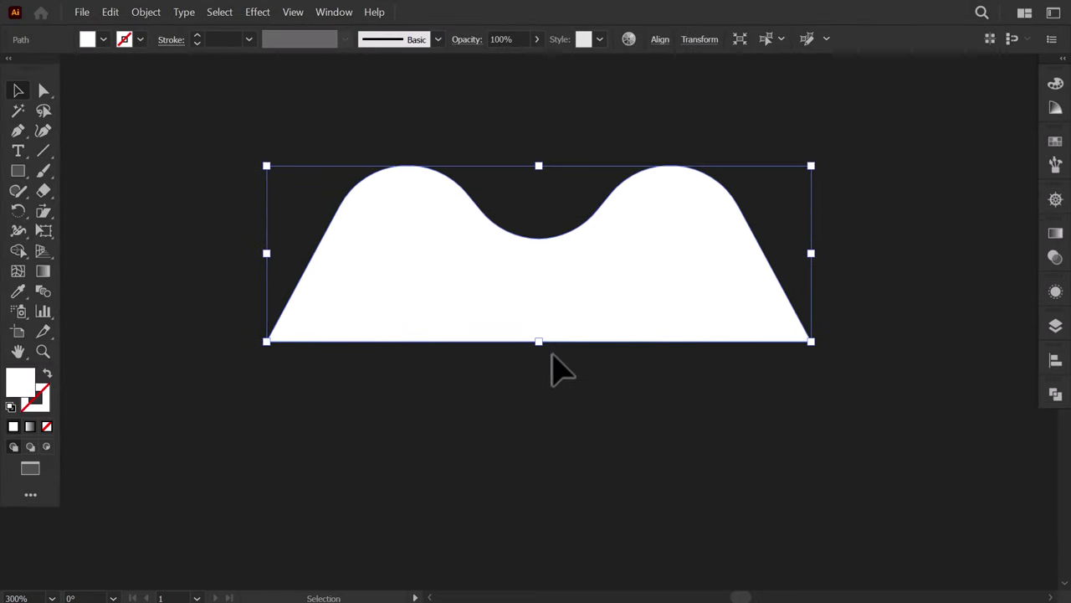
click(545, 345)
click(541, 338)
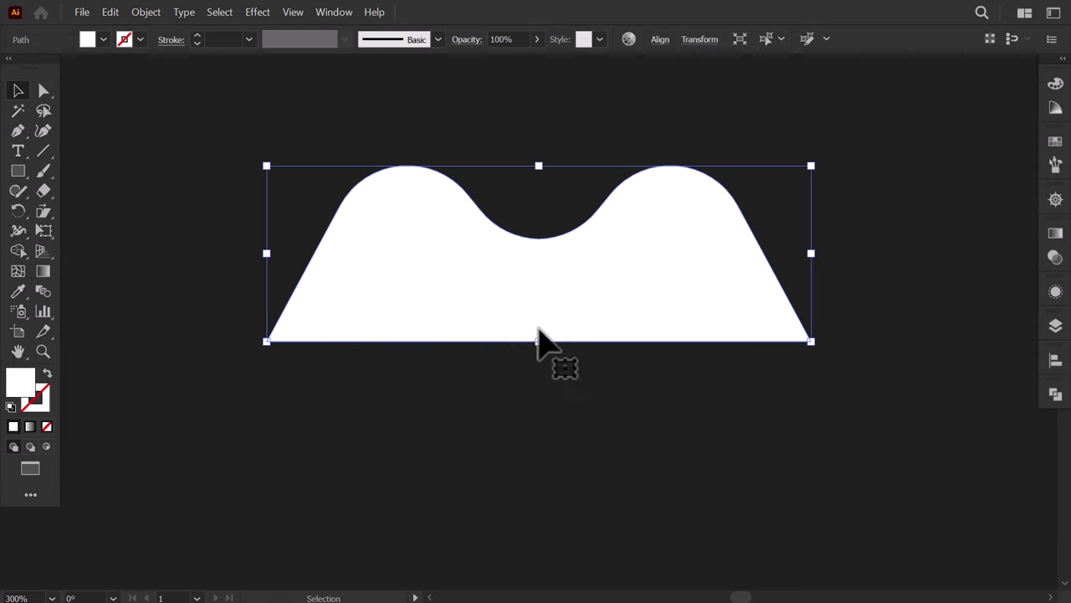
click(43, 131)
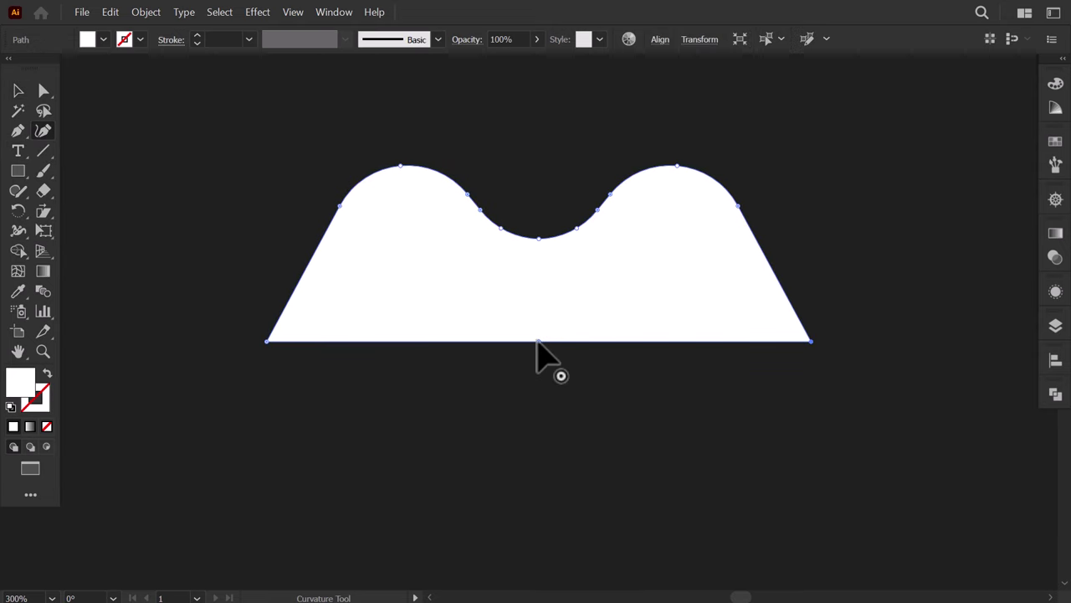
drag(538, 341, 534, 390)
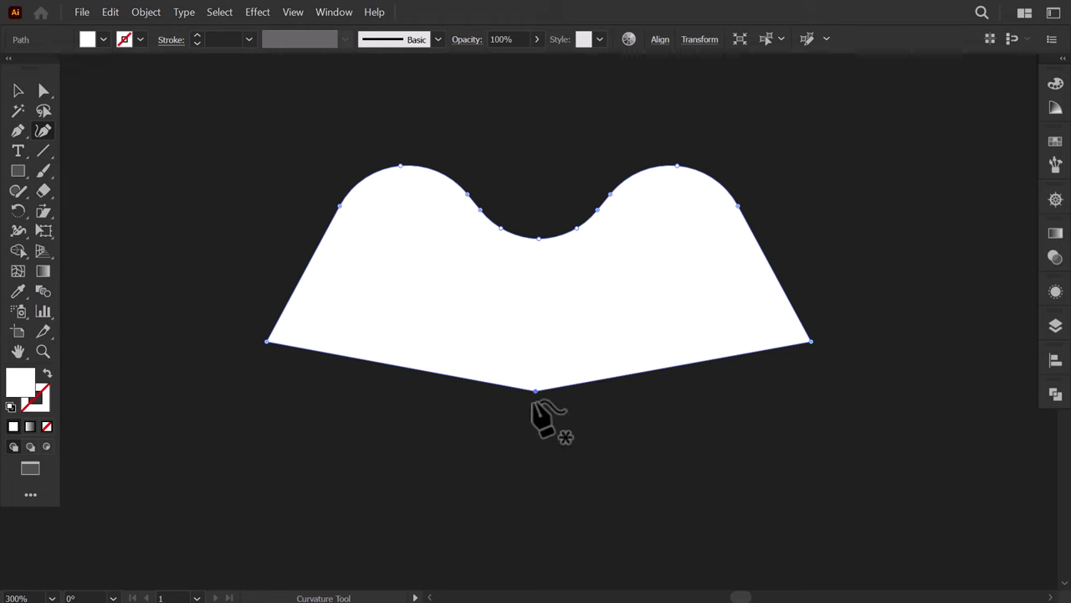
key(ctrl+z)
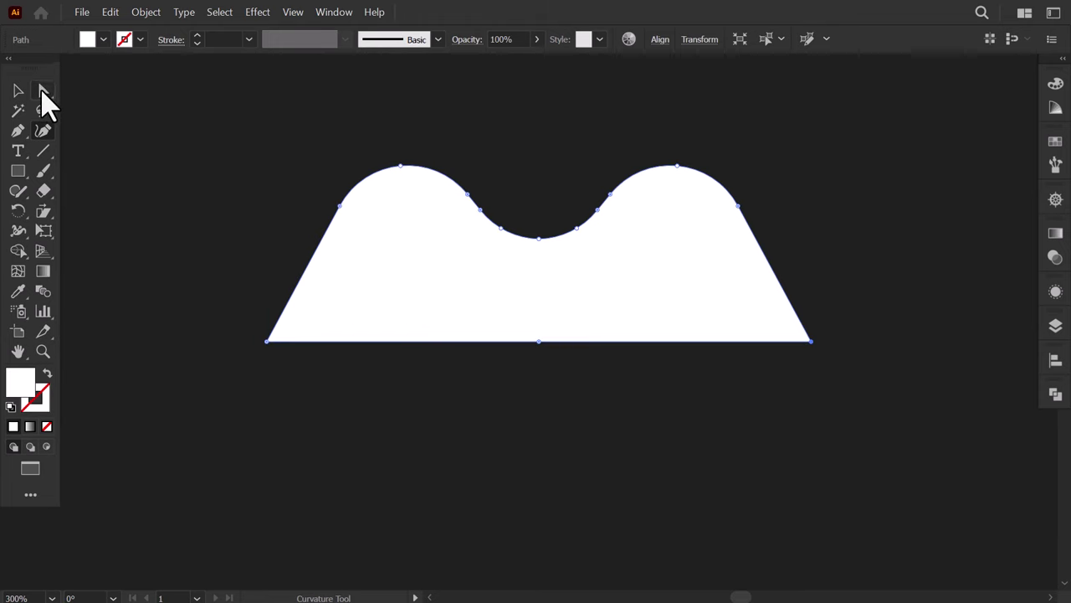
Replace the shape's base with a straight edge free of a midpoint anchor, and bow it downward with the Curvature tool.
click(44, 90)
click(539, 341)
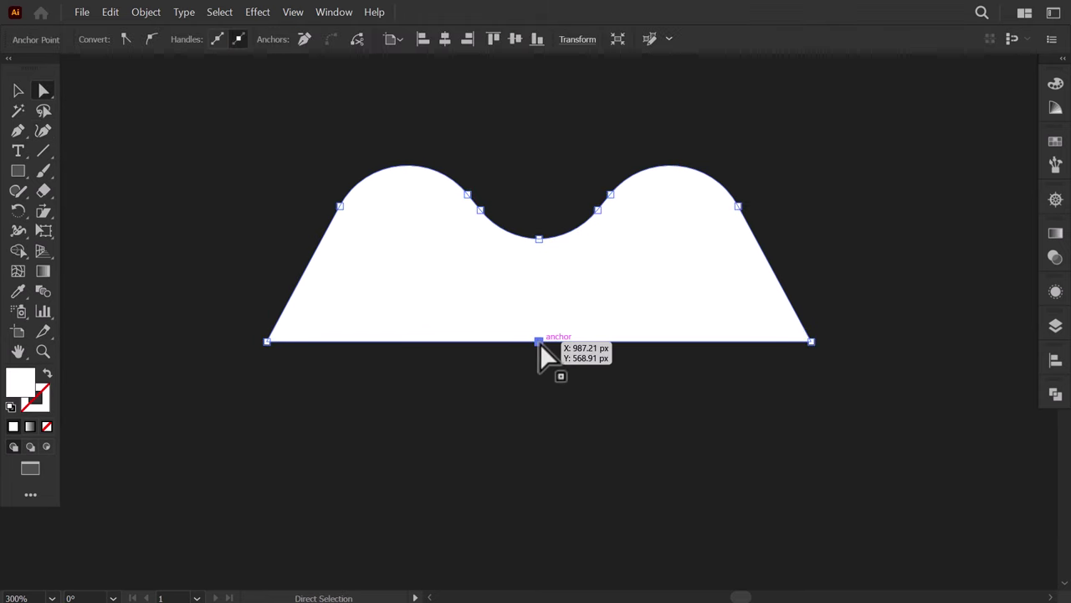
click(19, 132)
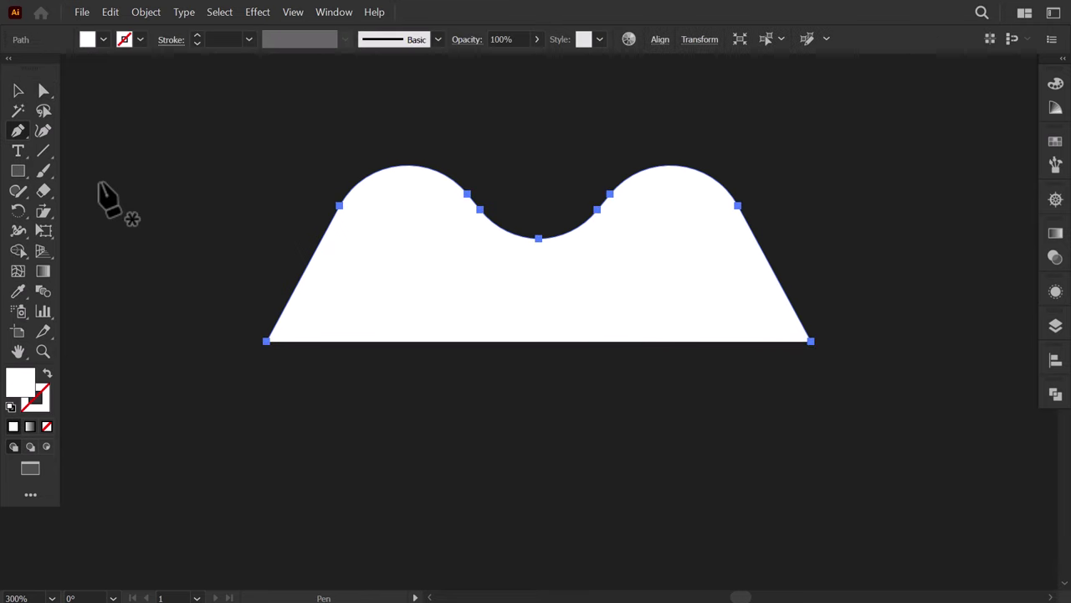
click(266, 341)
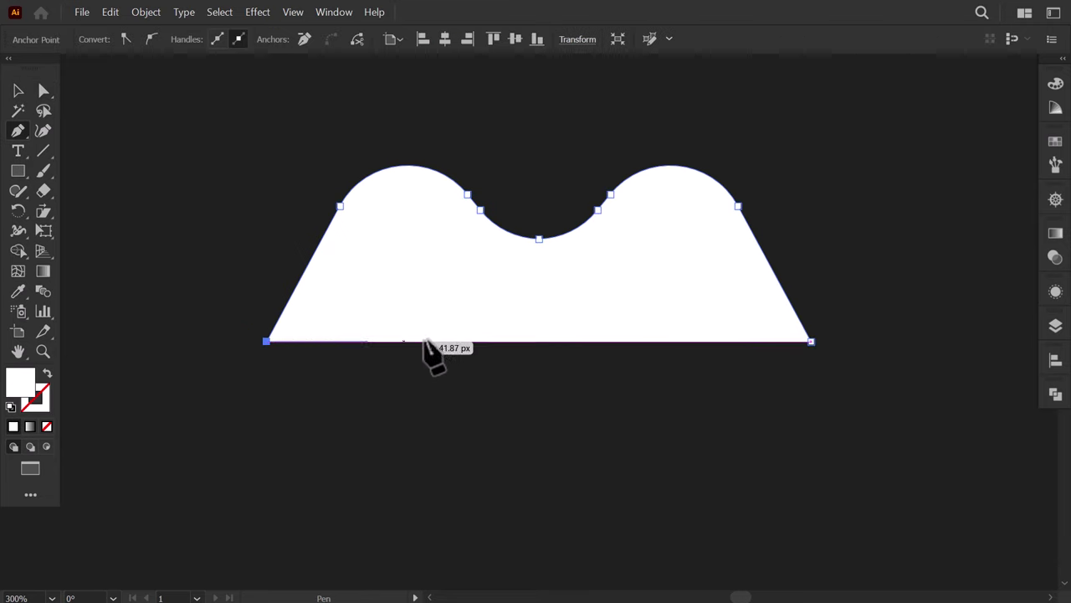
click(810, 341)
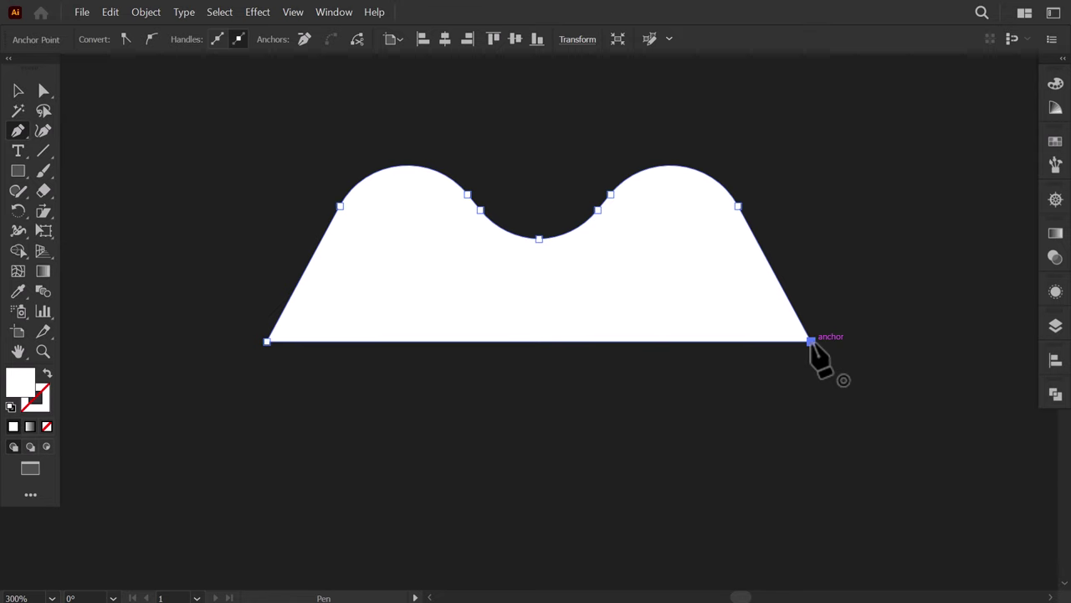
click(45, 132)
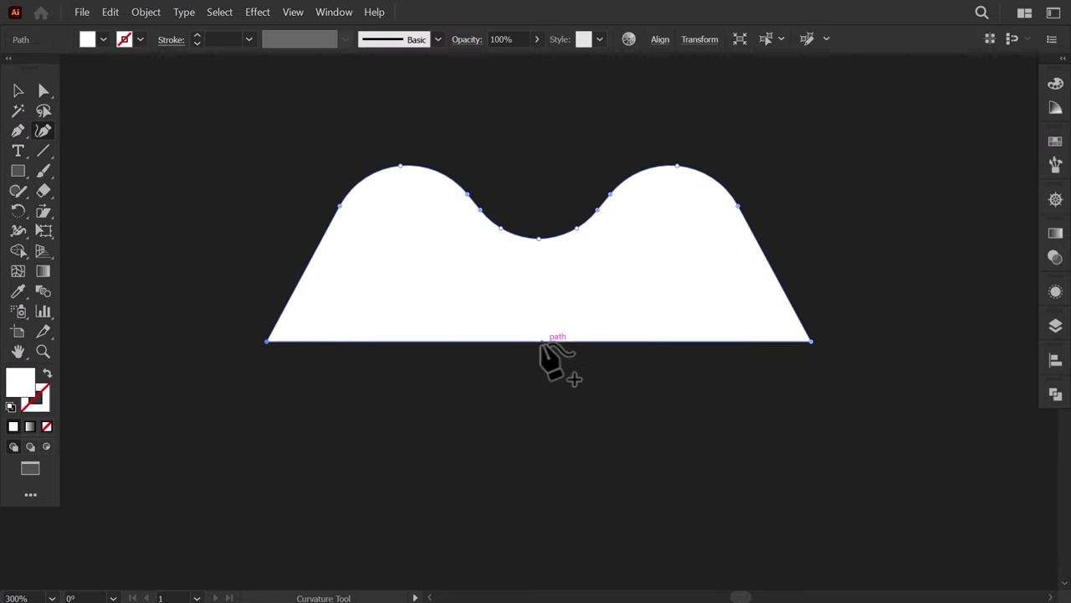
drag(541, 341, 534, 388)
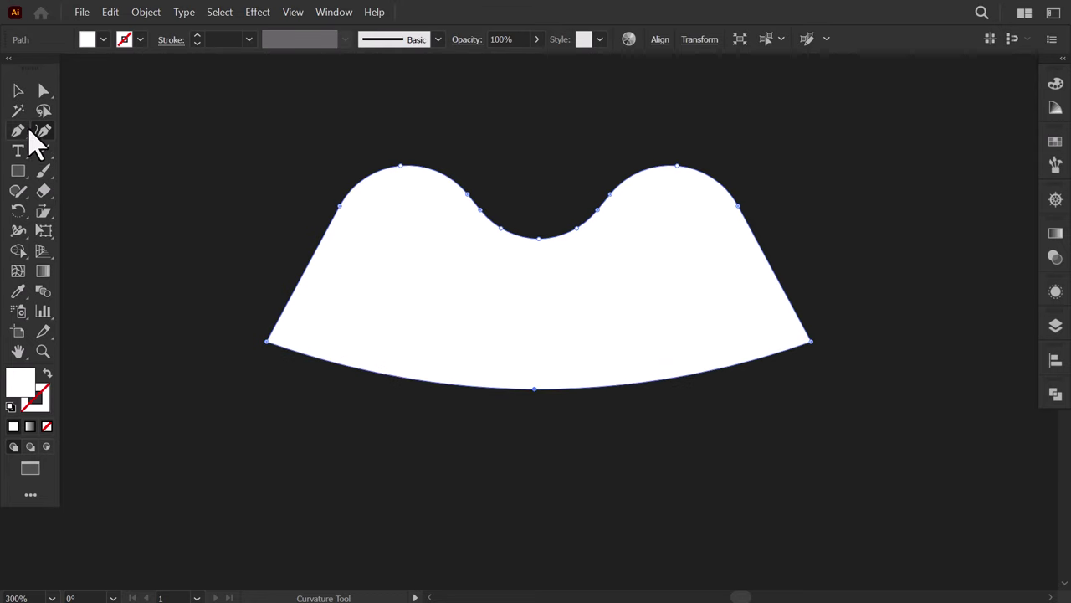
Scale the wavy shape down about its centre to roughly half size and move it straight up.
click(19, 91)
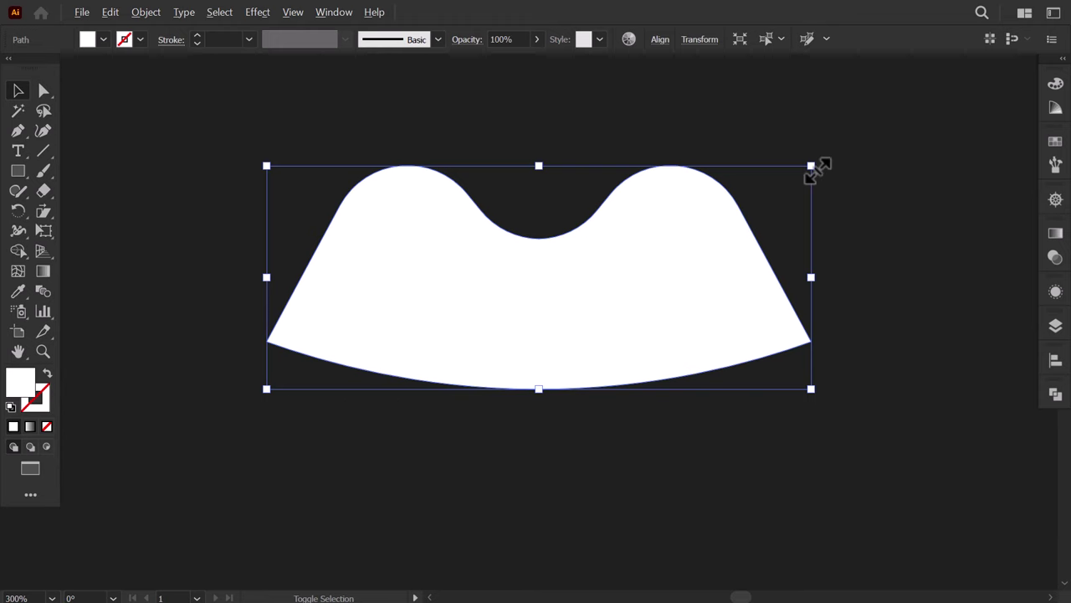
drag(811, 168, 759, 232)
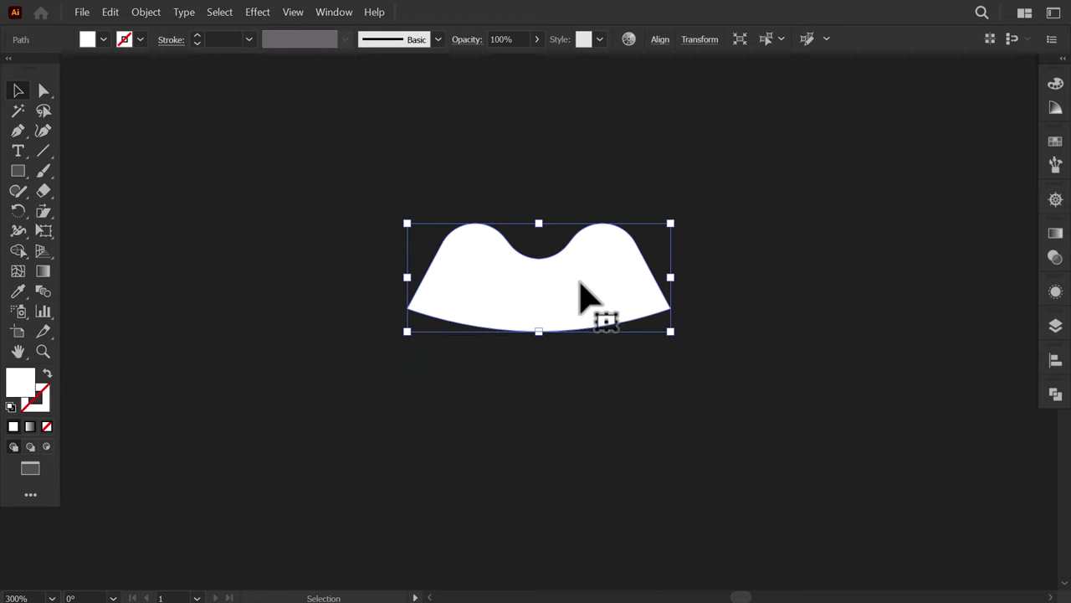
drag(580, 285, 578, 280)
click(590, 341)
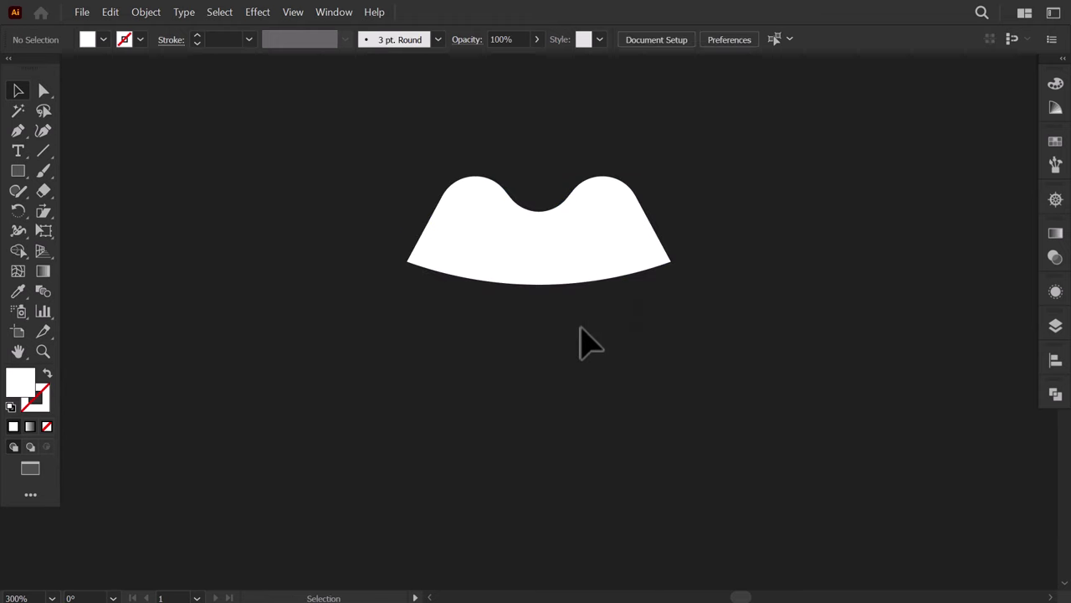
Draw a wide, flat white ellipse below the wavy shape, extending past both of its sides.
click(17, 174)
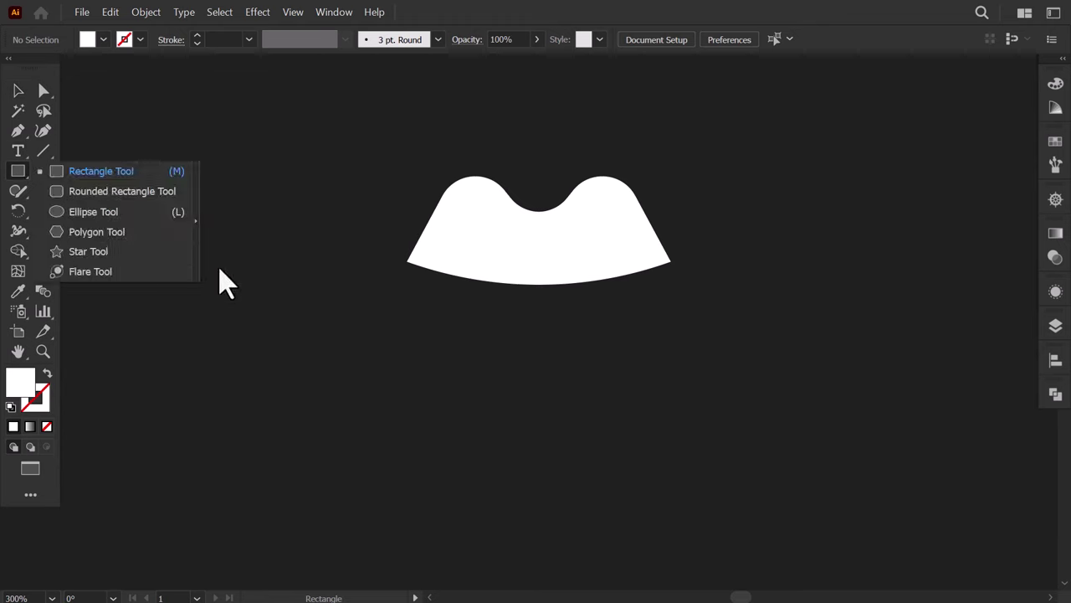
click(90, 210)
drag(336, 319, 783, 360)
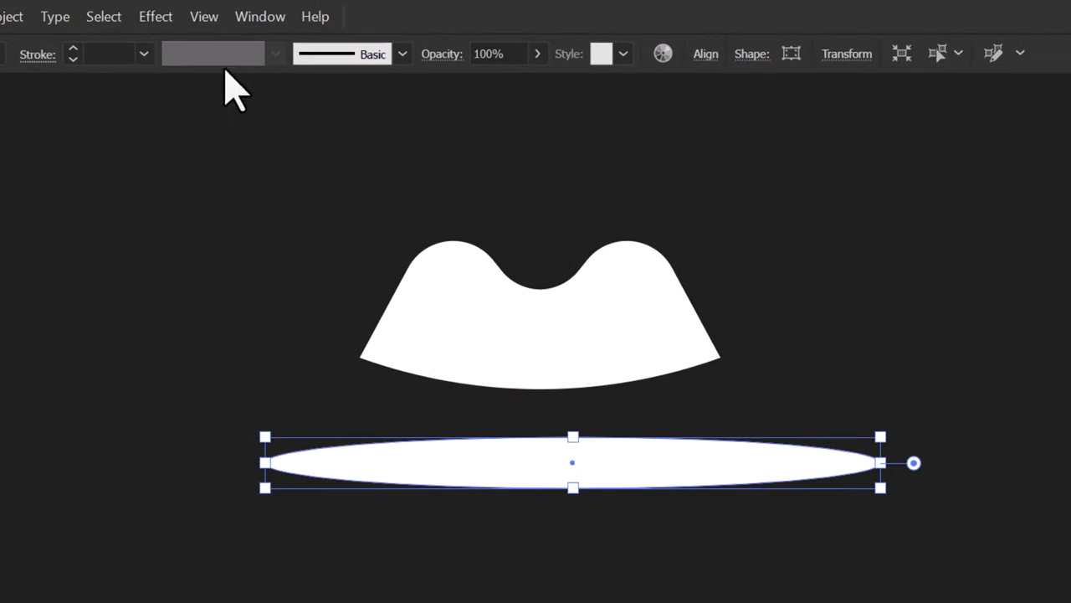
Apply a horizontal Arc warp with a -20% bend to the ellipse and expand its appearance.
click(157, 16)
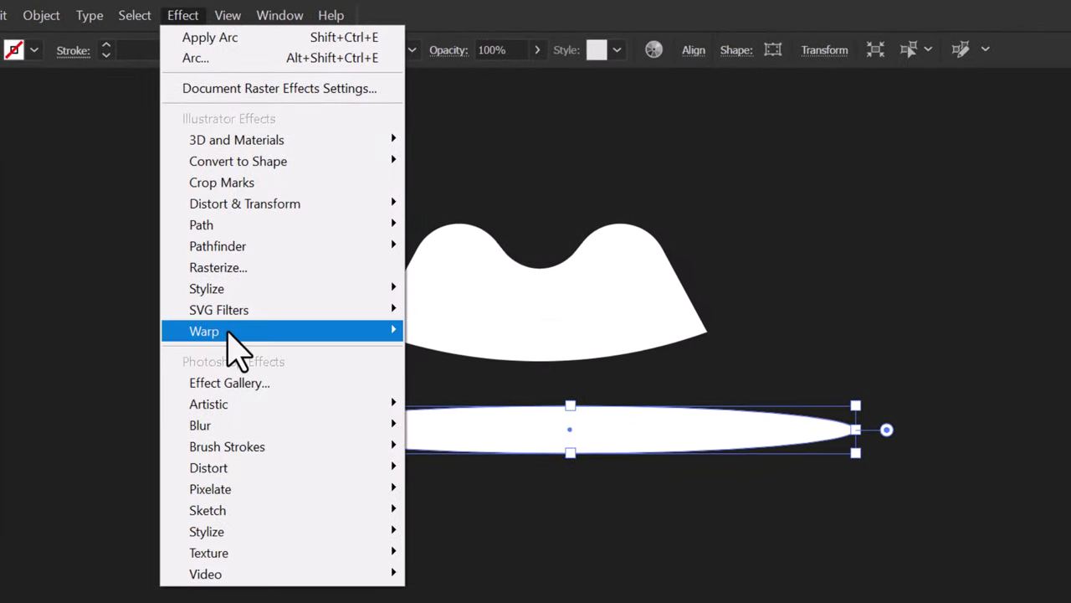
mouse_move(235, 332)
click(449, 334)
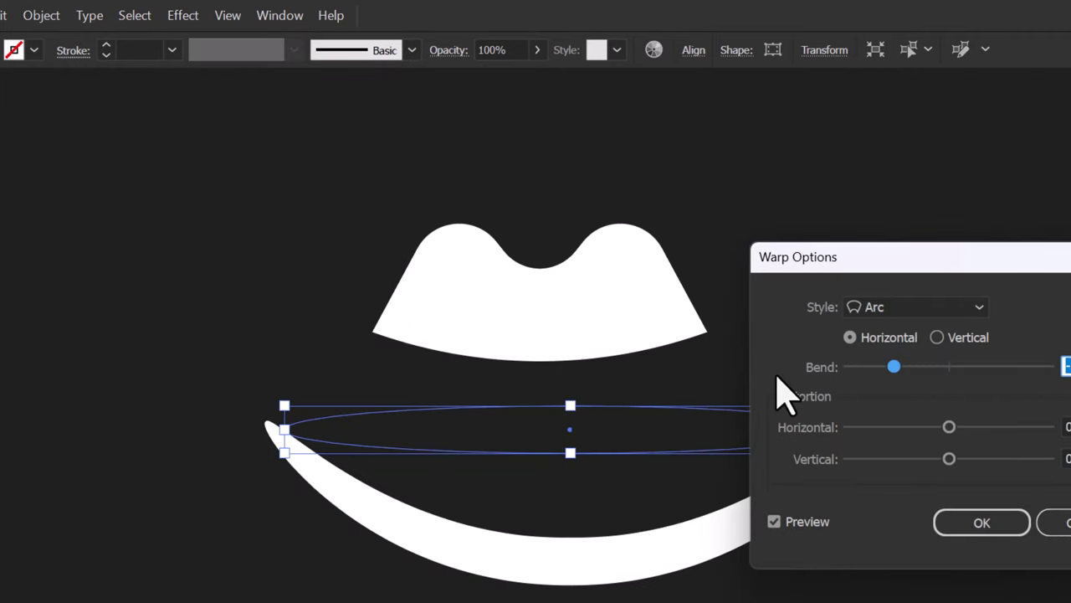
drag(870, 272, 975, 251)
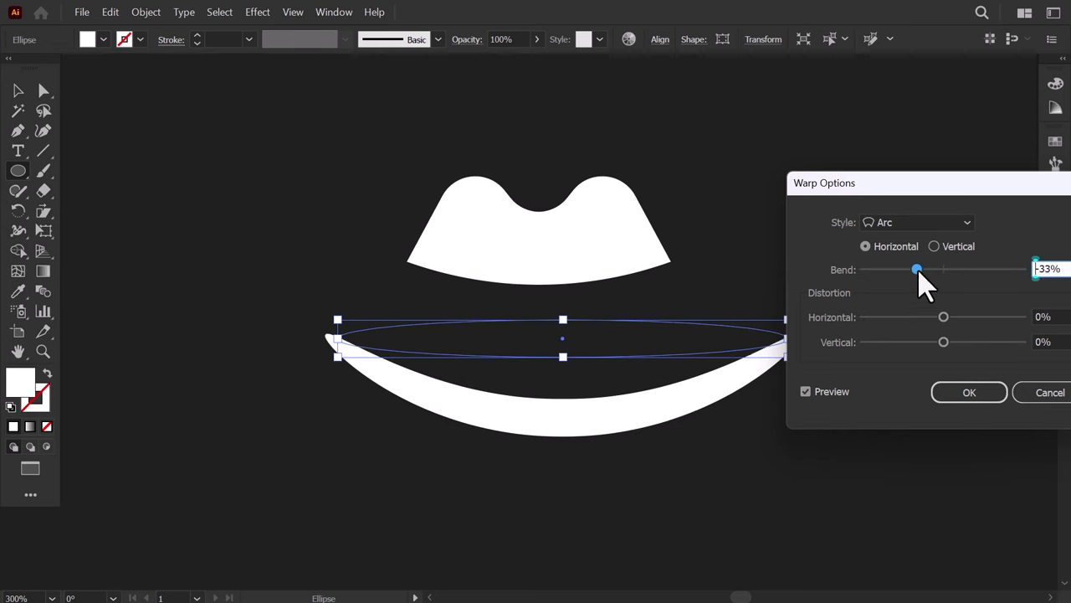
drag(919, 271, 921, 271)
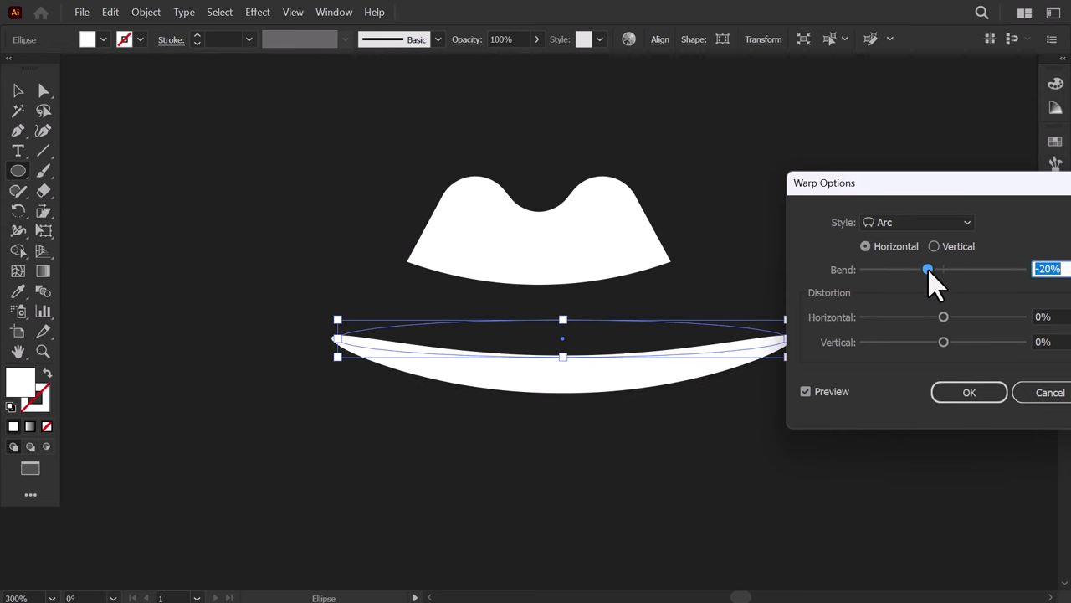
click(962, 394)
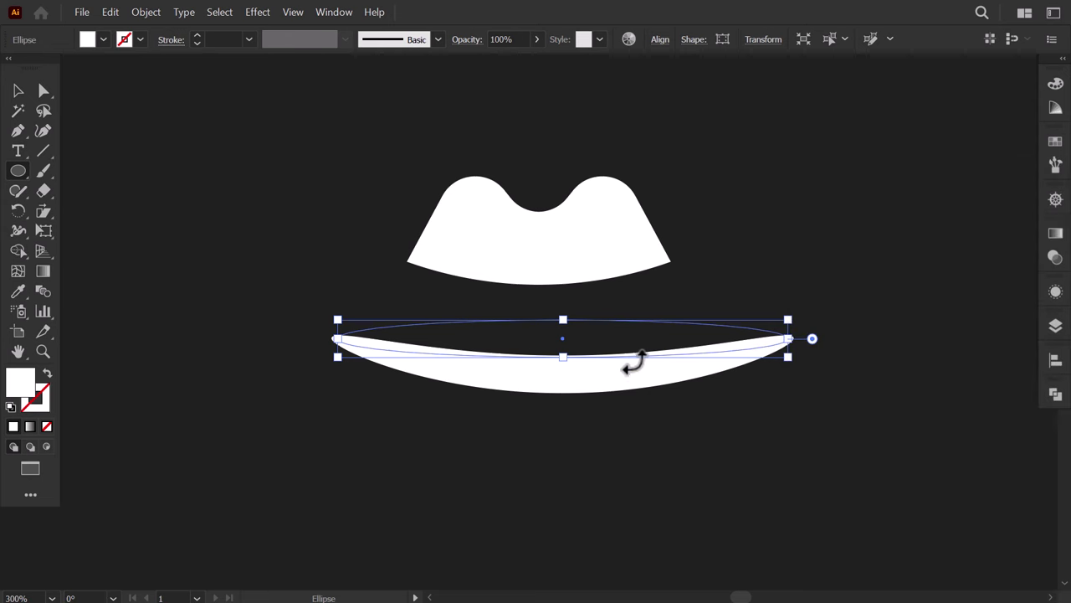
click(145, 13)
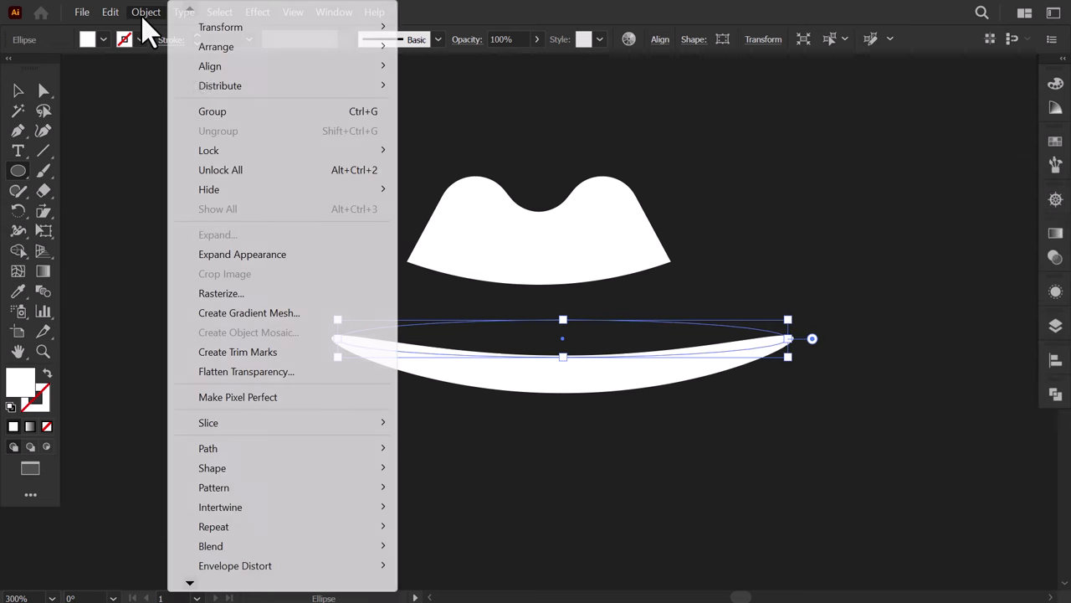
click(235, 255)
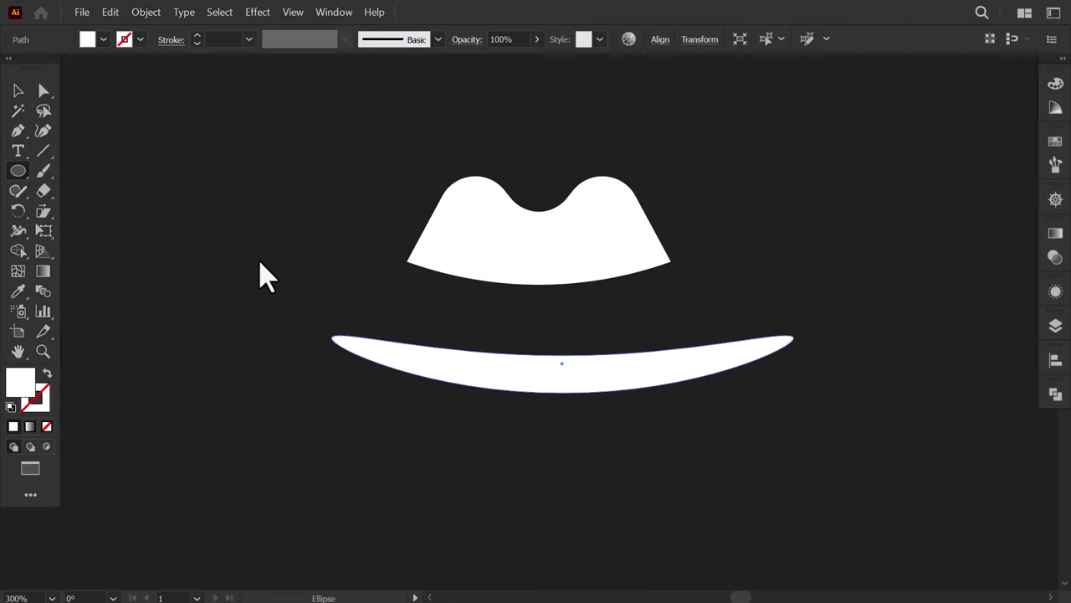
Shrink the curved brim slightly and centre it beneath the crown, leaving a narrow gap between them.
click(18, 90)
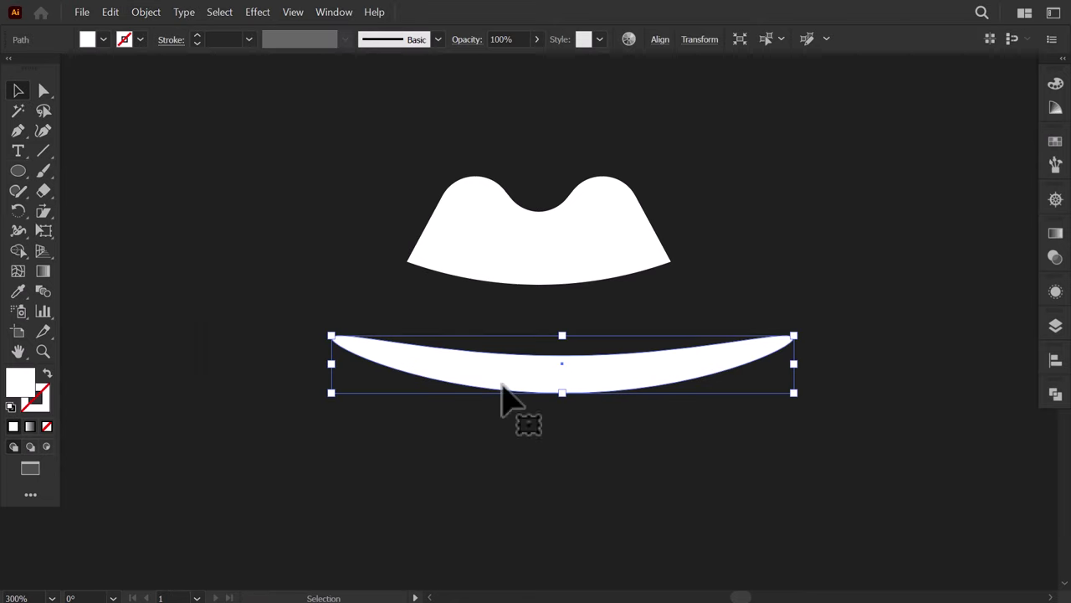
click(632, 439)
drag(616, 390, 601, 374)
drag(770, 309, 784, 311)
click(569, 287)
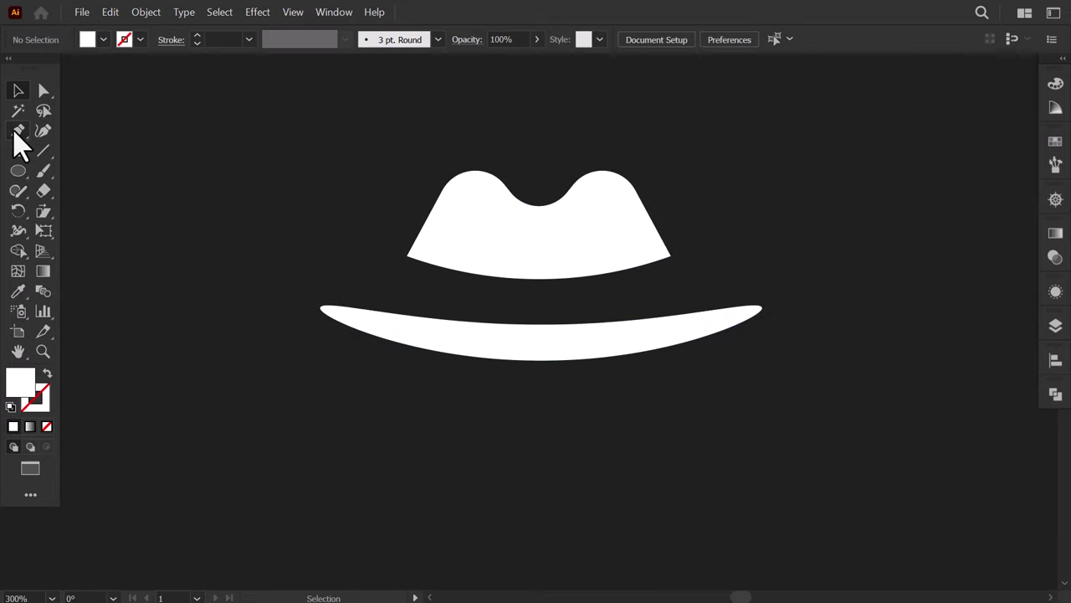
Draw a curved path with the Pen tool in the gap beneath the crown's right half, and swap its fill and stroke.
click(684, 287)
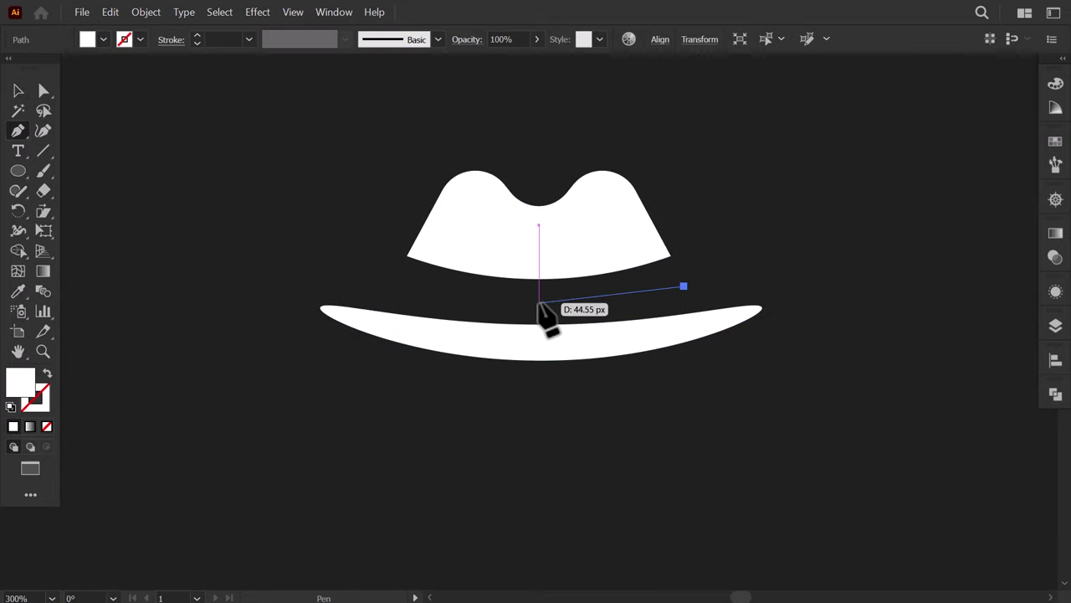
drag(539, 303, 463, 300)
click(18, 90)
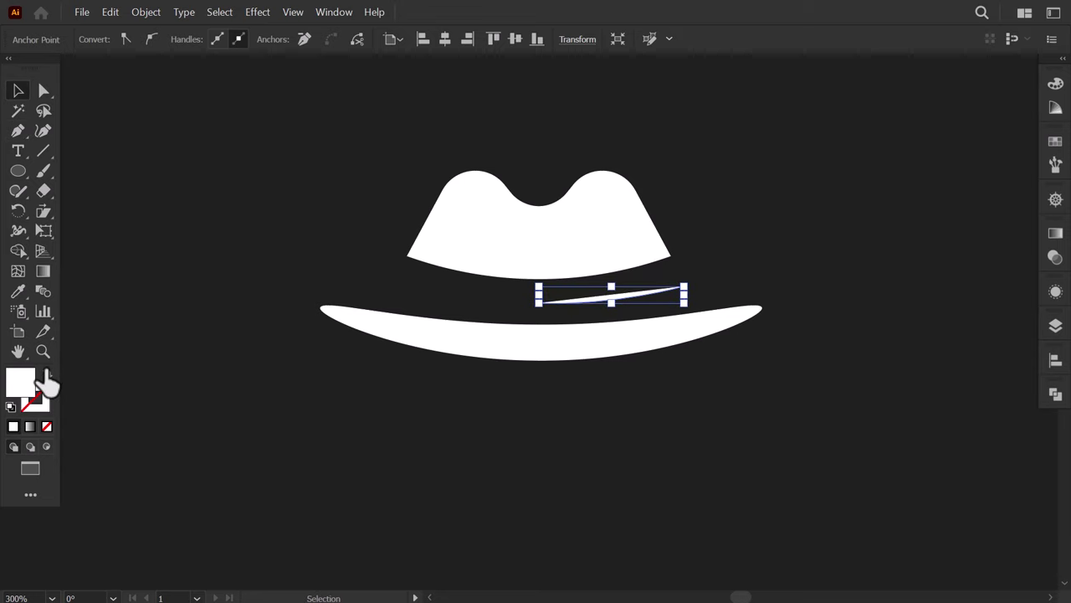
click(46, 375)
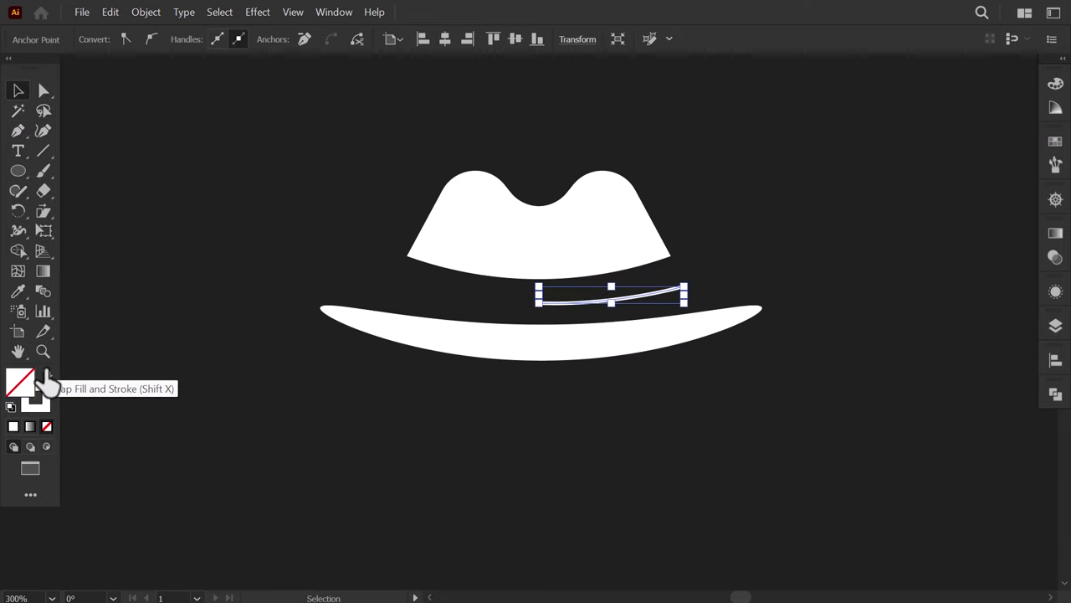
Set the curved path's stroke weight to 6 pt and apply the triangular tapered width profile.
click(594, 303)
click(204, 36)
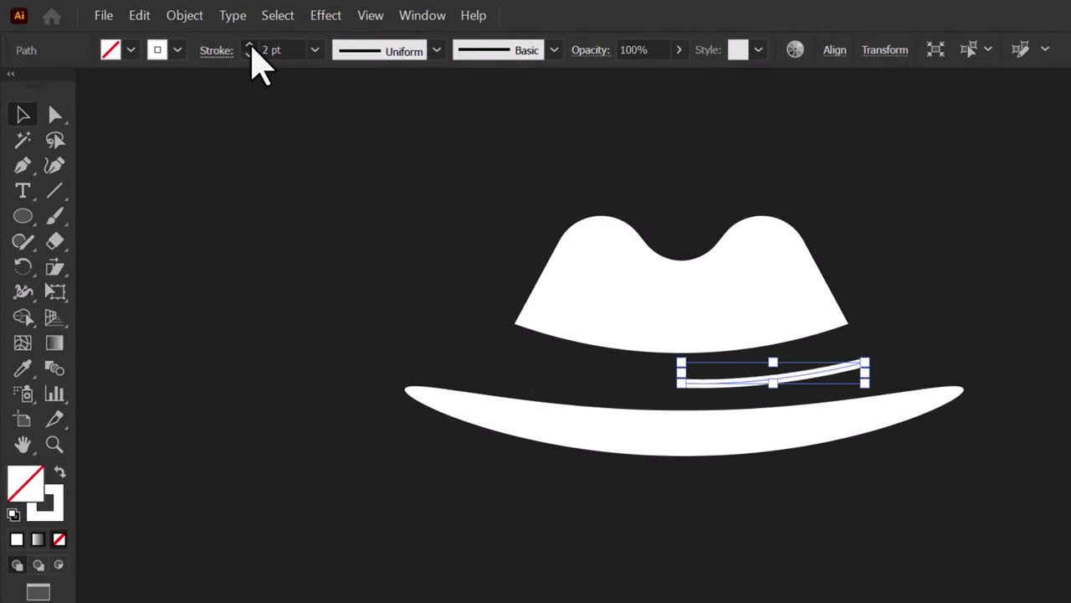
click(250, 48)
click(250, 47)
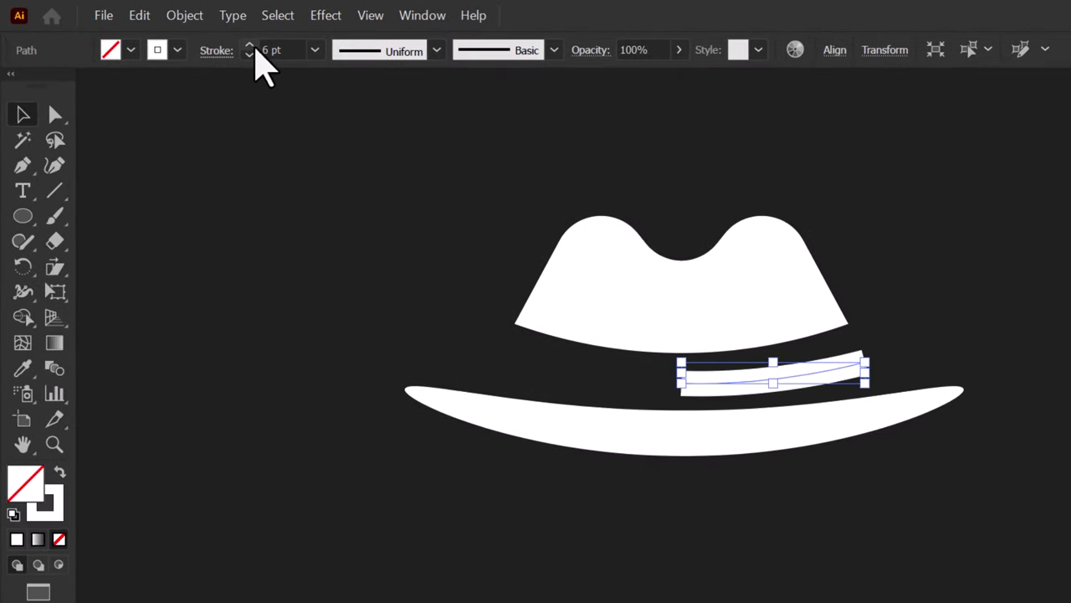
click(355, 52)
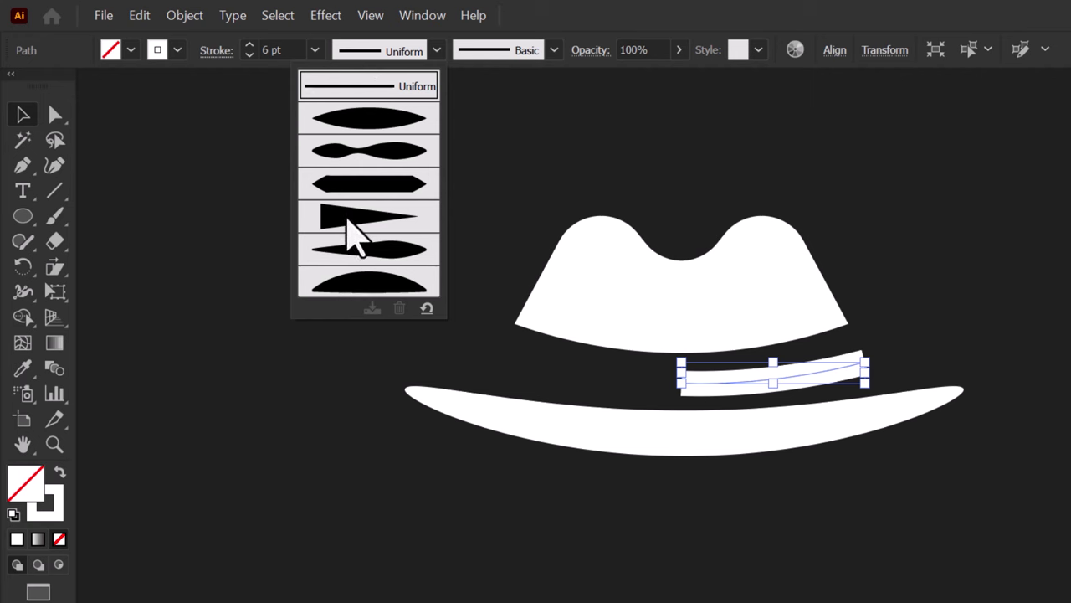
click(348, 222)
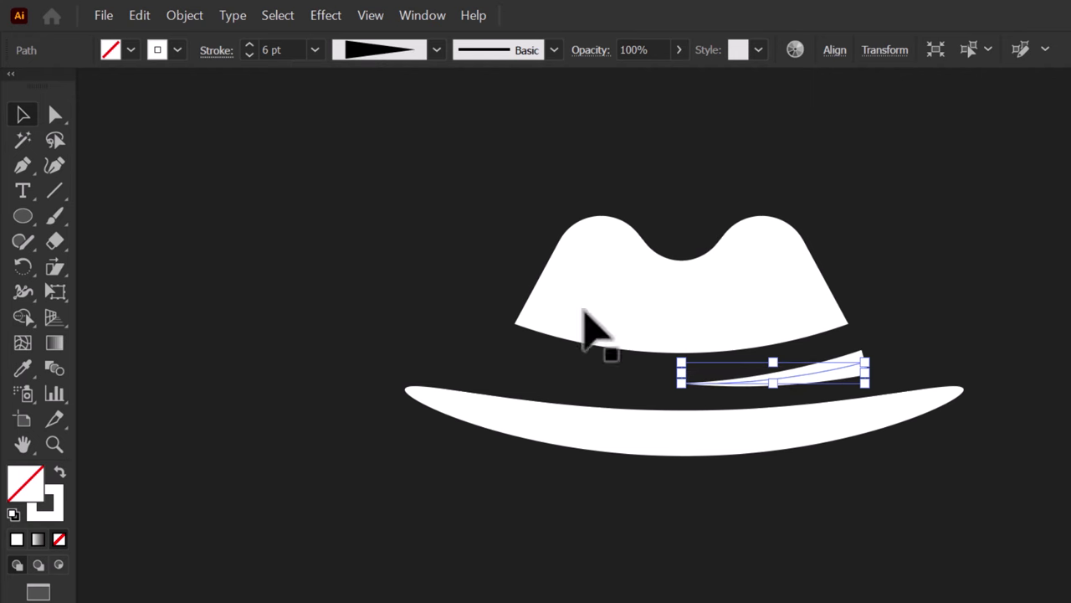
click(925, 315)
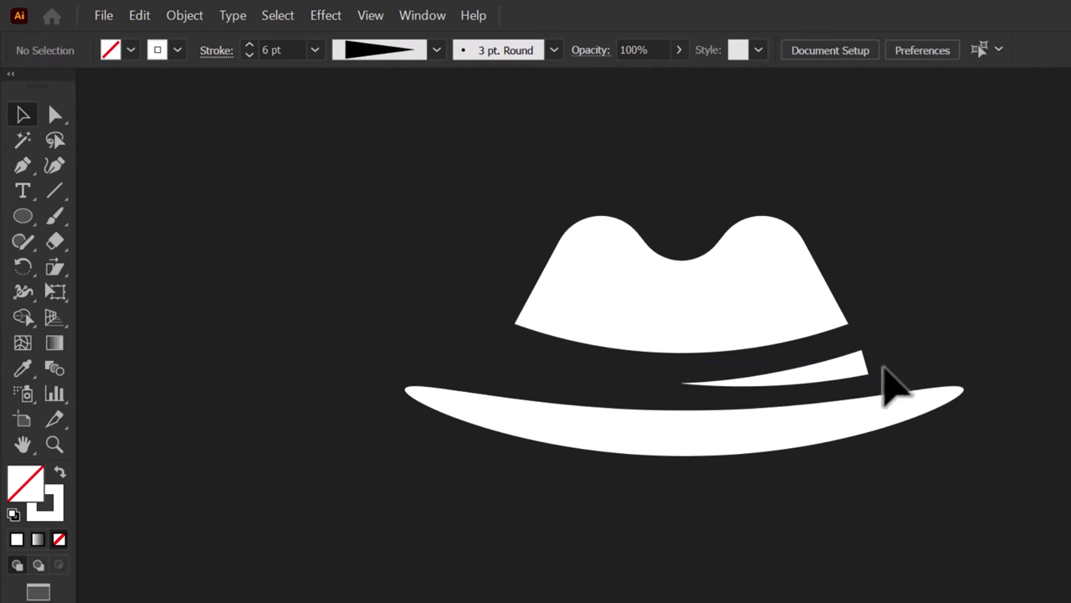
Stretch the tapered stroke's thin end a little further left and expand its appearance into a filled shape.
click(834, 377)
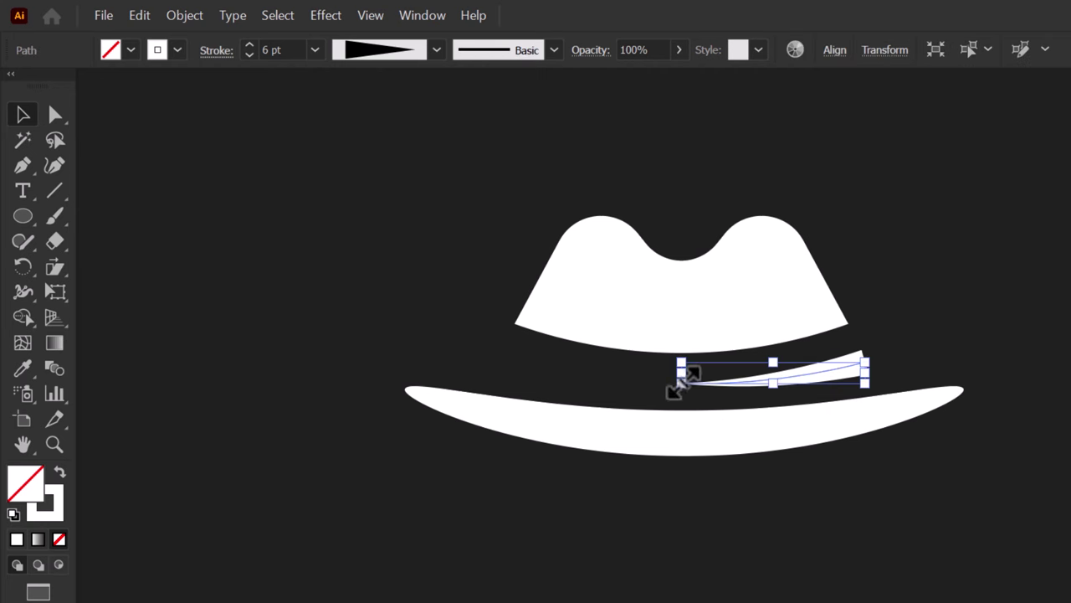
drag(681, 374, 646, 377)
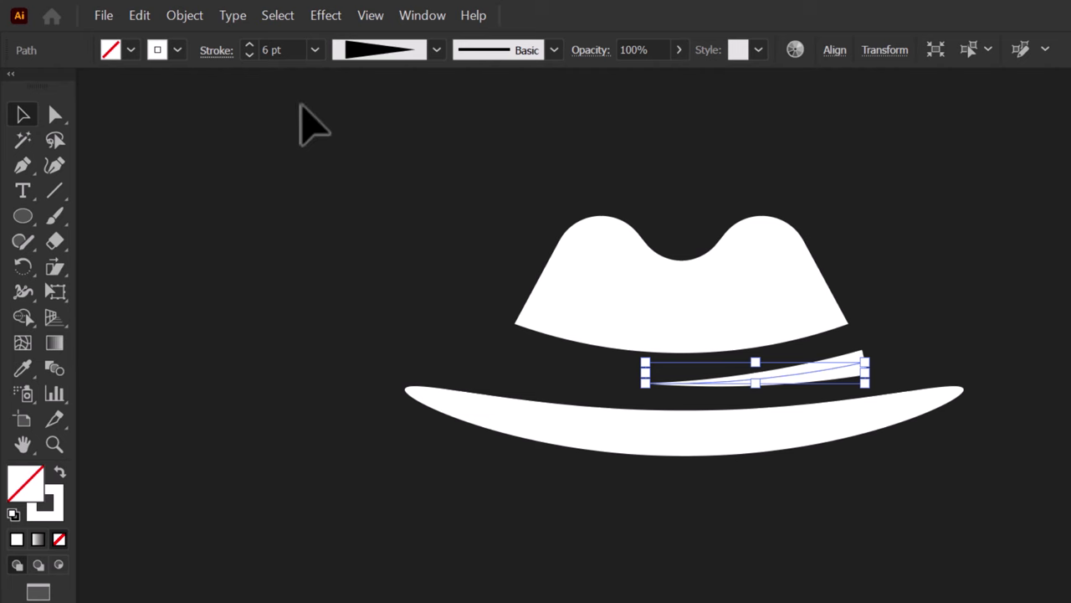
click(183, 17)
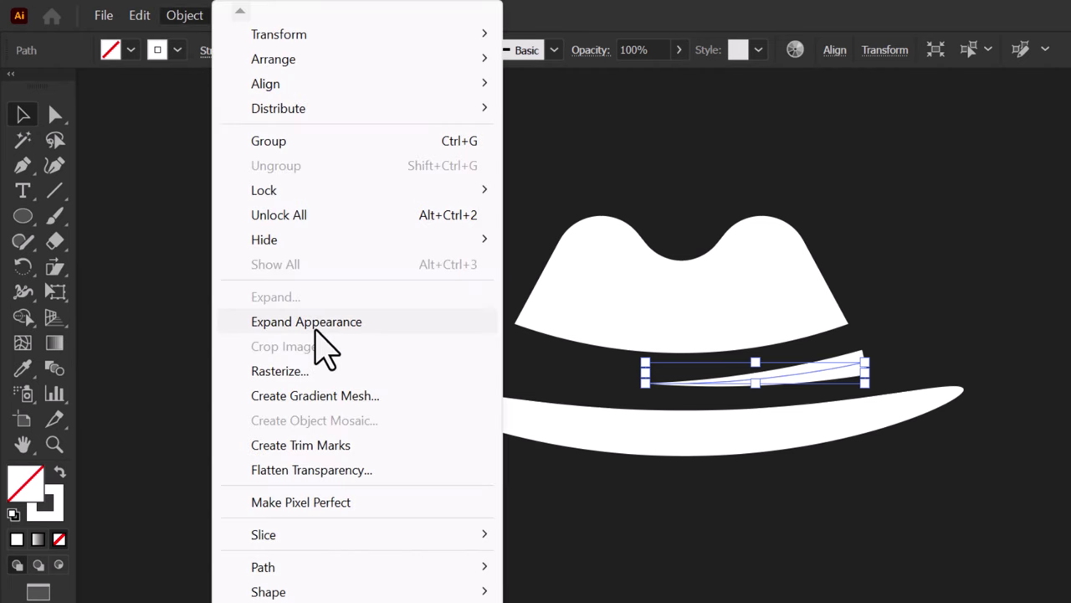
click(316, 323)
click(748, 508)
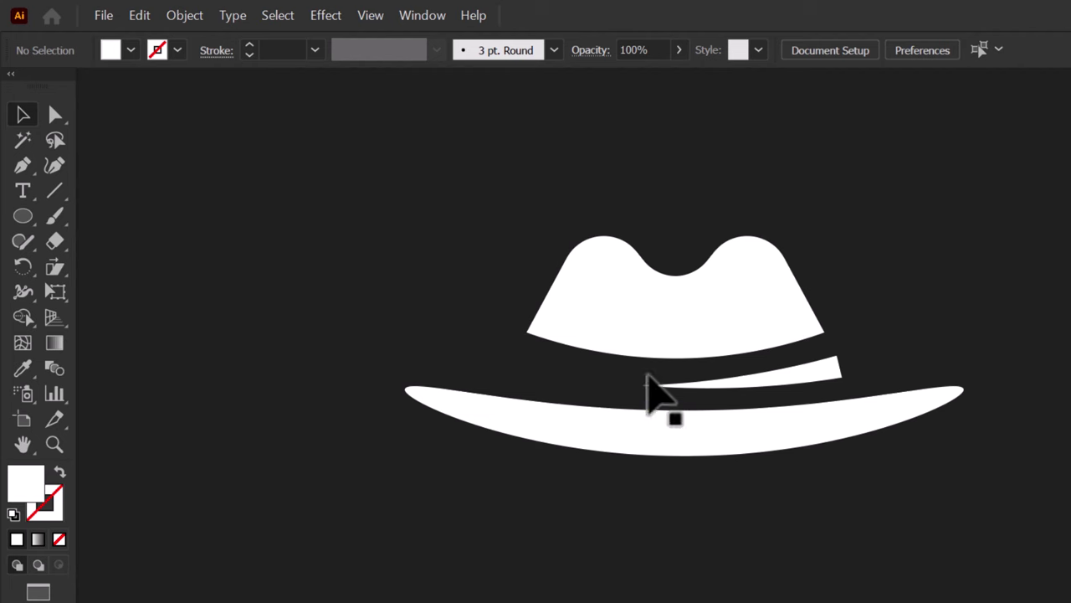
Extend the band's blunt right end into a slanted point with the Pen tool and fine-tune its tip with Direct Selection.
scroll(909, 382, up, 2)
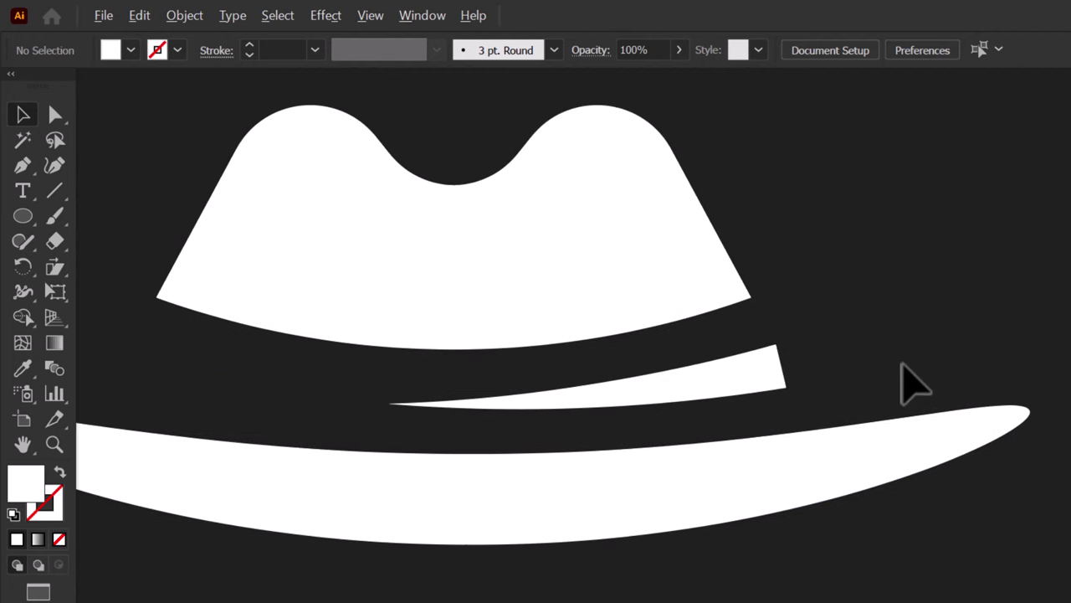
scroll(889, 369, up, 1)
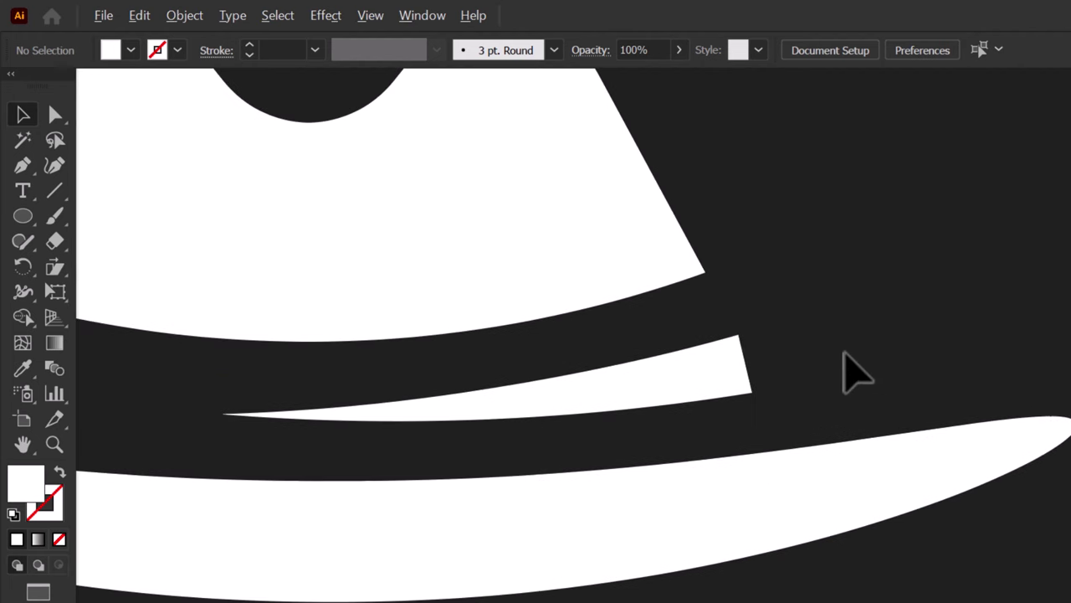
click(23, 164)
click(737, 336)
click(786, 386)
drag(692, 401, 634, 408)
key(a)
drag(787, 386, 777, 392)
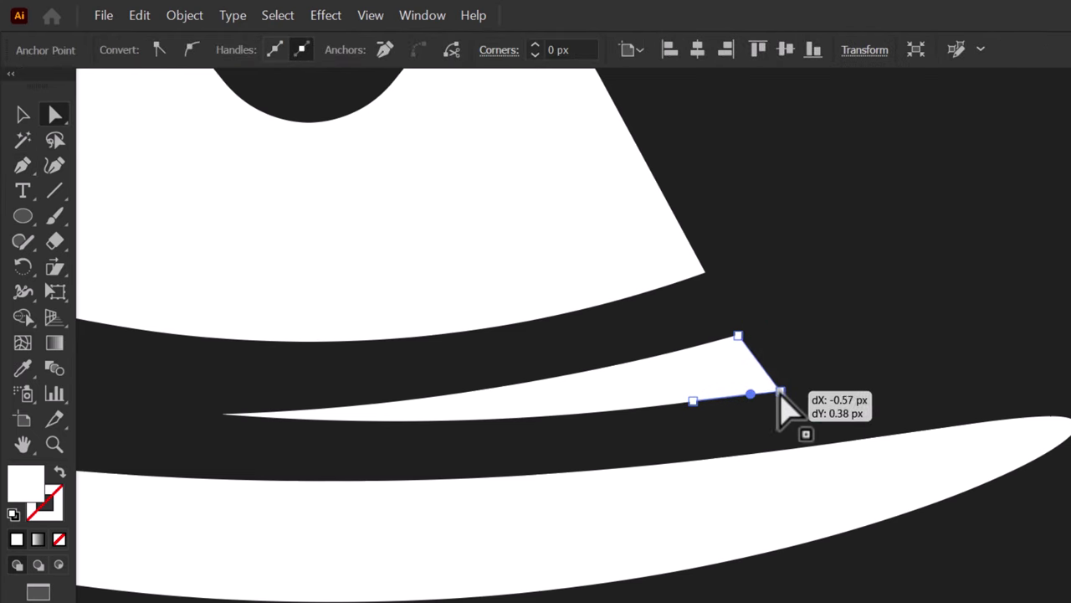
Adjust the hat band's pointed tip and unite the band's two pieces into a single shape with Pathfinder.
drag(725, 368, 712, 370)
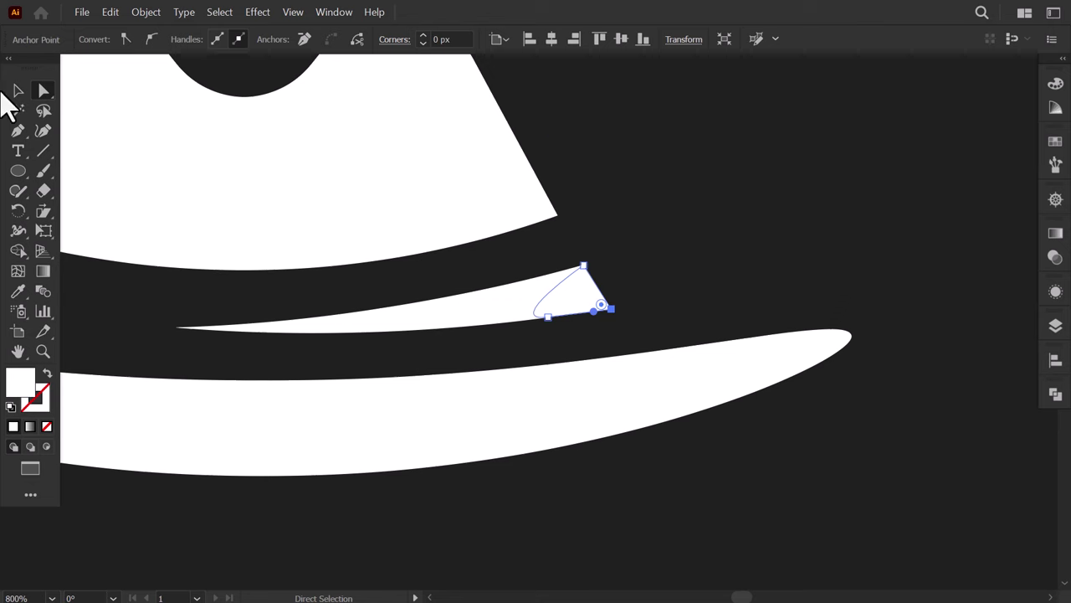
shift+click(468, 325)
click(1055, 395)
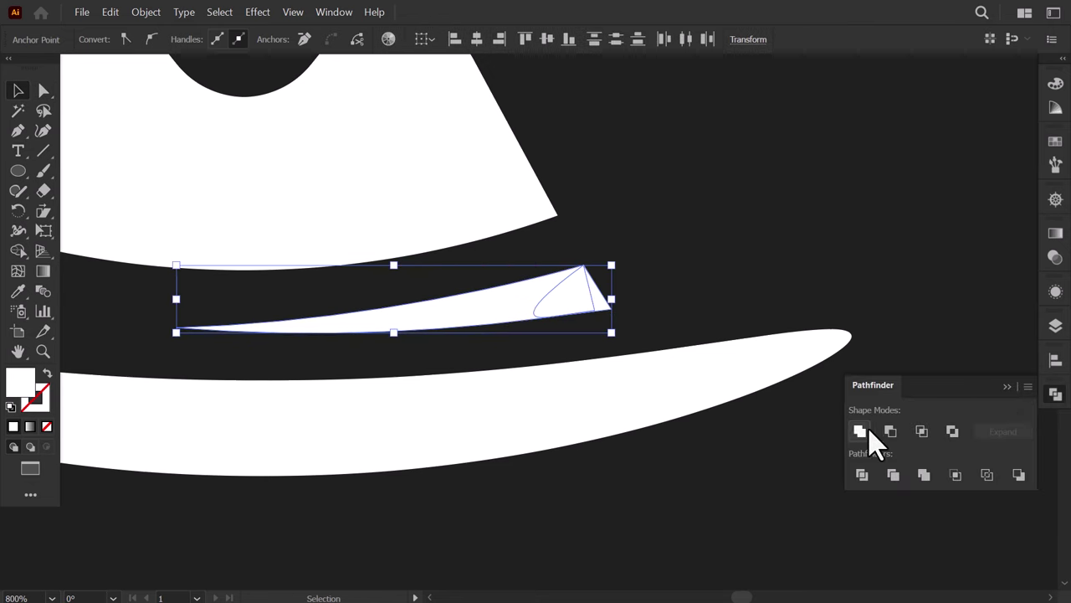
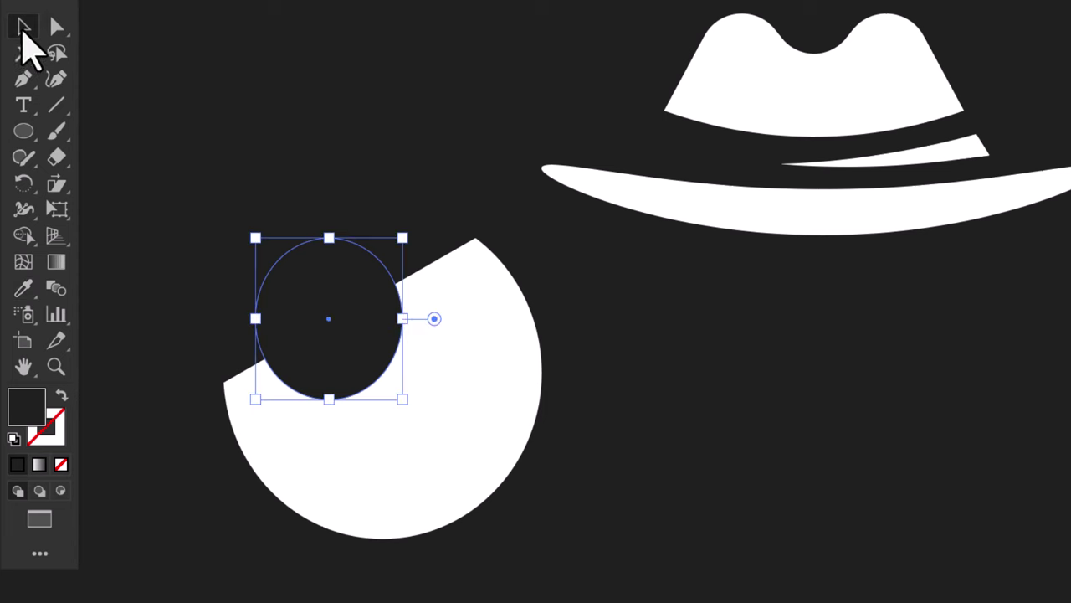
Adjust the dark ellipse's size and position over the cut white circle, and subtract it from the white shape with Pathfinder.
drag(401, 401, 359, 418)
drag(355, 364, 373, 366)
shift+click(472, 360)
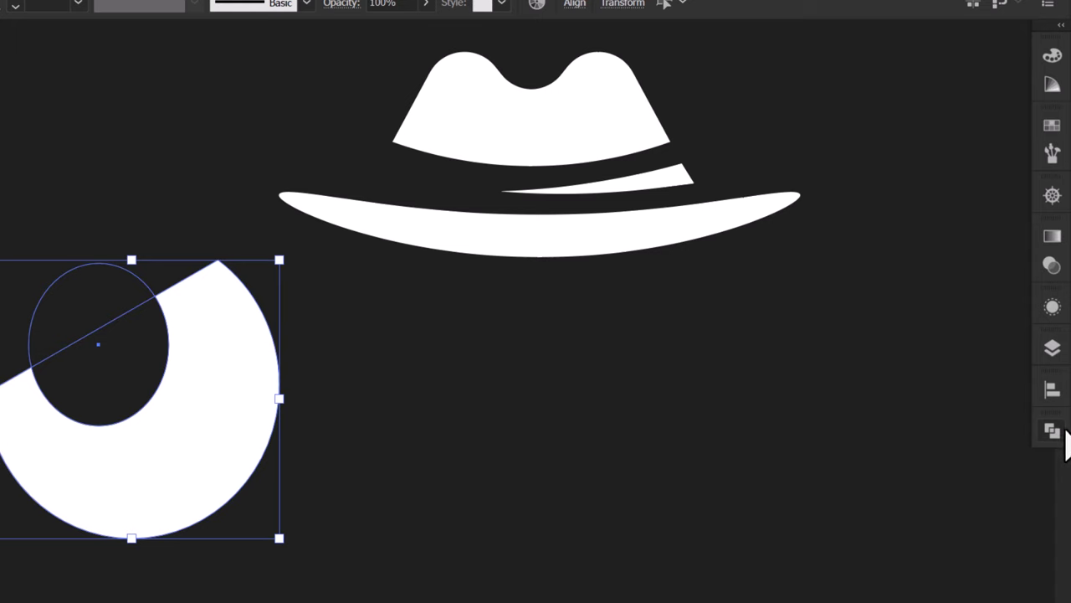
click(1053, 430)
click(853, 474)
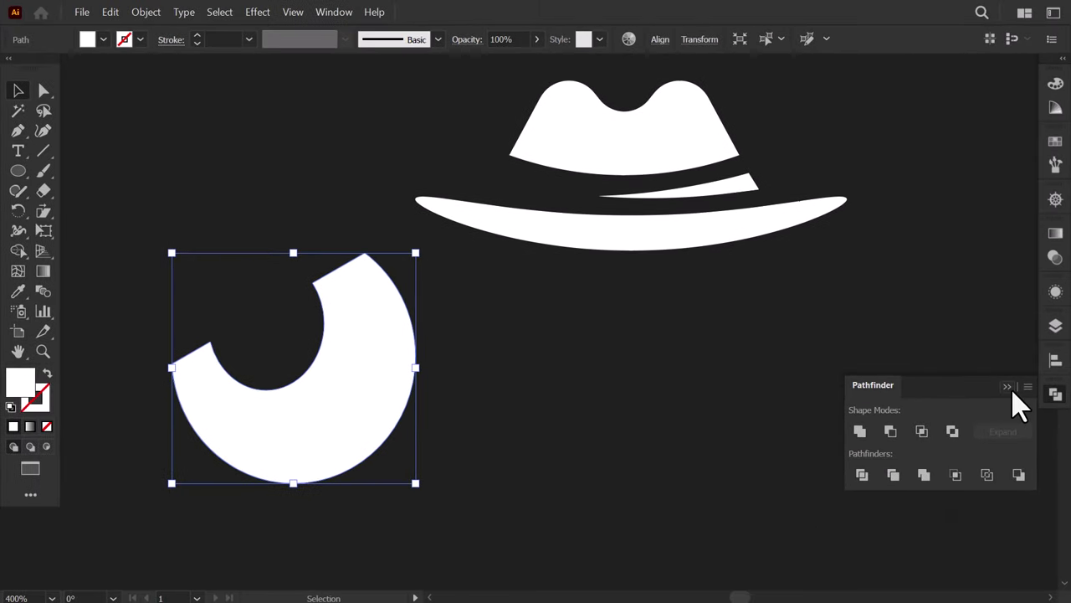
click(1008, 387)
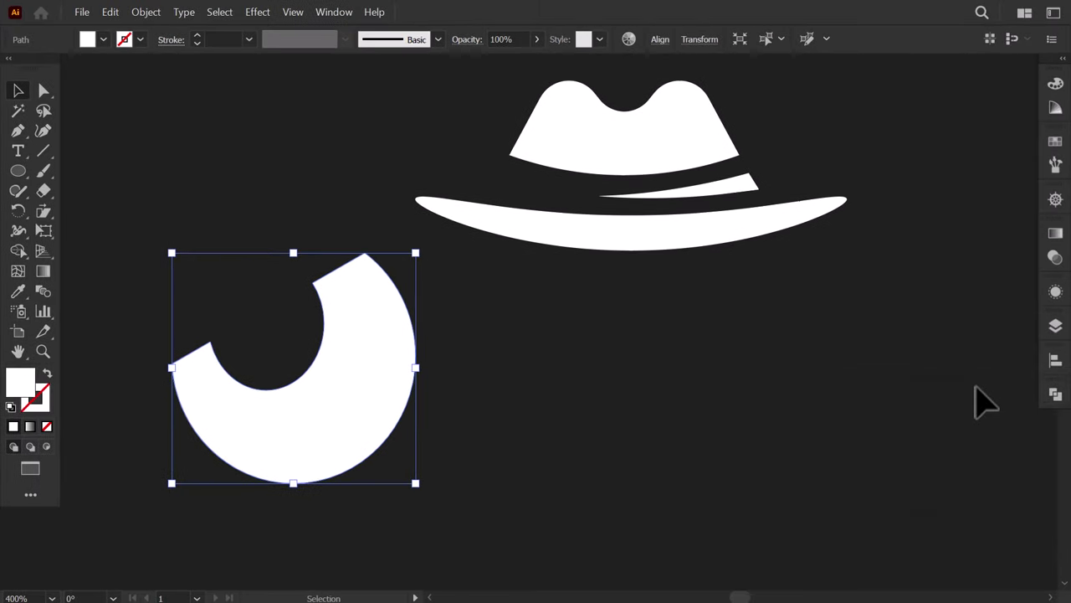
Draw a small white circle as a highlight inside the eye's cutout, near its inner right edge.
click(579, 361)
click(17, 171)
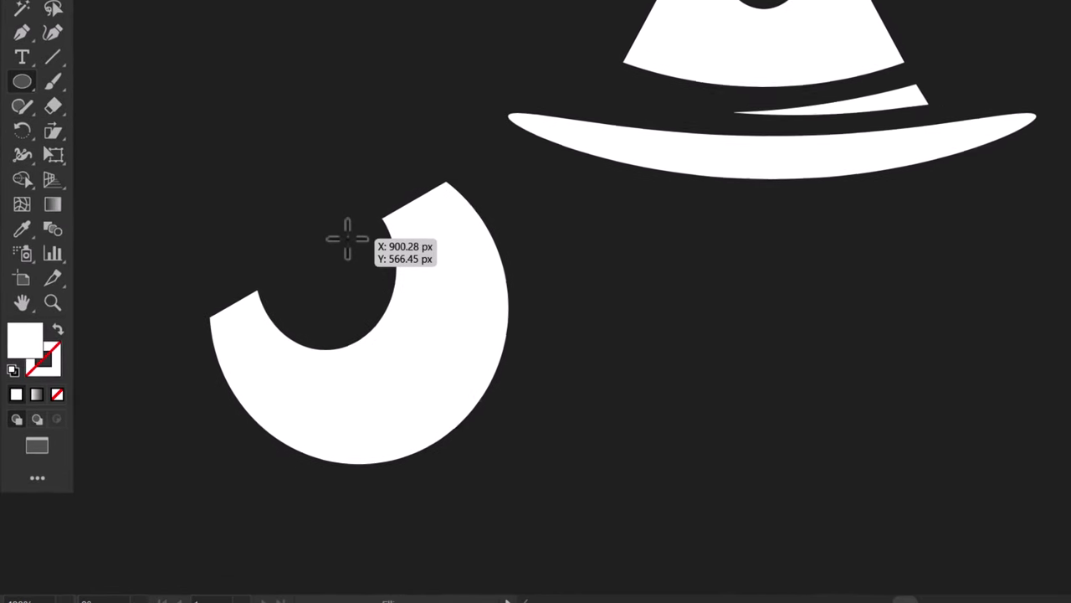
drag(283, 297, 293, 313)
drag(365, 250, 377, 256)
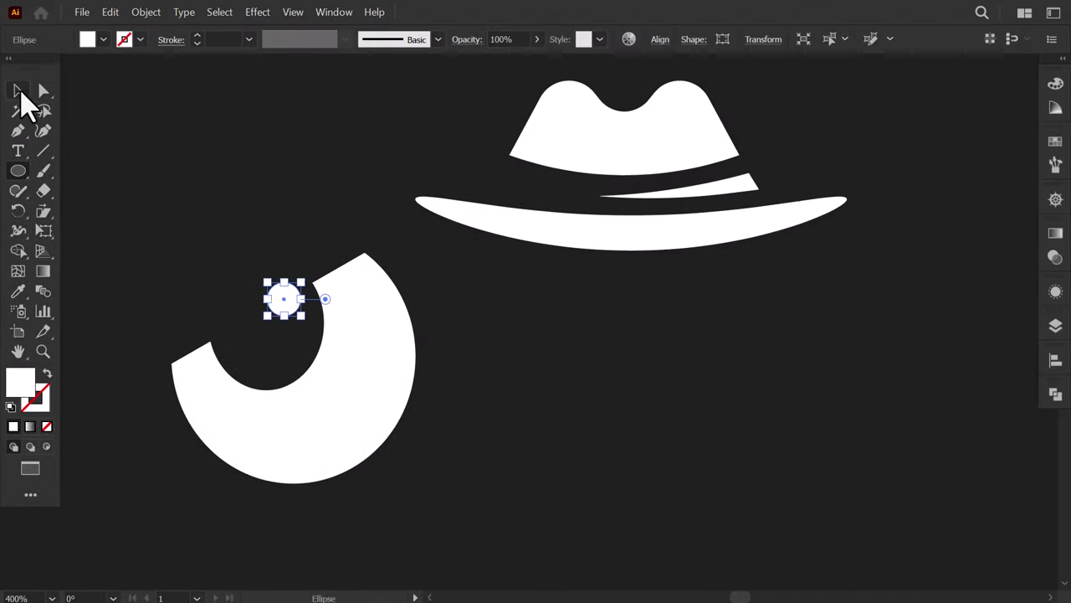
click(20, 92)
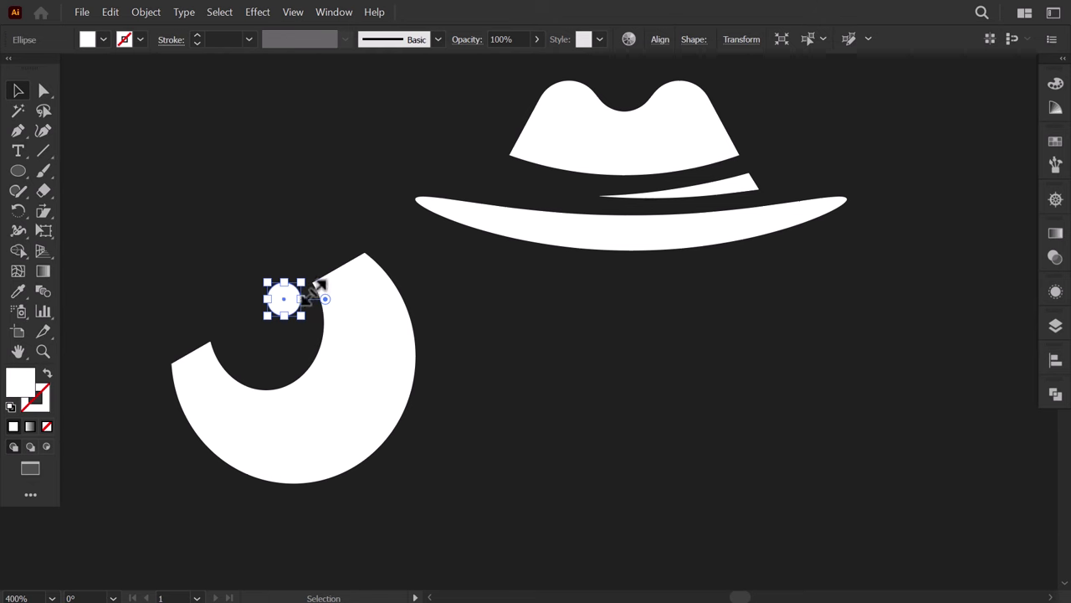
Place the eye with its highlight beneath the hat's right half, scaled down and rotated slightly clockwise.
click(358, 299)
drag(358, 300, 784, 306)
scroll(774, 301, right, 1)
scroll(780, 311, right, 5)
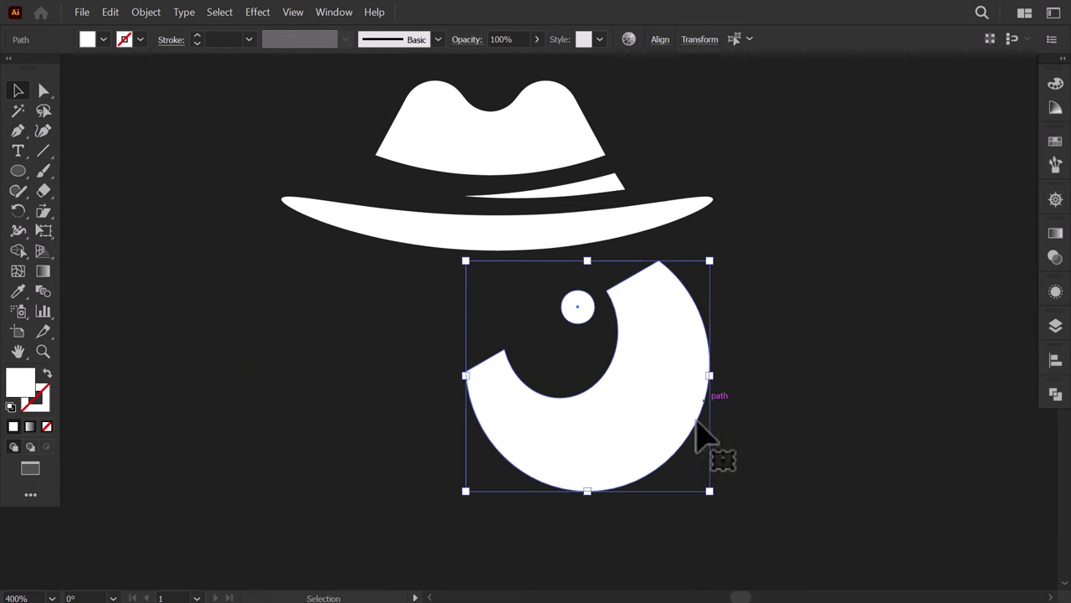
drag(590, 491, 694, 259)
Duplicate the eye beneath the hat's left half, reflected across the vertical axis and shifted slightly toward the original eye.
drag(660, 330, 424, 347)
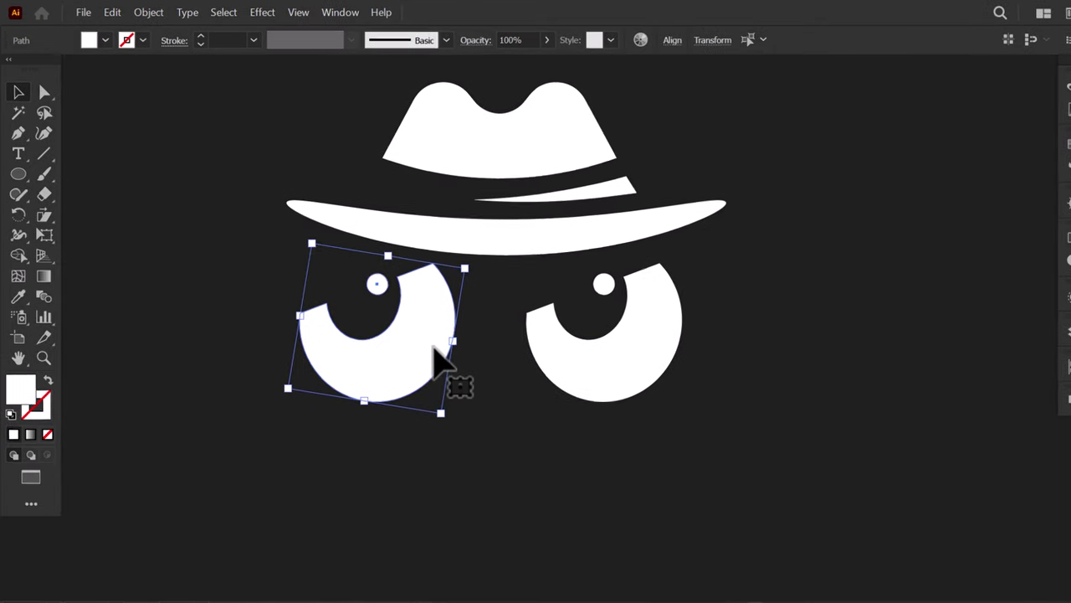
click(148, 12)
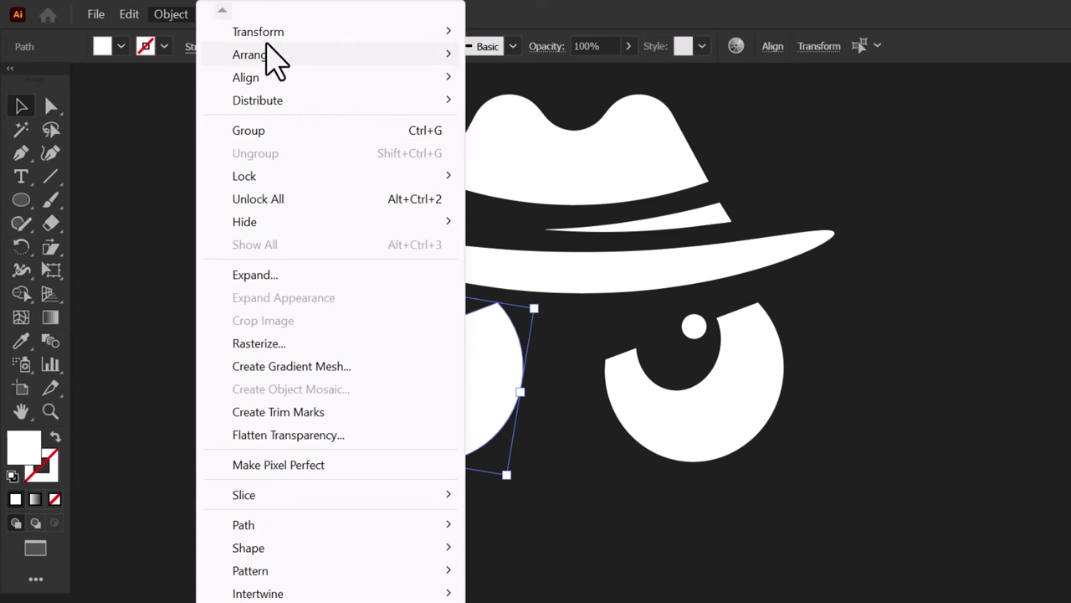
mouse_move(342, 38)
click(535, 108)
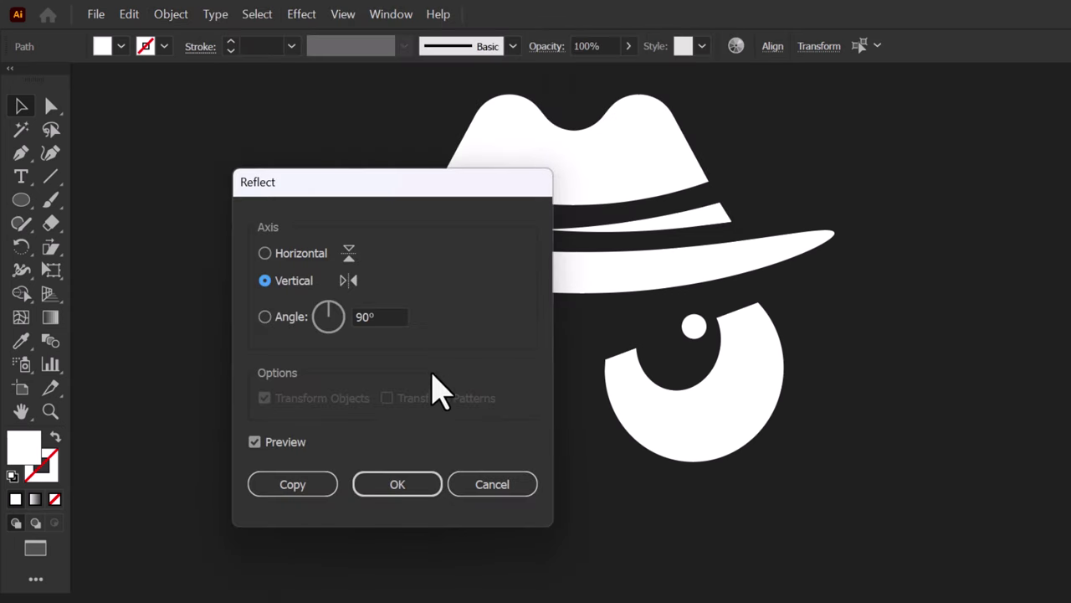
drag(418, 200, 933, 232)
click(911, 518)
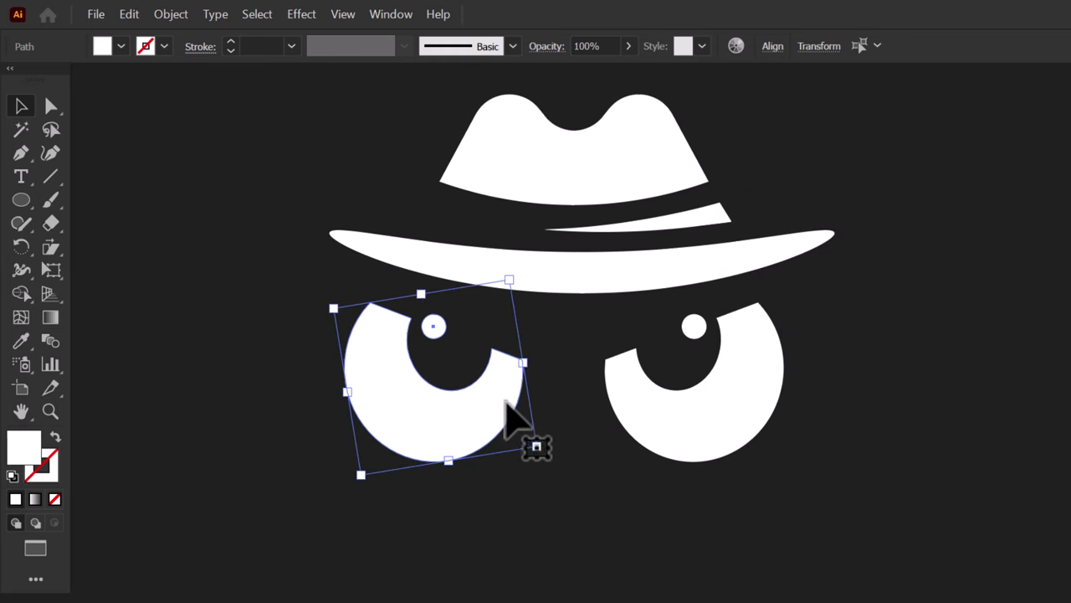
drag(505, 403, 517, 403)
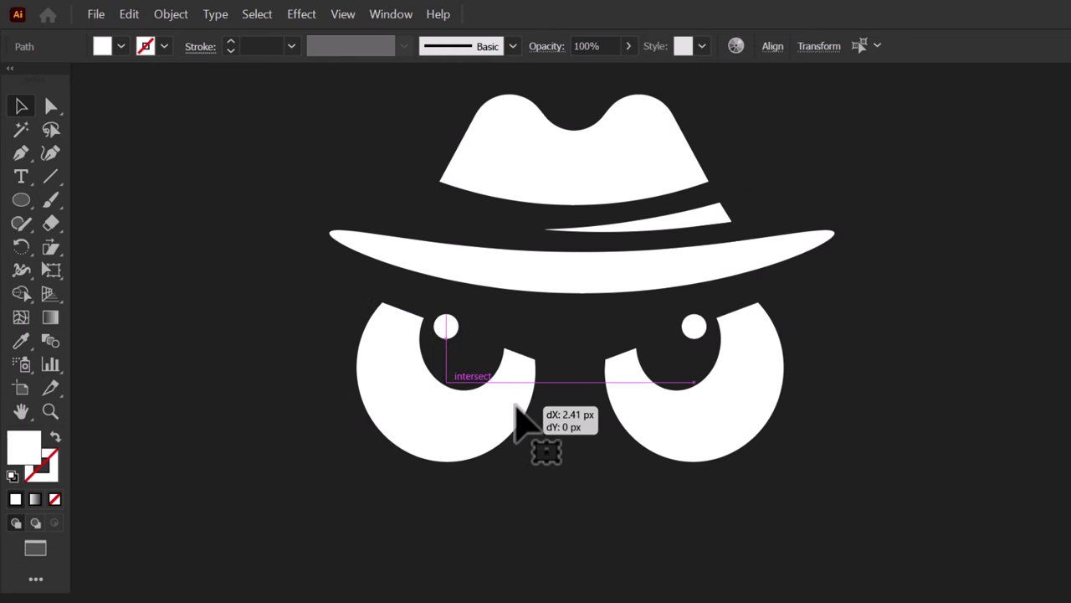
Group the two eyes together, and group the hat's crown, band and brim as a separate group.
shift+click(665, 390)
key(a)
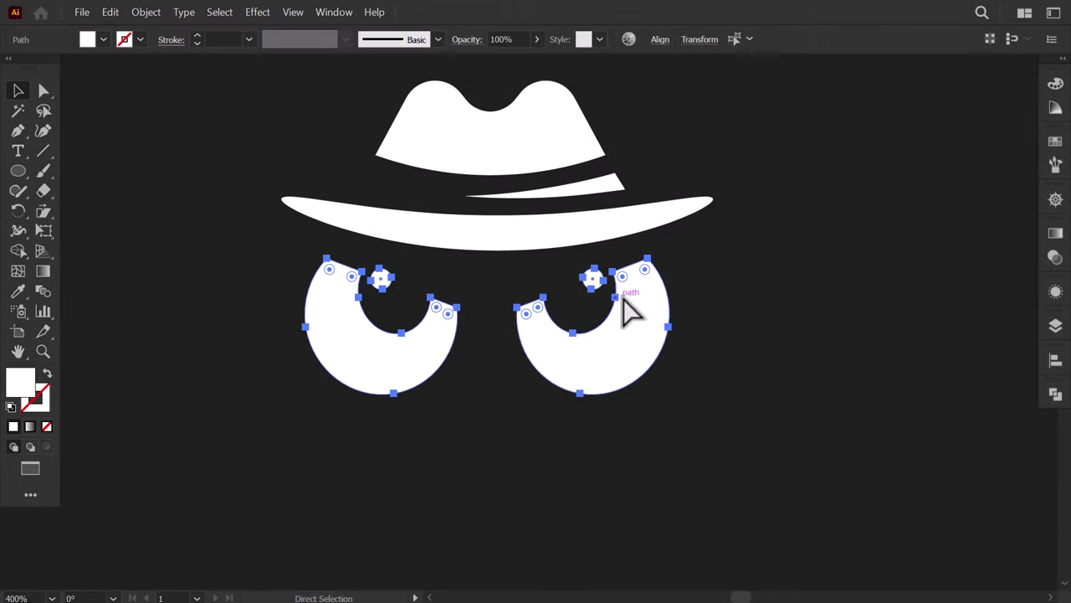
key(v)
key(ctrl+g)
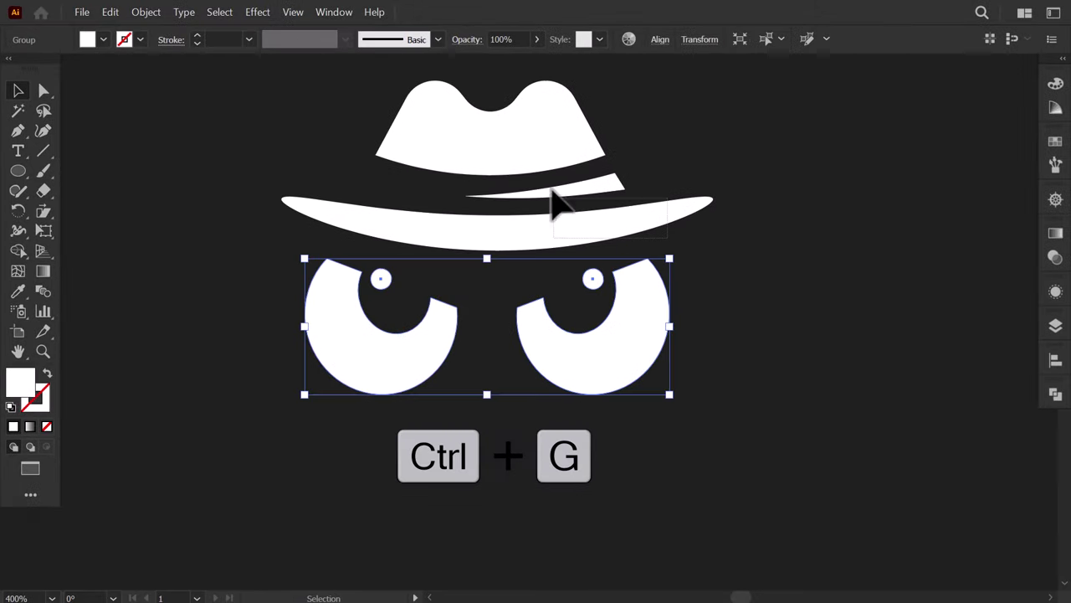
click(554, 188)
key(a)
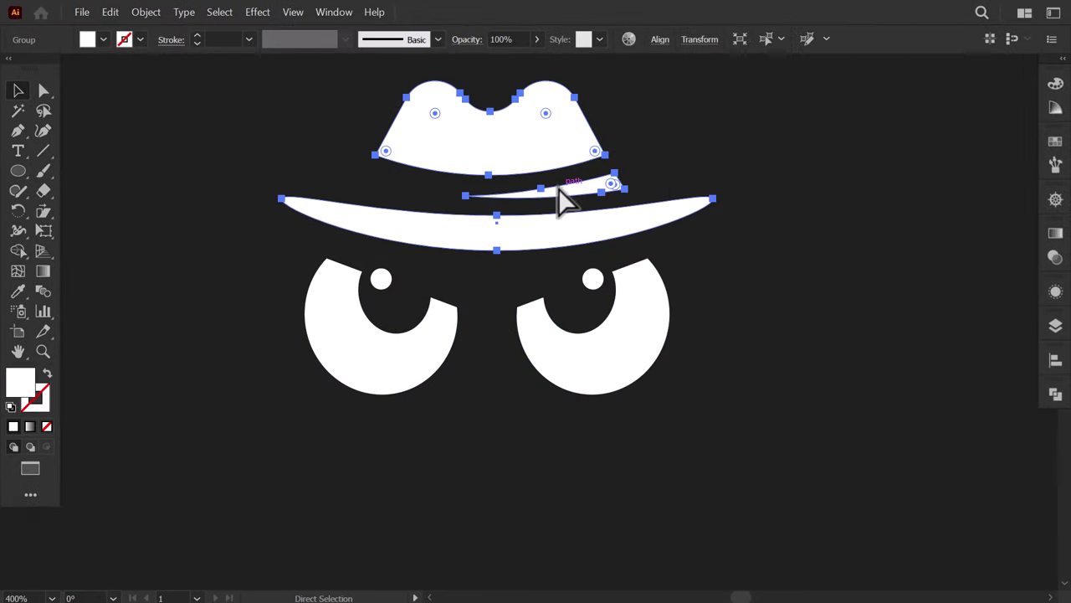
key(v)
Align the hat and eye groups on their horizontal centres, and shrink and reposition the whole artwork slightly.
shift+click(550, 346)
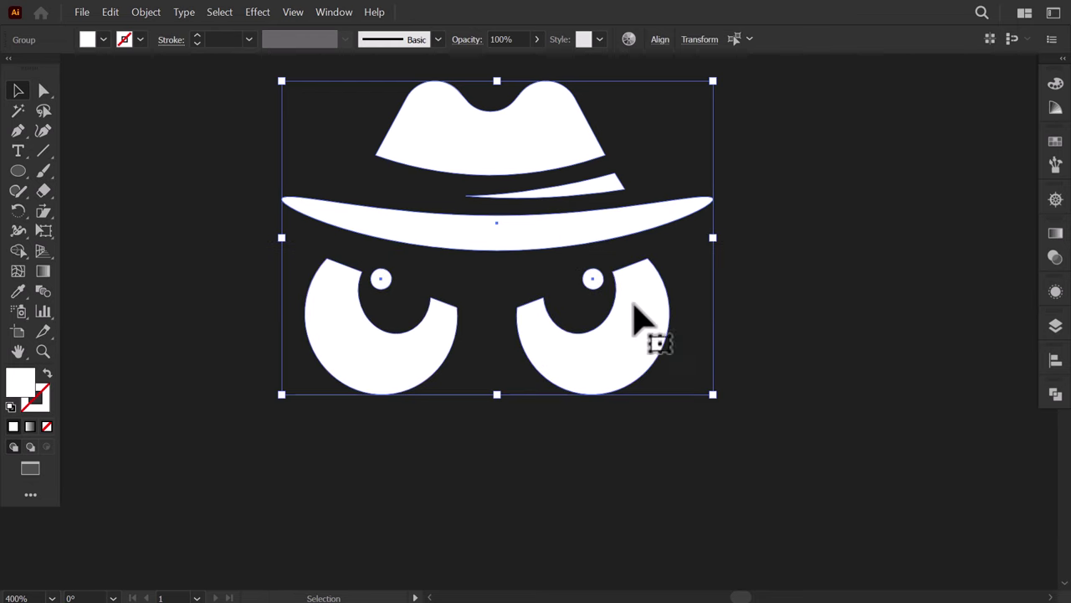
click(1055, 360)
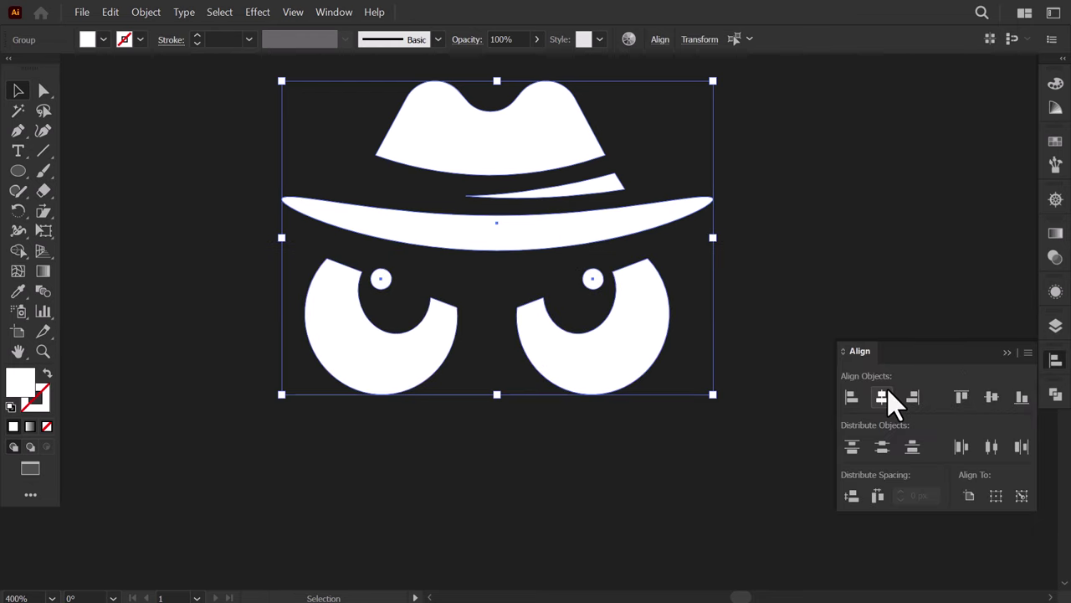
click(883, 397)
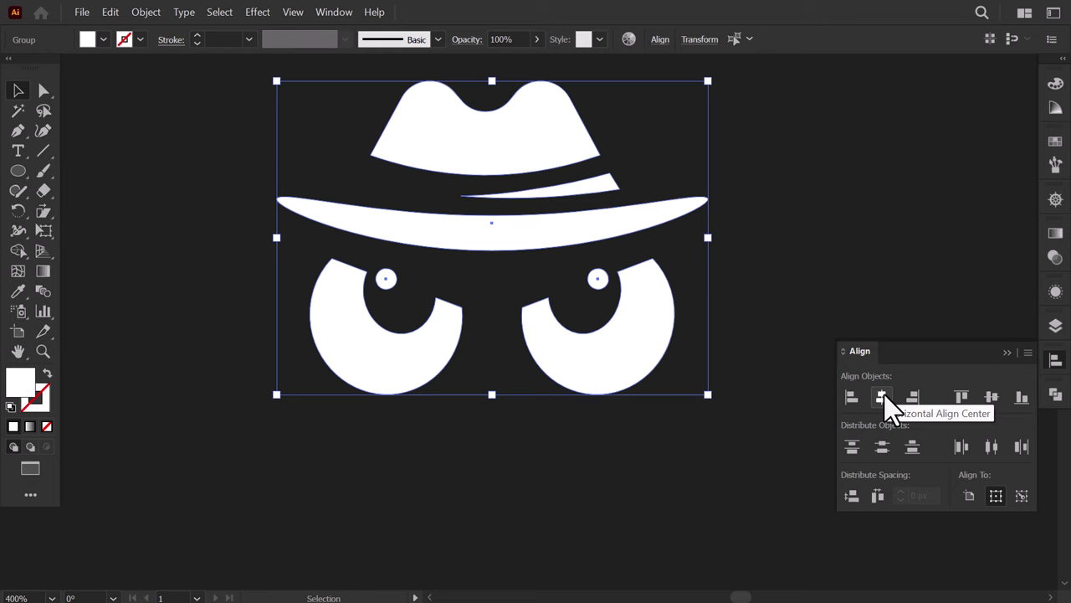
click(1007, 352)
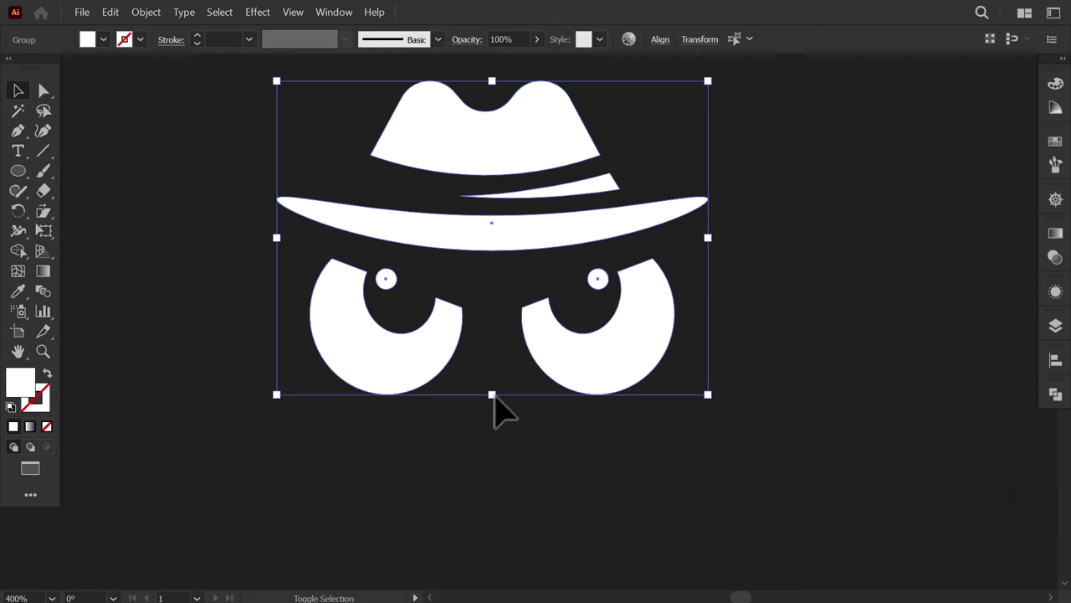
drag(492, 395, 494, 342)
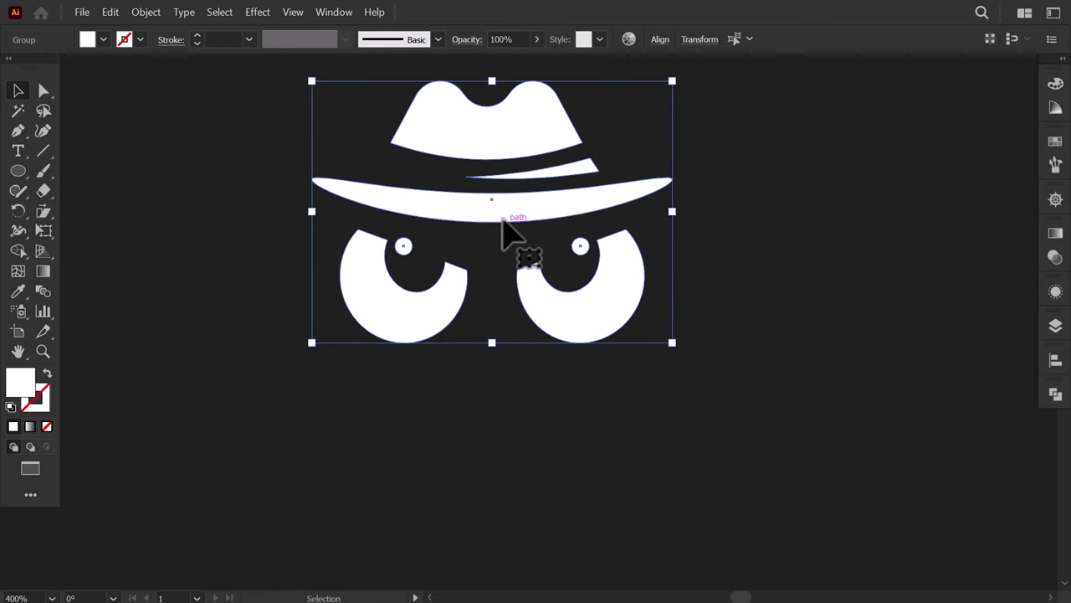
drag(505, 222, 556, 255)
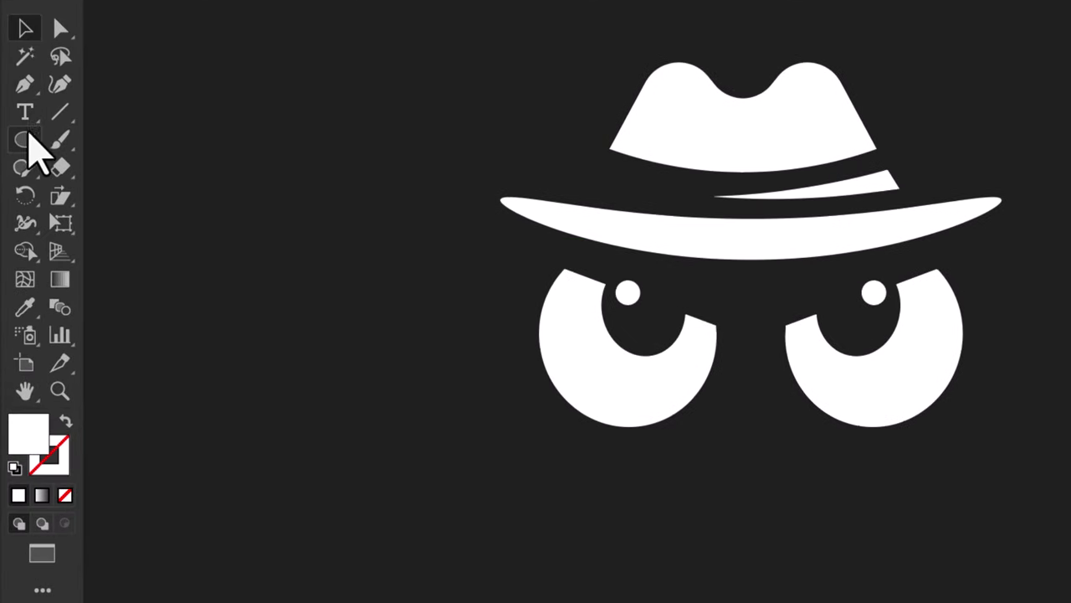
Create a white triangle with the Polygon tool, using a 50 px radius and 3 sides.
drag(30, 139, 115, 226)
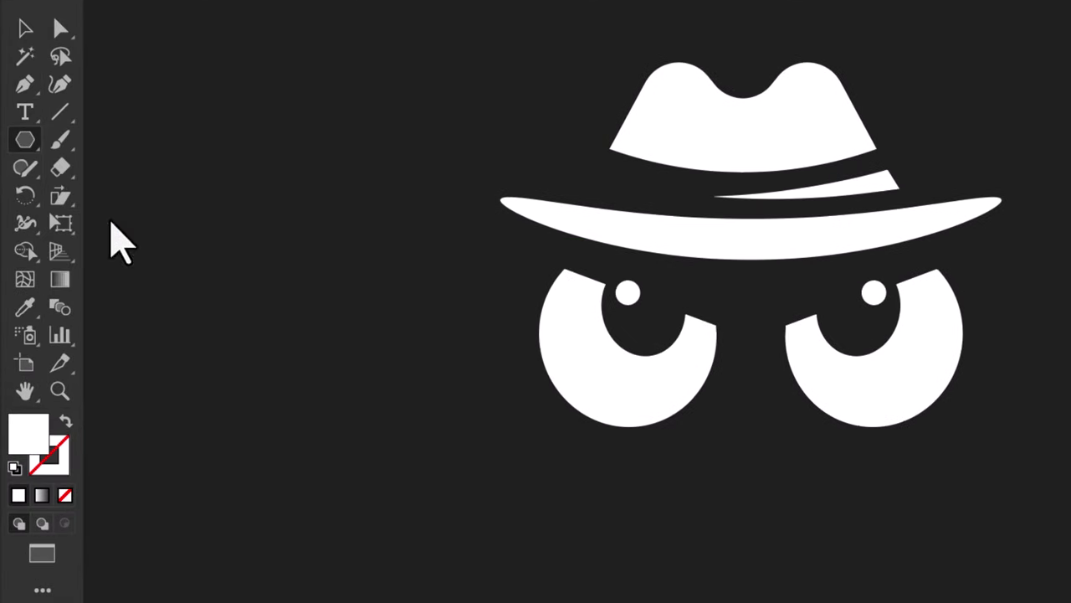
click(267, 245)
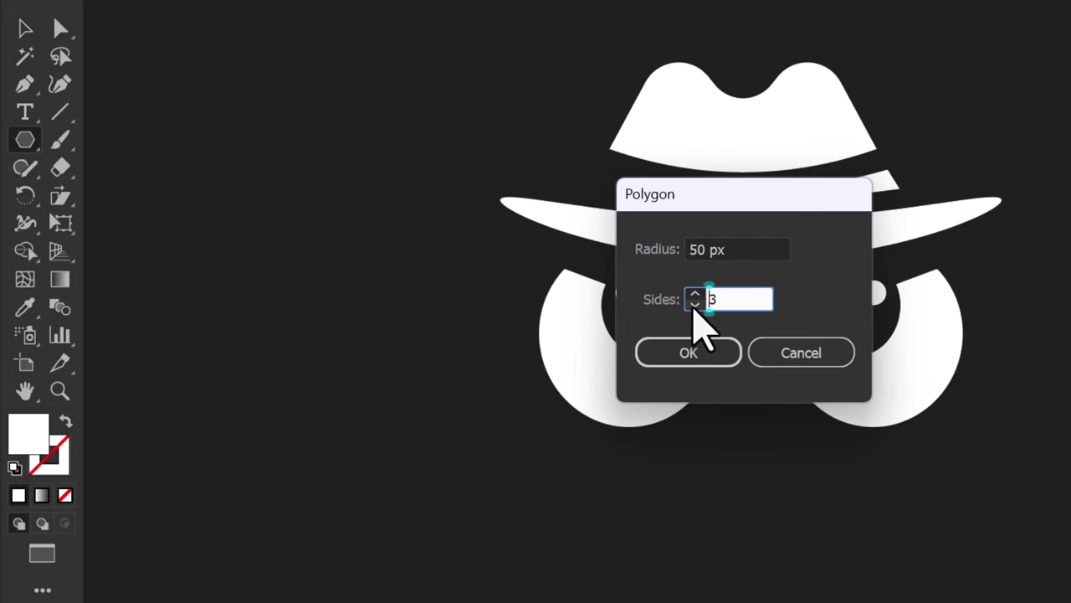
click(695, 354)
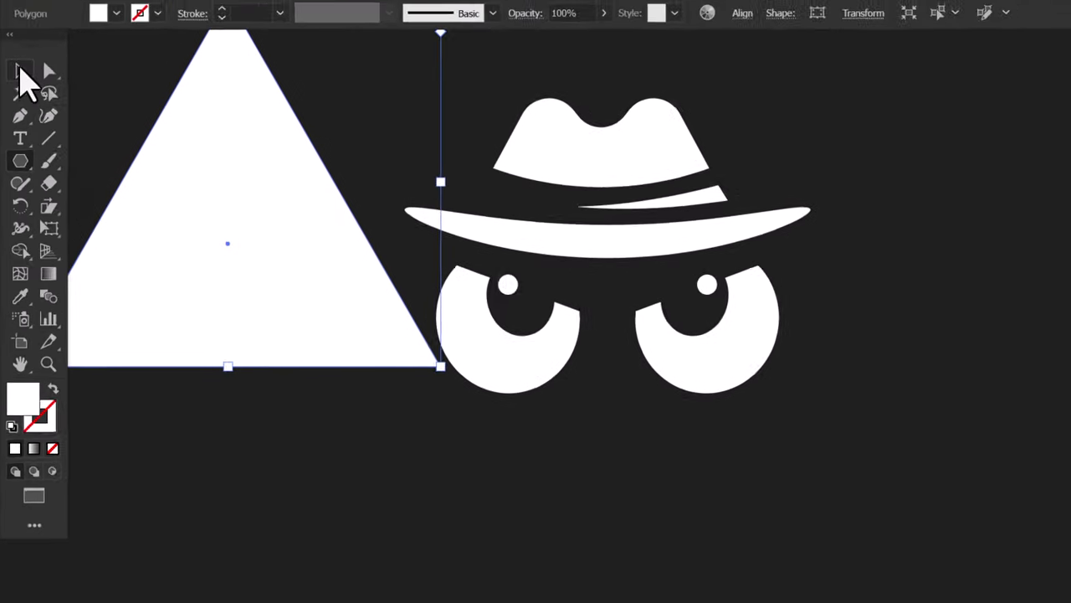
click(20, 71)
Scale the triangle down into a wide, flat shape beside the eyes and turn it upside down.
drag(218, 171, 358, 265)
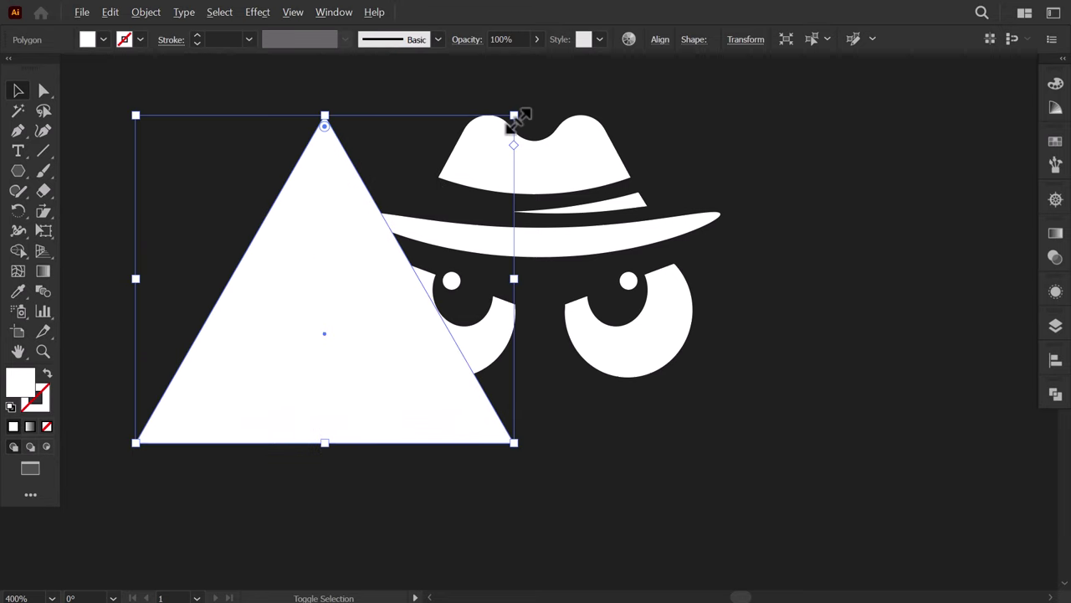
drag(514, 114, 435, 206)
drag(330, 231, 280, 281)
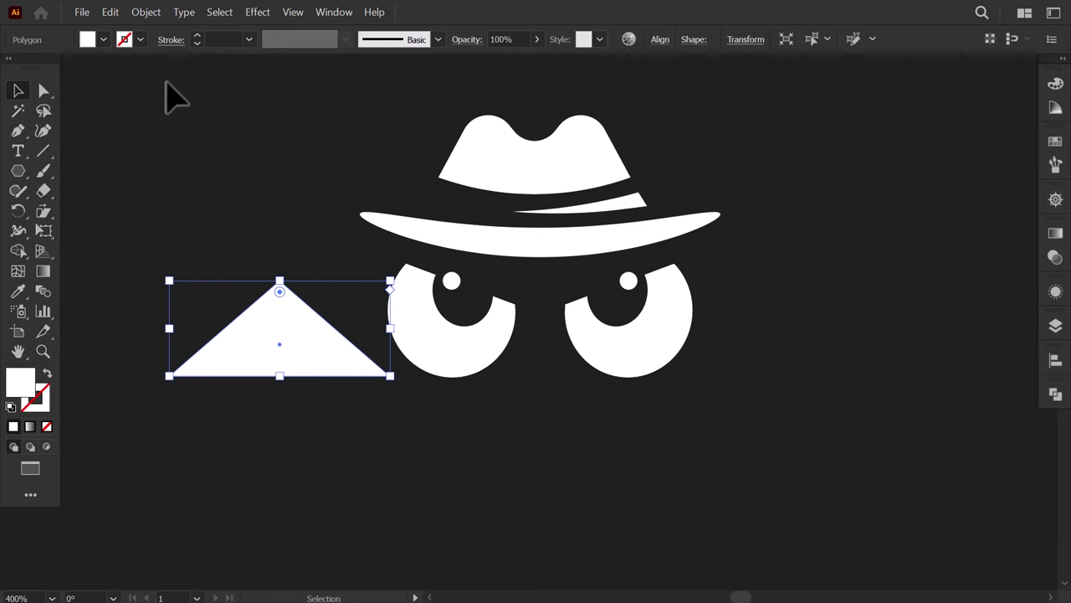
drag(163, 269, 362, 382)
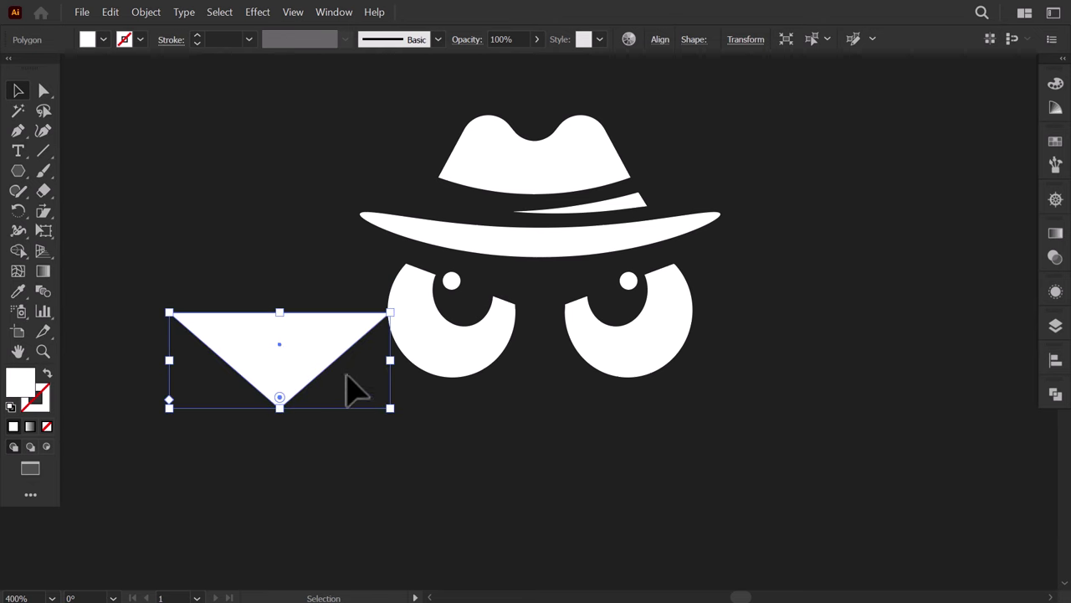
Move the inverted triangle between the two eyes and scale it down to fit the gap below the brim.
drag(310, 343, 570, 303)
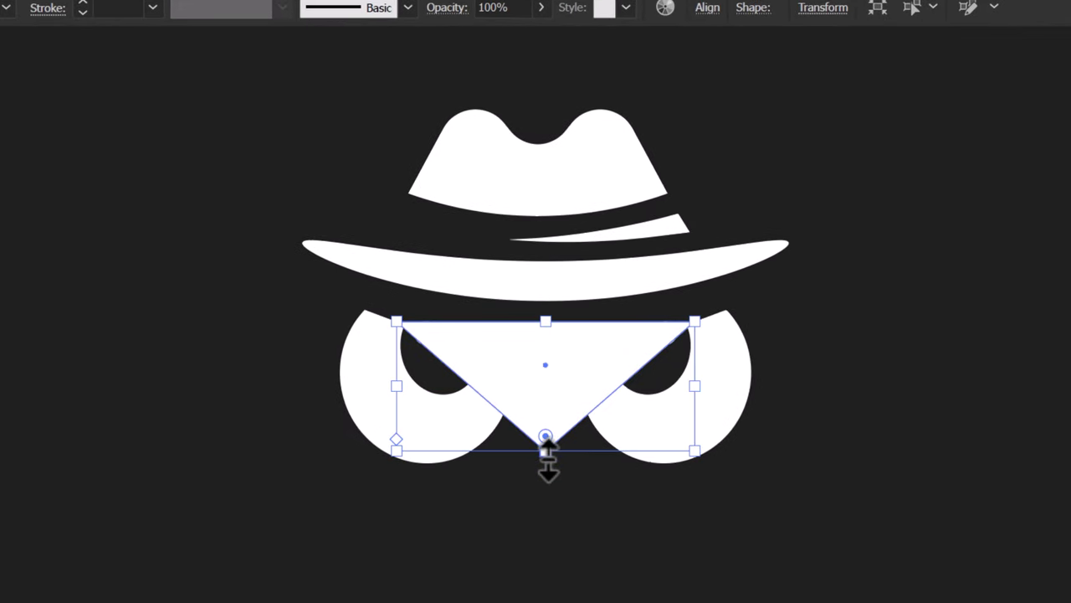
drag(547, 452, 555, 395)
scroll(569, 371, up, 3)
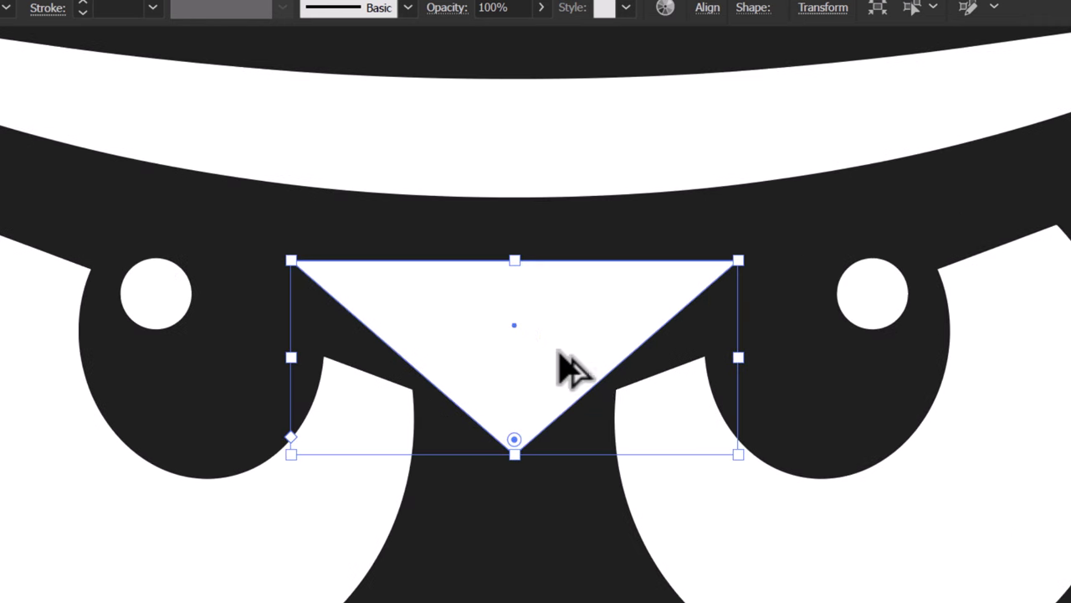
Flatten the inverted triangle by raising its lower tip and top edge to just below the brim, and scale it up slightly.
key(a)
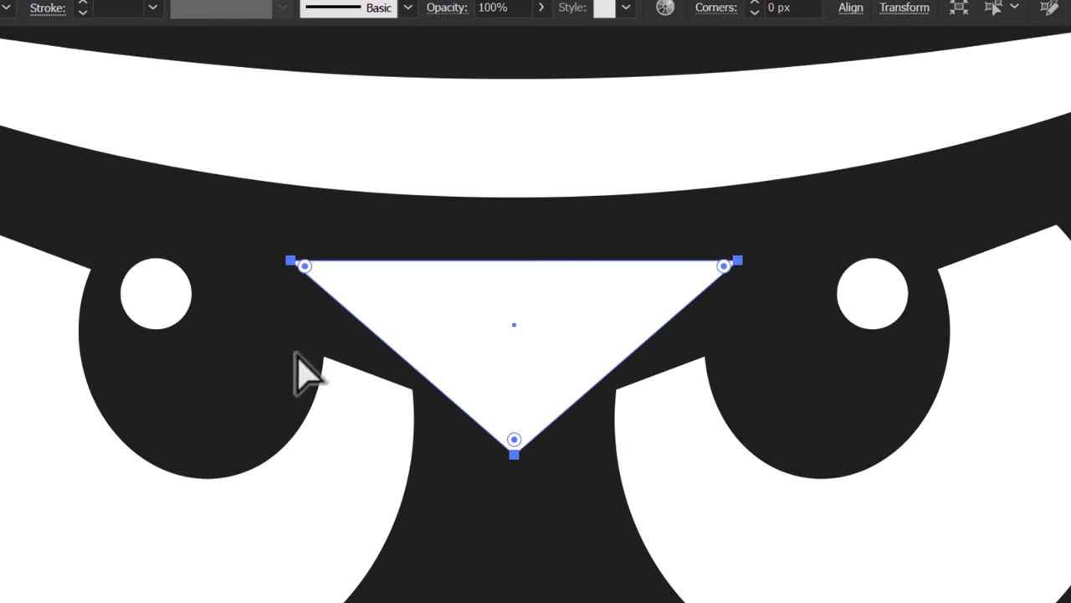
drag(514, 462, 524, 354)
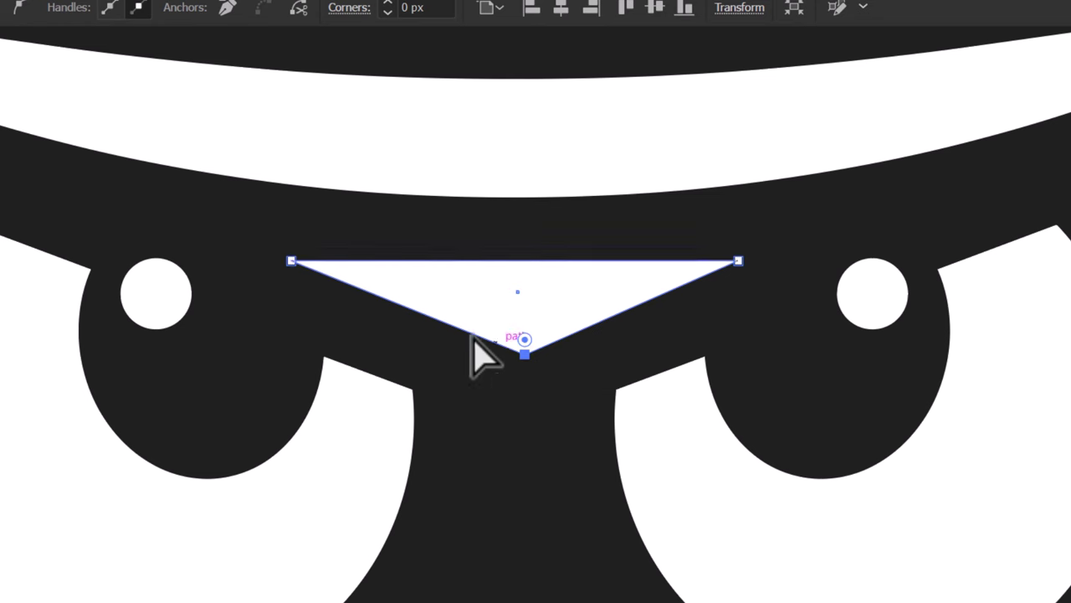
click(291, 262)
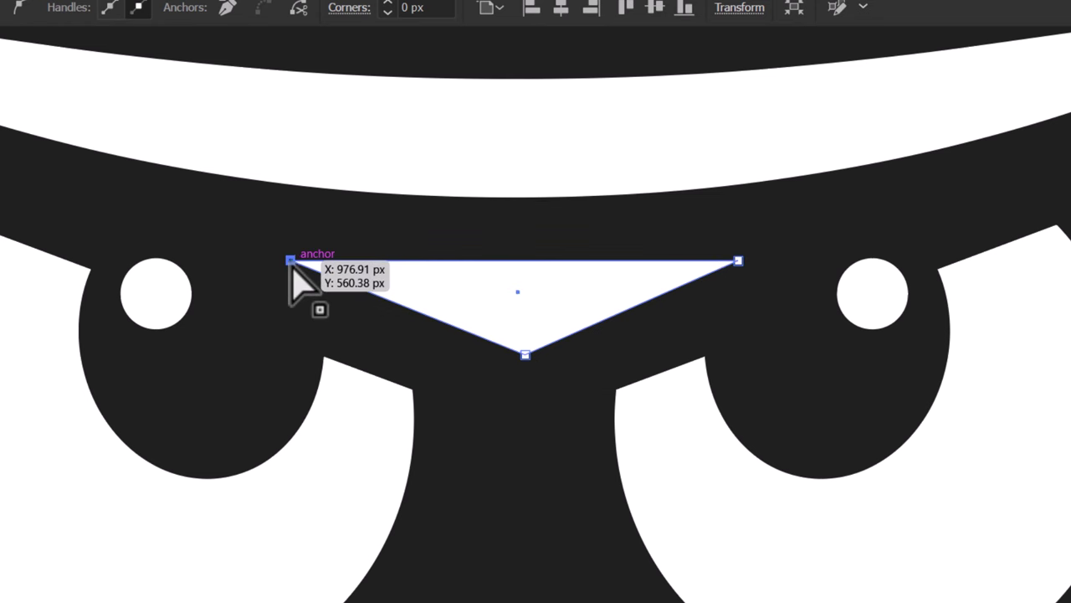
shift+click(739, 261)
drag(558, 260, 558, 216)
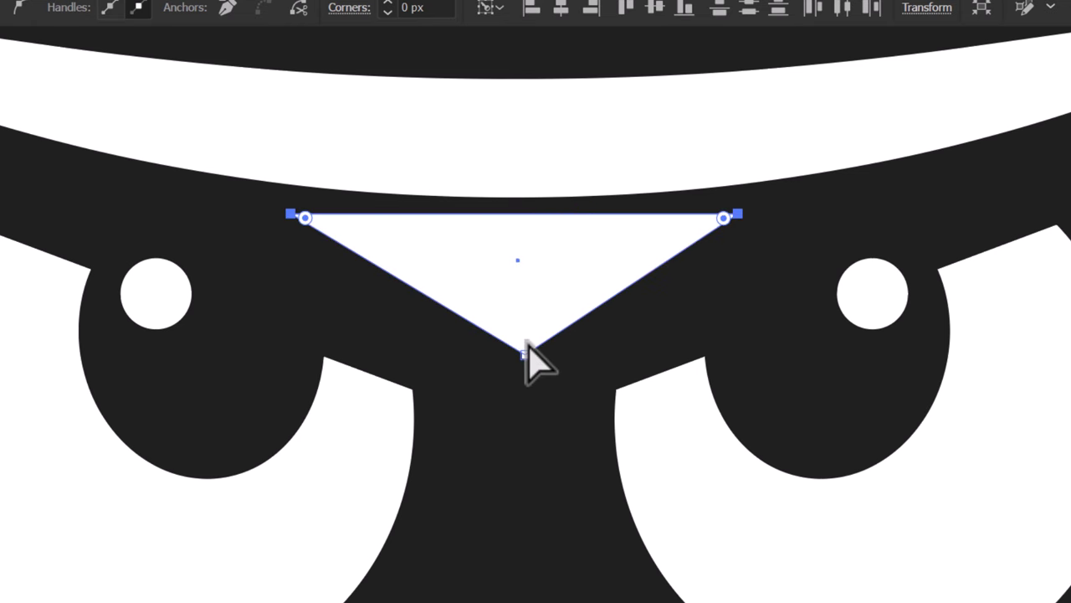
drag(524, 353, 524, 342)
key(v)
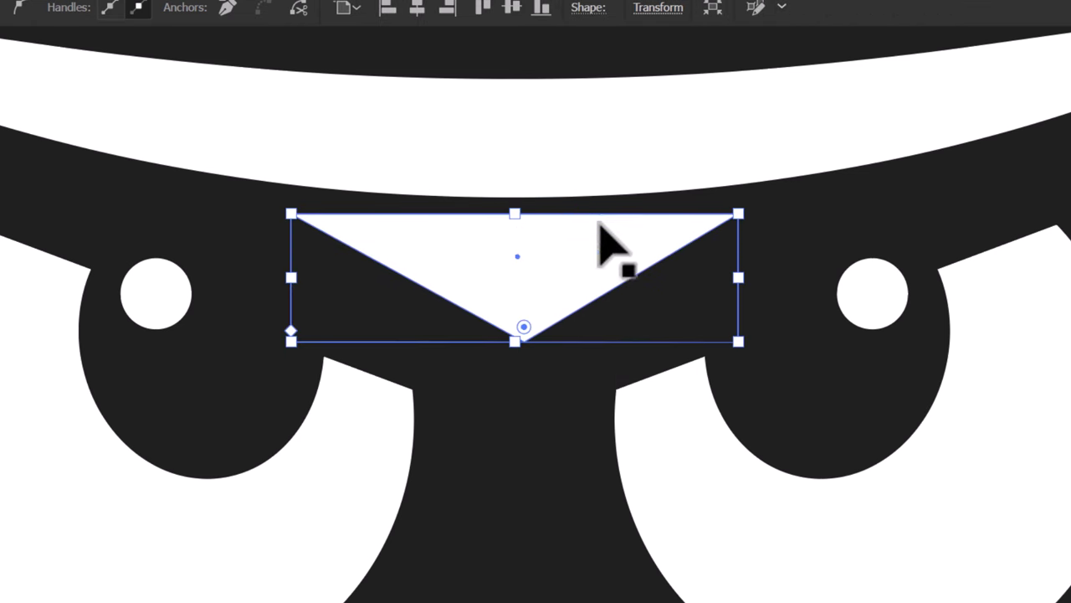
drag(738, 213, 783, 205)
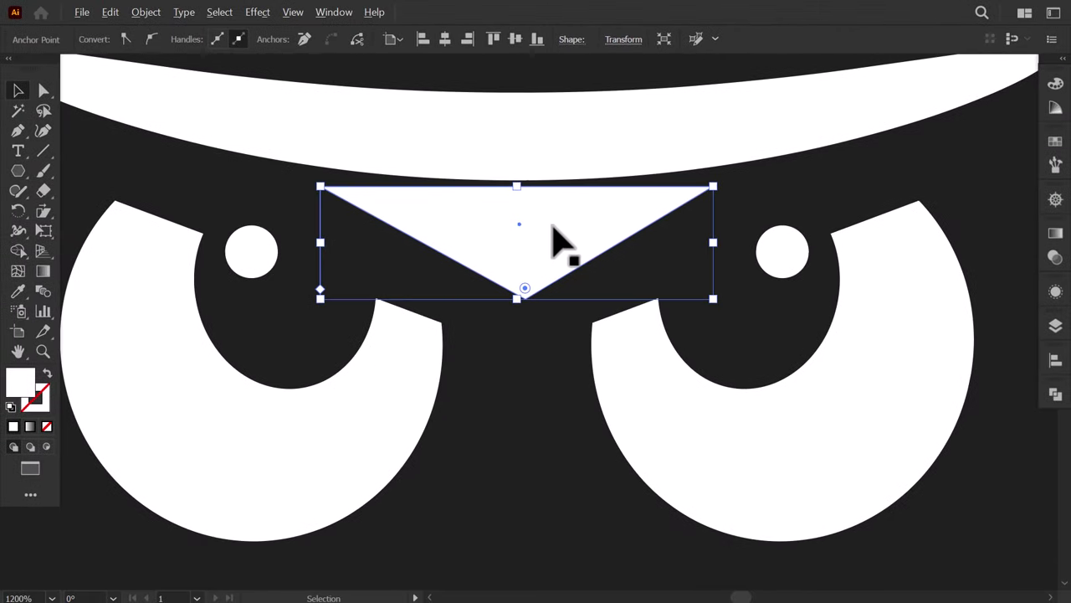
Align the hat, eyes and triangle on their horizontal centres.
key(ctrl+minus)
key(ctrl+minus)
key(ctrl+minus)
key(ctrl+minus)
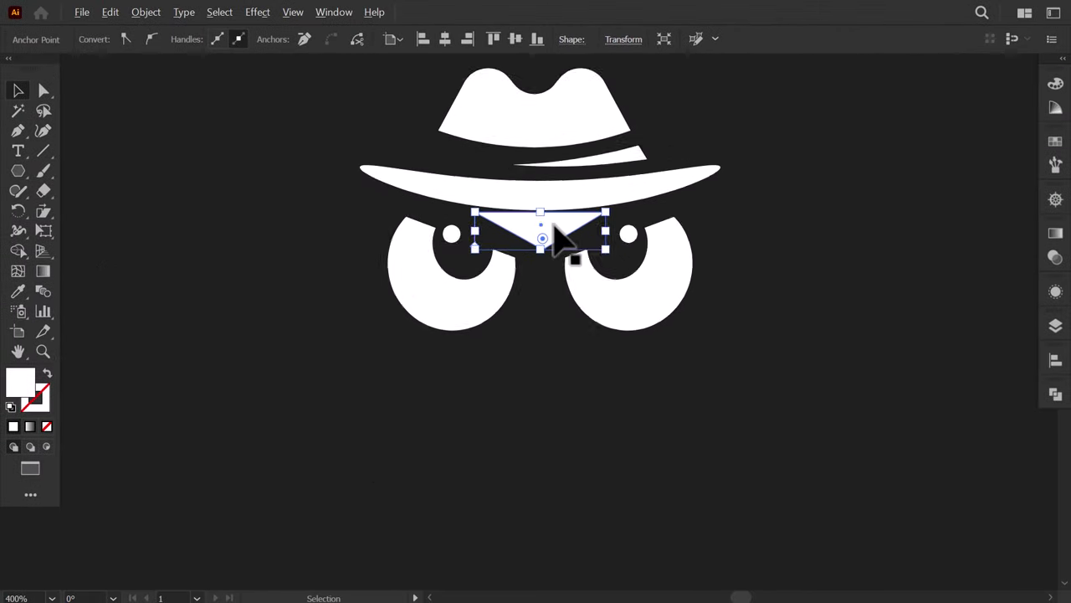
key(ctrl+a)
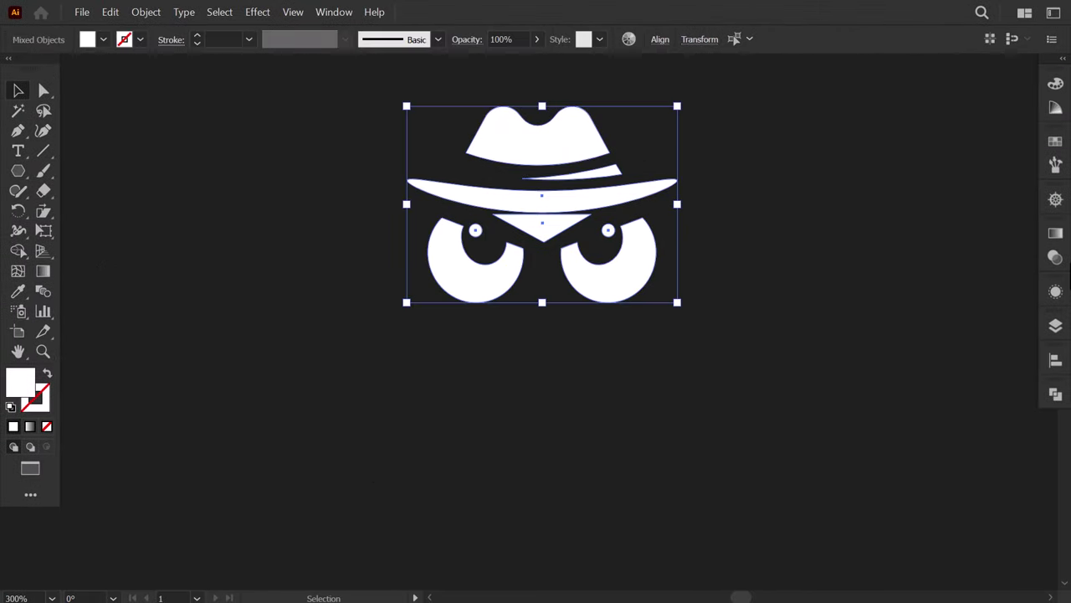
click(1055, 361)
click(883, 397)
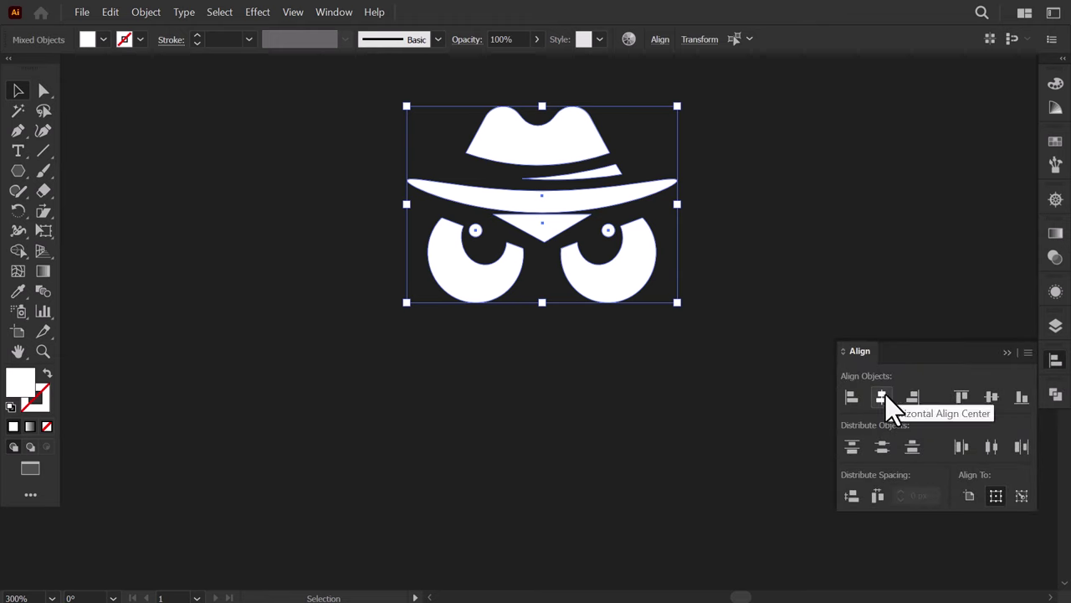
click(1007, 353)
click(800, 322)
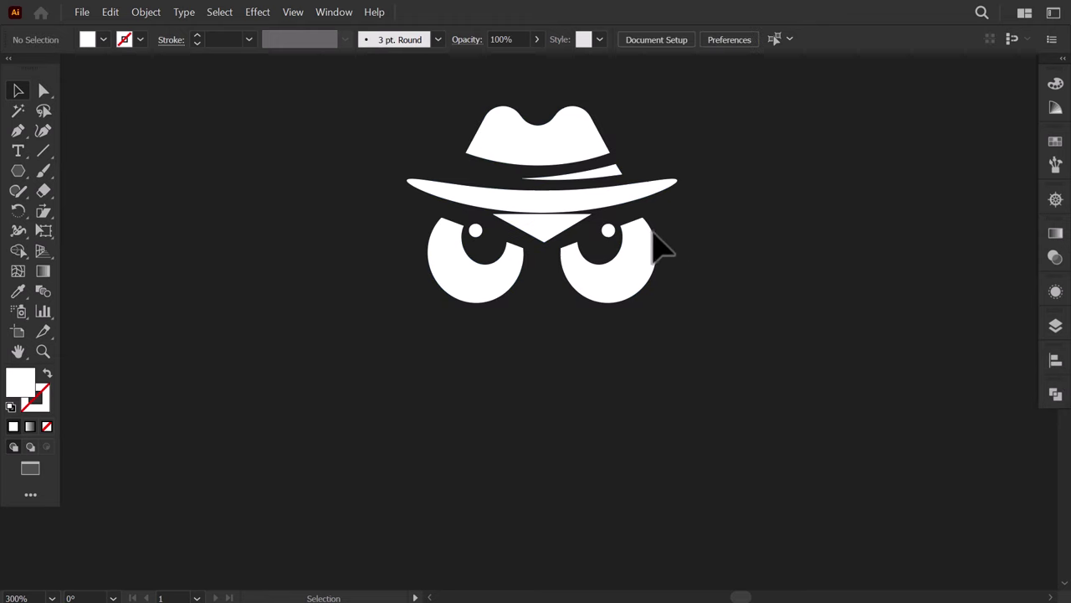
Copy the brim shape from inside the hat group and paste it in front at the same position, outside the group.
scroll(615, 224, up, 3)
click(472, 183)
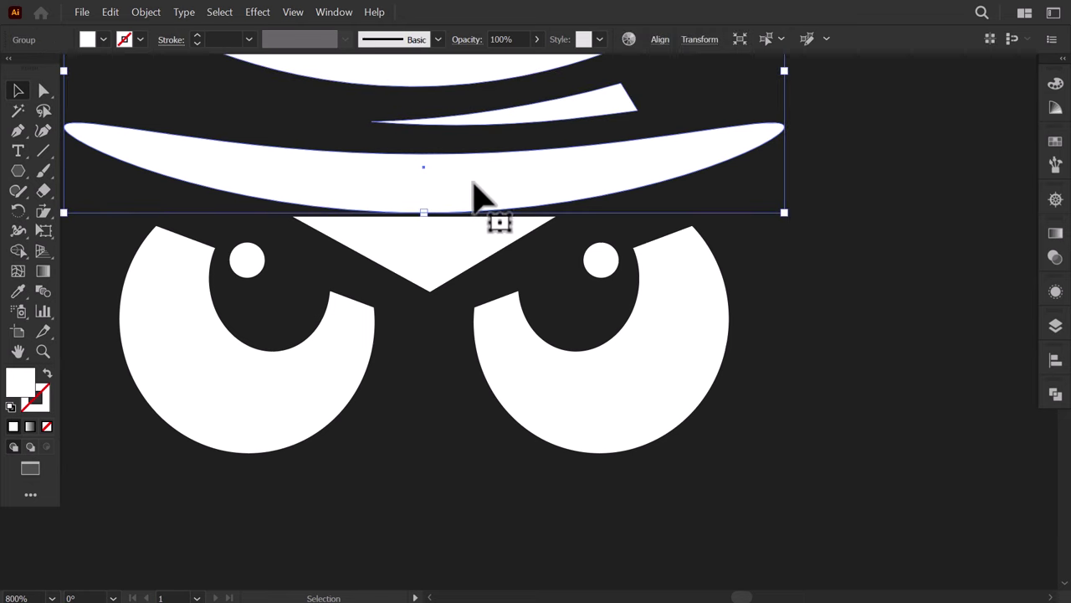
double_click(452, 194)
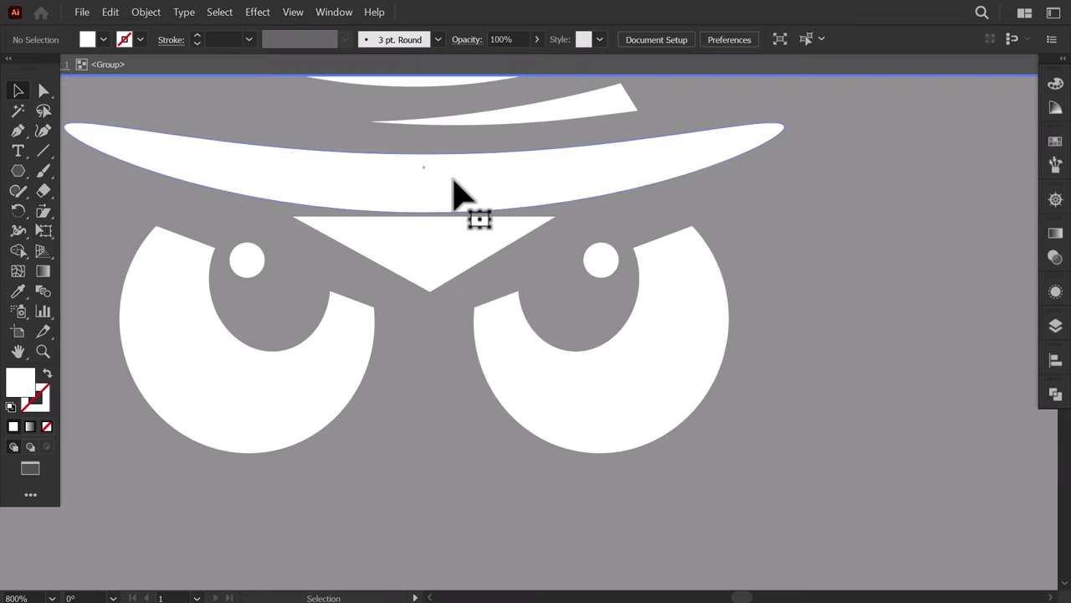
click(453, 194)
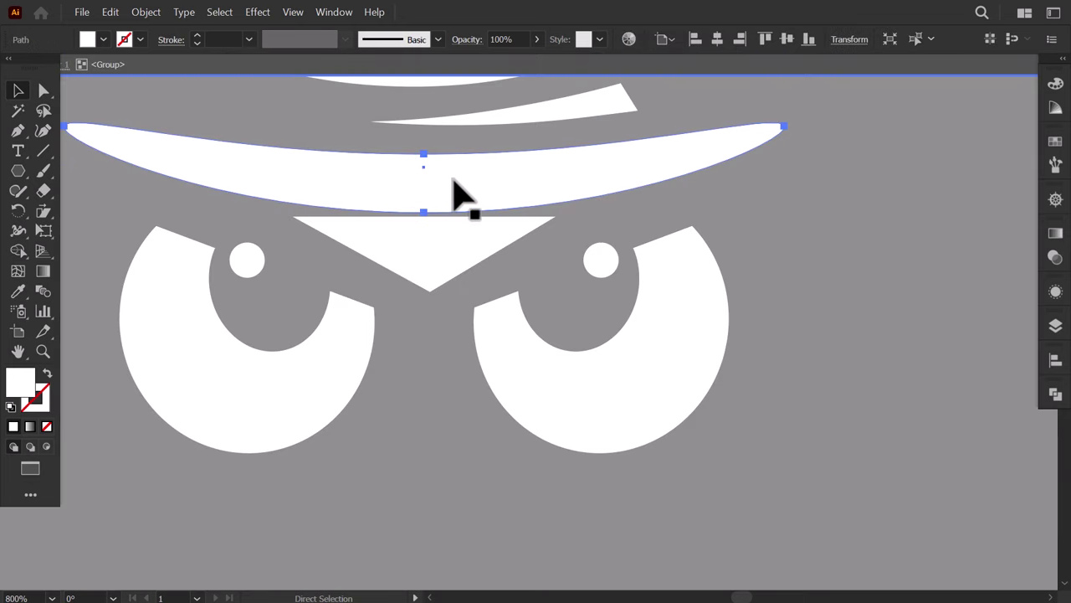
key(ctrl+c)
key(v)
double_click(753, 251)
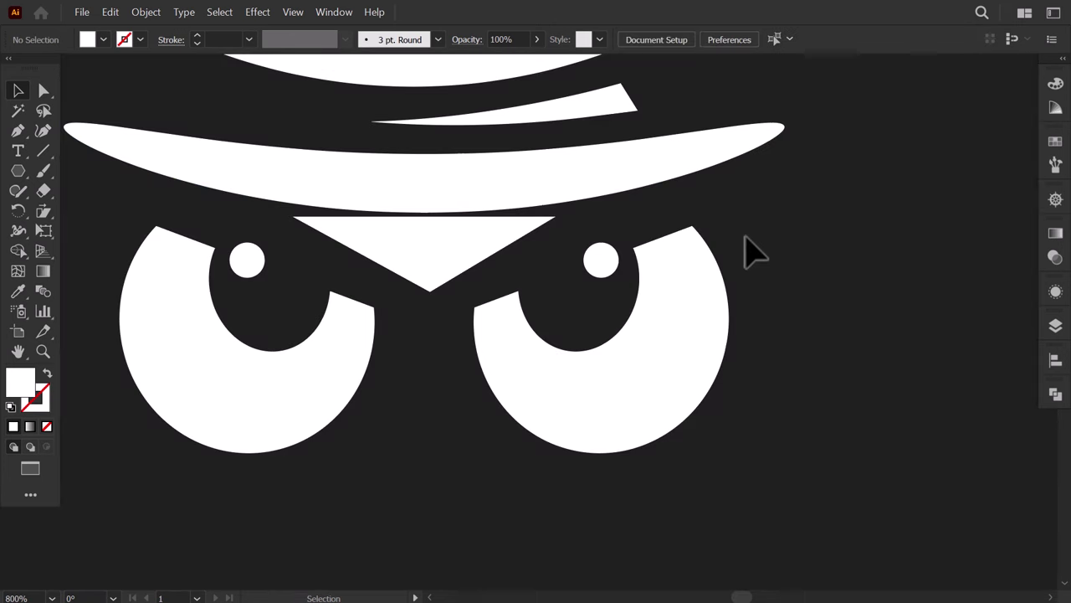
key(ctrl+f)
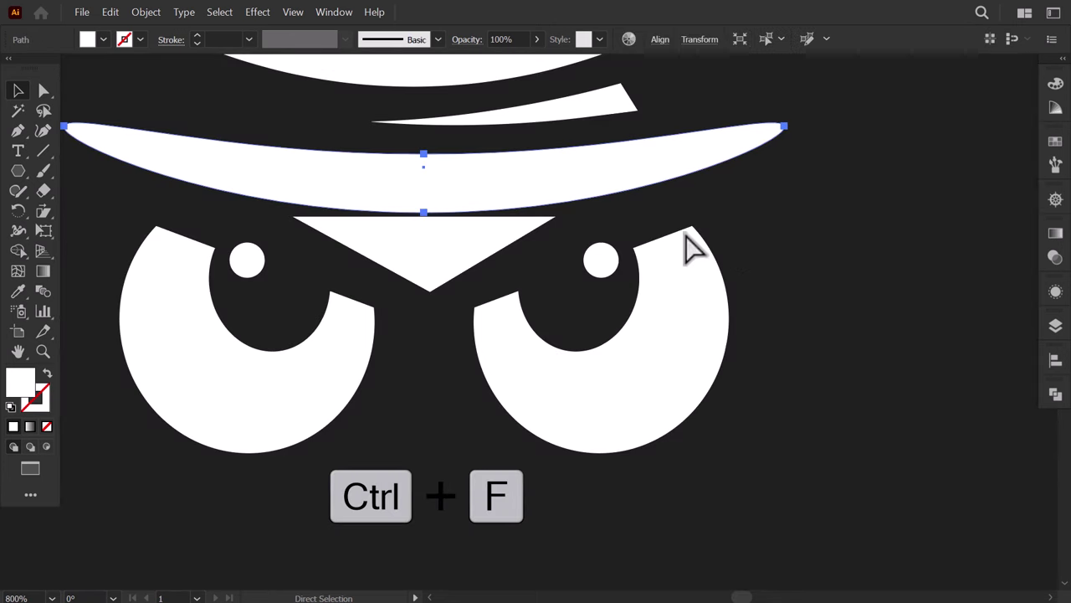
Move the brim copy down over the triangle and subtract it with Minus Front to leave a curved gap below the hat.
drag(510, 204, 513, 222)
shift+click(458, 262)
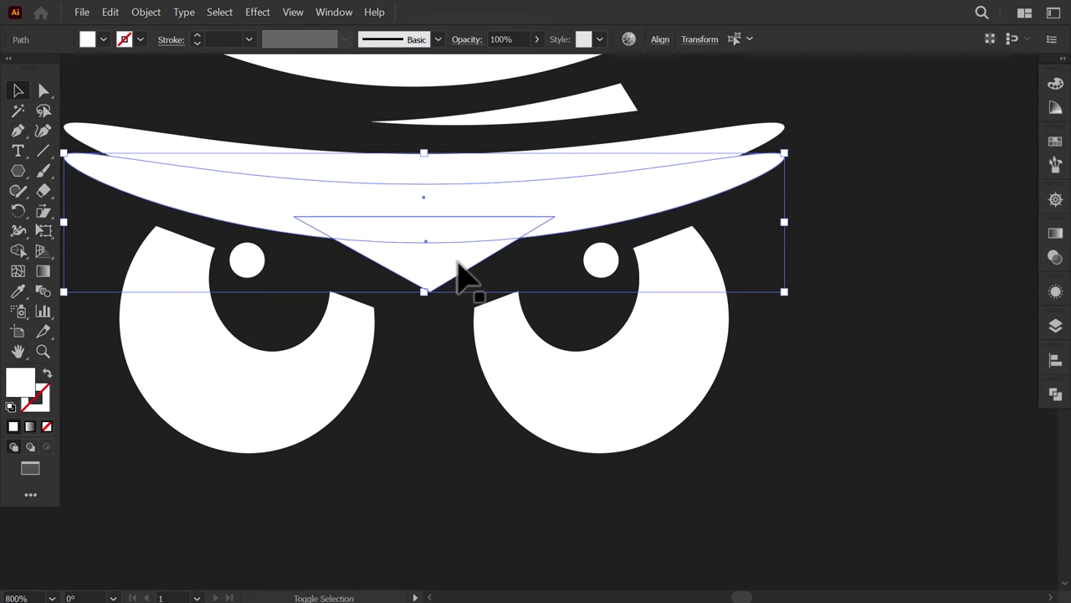
click(1055, 395)
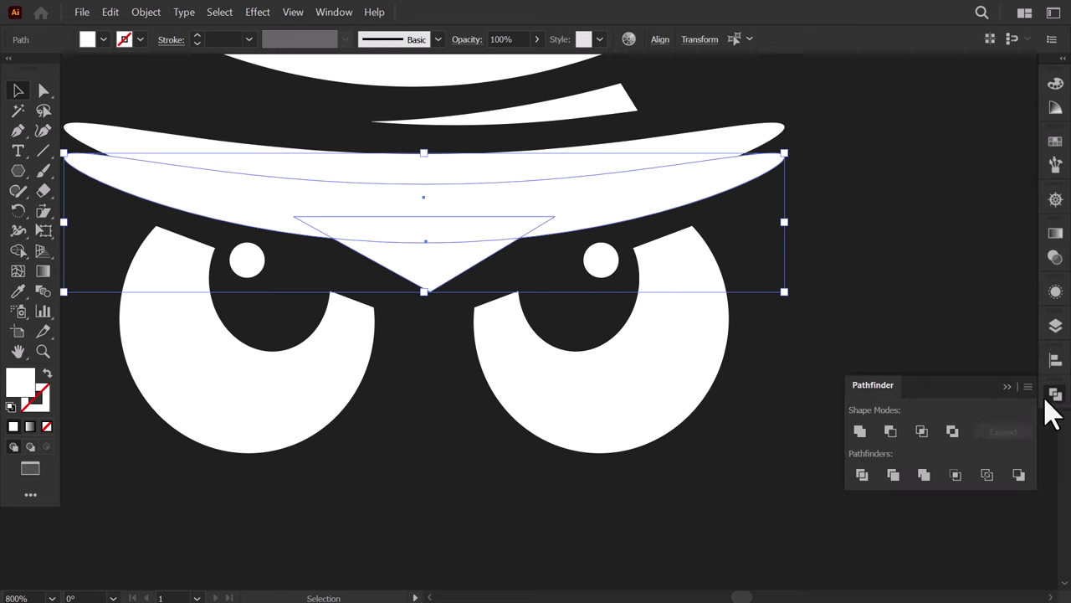
click(890, 431)
click(863, 304)
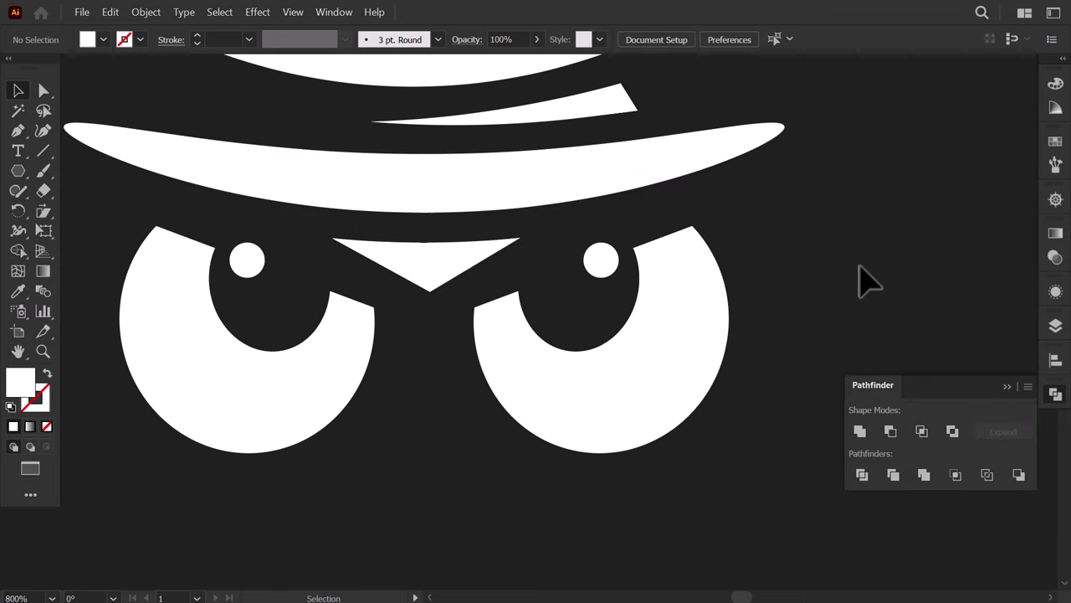
Draw a narrow left half-diamond below the triangle's tip, between the eyes, as a closed three-point shape with the Pen tool.
scroll(491, 287, down, 4)
scroll(490, 287, up, 4)
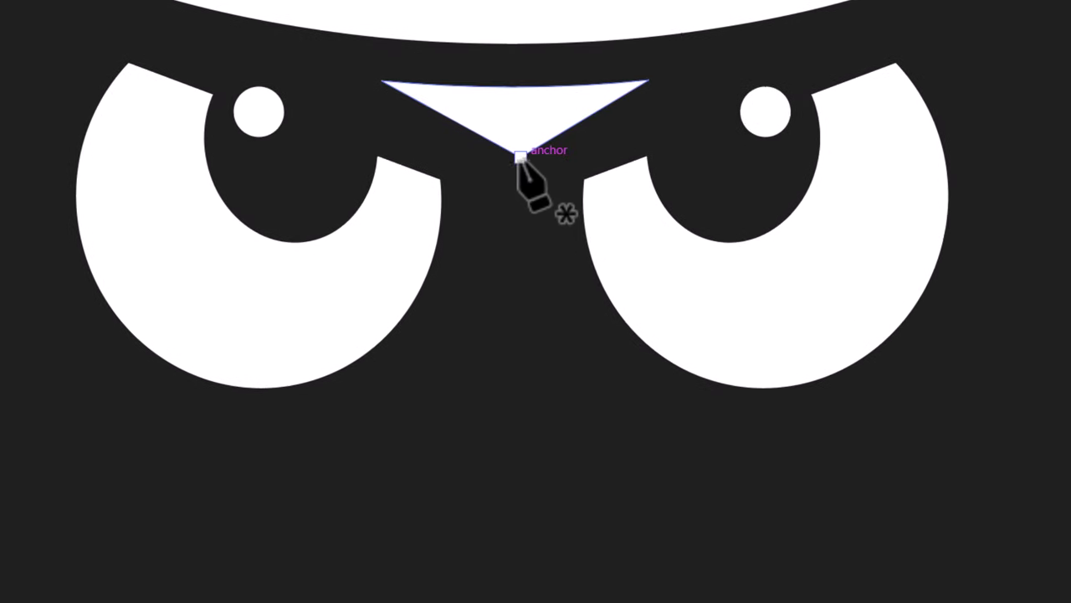
click(519, 191)
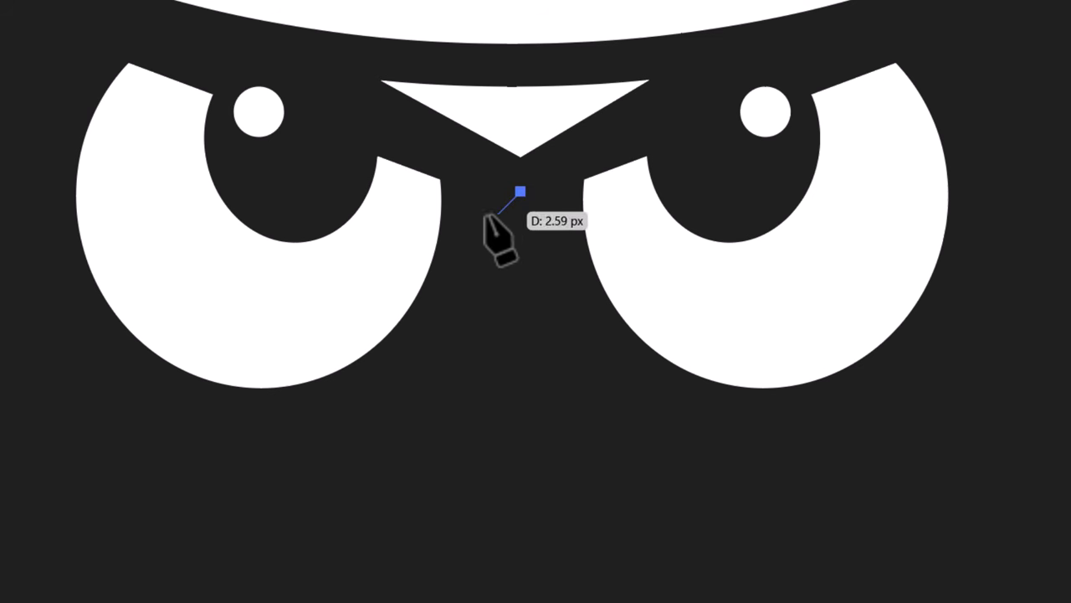
click(475, 261)
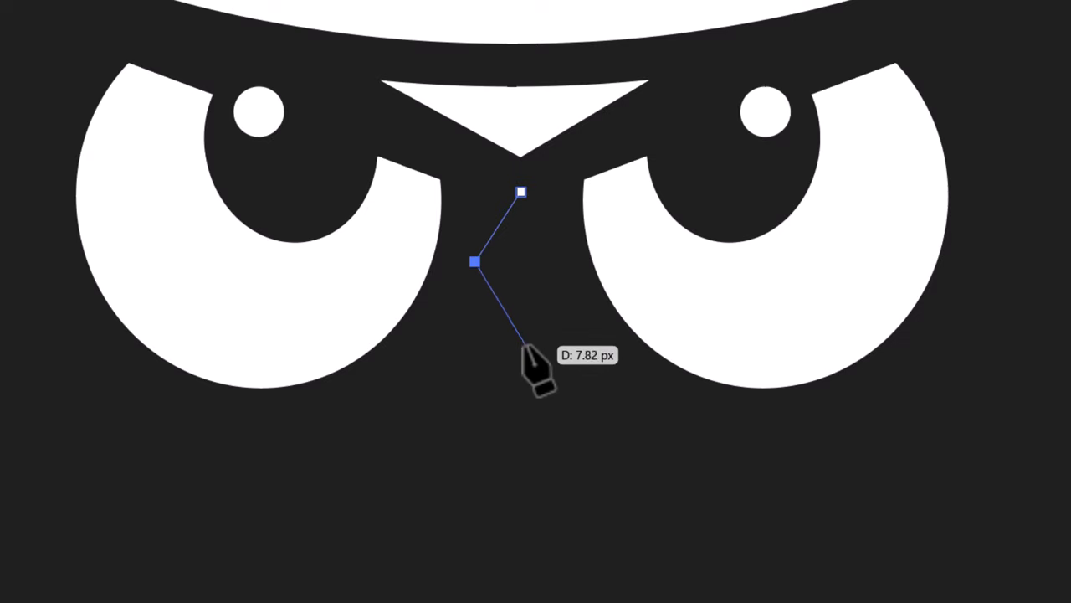
click(524, 345)
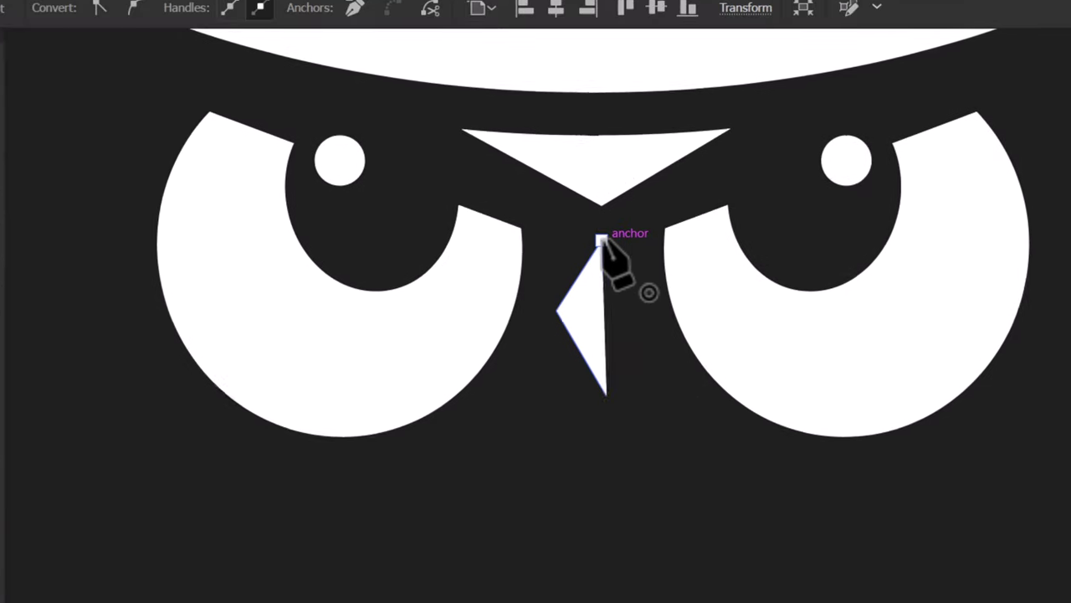
click(520, 191)
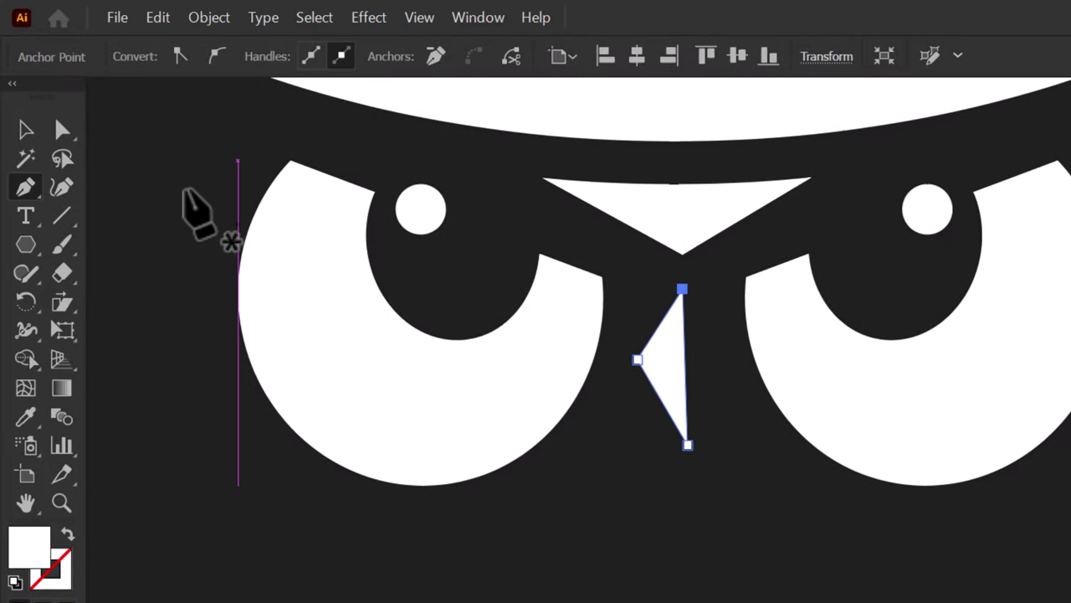
Duplicate the half-diamond about 4 px to the right, keeping it level with the original.
click(36, 136)
click(478, 478)
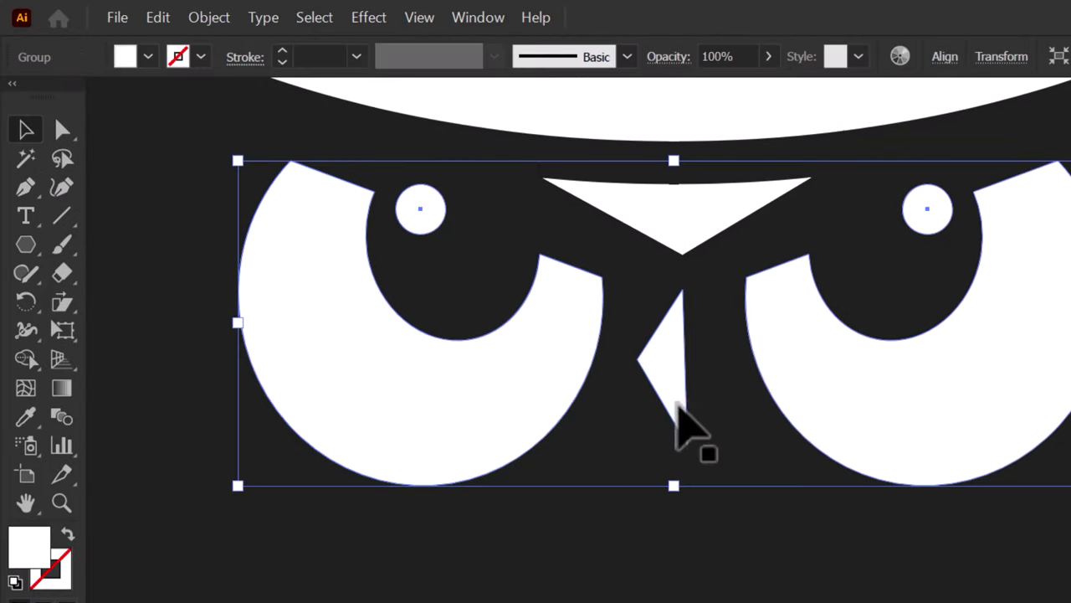
click(686, 426)
drag(662, 387, 713, 387)
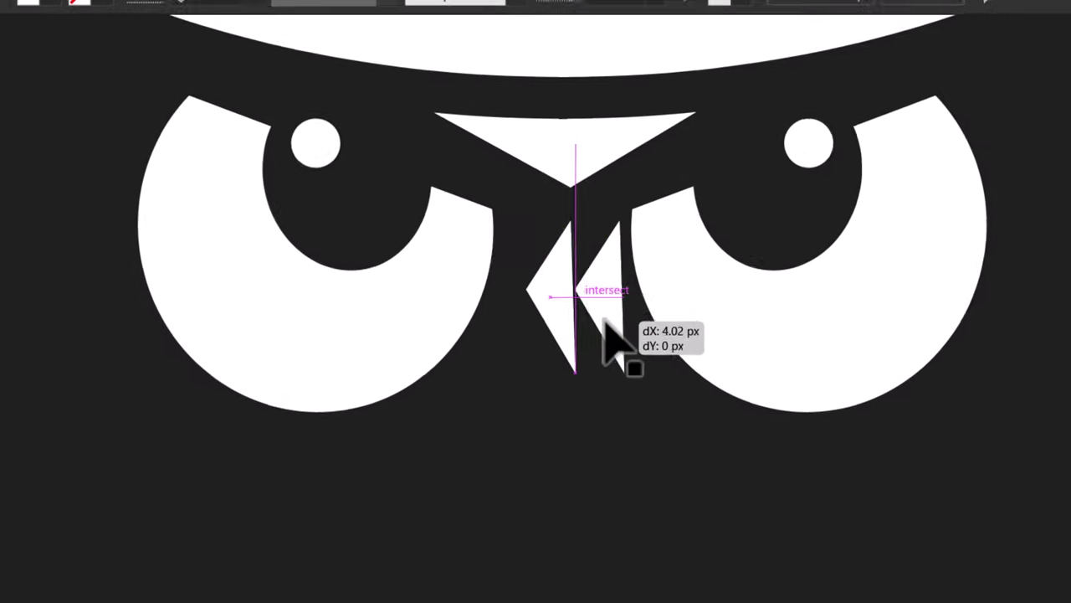
drag(645, 352, 644, 351)
Reflect the duplicated half-diamond across the vertical axis so it faces the original half.
click(186, 15)
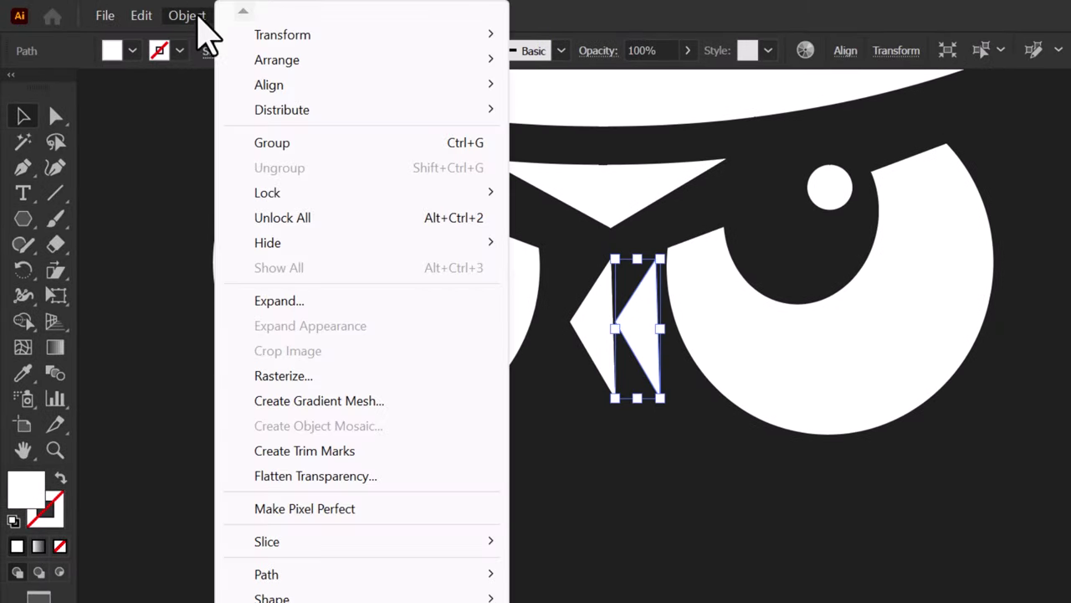
mouse_move(273, 35)
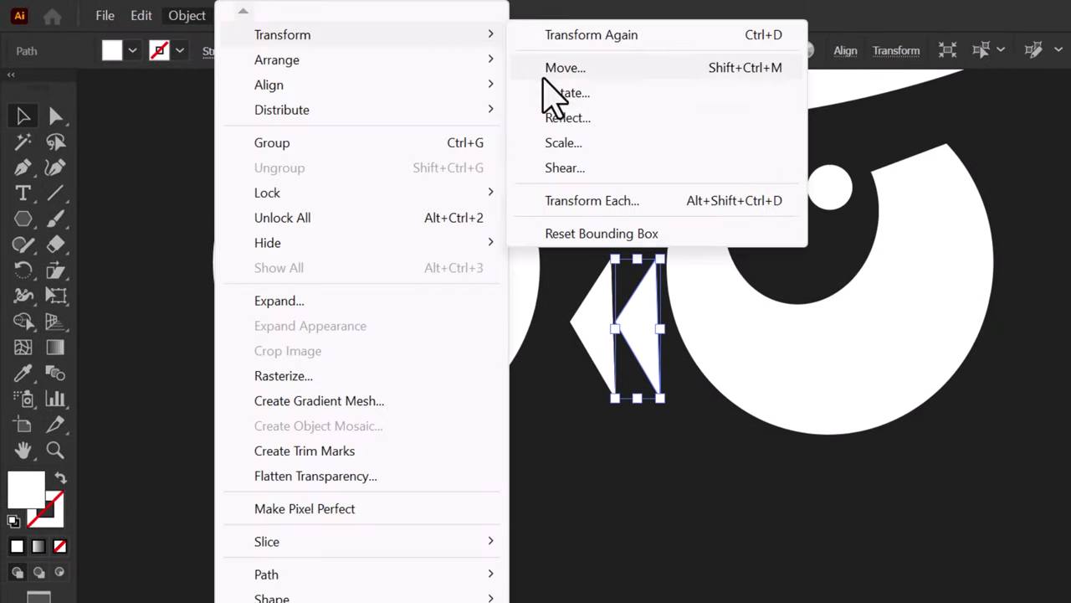
click(567, 121)
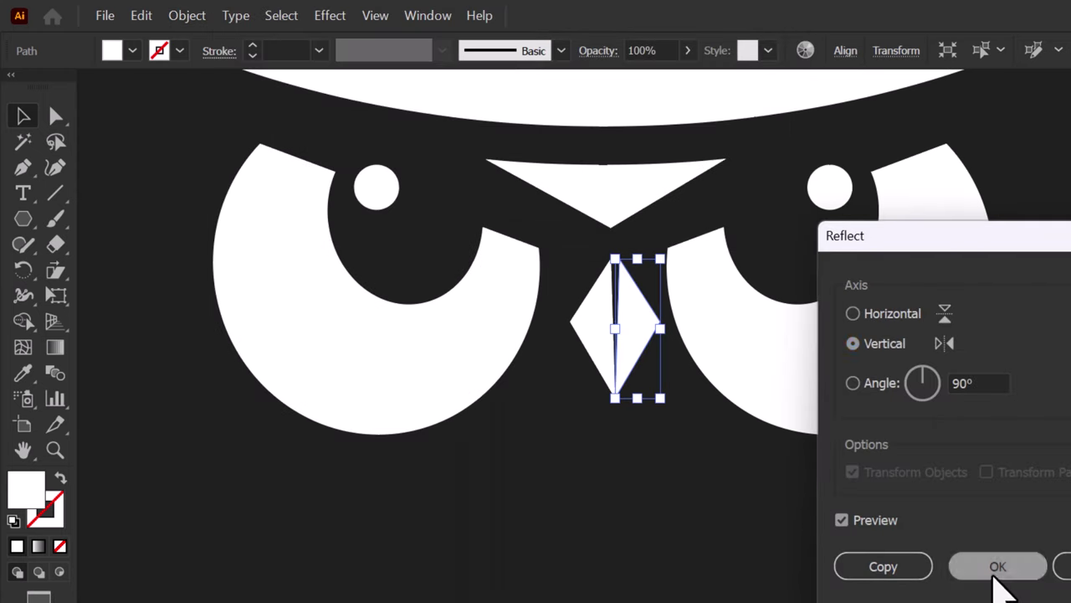
click(996, 566)
Try to shift the mirrored half left so it overlaps the original half, and undo the move.
key(ctrl+plus)
key(ctrl+plus)
shift+click(626, 335)
click(625, 335)
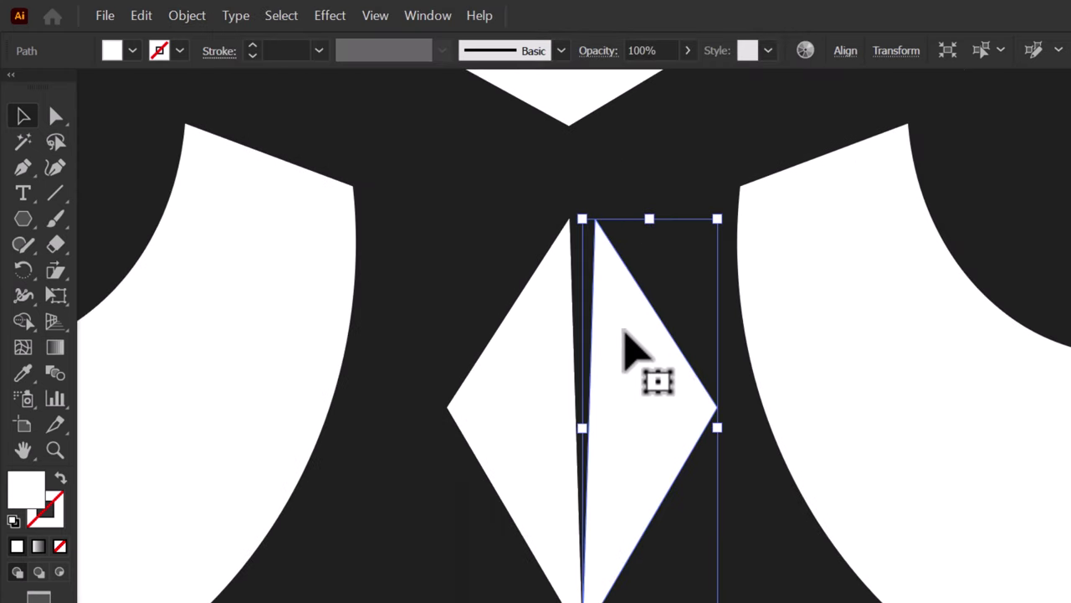
drag(624, 332, 589, 327)
key(ctrl+minus)
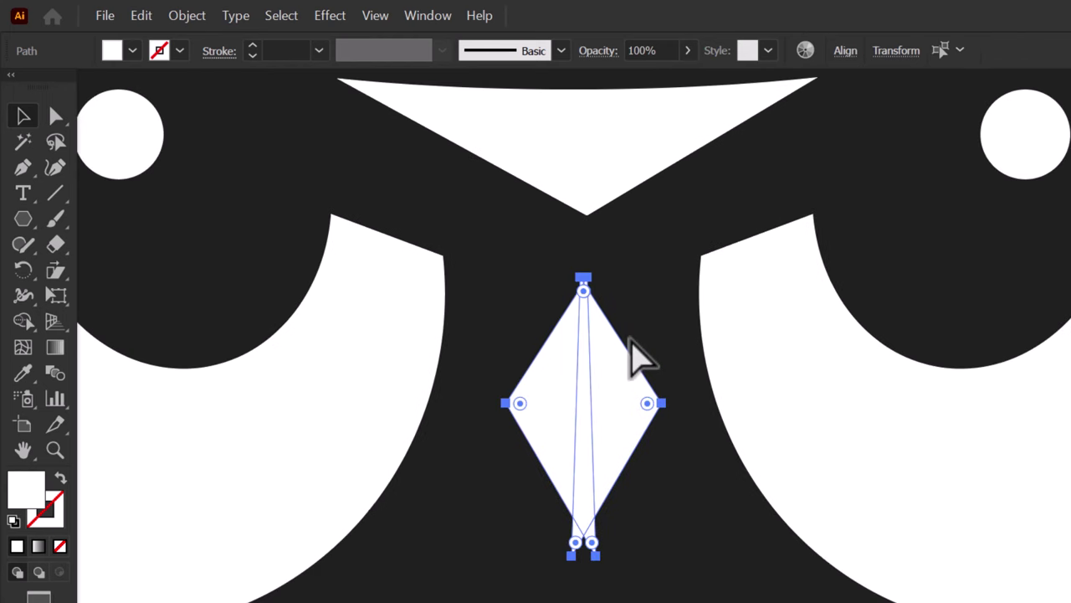
key(ctrl+z)
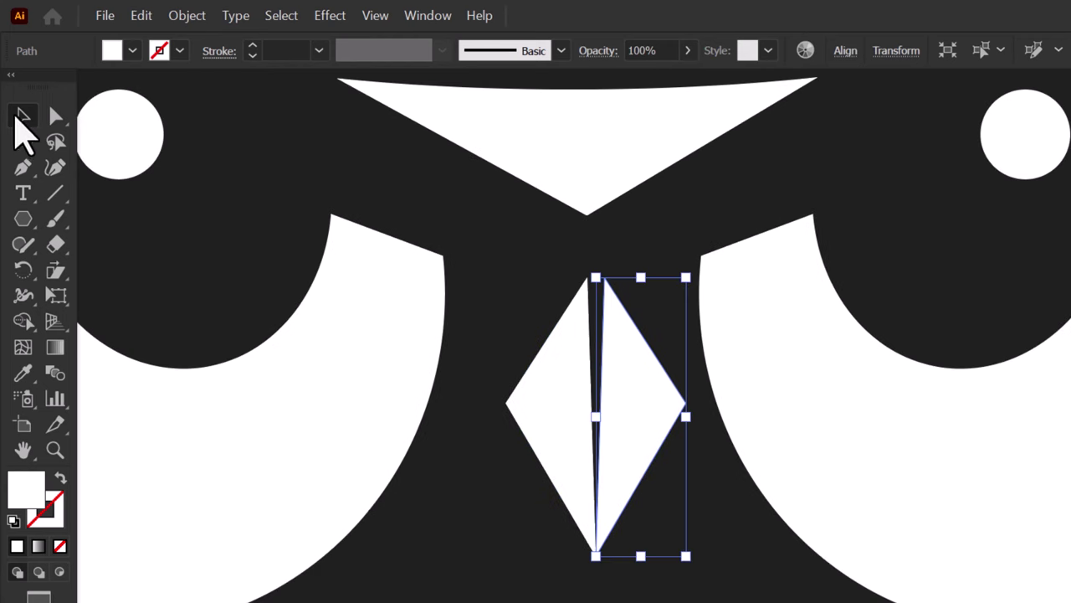
Delete the mirrored half-diamond, leaving only the original left half.
shift+click(620, 330)
click(622, 346)
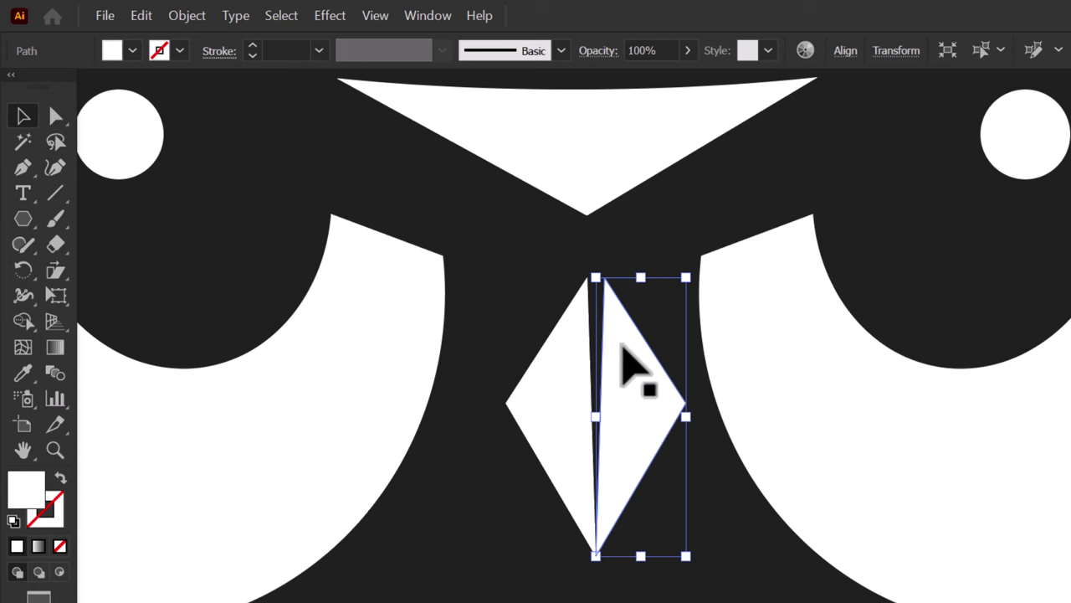
key(Delete)
Straighten the half-diamond's inner edge by moving its upper anchor over the lower one and aligning both anchors horizontally.
scroll(607, 339, up, 2)
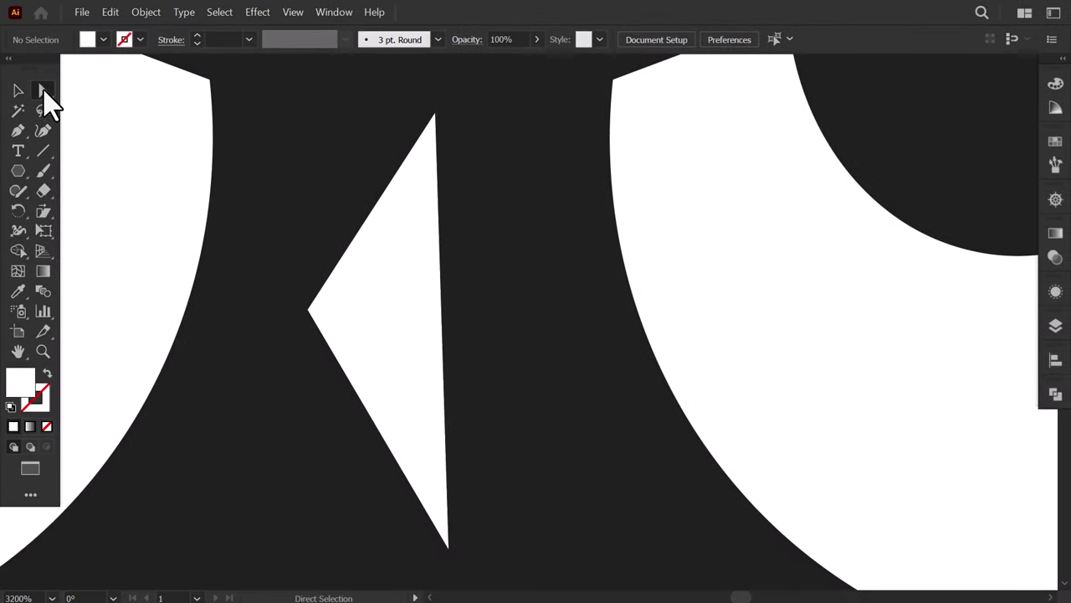
mouse_move(434, 114)
mouse_down()
mouse_move(471, 121)
mouse_move(449, 125)
mouse_up()
shift+click(449, 548)
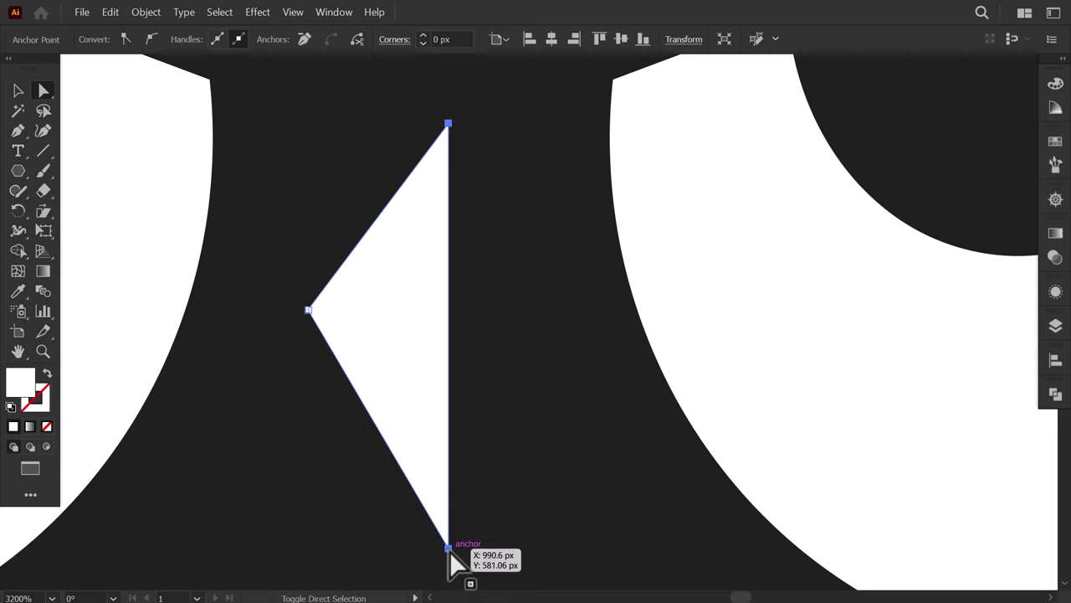
click(1055, 362)
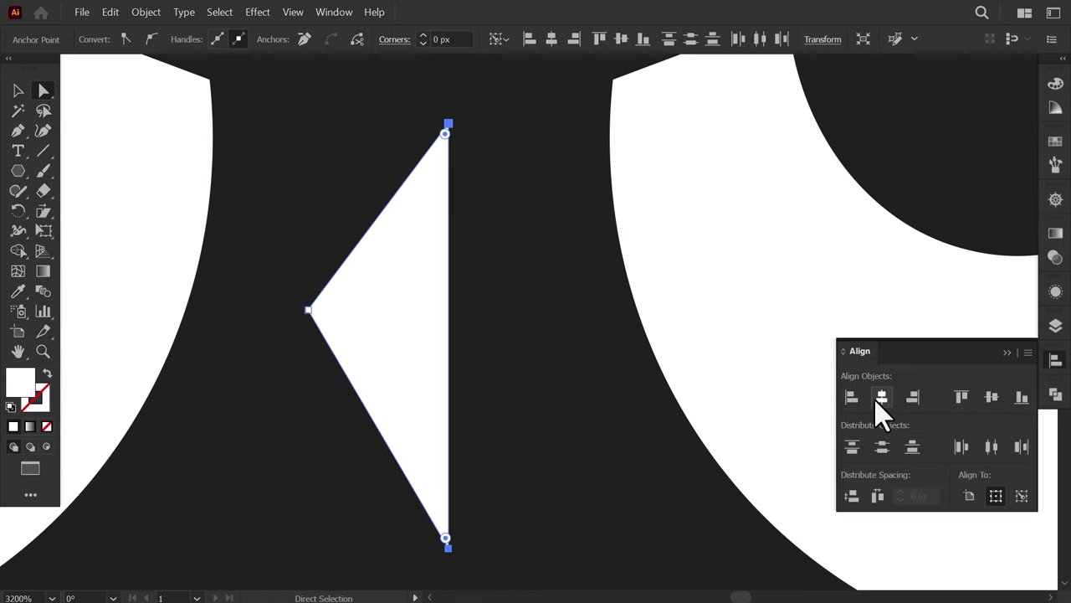
click(1004, 352)
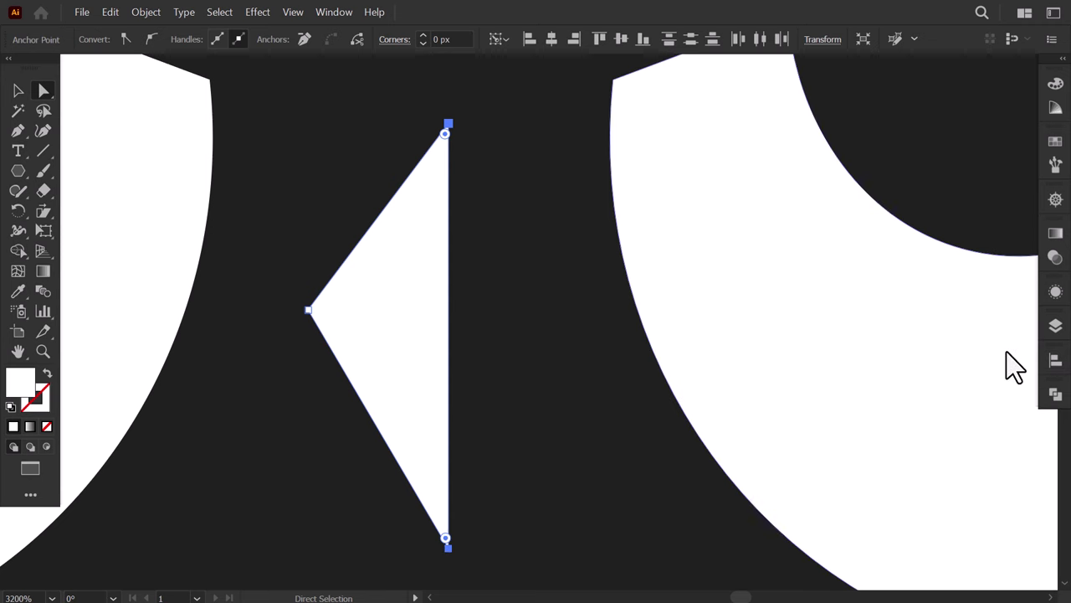
click(18, 91)
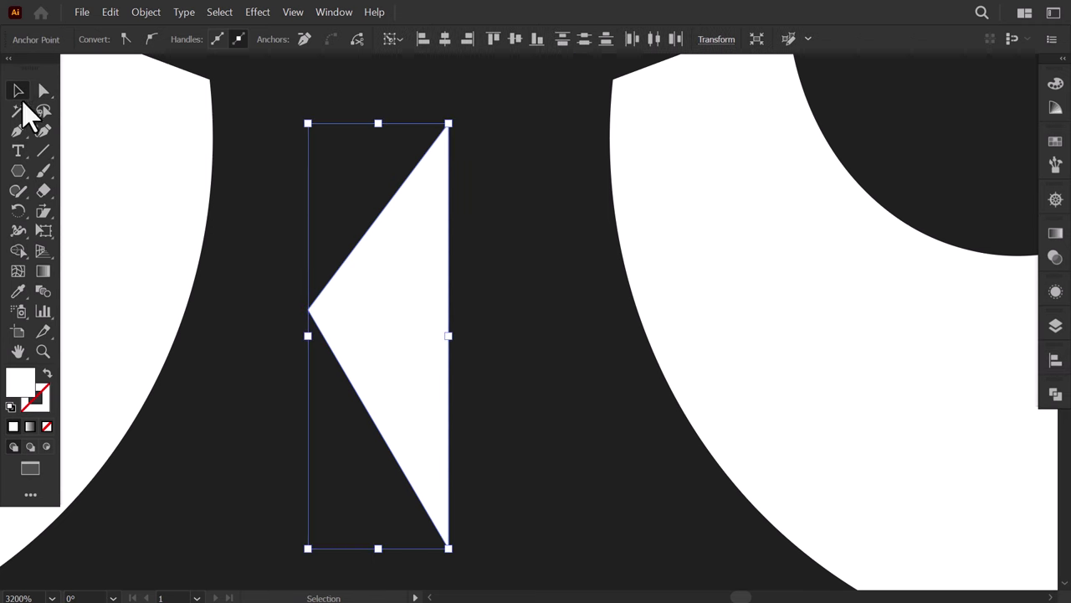
Duplicate the straightened half-diamond beside the original and reflect the copy across the vertical axis to complete the diamond.
click(318, 186)
drag(402, 287, 456, 298)
click(144, 12)
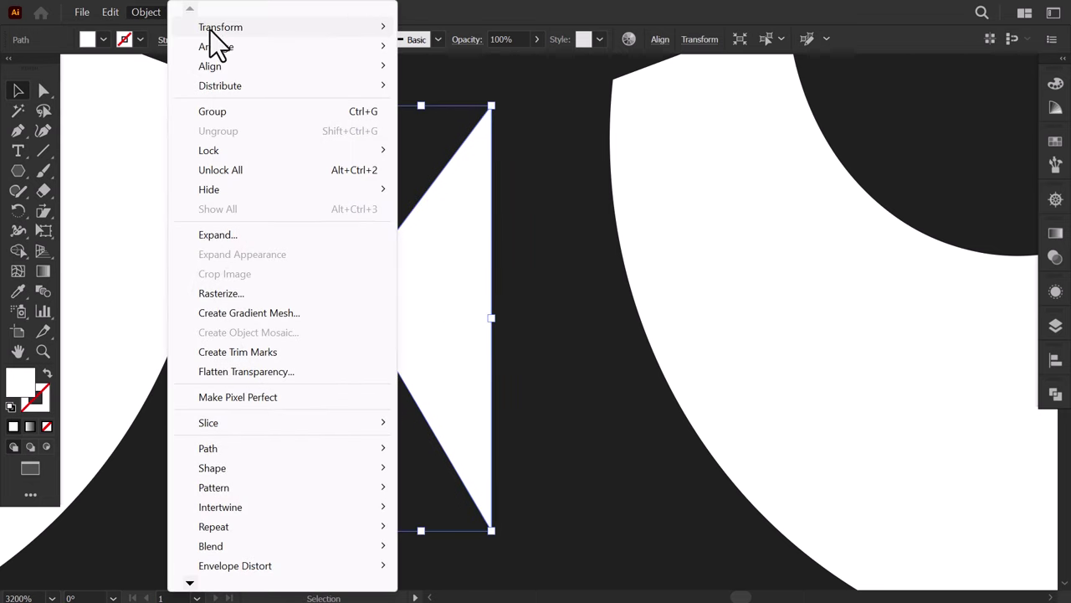
mouse_move(281, 32)
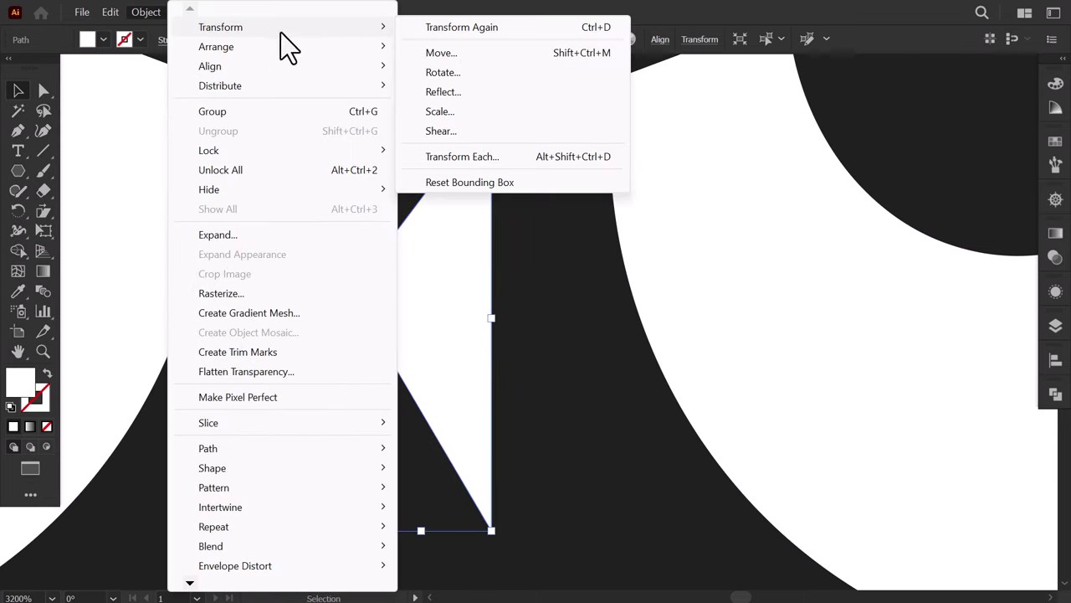
click(445, 94)
click(749, 439)
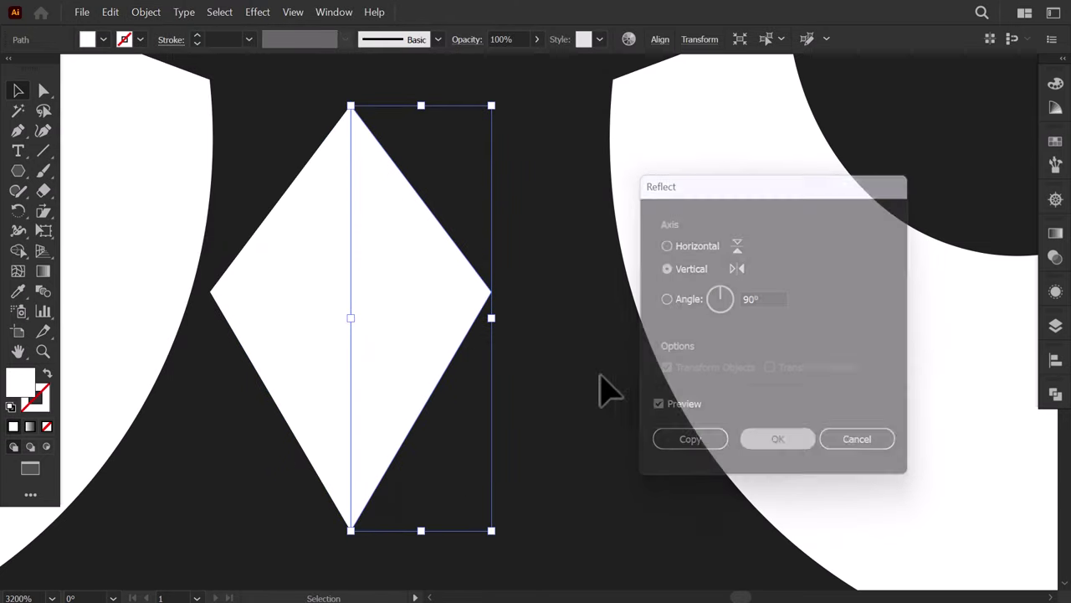
Unite the two diamond halves into a single beak shape.
click(514, 268)
click(427, 277)
shift+click(342, 277)
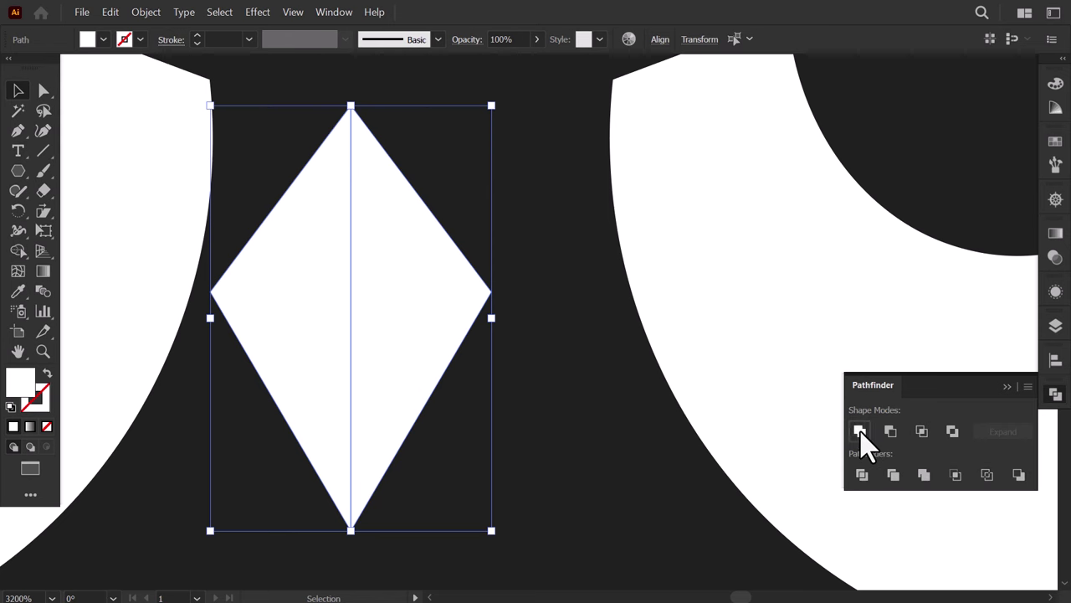
click(1018, 386)
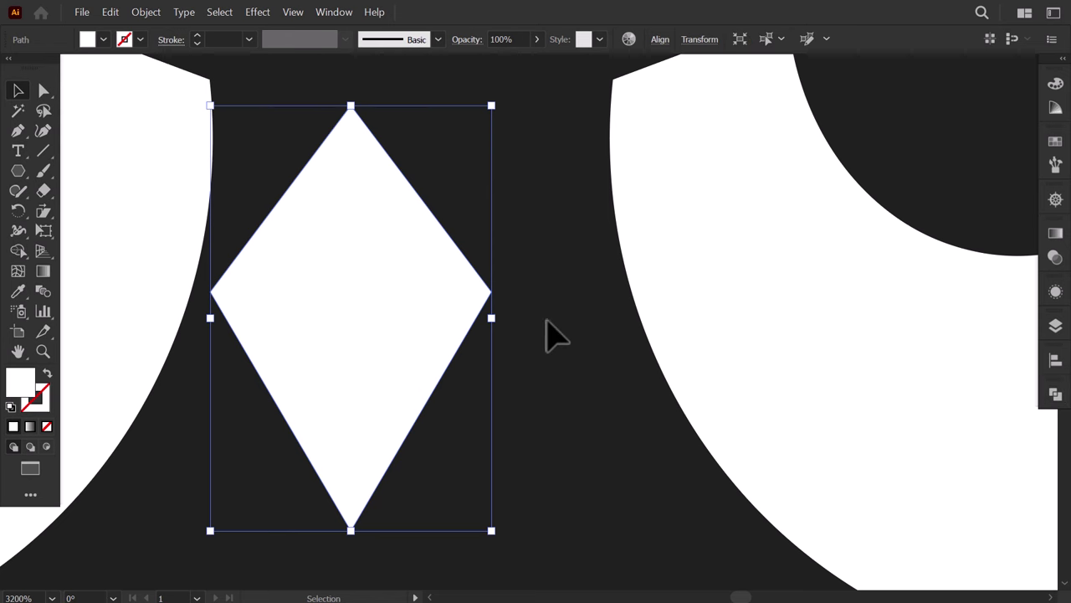
Position the diamond beak centrally between the eyes and stretch it downward to about 8 by 17 px.
scroll(389, 271, down, 3)
drag(379, 283, 405, 292)
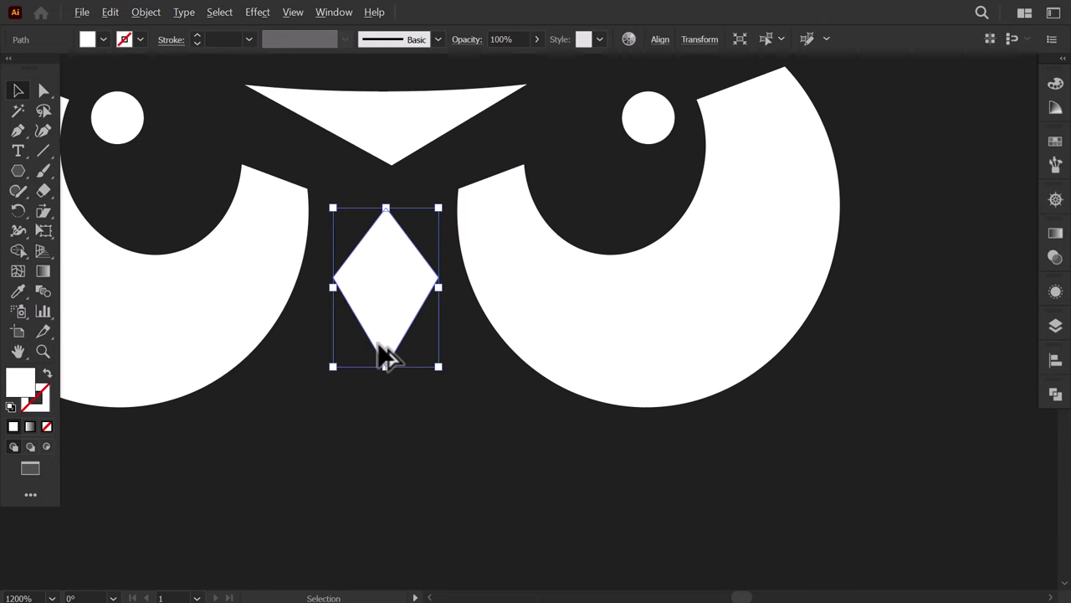
scroll(383, 354, down, 2)
drag(380, 358, 382, 394)
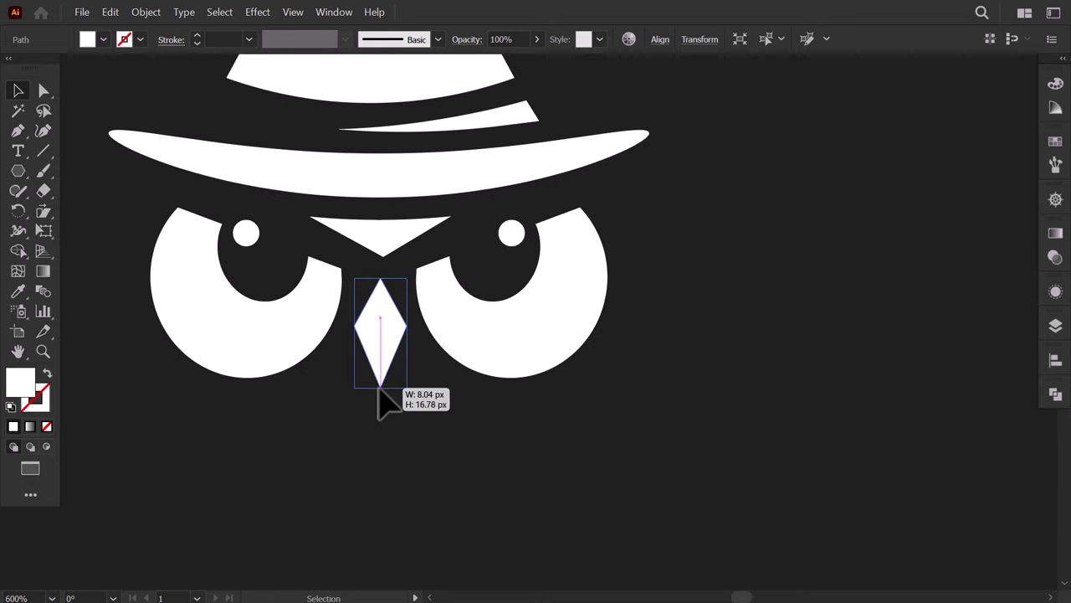
scroll(383, 394, up, 1)
click(1056, 360)
key(ctrl+0)
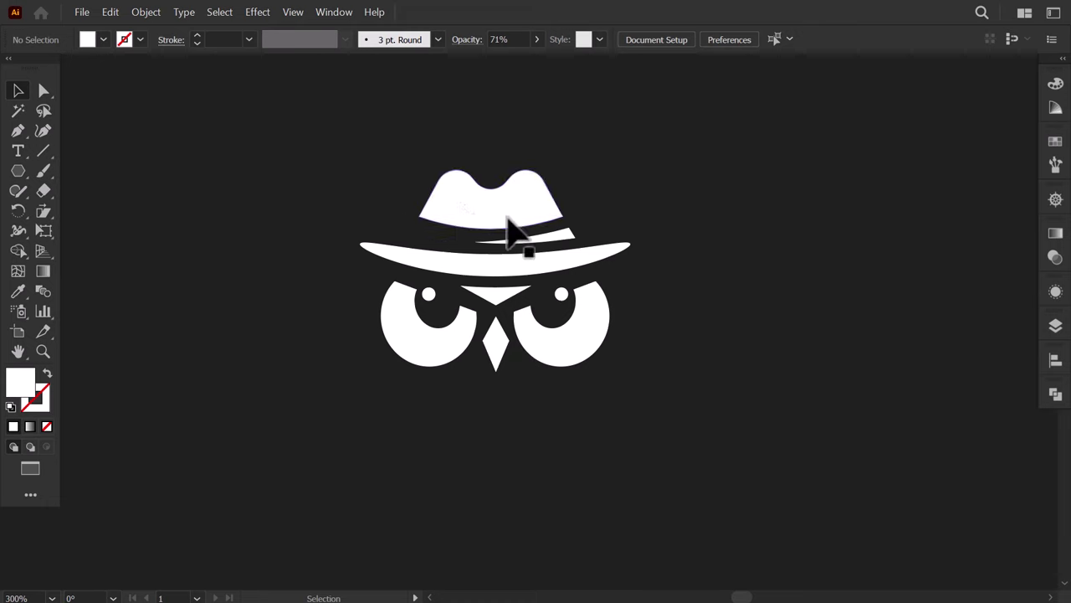
Draw a white circle from its centre over the face, wider than the hat brim, and set its opacity to 52%.
drag(18, 170, 89, 210)
drag(495, 343, 598, 493)
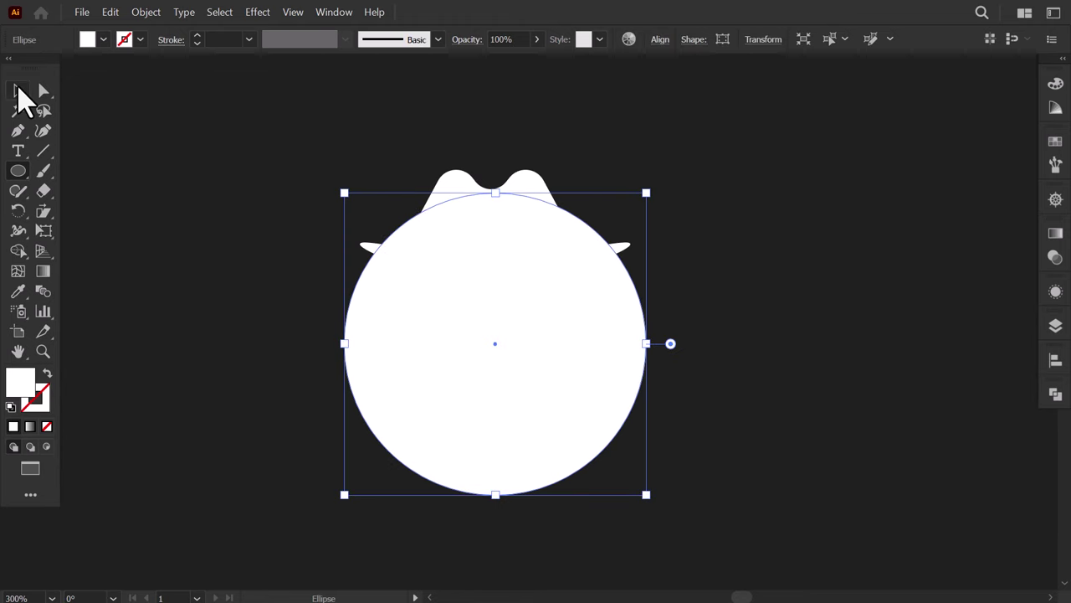
click(17, 91)
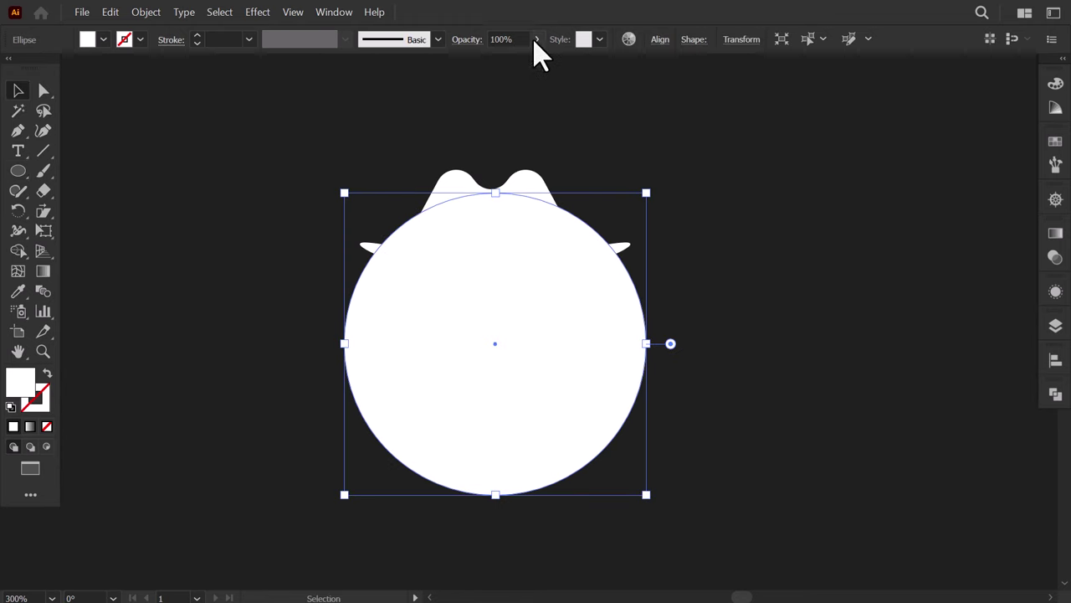
drag(507, 59, 504, 60)
Lower the circle below the hat, shrink it to slightly narrower than the brim, and move it beside the character.
drag(499, 243, 505, 286)
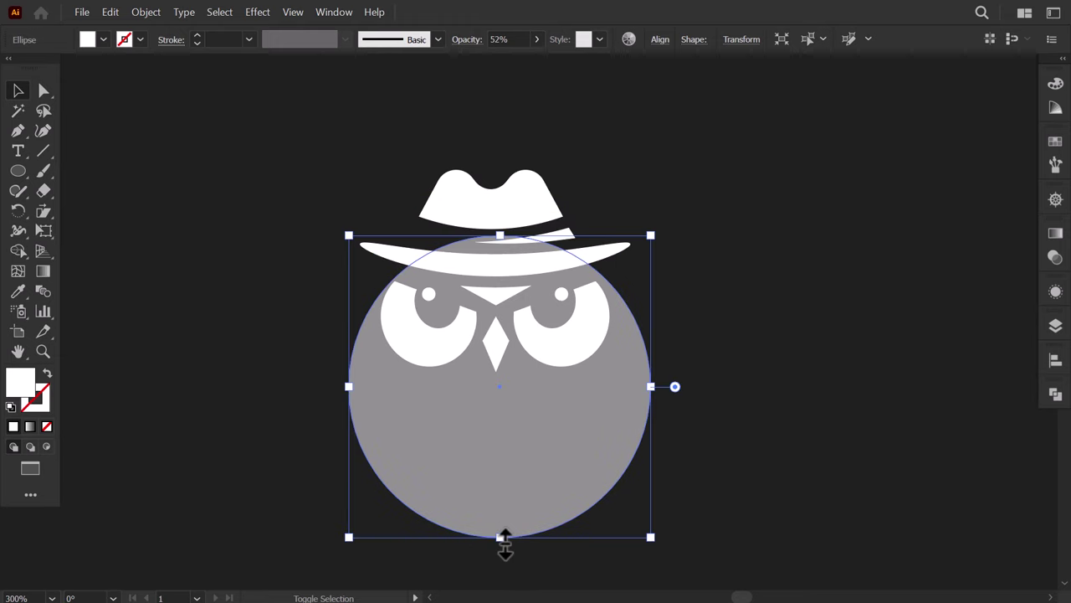
drag(505, 542, 503, 511)
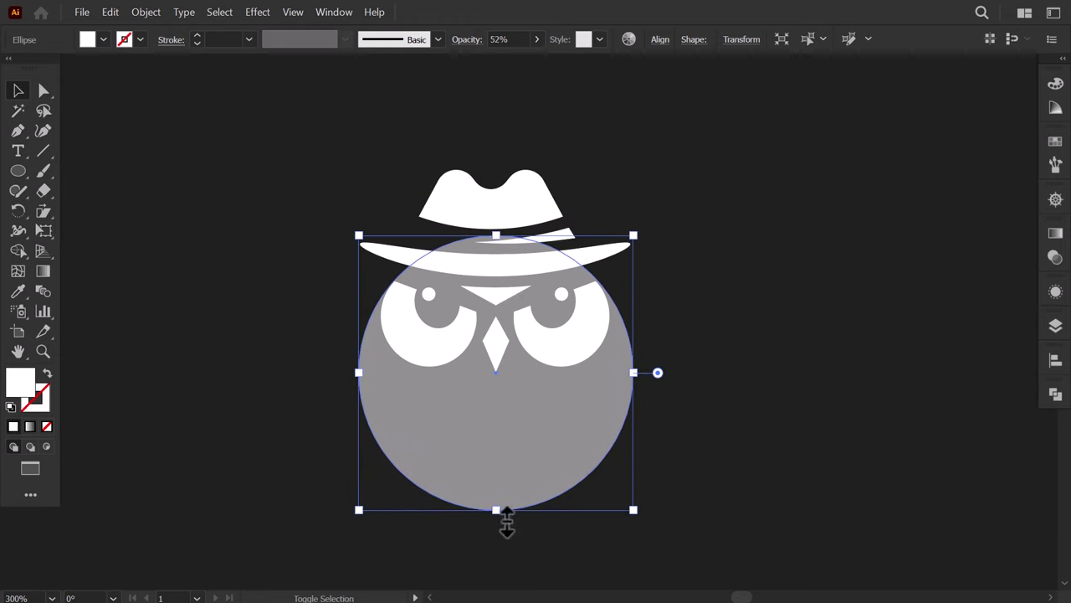
drag(502, 425, 744, 328)
Paste a copy of the circle in place and reshape it into a tall, narrow centred ellipse slightly taller than the circle.
key(ctrl+c)
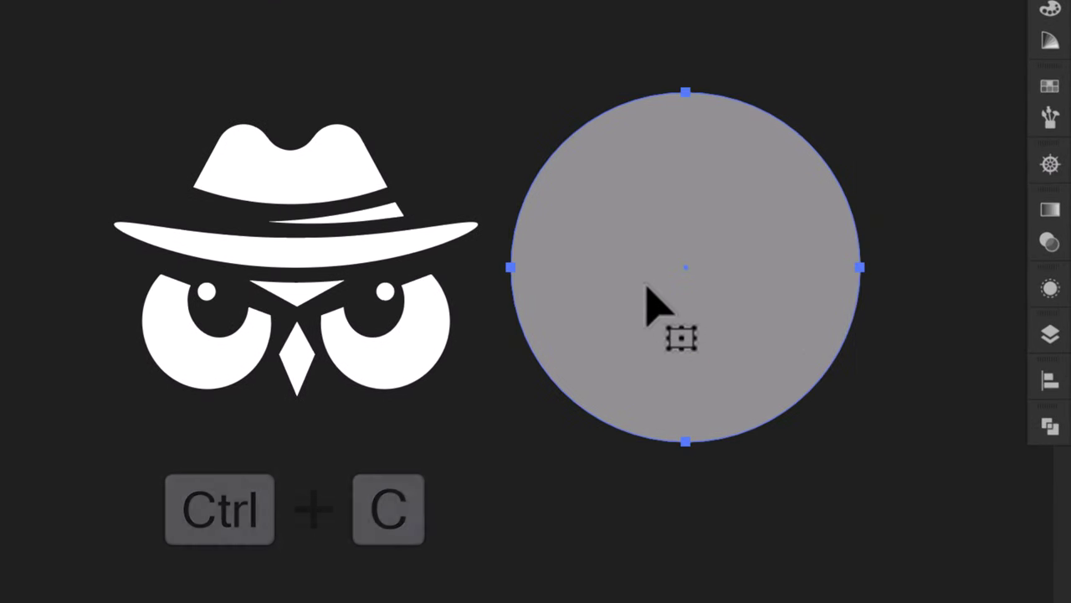
key(ctrl+f)
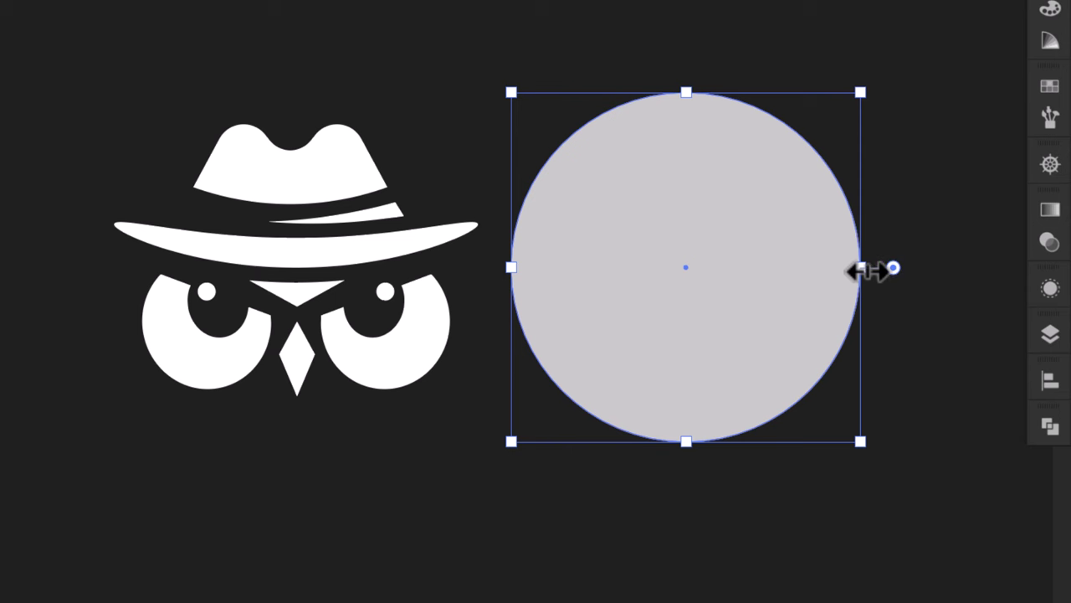
drag(862, 268, 747, 286)
drag(686, 92, 686, 72)
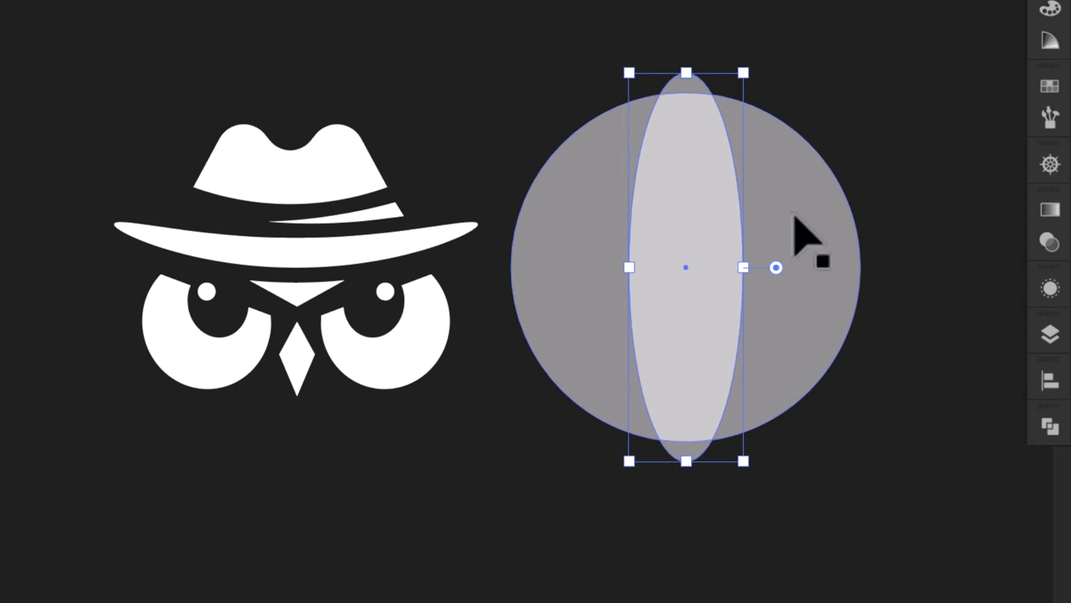
Subtract the narrow ellipse from the circle and place the two remaining body halves centrally under the hat.
shift+click(797, 220)
click(1050, 426)
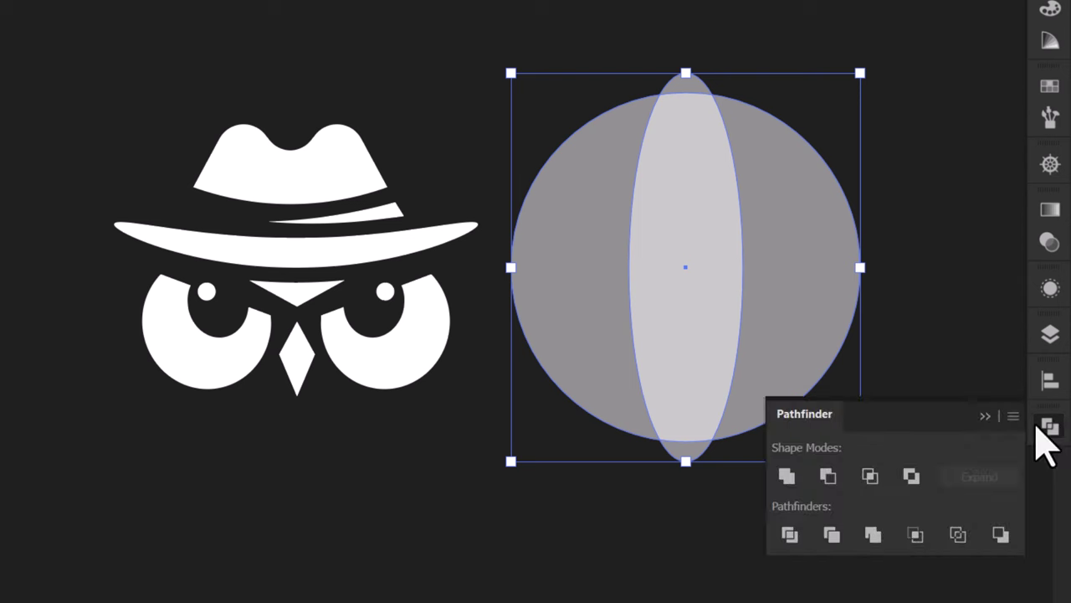
click(828, 475)
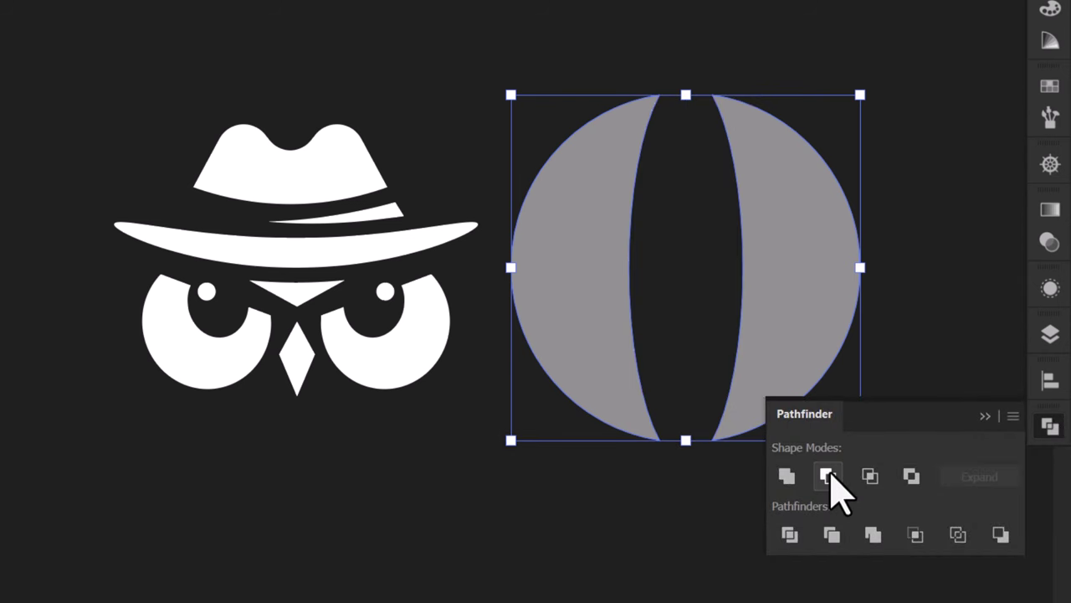
click(985, 416)
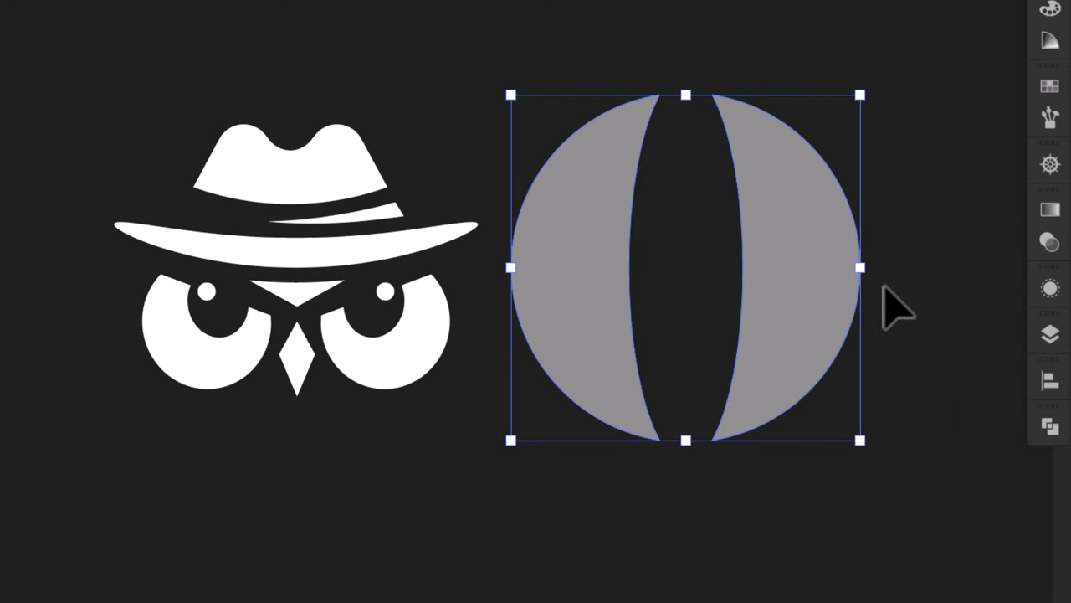
drag(813, 252, 410, 390)
Copy the eyes group and paste it in place in front of the grey body halves.
click(604, 311)
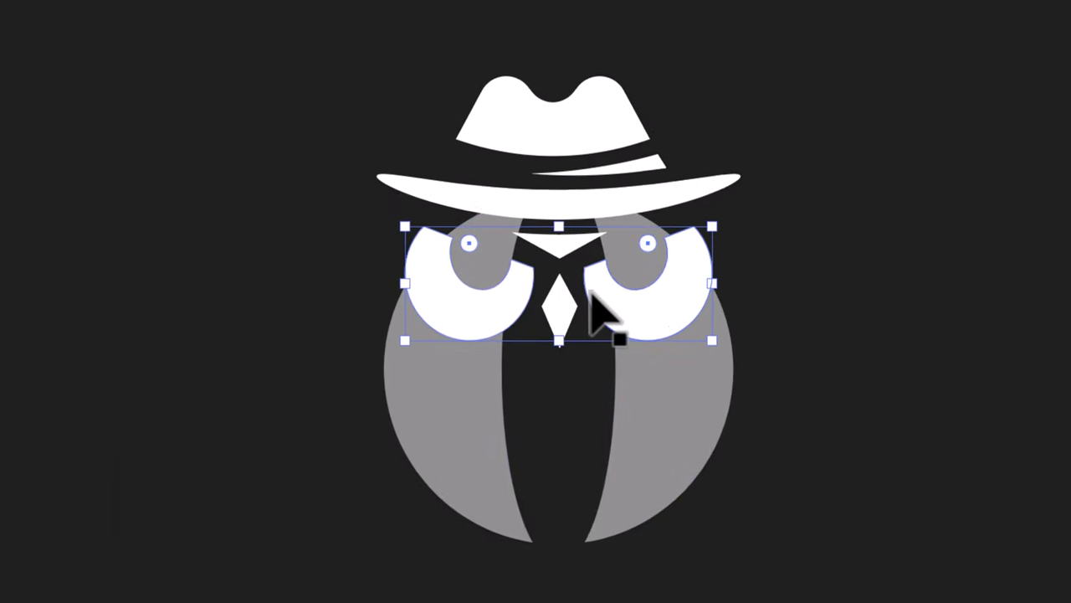
key(ctrl+c)
click(654, 443)
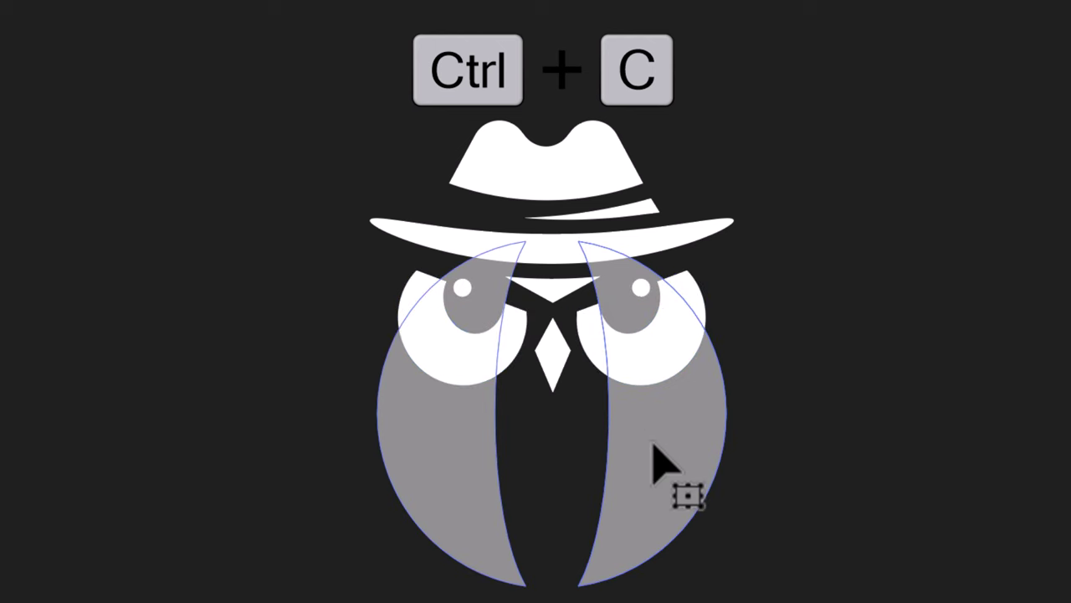
key(ctrl+f)
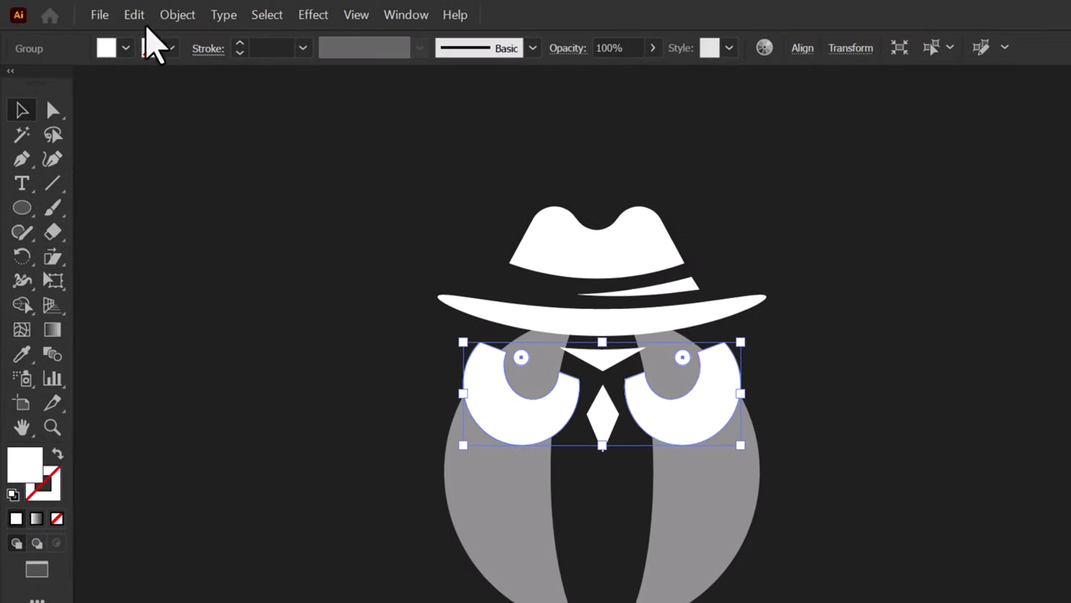
Offset the pasted eyes' paths by 10 px with Miter joins and a miter limit of 4.
click(174, 15)
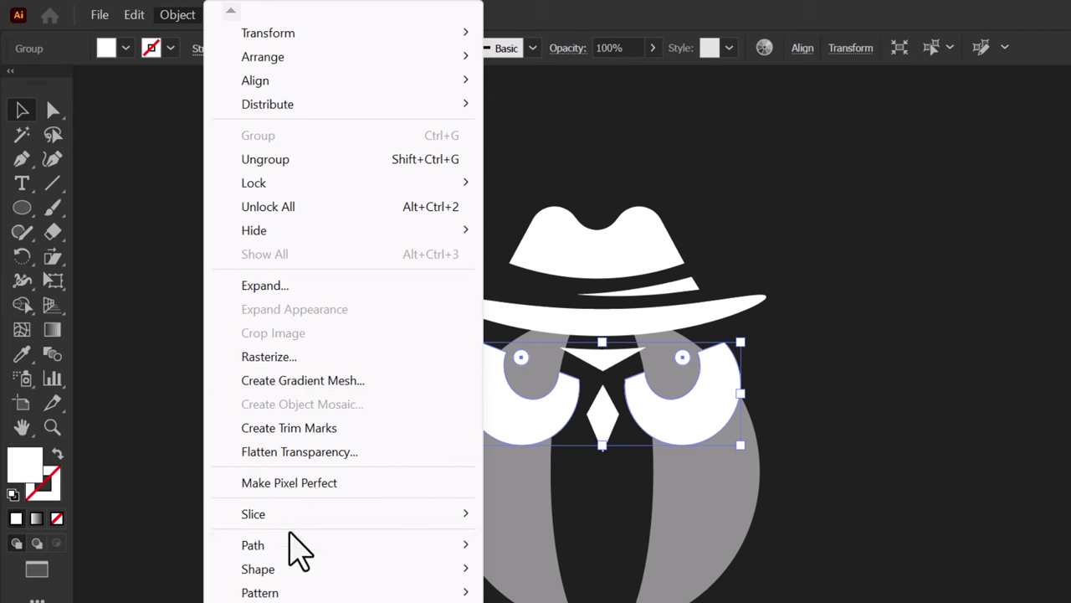
mouse_move(290, 545)
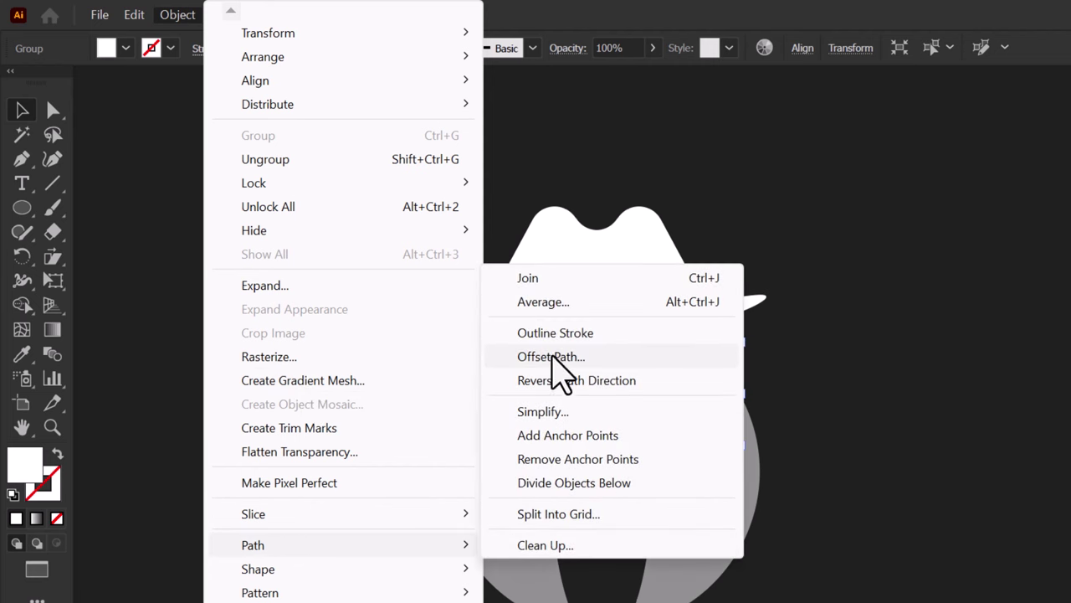
click(553, 358)
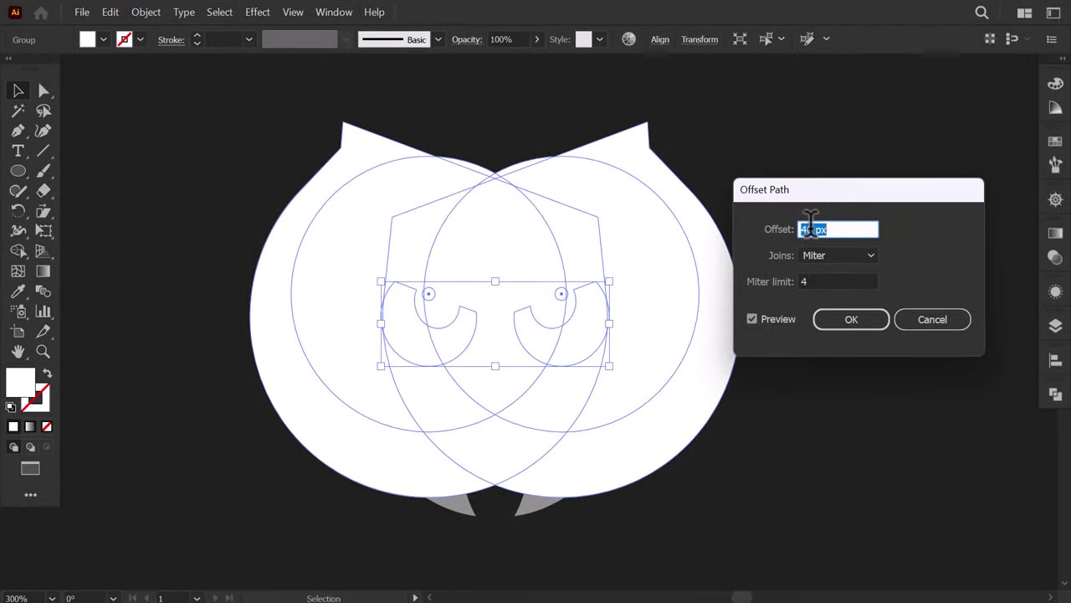
text(10)
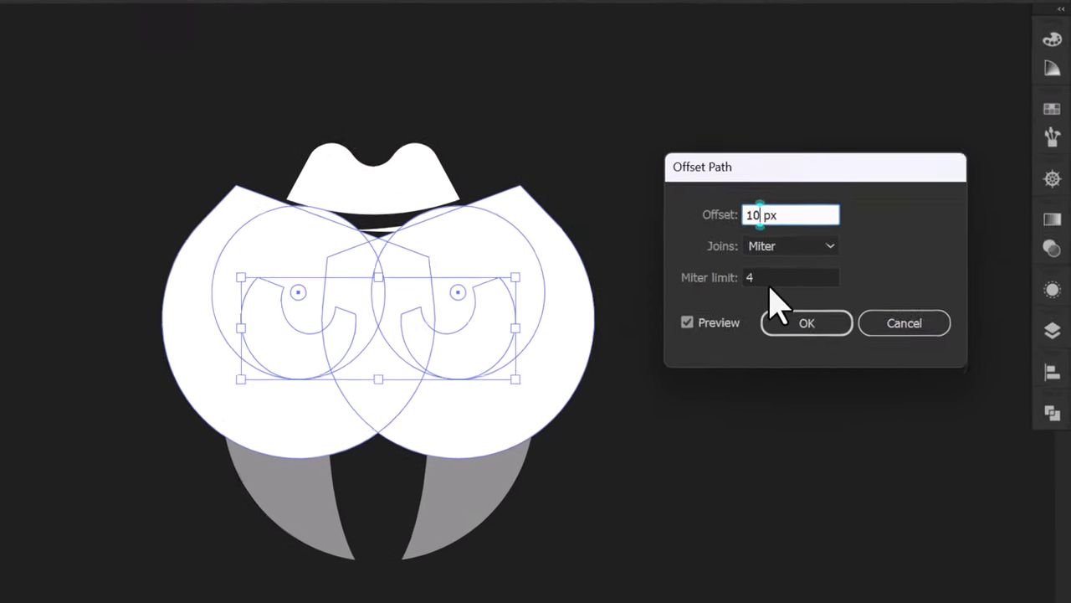
click(822, 282)
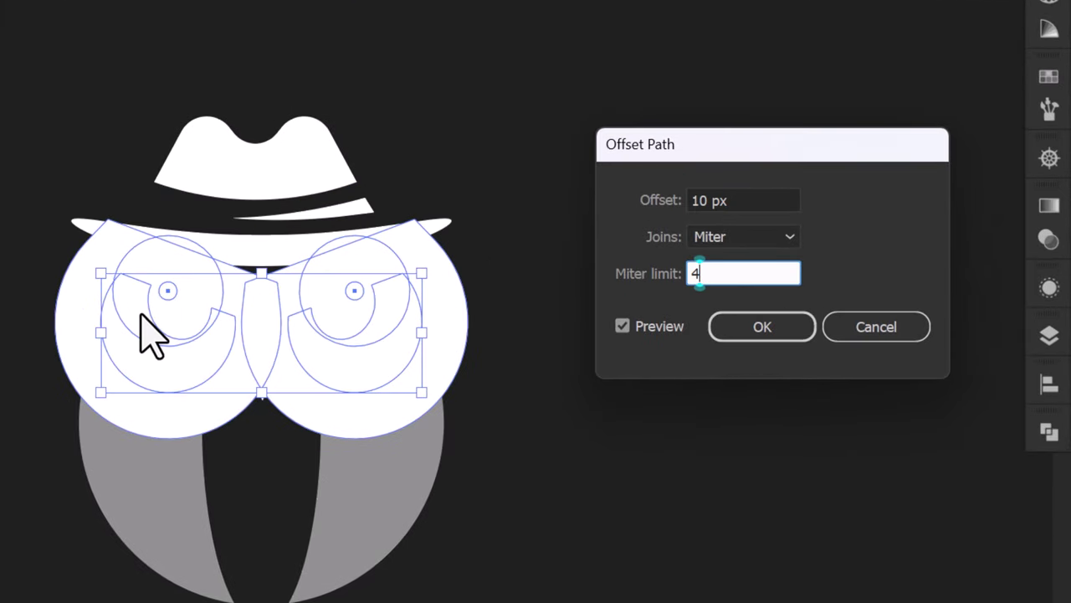
click(762, 326)
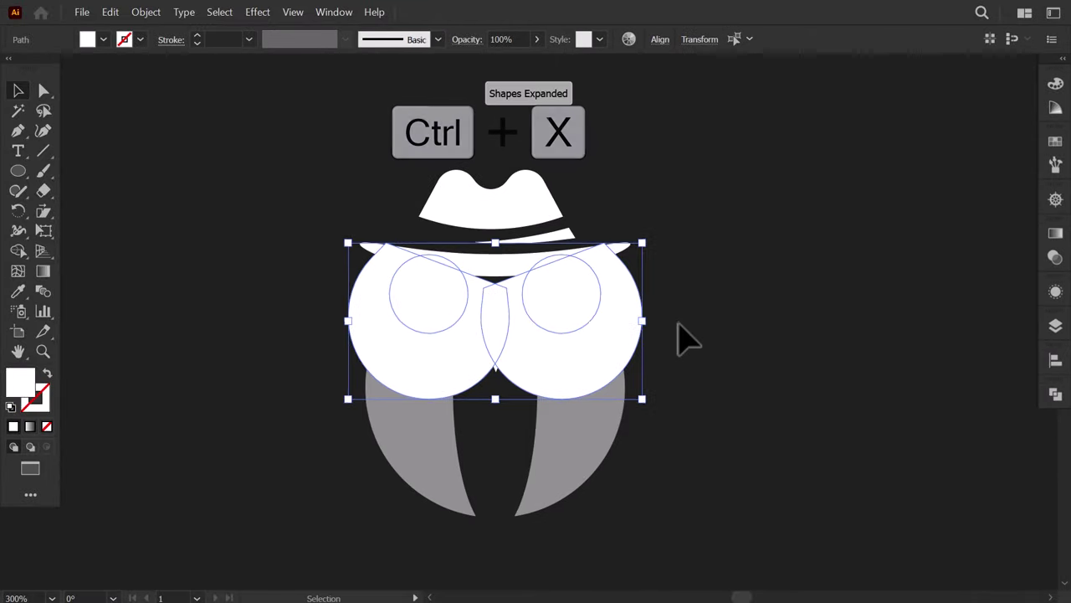
Cut the offset eye shapes and paste them in place in front of the selected body halves.
key(ctrl+x)
key(v)
click(574, 363)
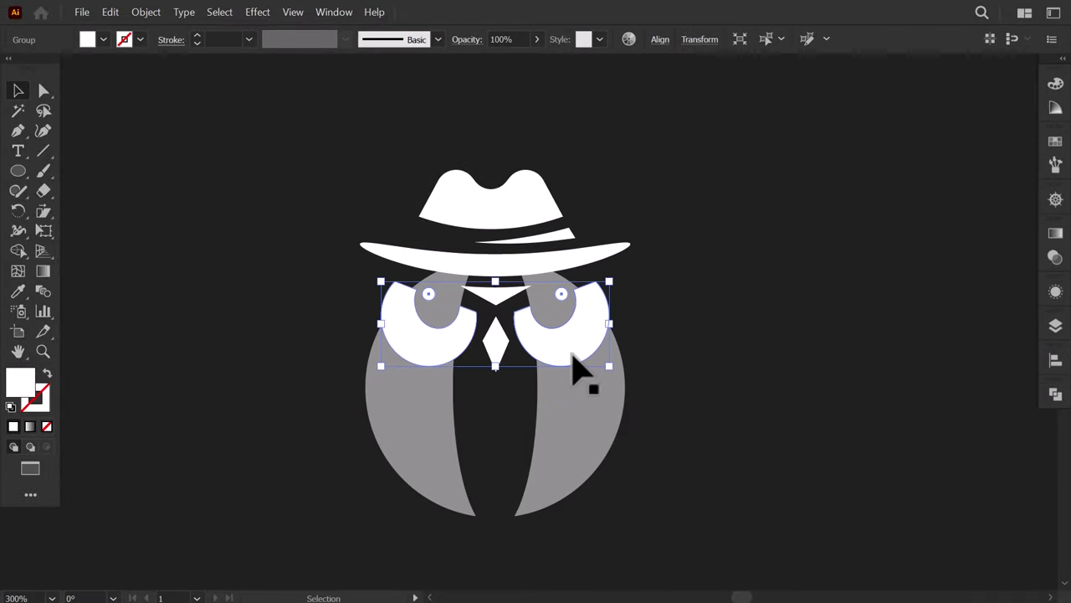
key(ctrl+shift+a)
click(609, 421)
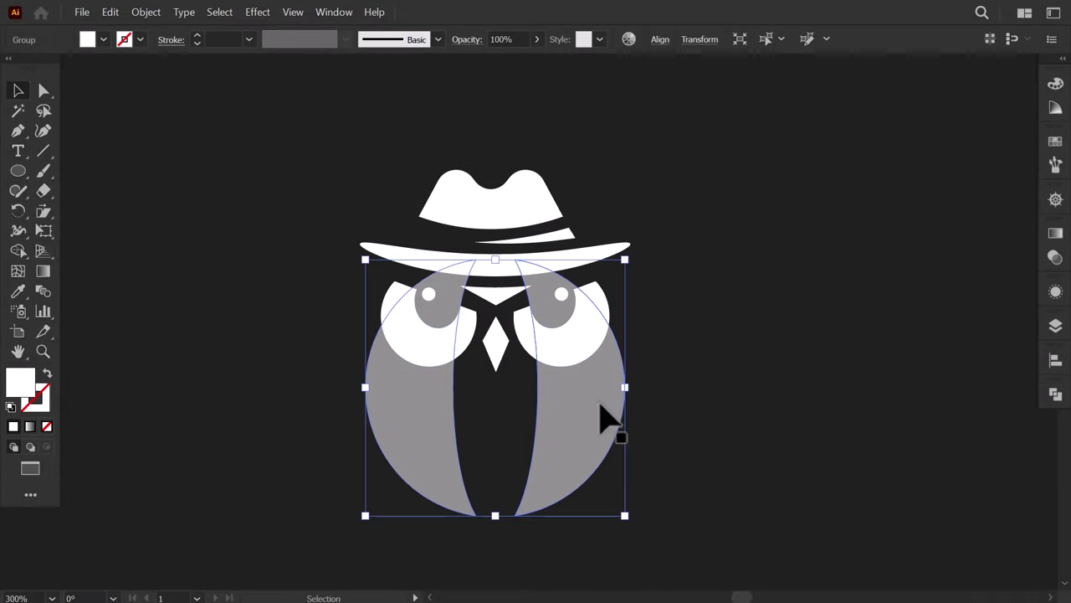
key(ctrl+f)
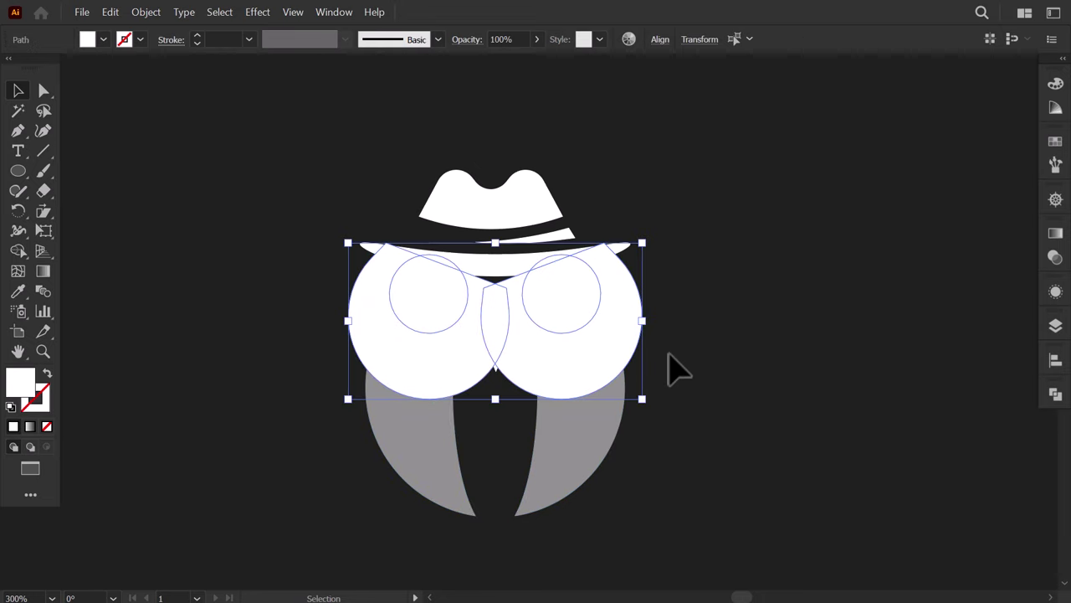
Nudge the offset eye shapes slightly upward over the body and ungroup the two grey body halves.
drag(592, 368, 597, 356)
click(588, 425)
right_click(589, 425)
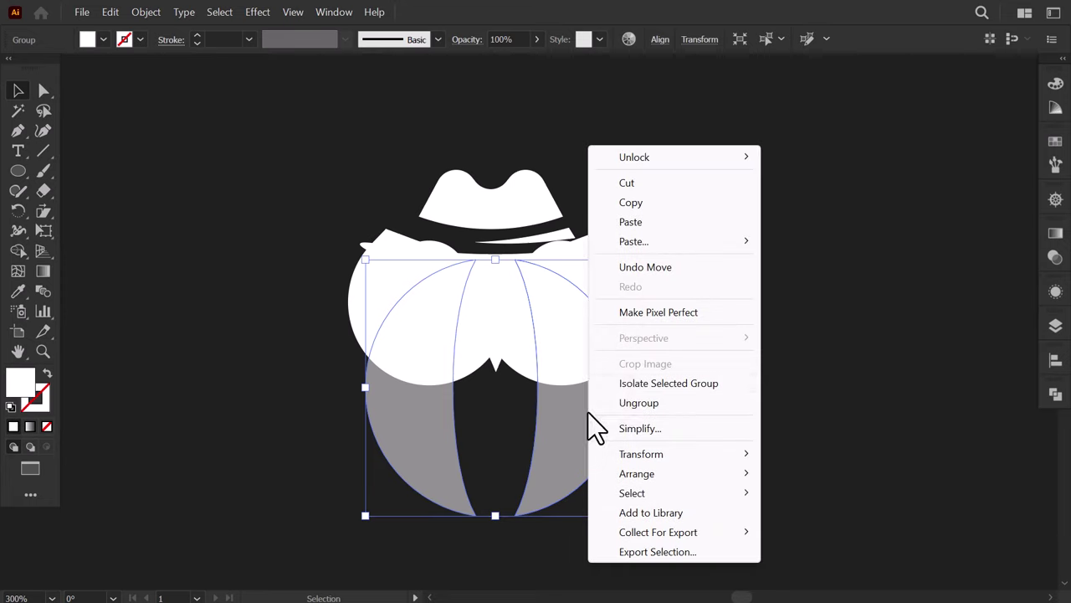
click(642, 406)
click(694, 398)
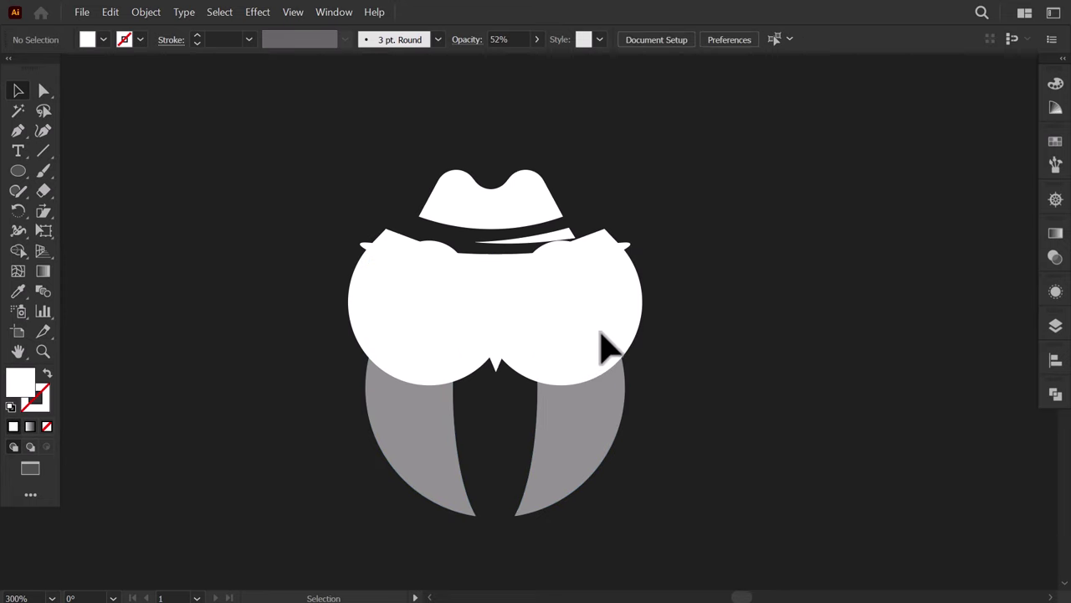
Subtract the right offset eye shape from the right body half using Minus Front.
click(600, 332)
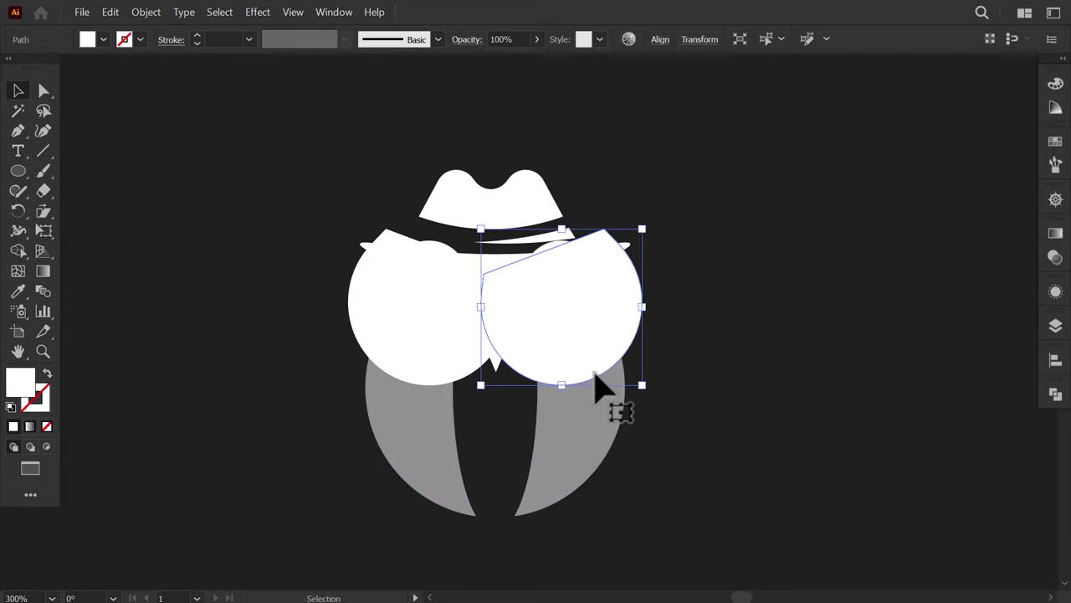
shift+click(590, 426)
click(1055, 395)
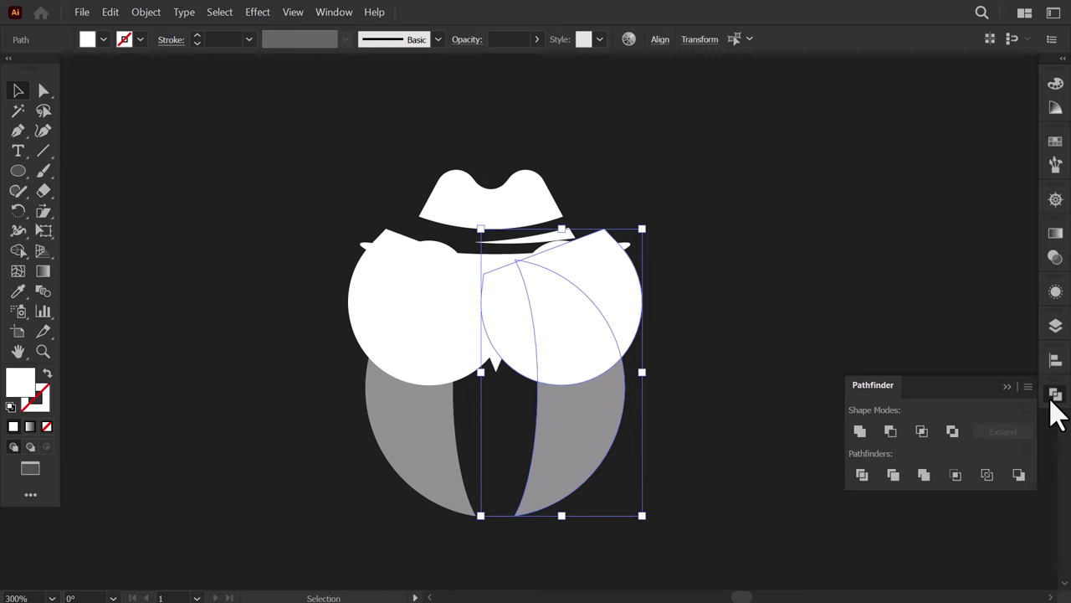
click(889, 431)
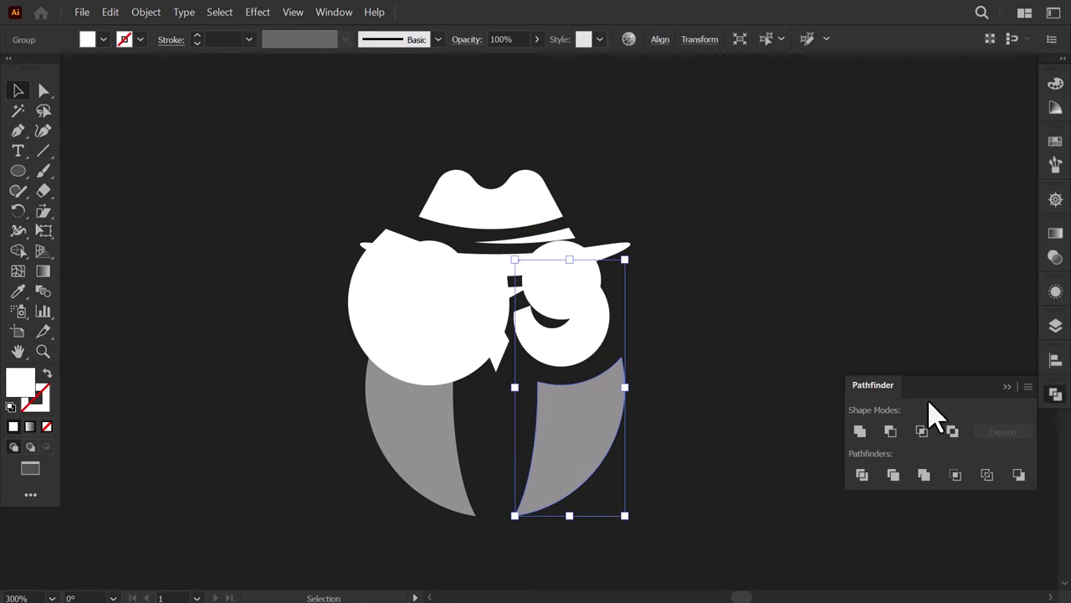
click(1019, 387)
click(782, 388)
Subtract the left offset eye shape from the left body half using Minus Front.
click(431, 359)
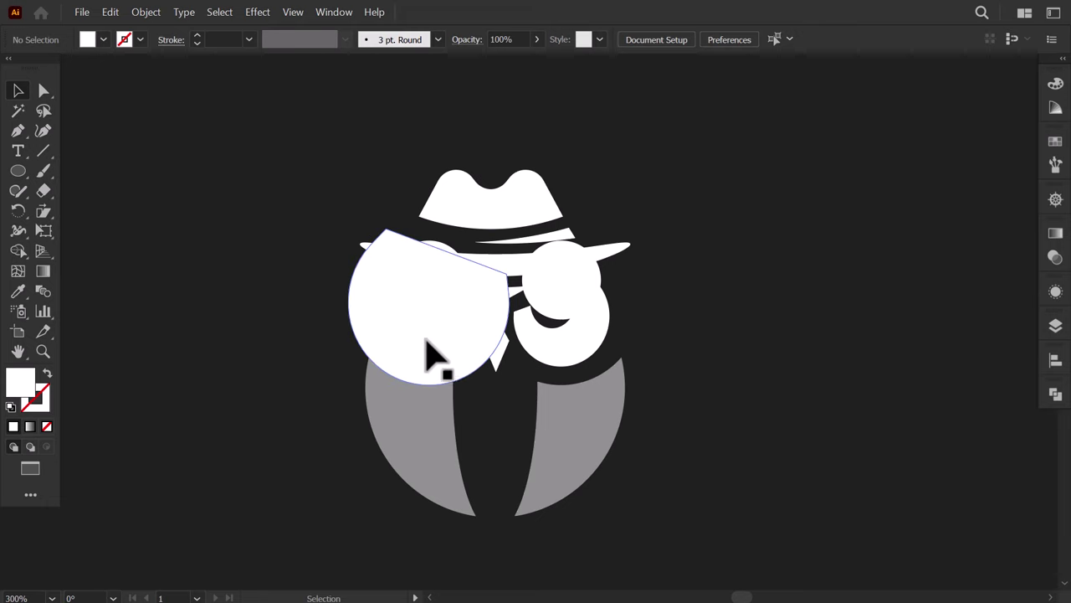
shift+click(430, 408)
click(1055, 395)
click(889, 431)
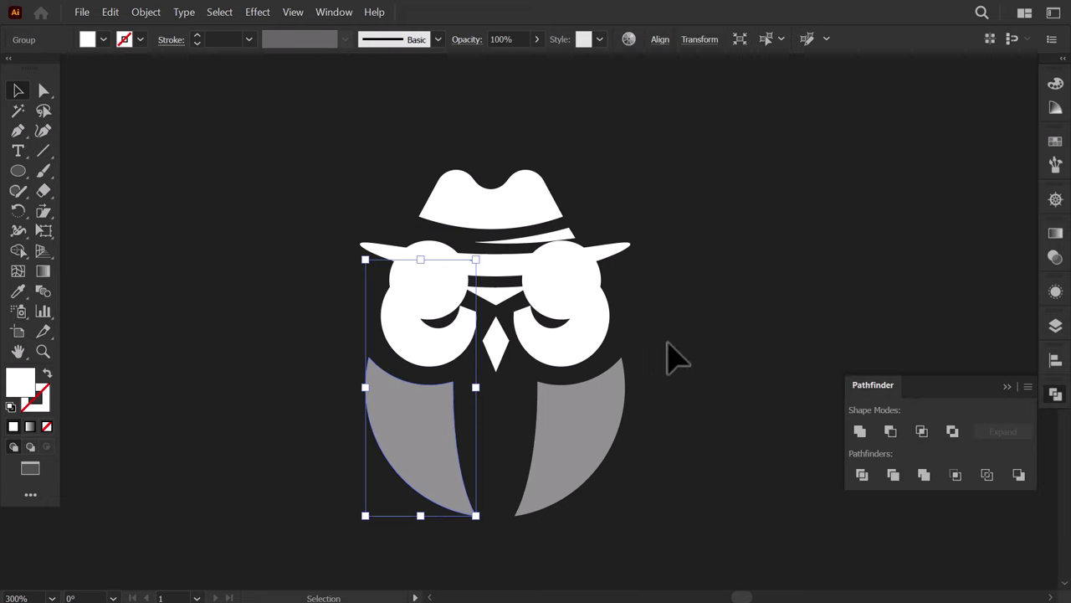
click(673, 354)
Delete the two leftover circles covering the pupils of both eyes.
click(562, 293)
shift+click(430, 287)
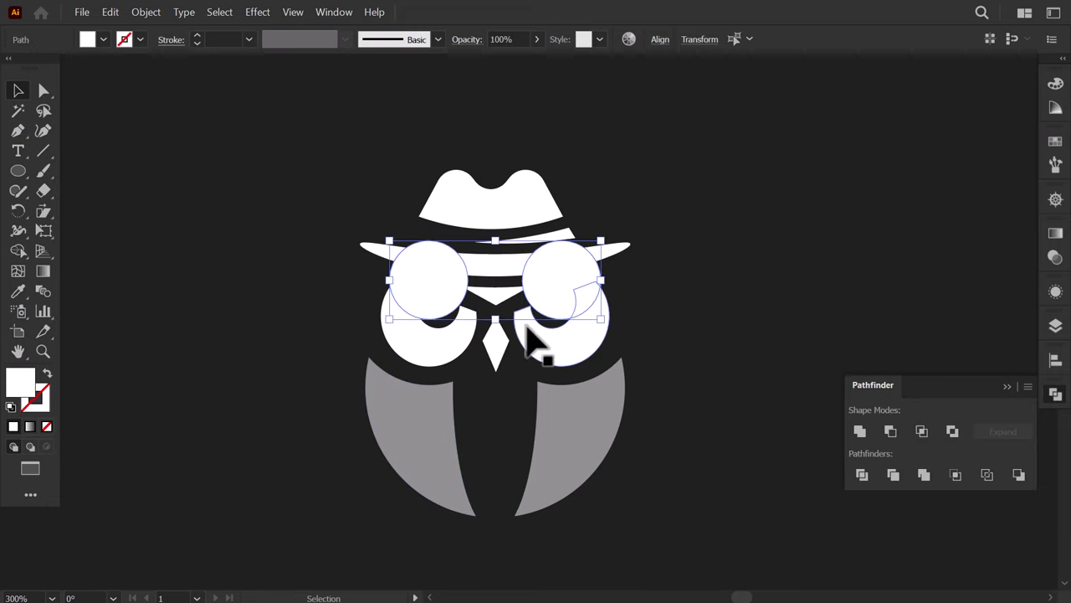
key(Delete)
click(1007, 386)
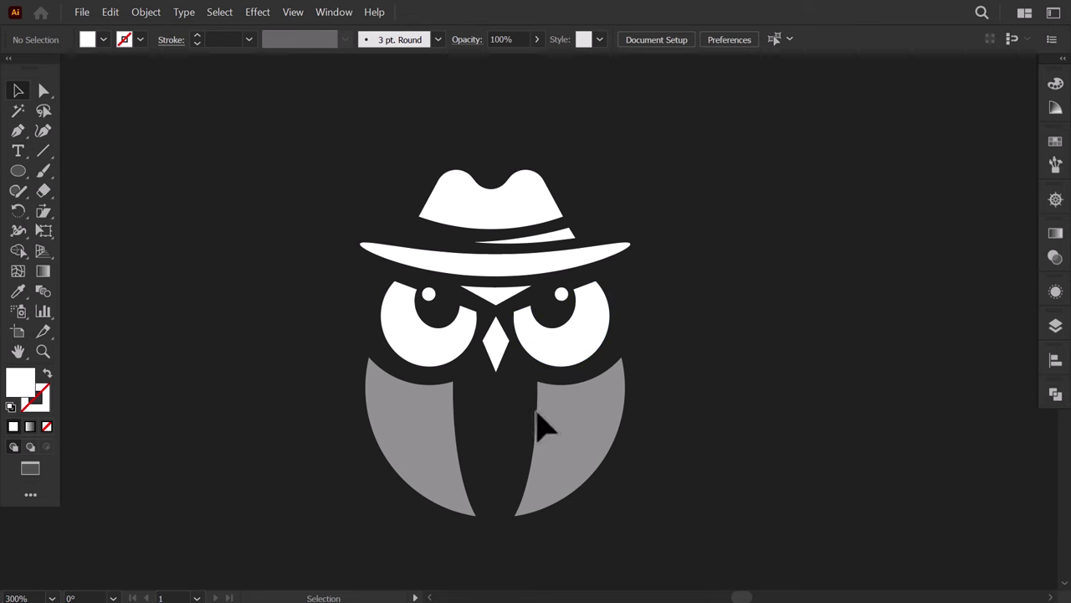
Isolate the right body half's group and delete its tiny stray path under the hat brim.
click(593, 429)
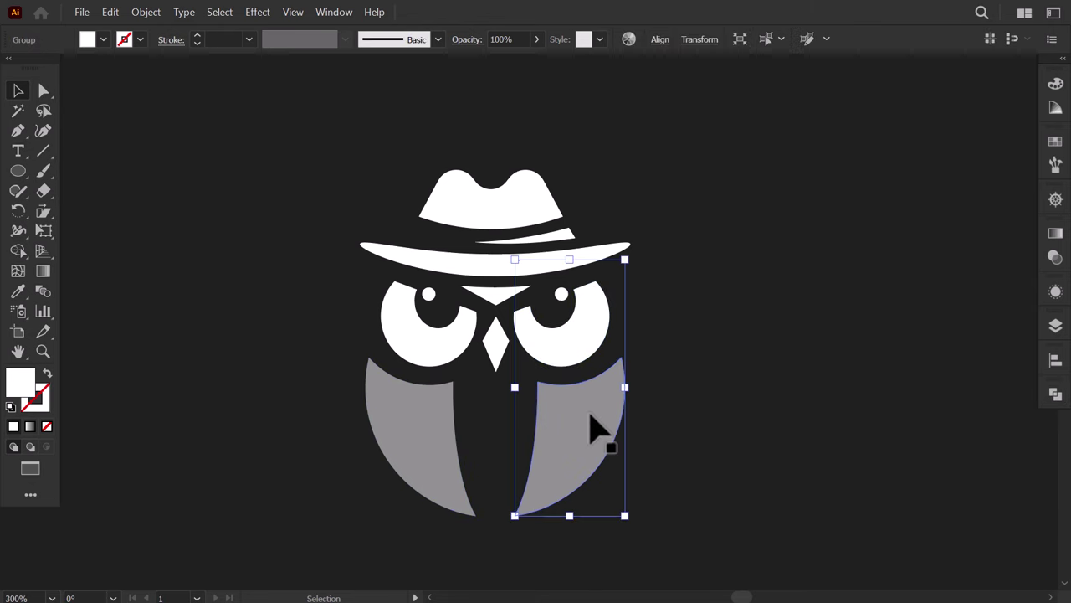
double_click(574, 430)
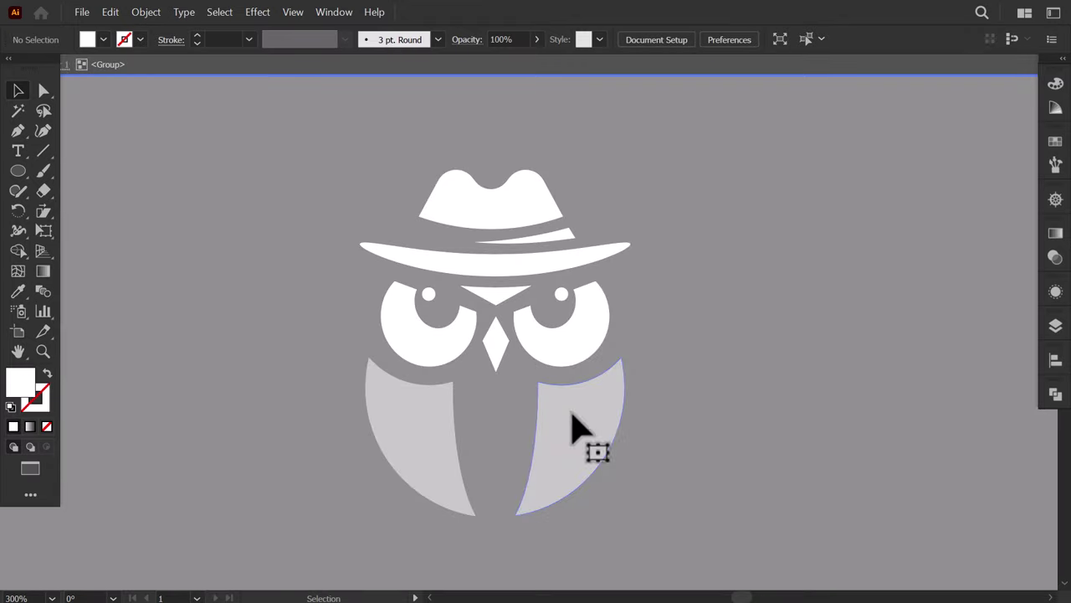
click(470, 349)
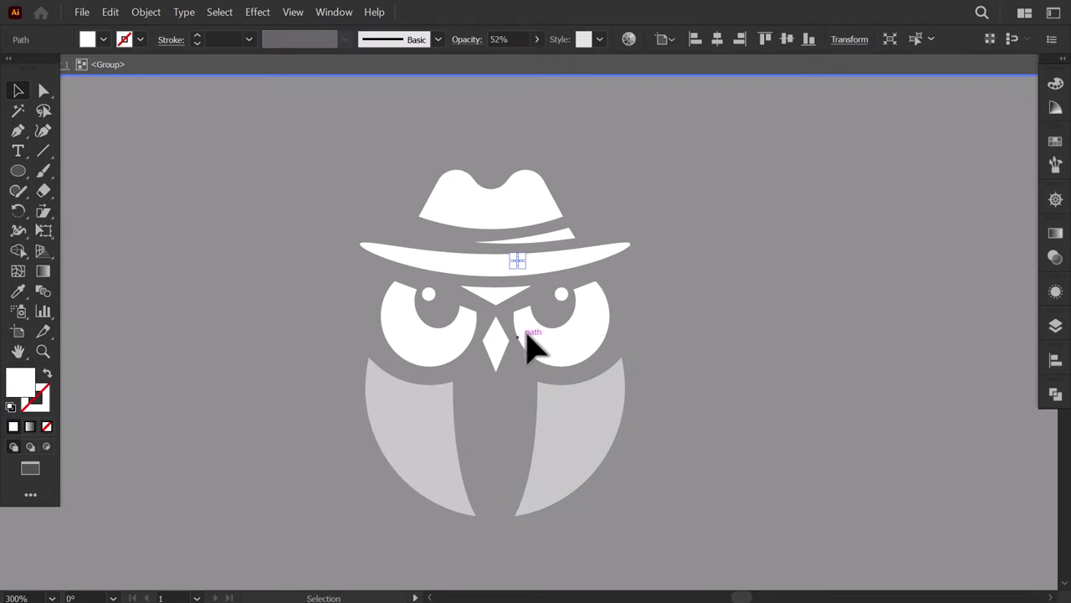
click(592, 291)
key(Escape)
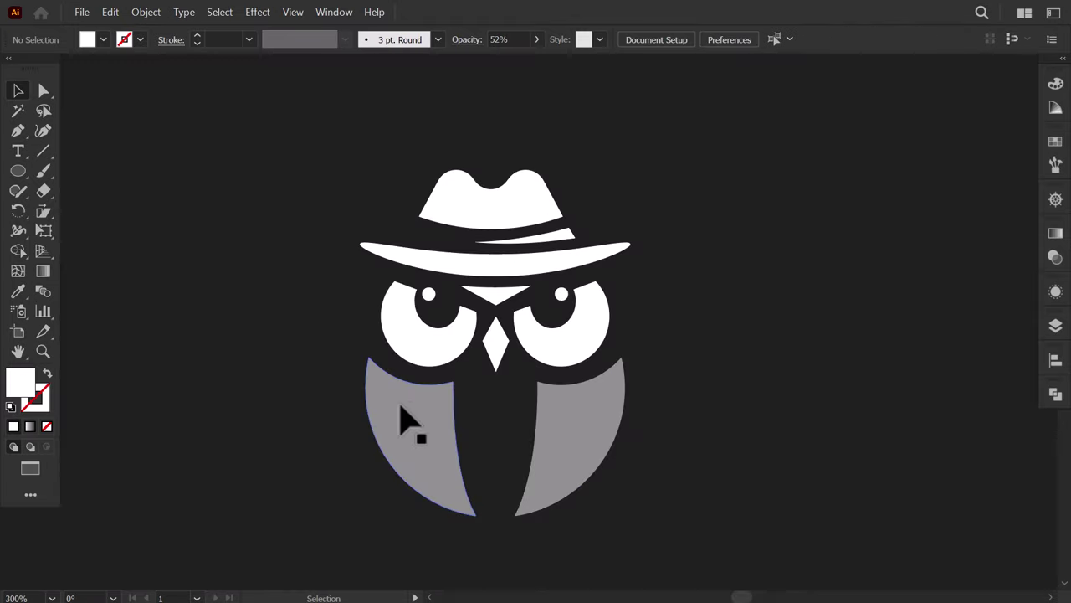
Isolate the left body half's group and remove its tiny stray path under the hat brim.
click(412, 415)
double_click(414, 413)
click(507, 335)
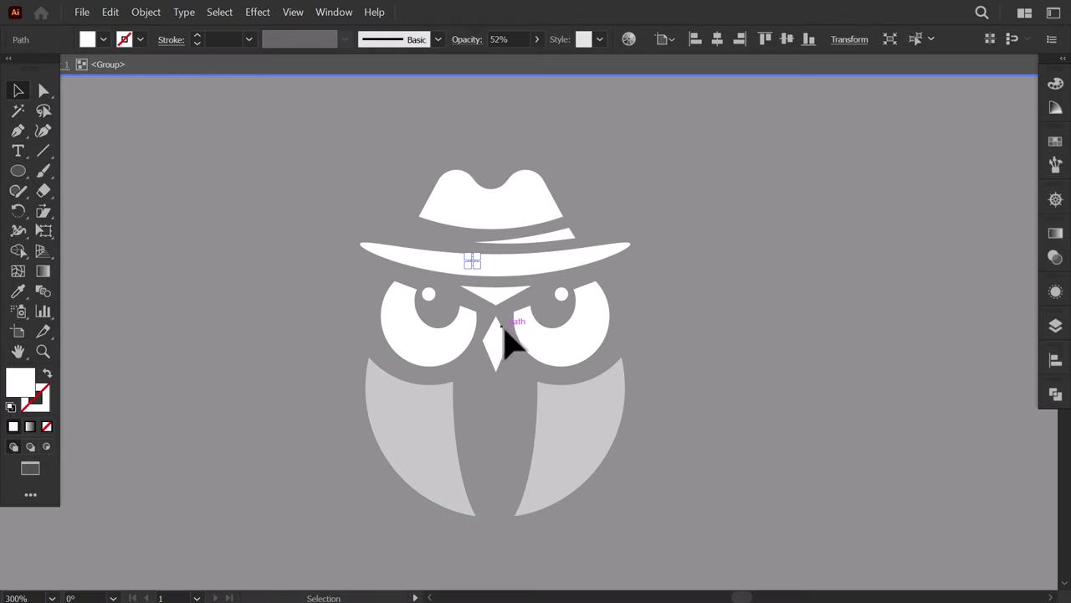
key(ctrl+shift+a)
key(Escape)
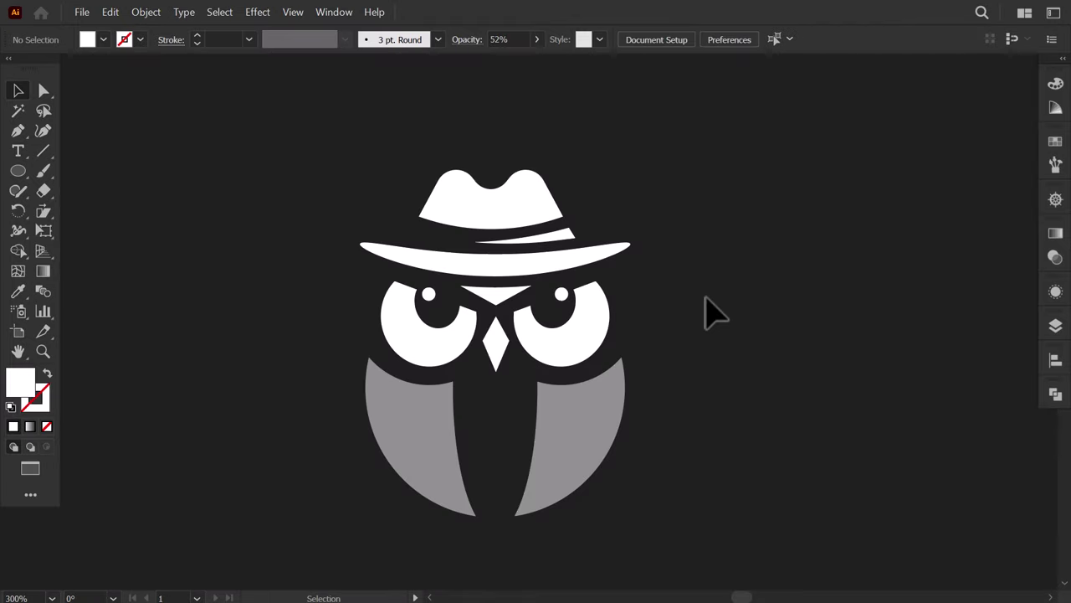
Raise the opacity of the right and left body halves to 100% within their groups.
double_click(598, 431)
click(598, 431)
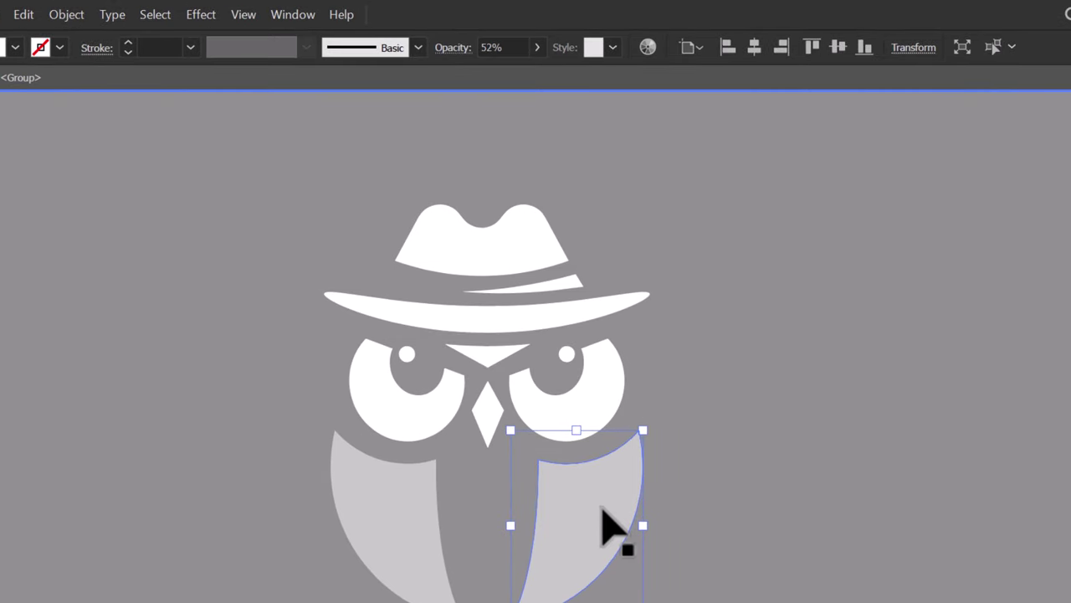
click(538, 48)
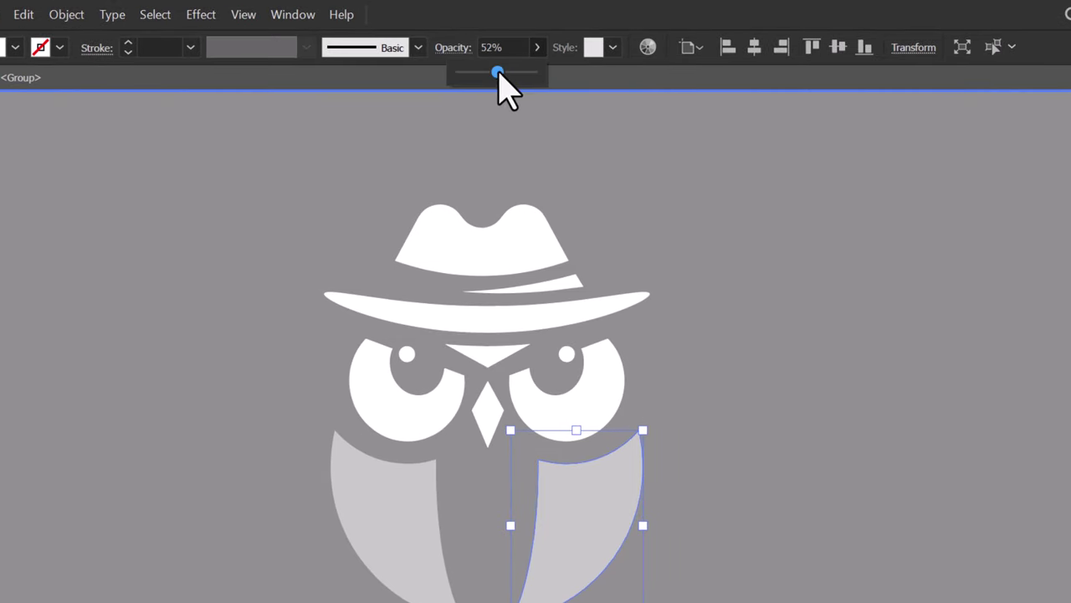
drag(498, 74, 567, 108)
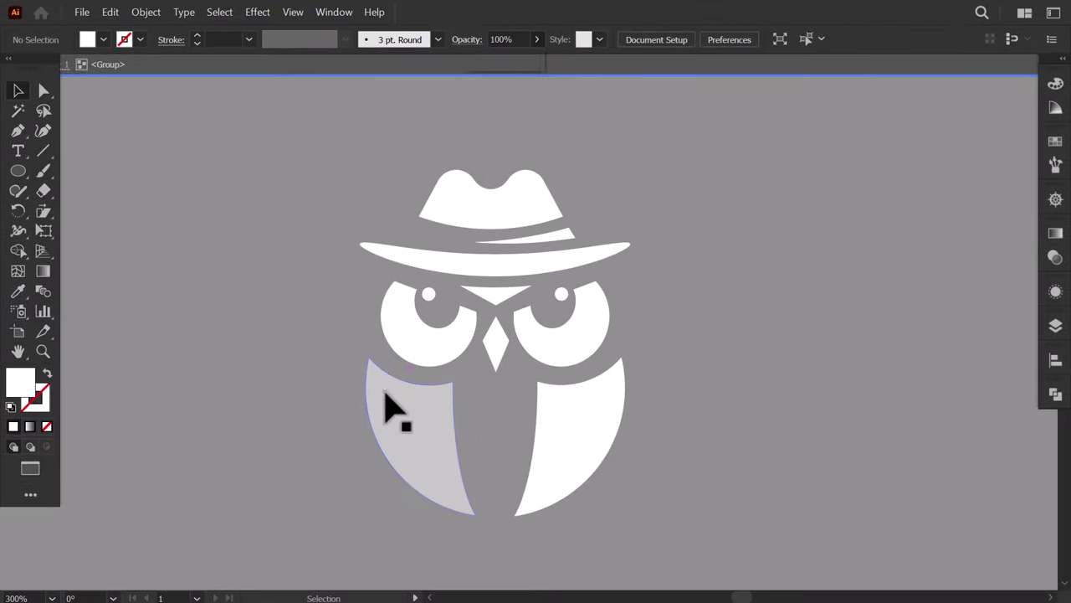
click(393, 410)
click(538, 39)
drag(494, 60, 538, 60)
double_click(186, 258)
Draw a circle beside the owl's body and give it a stroke in the sampled dark background colour with no fill.
key(l)
drag(673, 328, 844, 498)
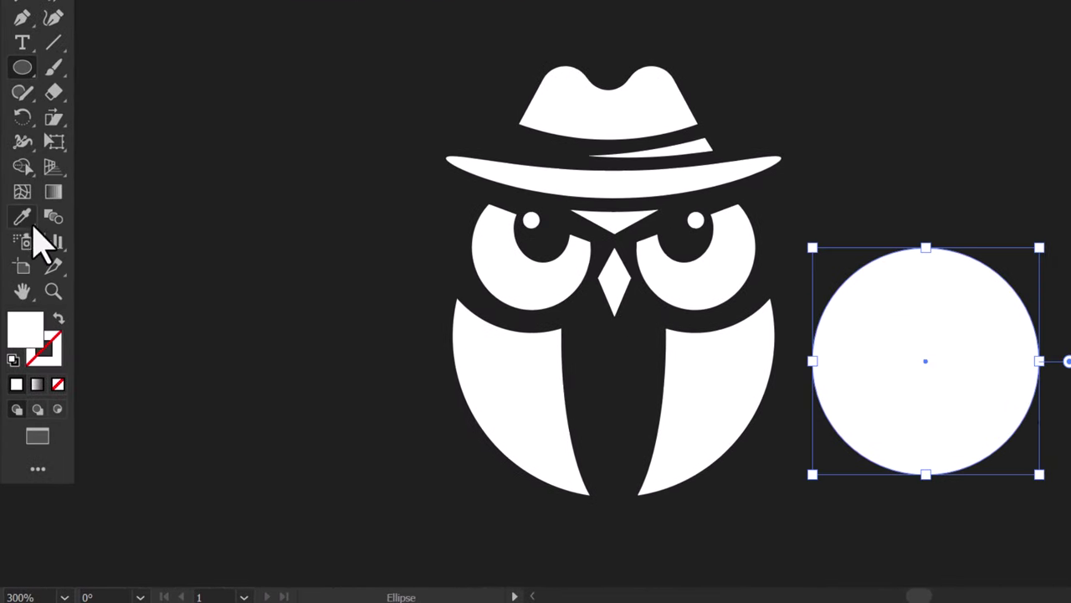
click(22, 217)
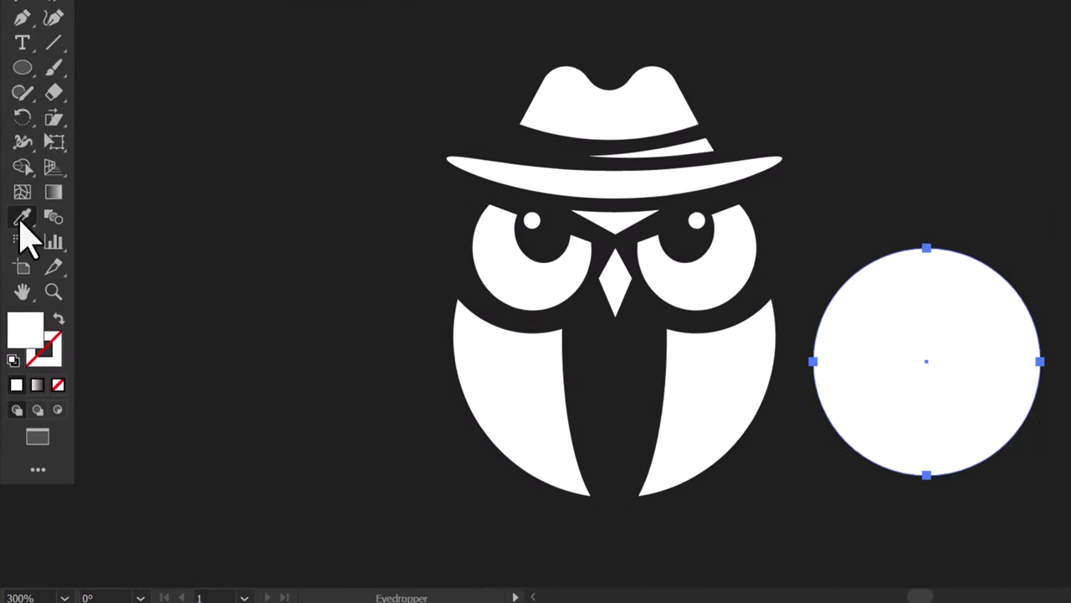
click(188, 169)
key(v)
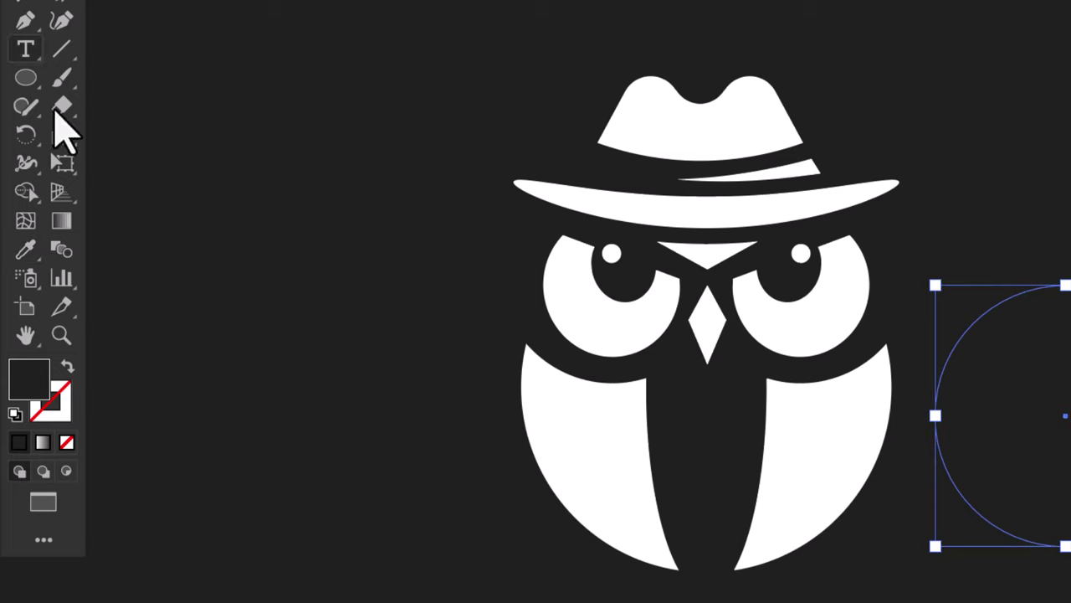
click(68, 368)
Position the outlined circle over the outer part of the right body half and set its stroke to 6 pt.
drag(969, 303, 661, 400)
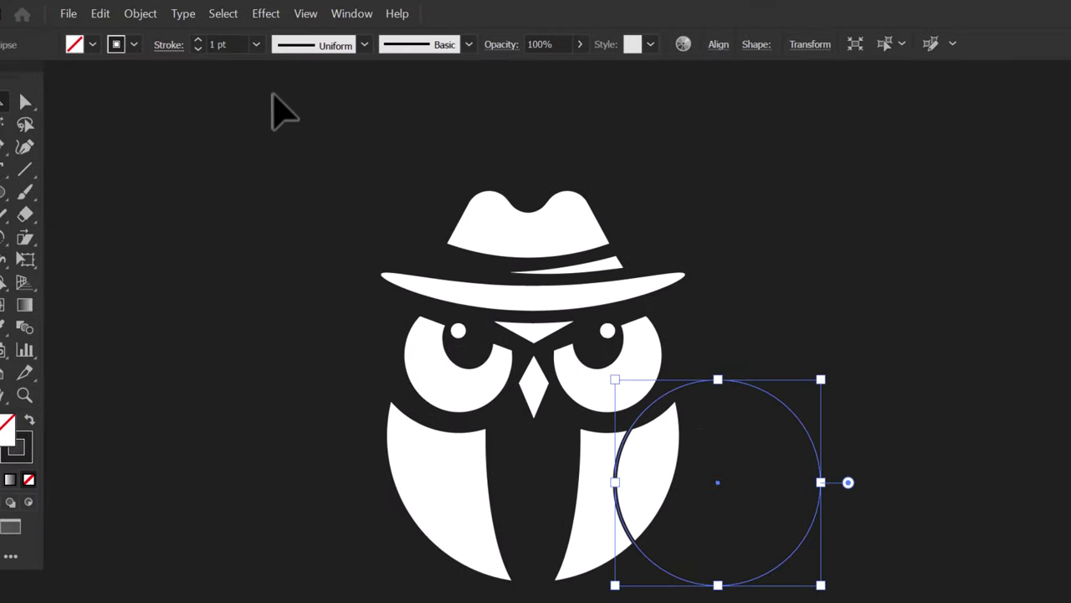
click(256, 44)
click(276, 238)
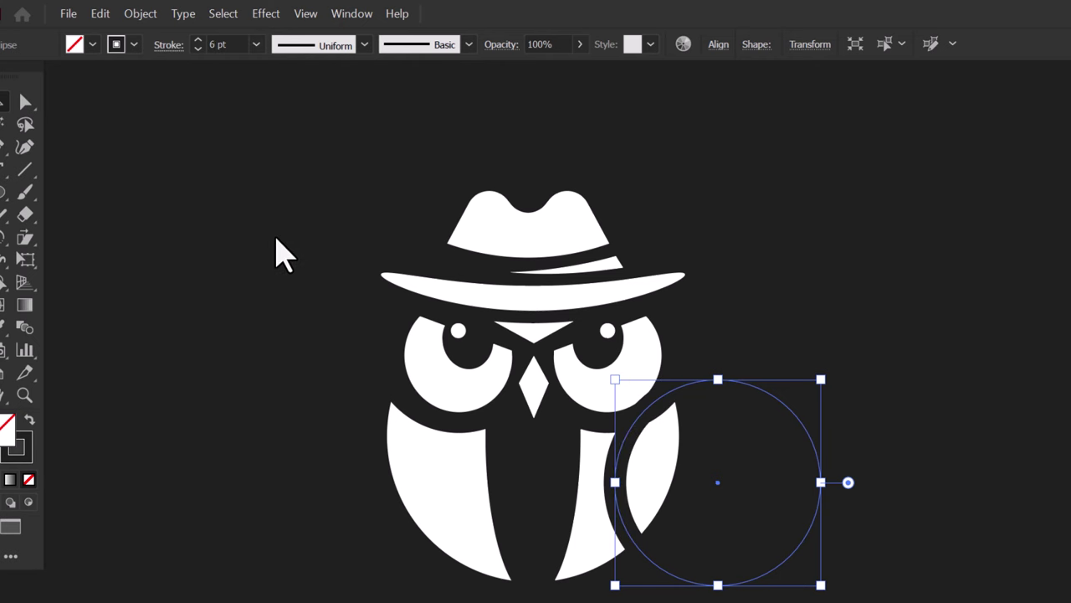
drag(750, 390, 748, 409)
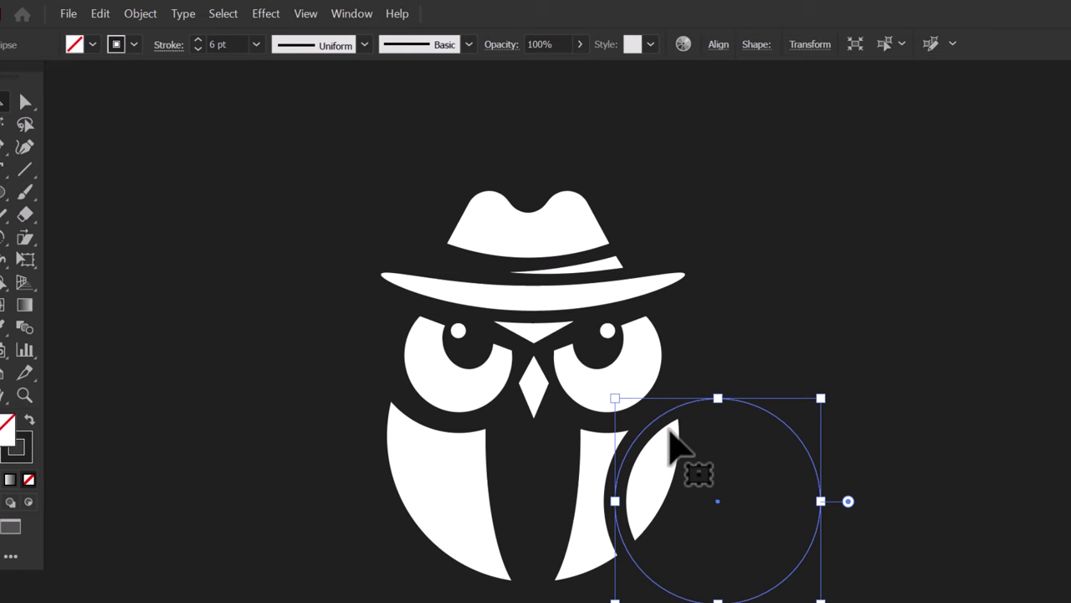
Expand the circle's fill and stroke, and subtract the resulting ring from the right body half using Minus Front.
click(140, 13)
click(237, 263)
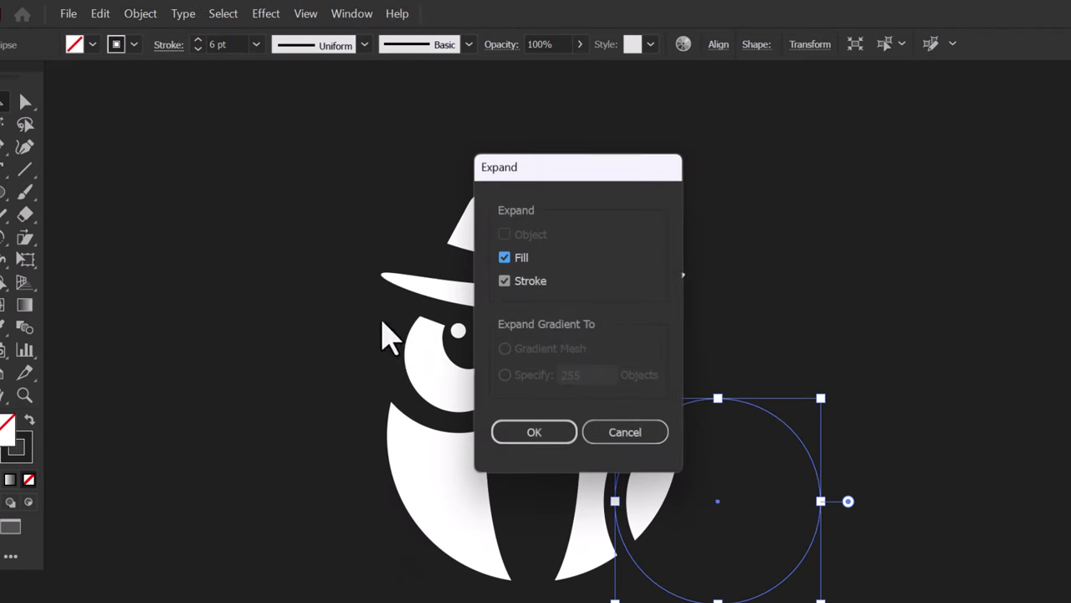
click(527, 428)
shift+click(654, 506)
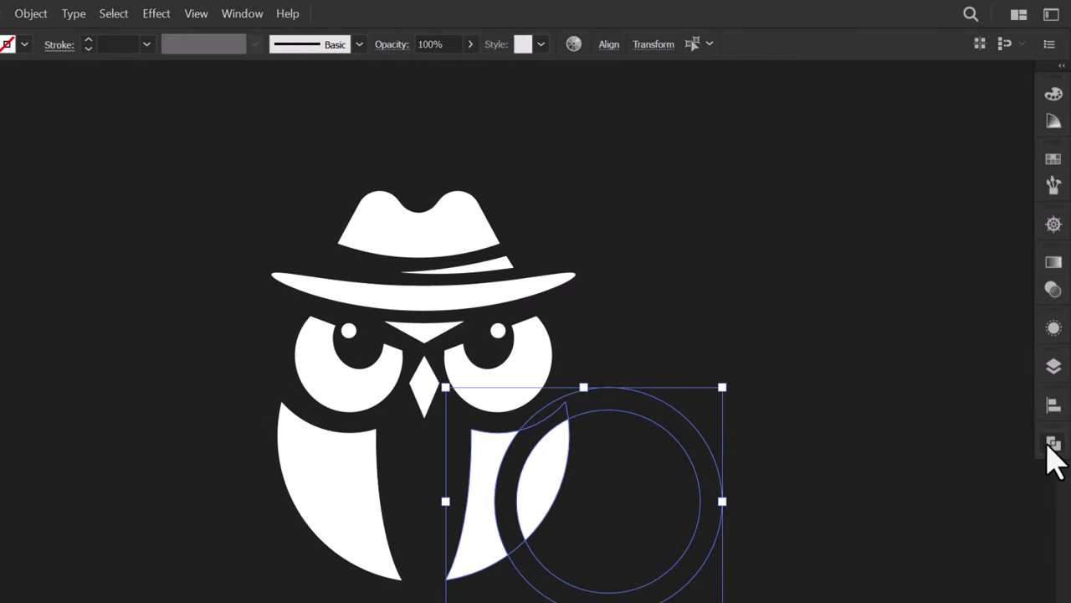
click(1053, 443)
click(867, 484)
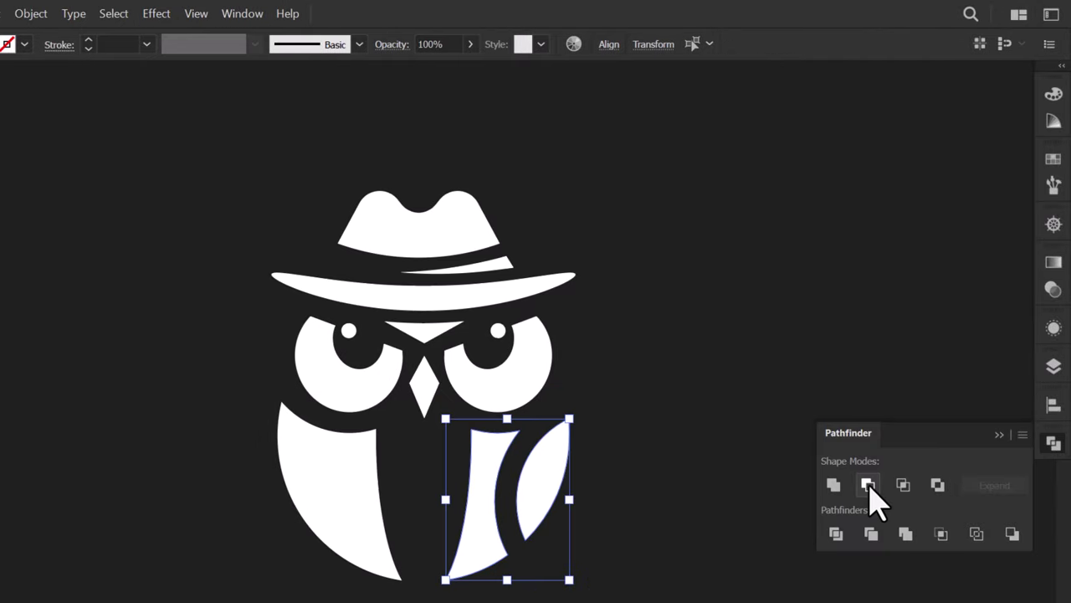
click(999, 434)
click(691, 425)
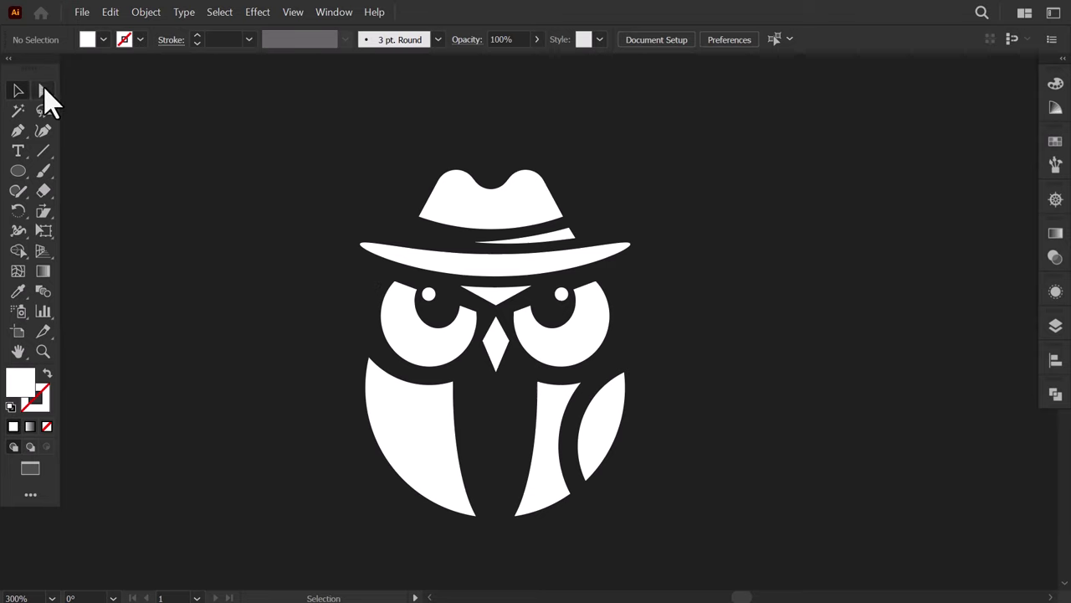
Round the lower outer corner of the right half's inner piece and delete the left body half.
click(559, 490)
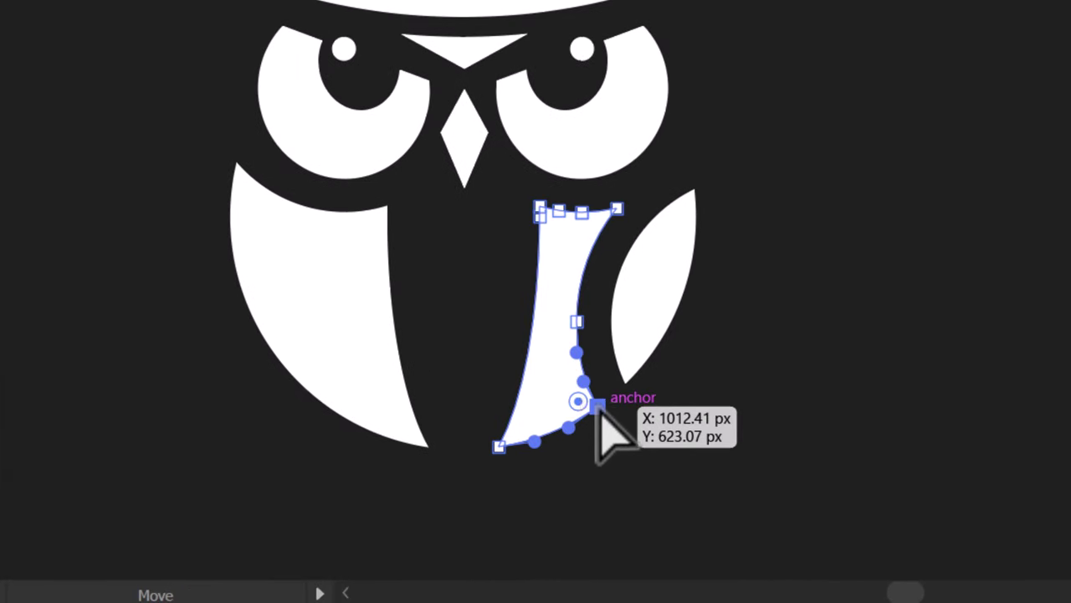
drag(579, 404, 540, 388)
click(206, 232)
key(v)
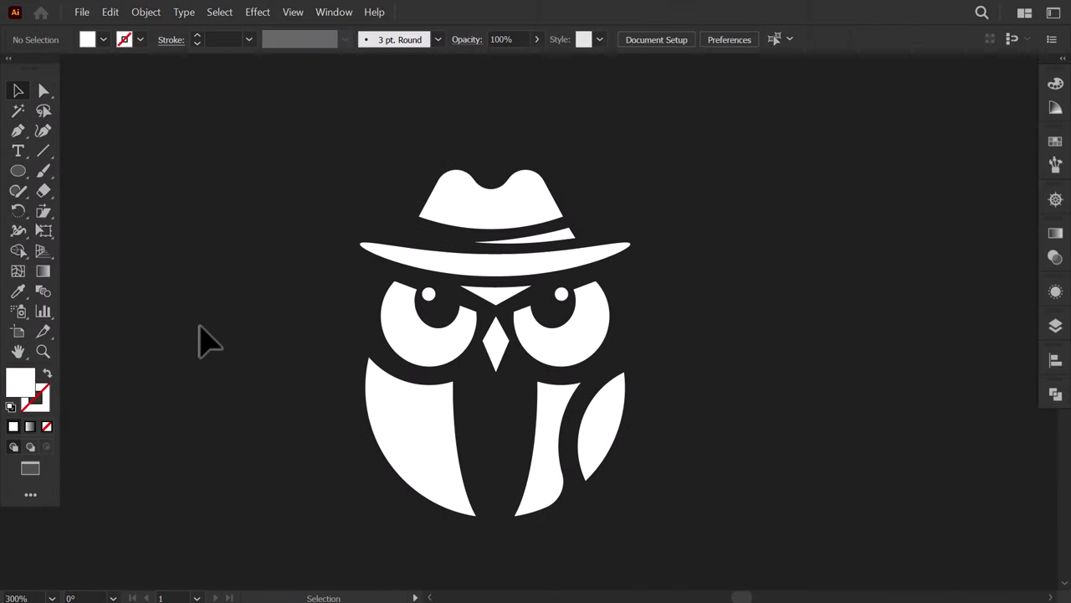
click(425, 451)
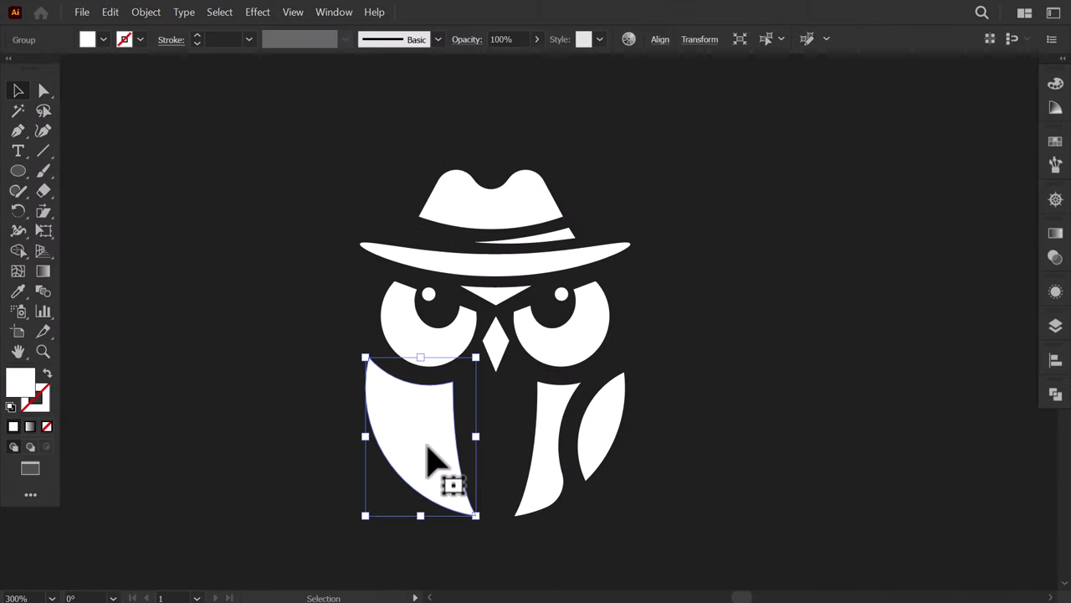
key(Delete)
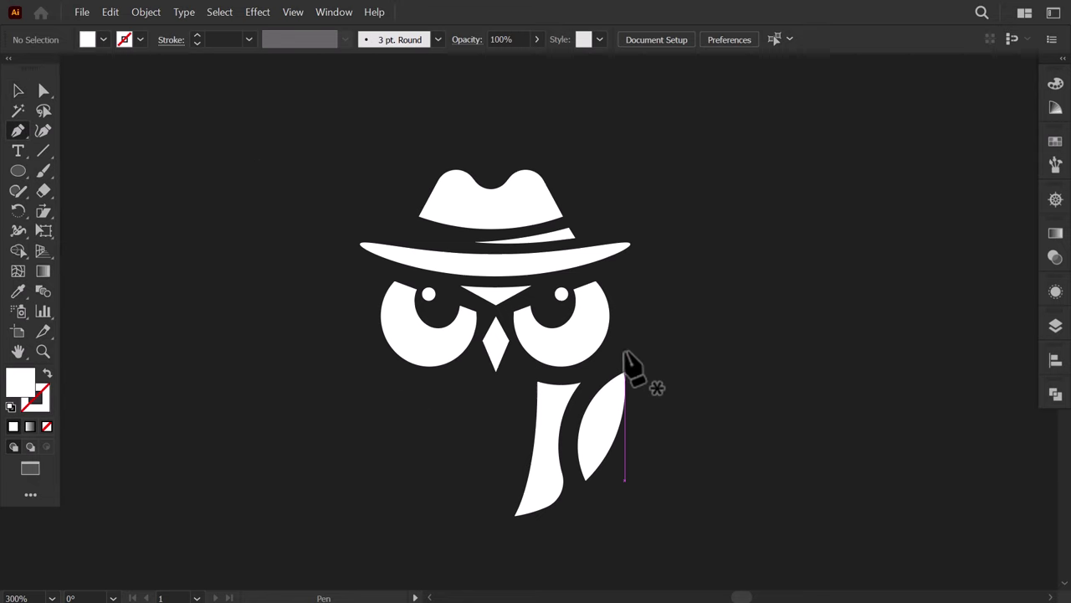
Draw a closed triangular shape with a curved inner side beside the right eye using the Pen tool.
click(619, 354)
click(668, 334)
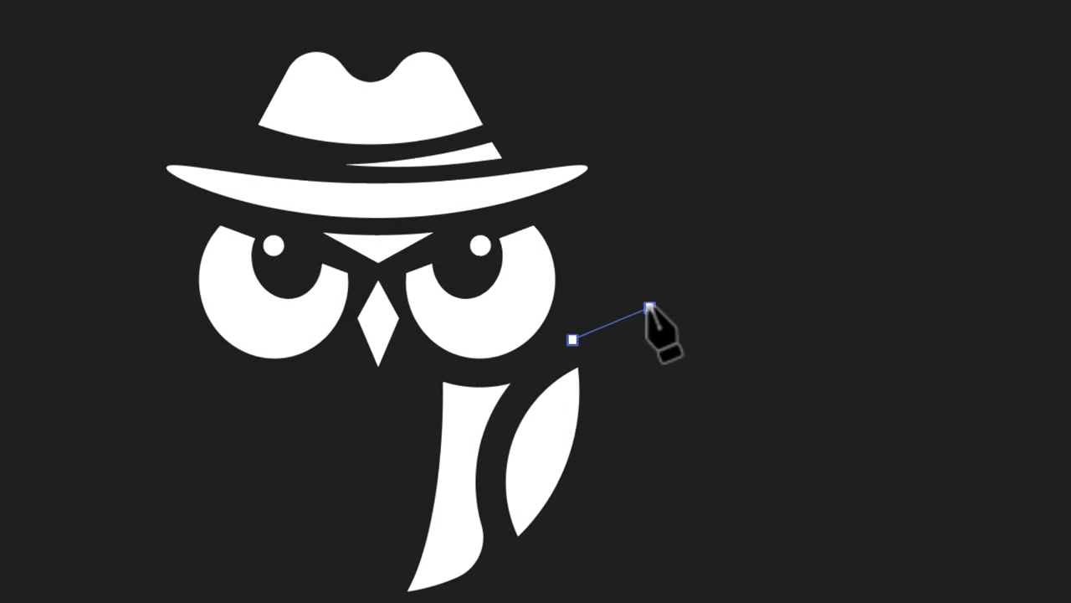
drag(572, 210, 591, 226)
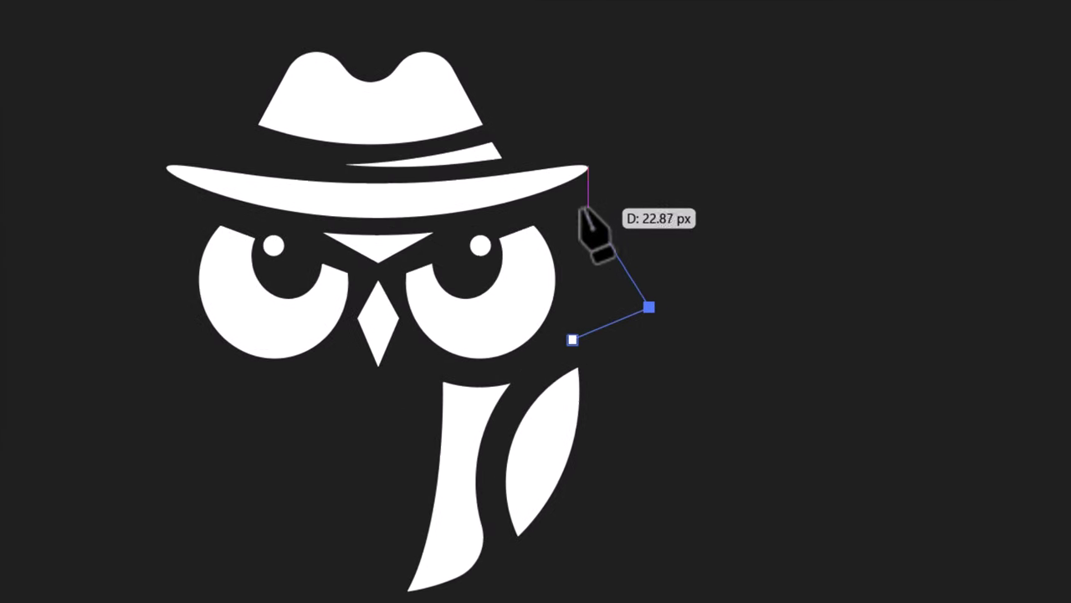
click(571, 339)
key(v)
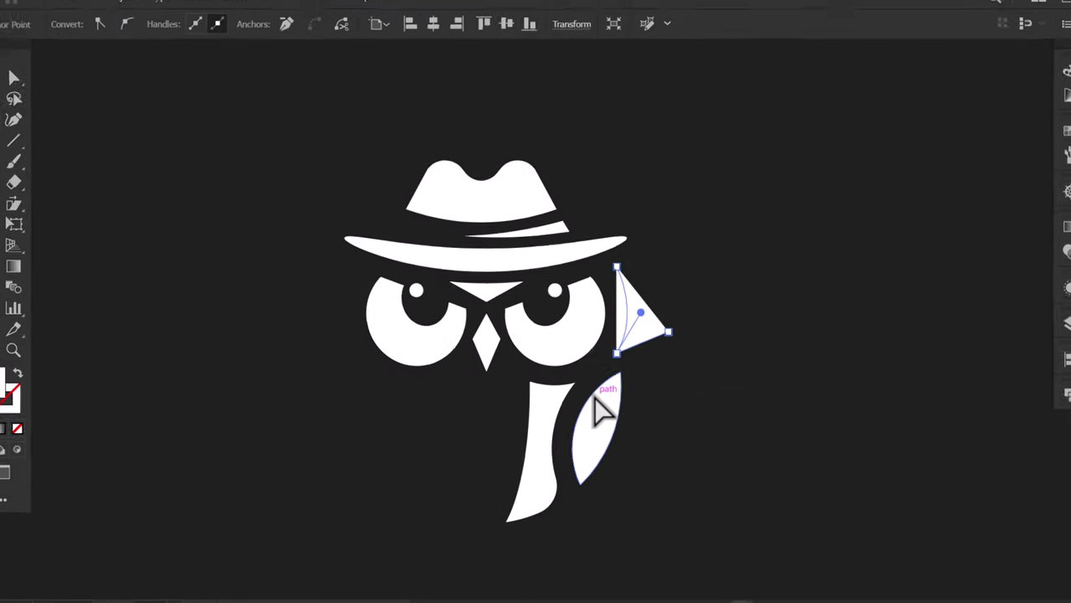
Duplicate the triangular shape beside the right eye and both right body pieces toward the owl's left side.
click(0, 82)
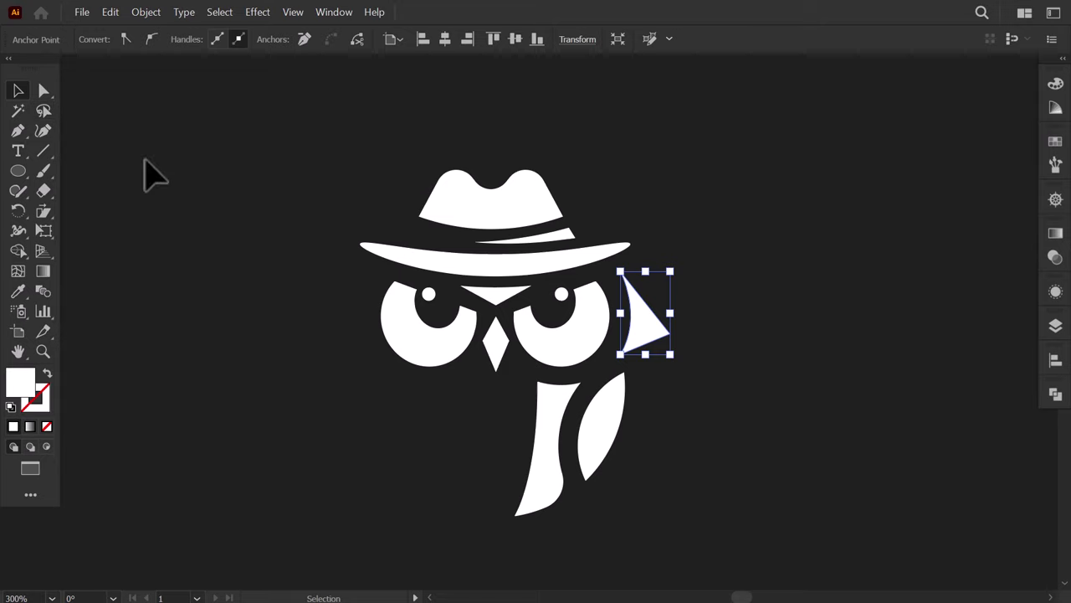
click(155, 176)
click(650, 339)
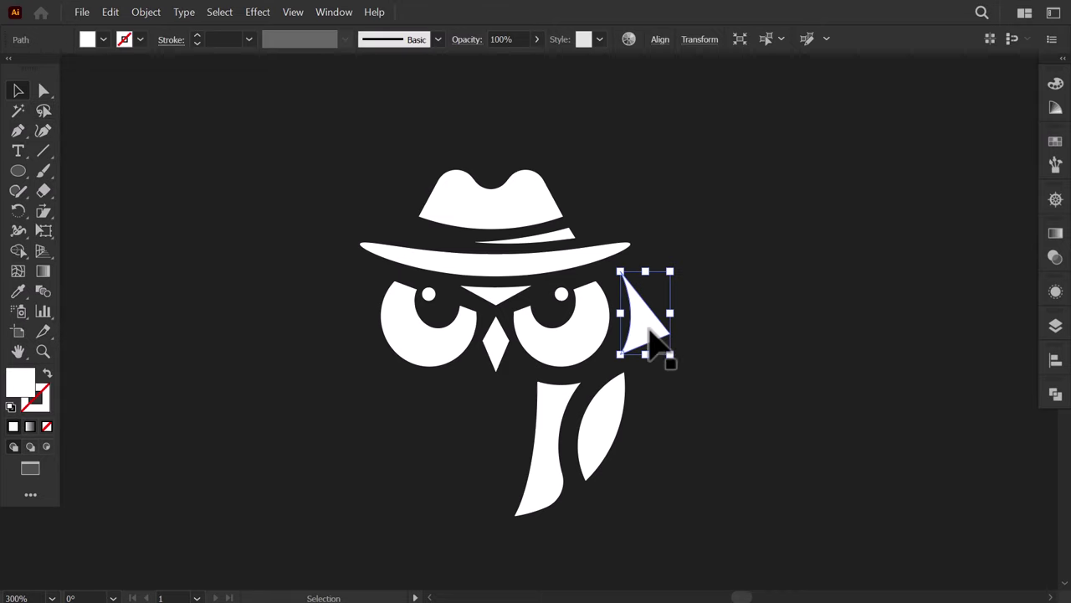
shift+click(609, 427)
drag(609, 431, 421, 402)
Reflect the duplicated pieces across the vertical axis and move them 6.5 px outward to complete the owl's left side.
click(146, 12)
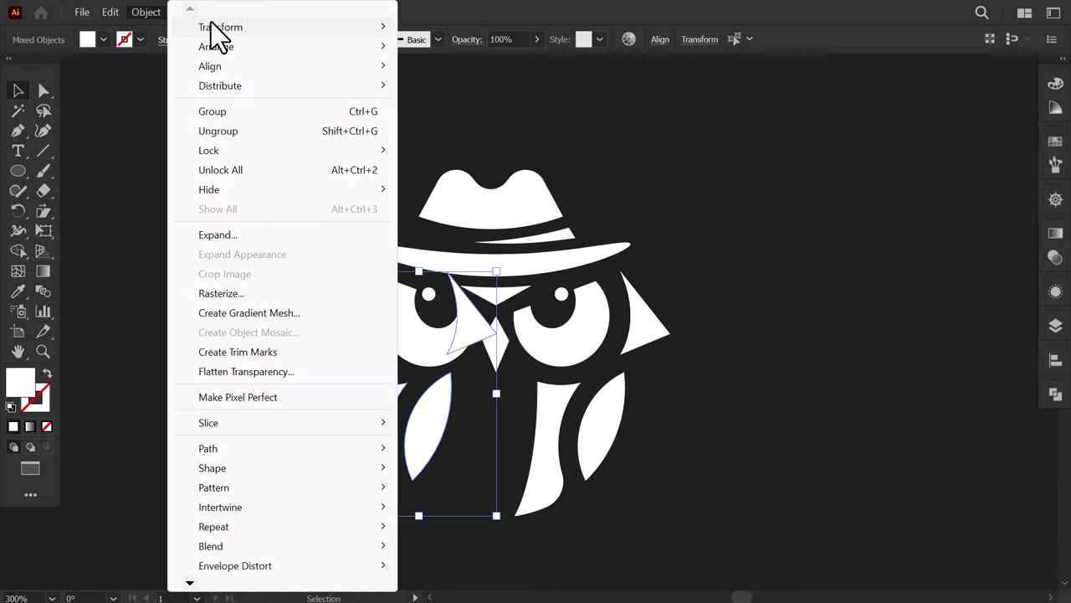
mouse_move(266, 29)
click(437, 92)
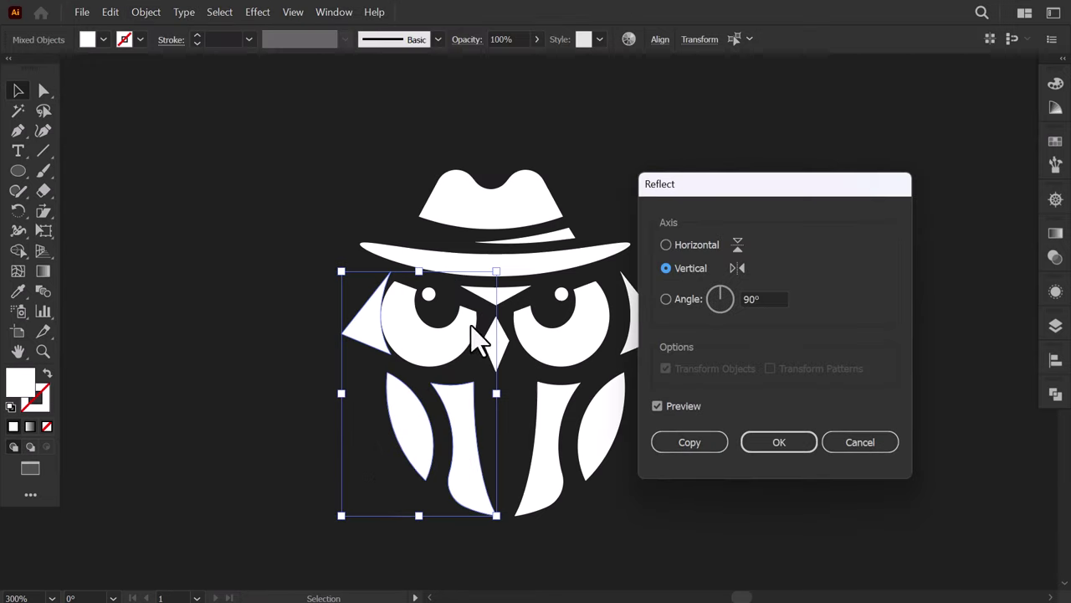
click(786, 449)
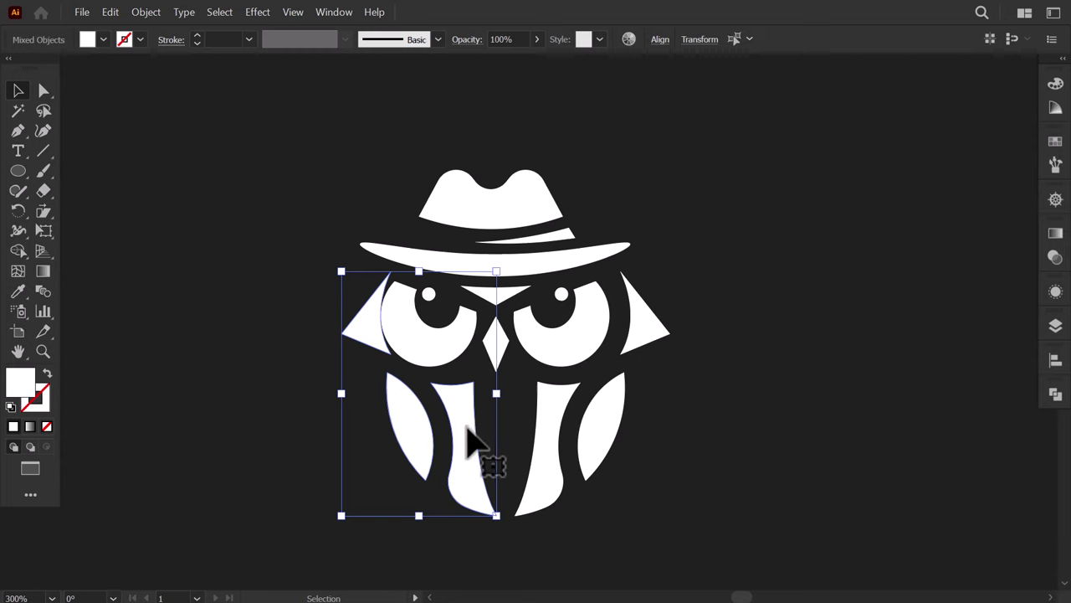
drag(470, 442, 448, 443)
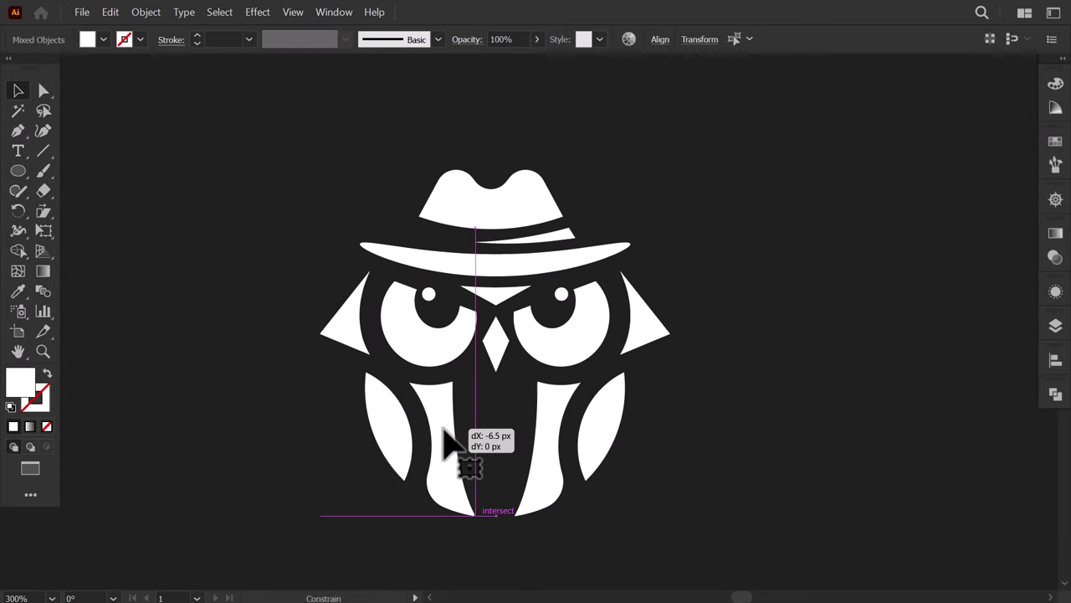
drag(448, 443, 448, 443)
click(710, 448)
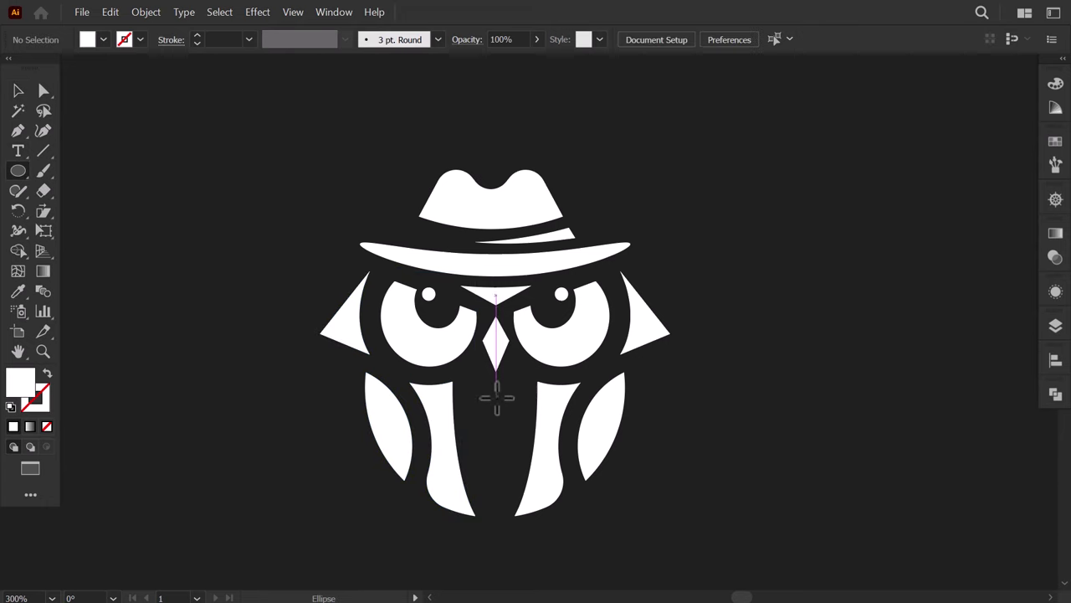
Draw a small white circle centred below the beak and repeat it twice downward to form a column of three coat buttons.
drag(494, 399, 503, 410)
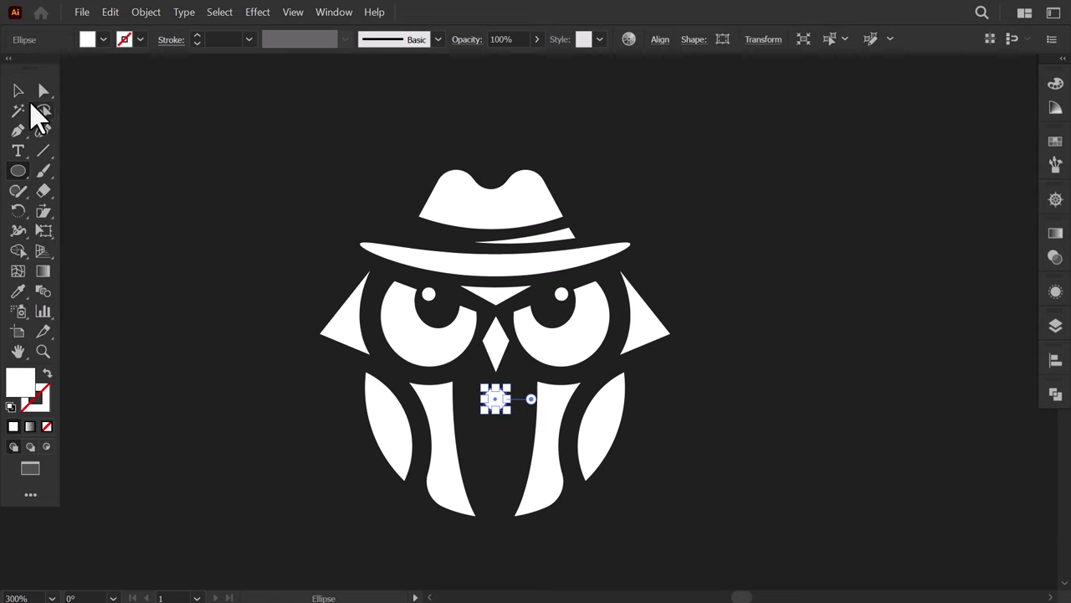
click(18, 90)
key(ctrl+shift+a)
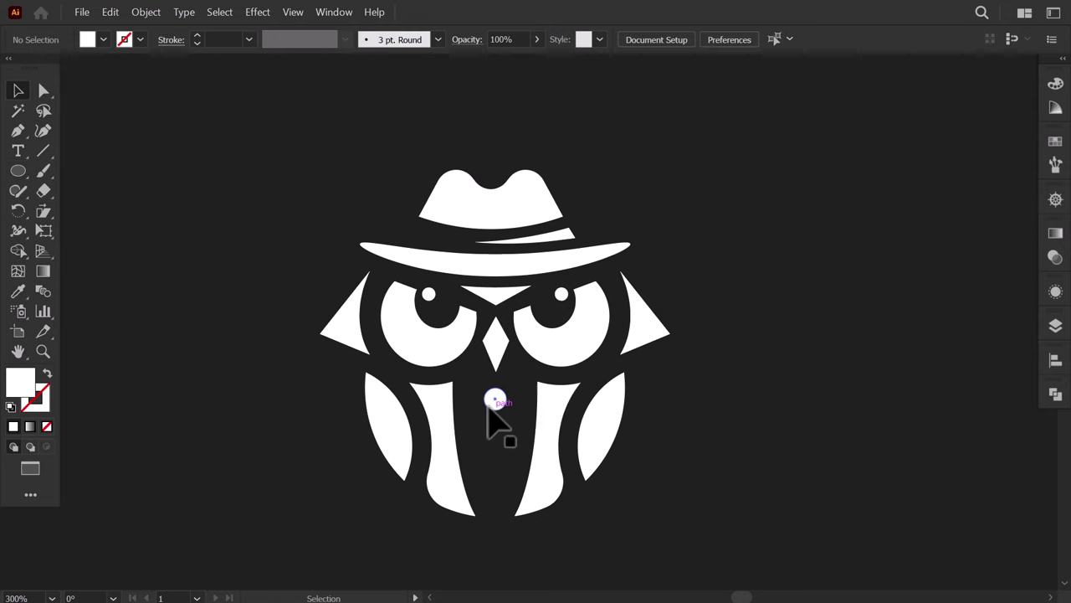
drag(495, 399, 496, 440)
key(ctrl+d)
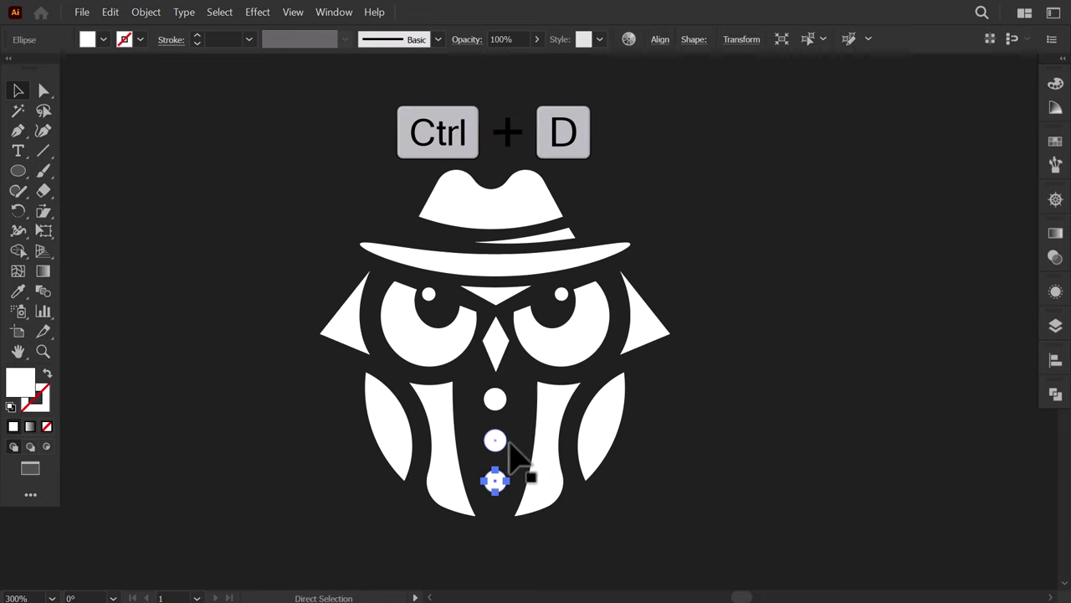
click(710, 376)
scroll(547, 363, down, 1)
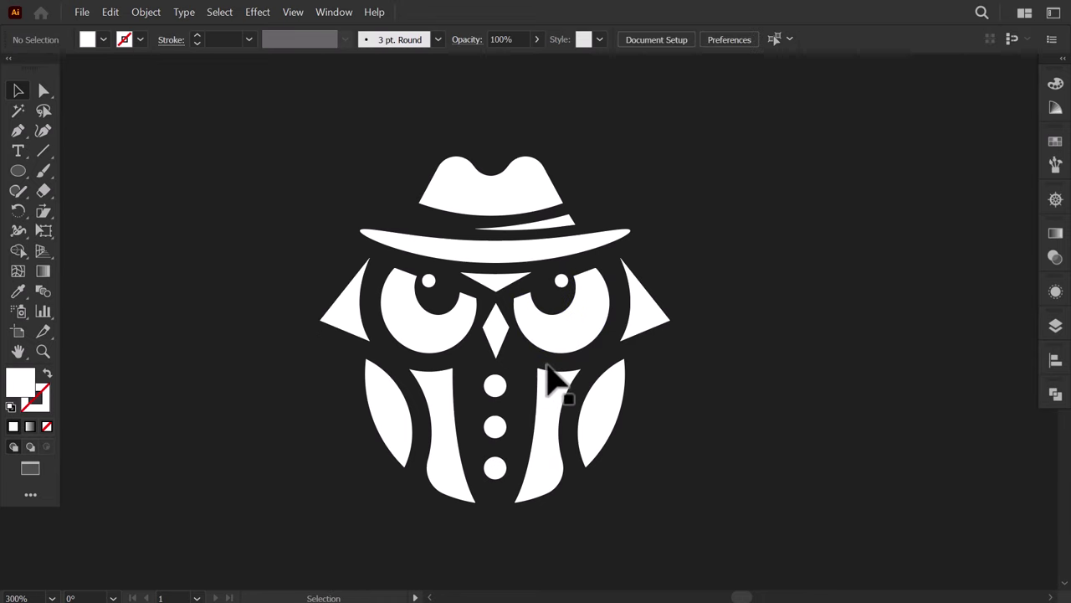
scroll(554, 381, down, 3)
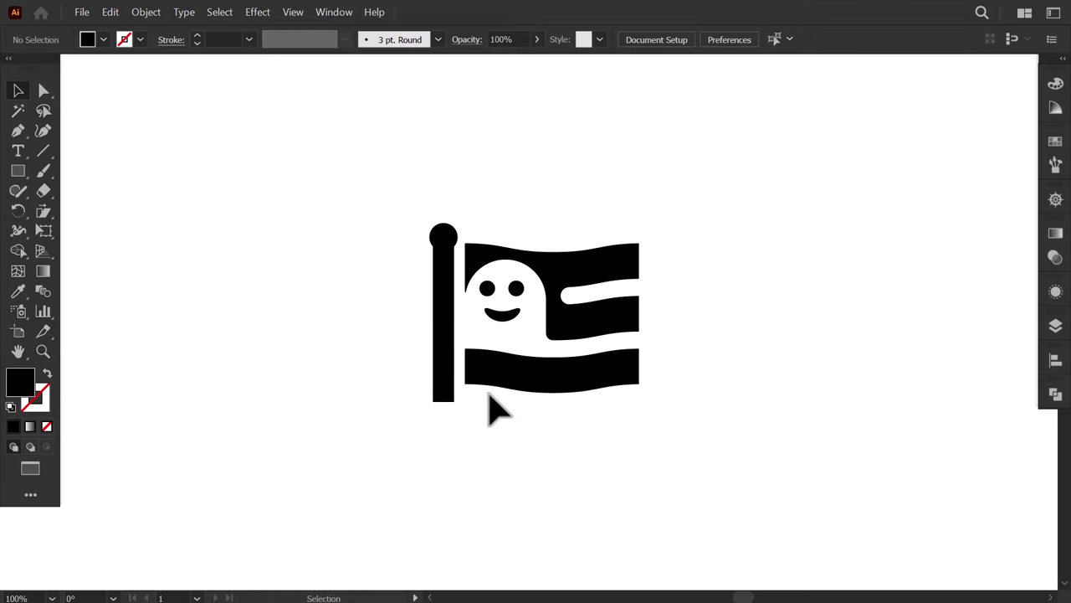
Draw a small upright rectangle overlapping the left edge of the flagpole and fill it white.
scroll(506, 352, up, 5)
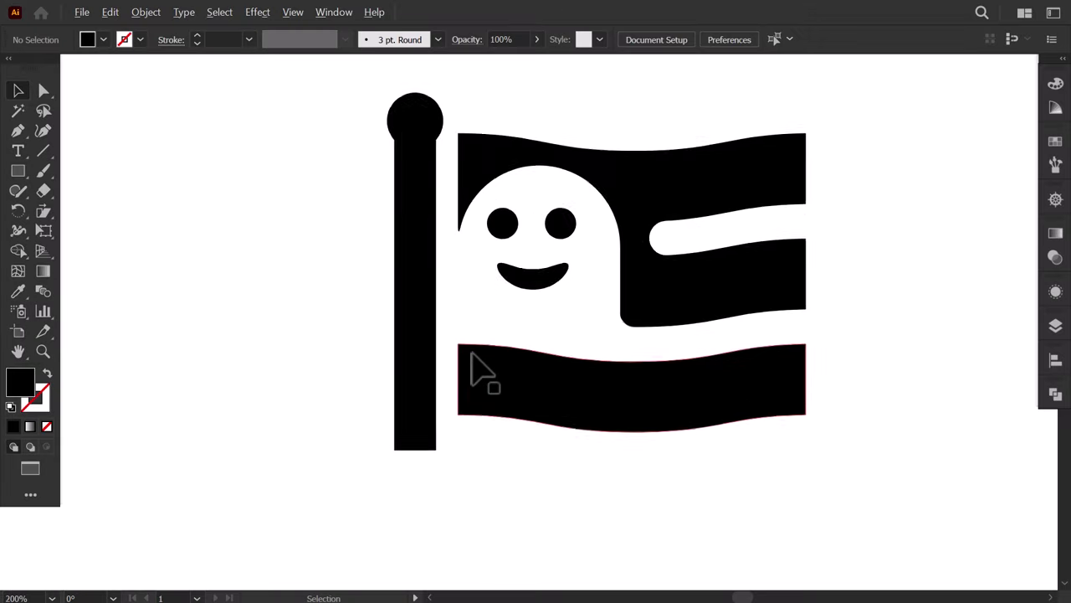
scroll(472, 354, up, 1)
scroll(472, 356, up, 1)
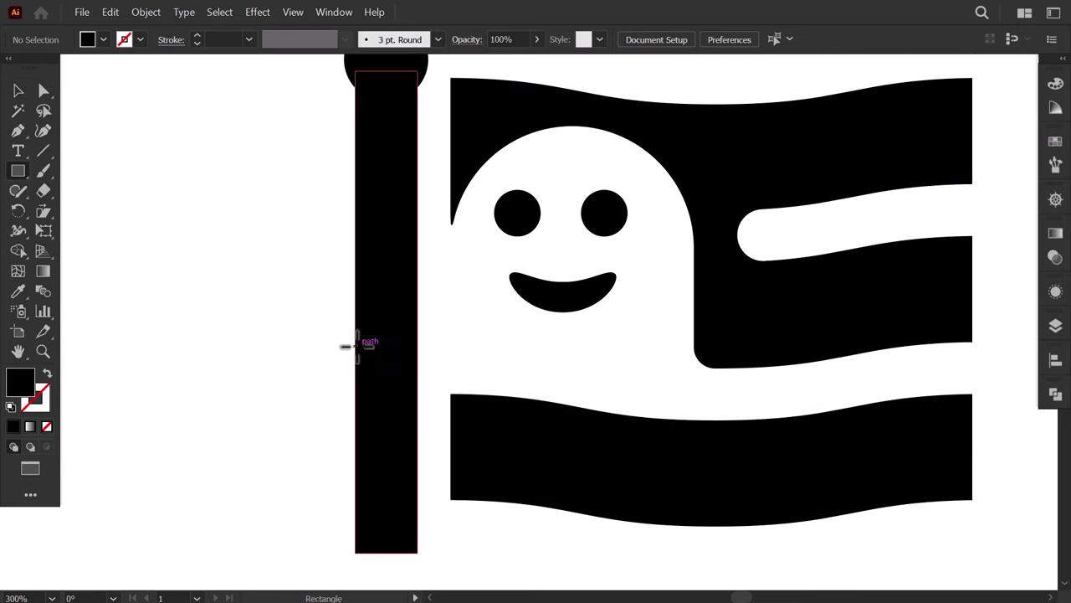
drag(340, 313, 384, 382)
click(103, 39)
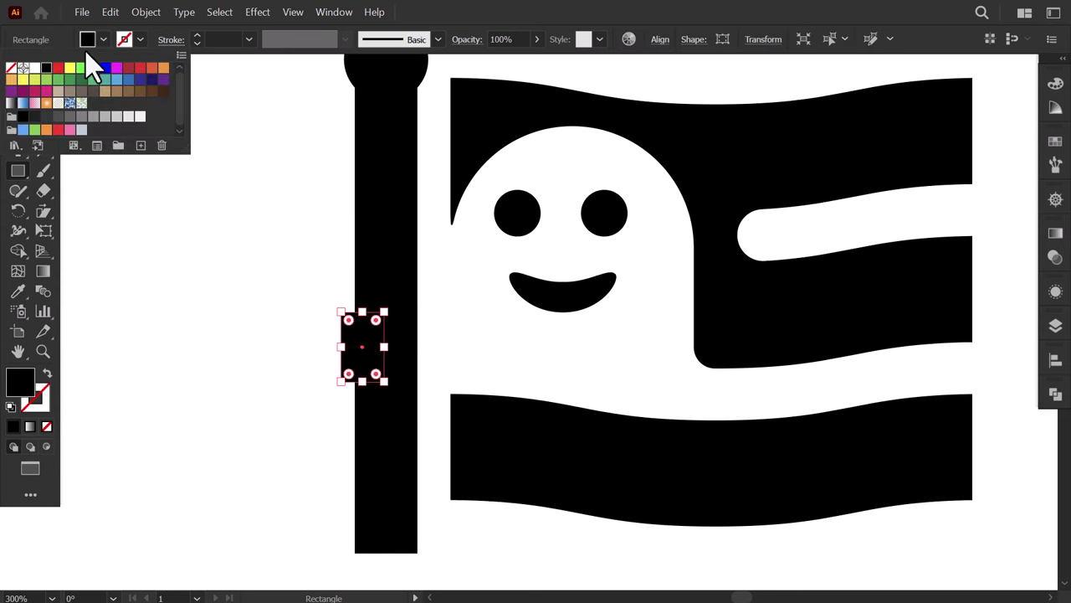
click(35, 68)
key(Escape)
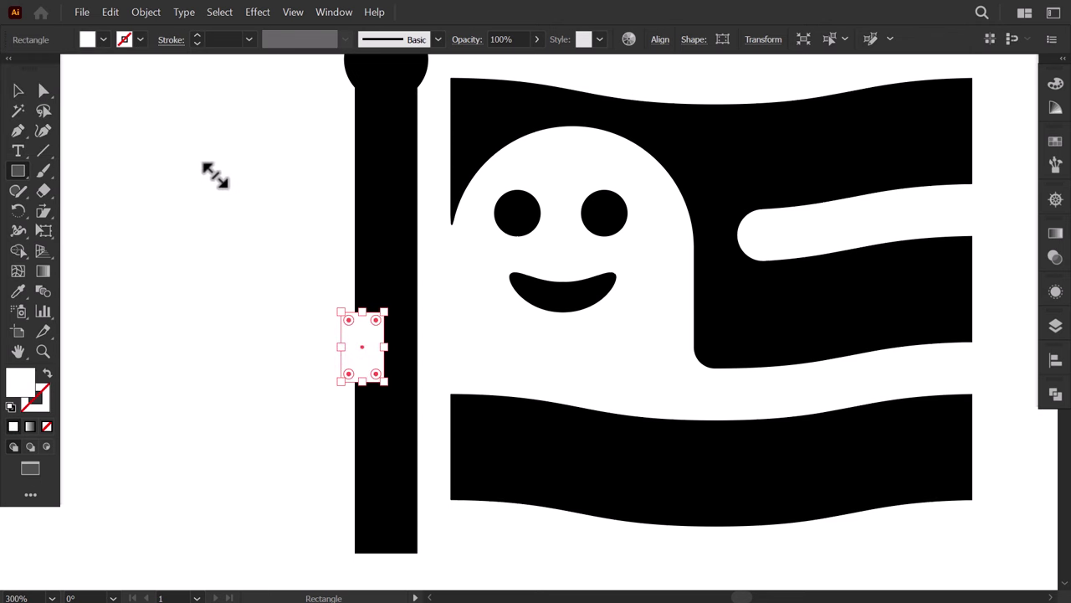
Round the two right-hand corners of the white rectangle and shift it slightly down along the flagpole.
click(44, 90)
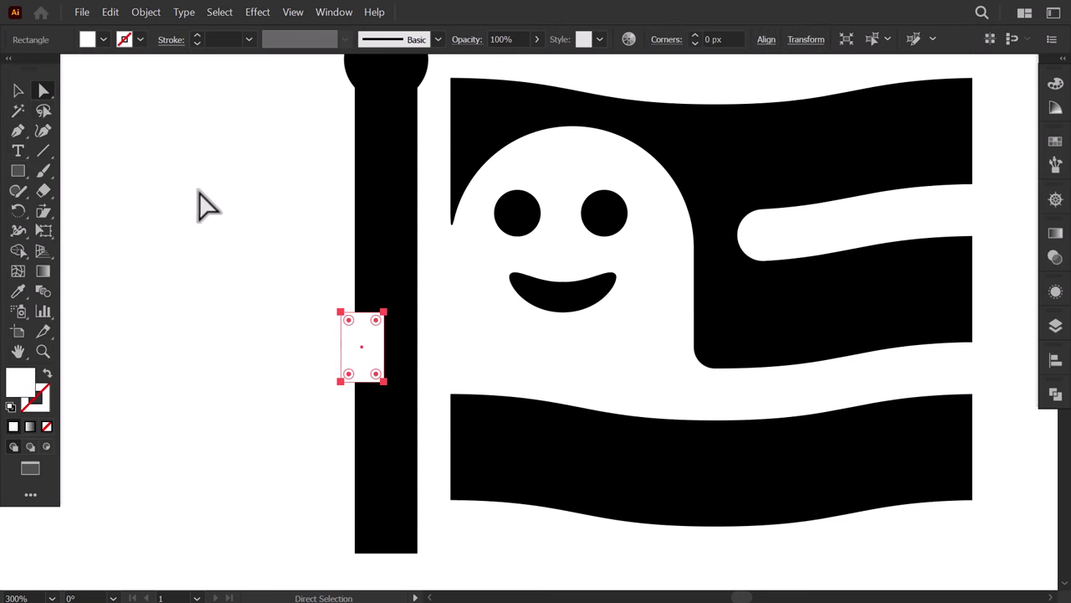
click(384, 312)
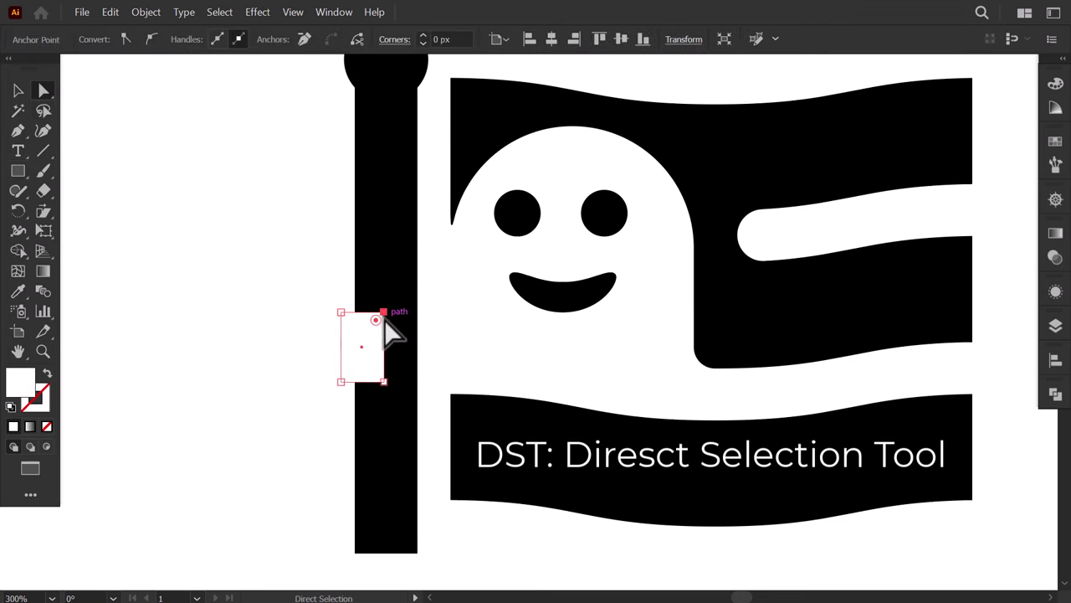
shift+click(384, 382)
drag(377, 329, 369, 334)
click(19, 90)
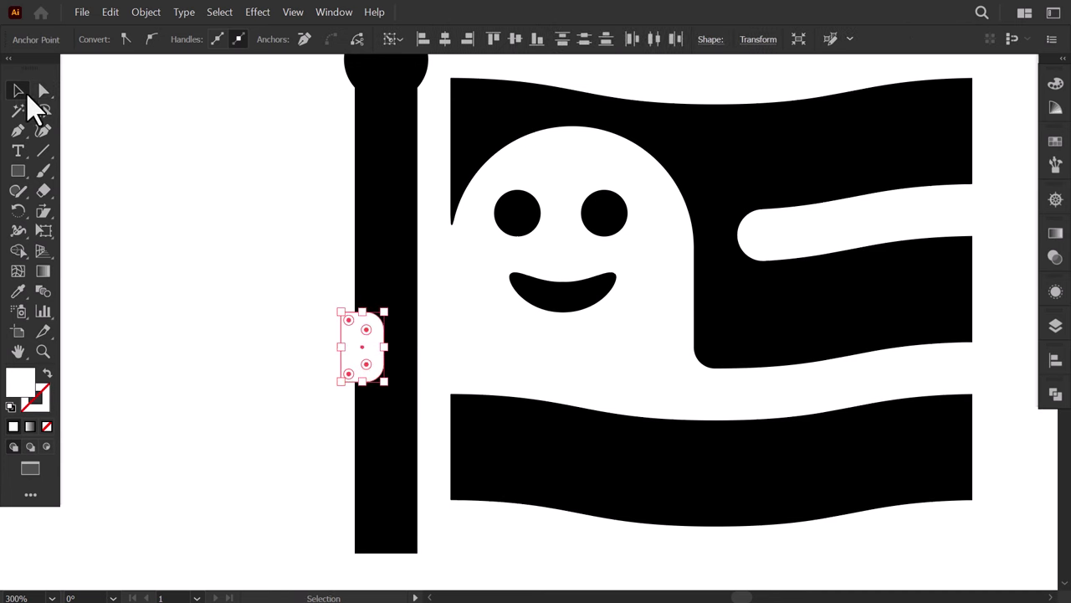
click(150, 204)
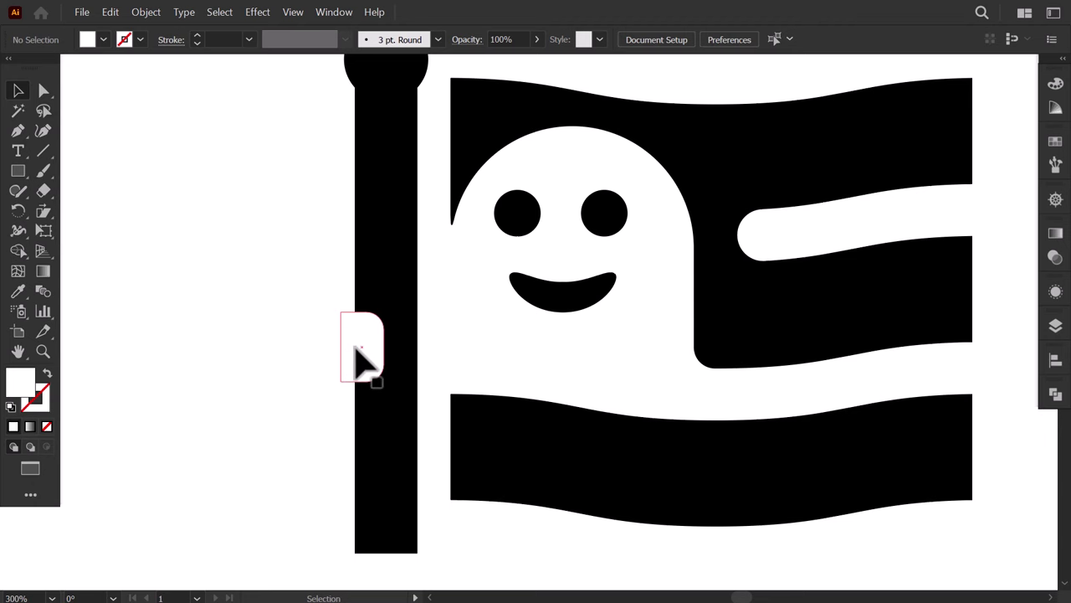
drag(355, 346, 356, 359)
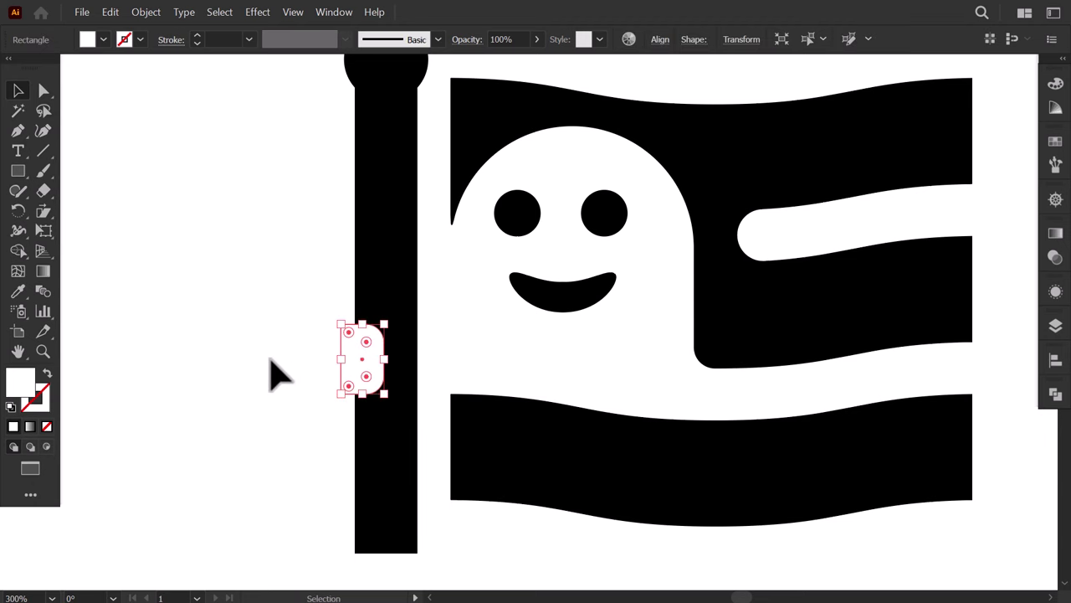
click(276, 371)
scroll(224, 343, down, 2)
scroll(224, 343, left, 4)
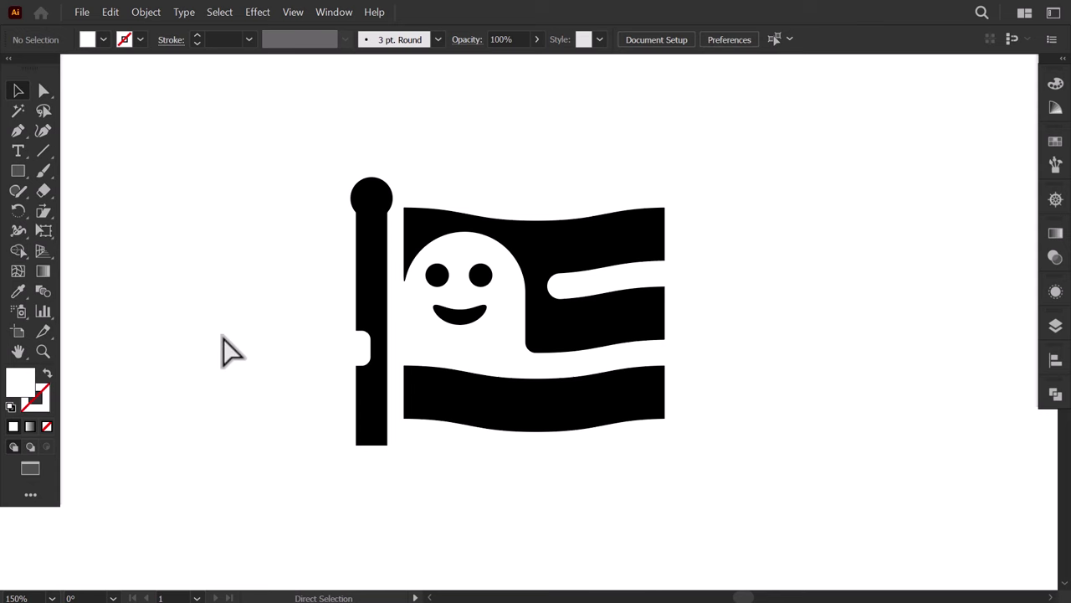
Subtract the rounded white rectangle from the flagpole using Minus Front.
click(385, 361)
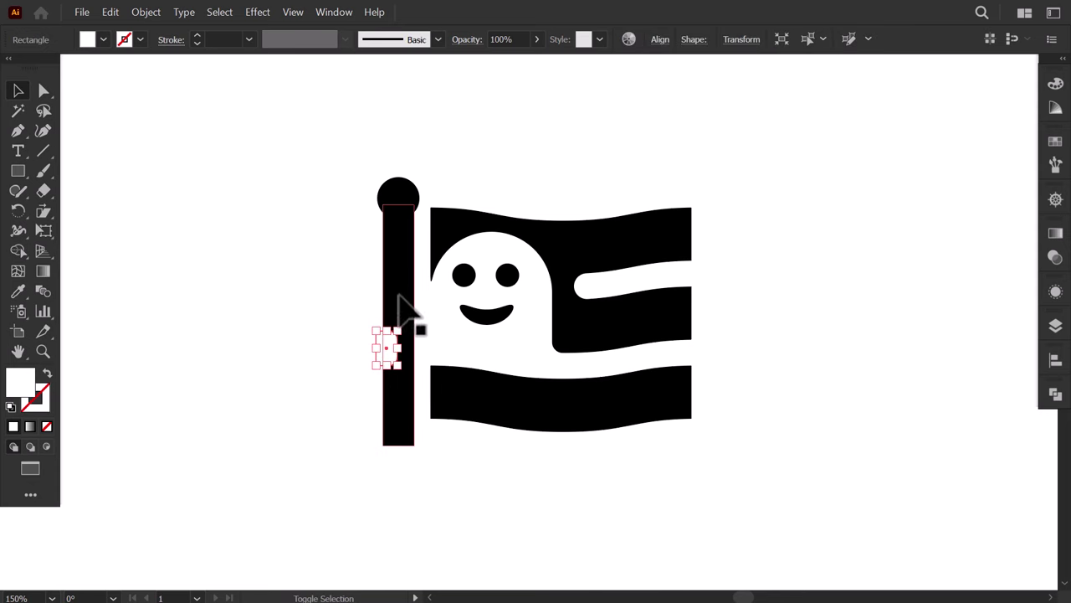
shift+click(407, 306)
click(1056, 397)
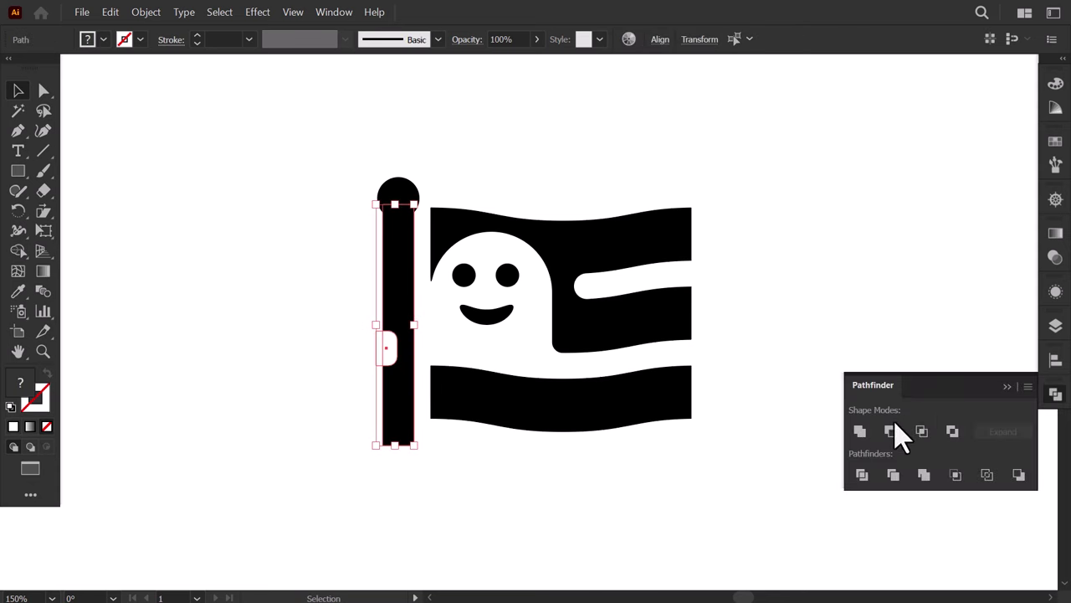
click(890, 430)
click(899, 335)
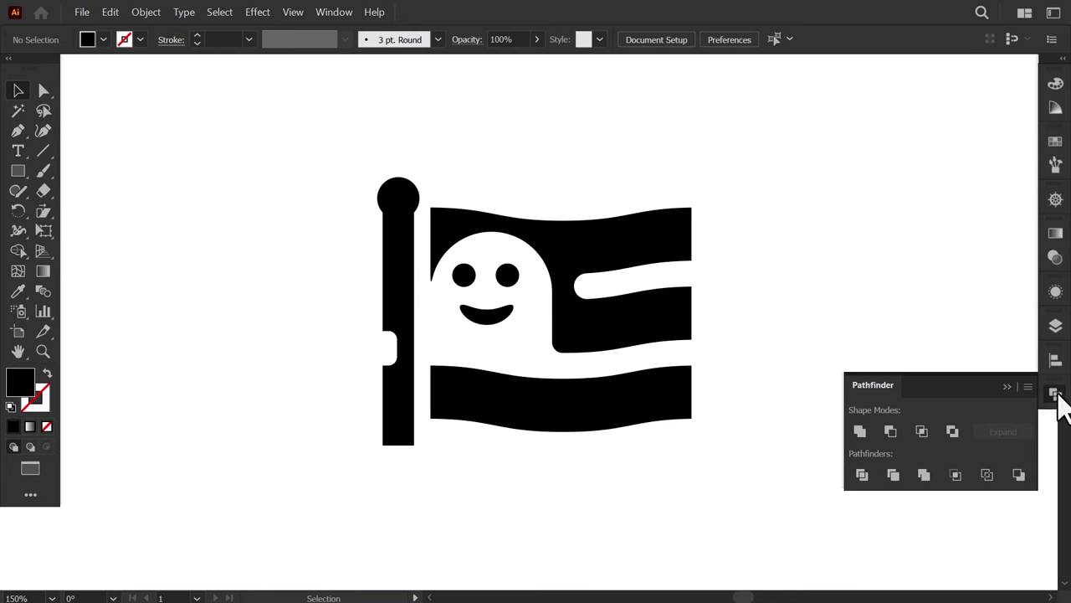
click(1006, 387)
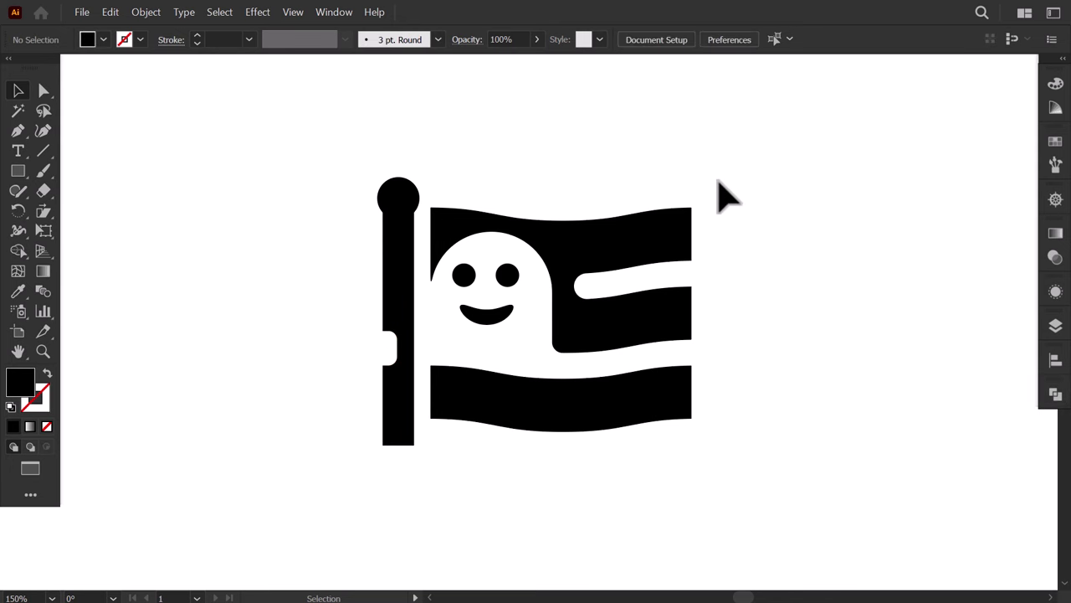
Change the fill of the whole ghost flag from black to a muted blue.
drag(703, 171, 354, 455)
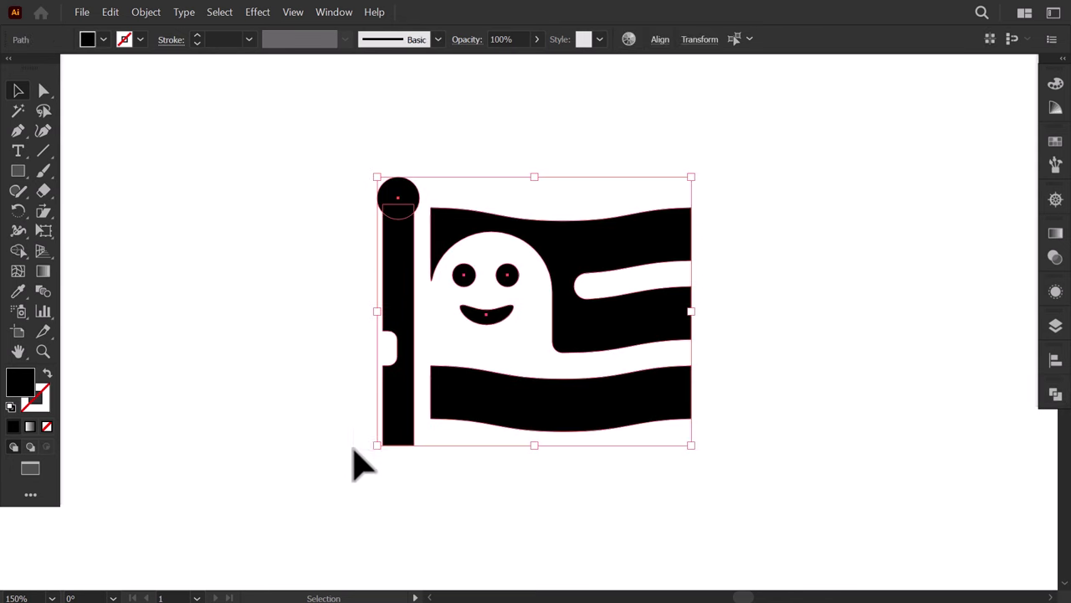
double_click(18, 383)
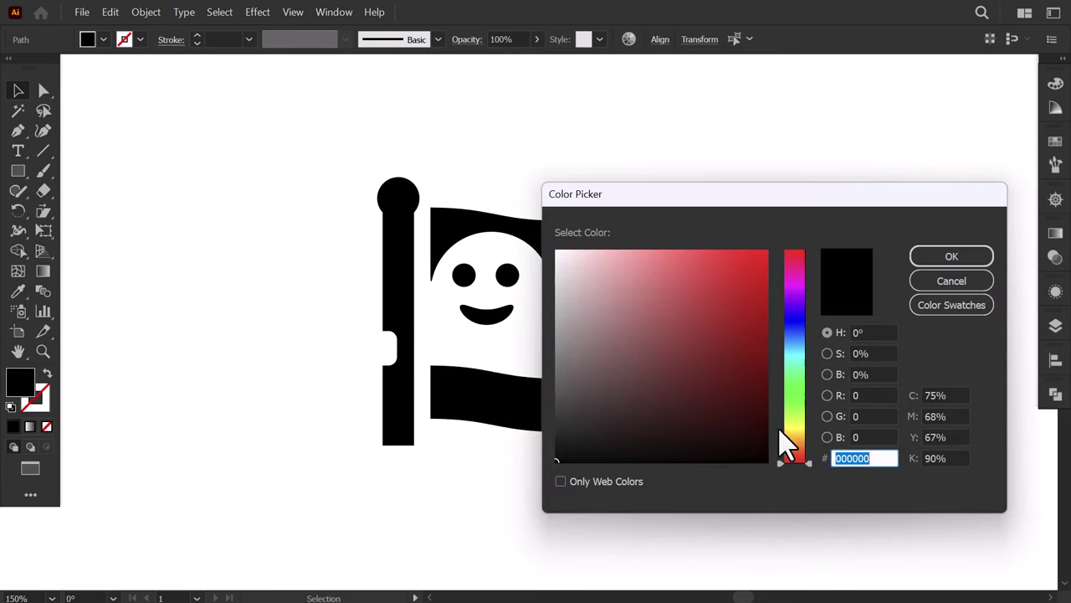
mouse_move(787, 443)
mouse_down()
mouse_move(798, 413)
mouse_move(795, 362)
mouse_up()
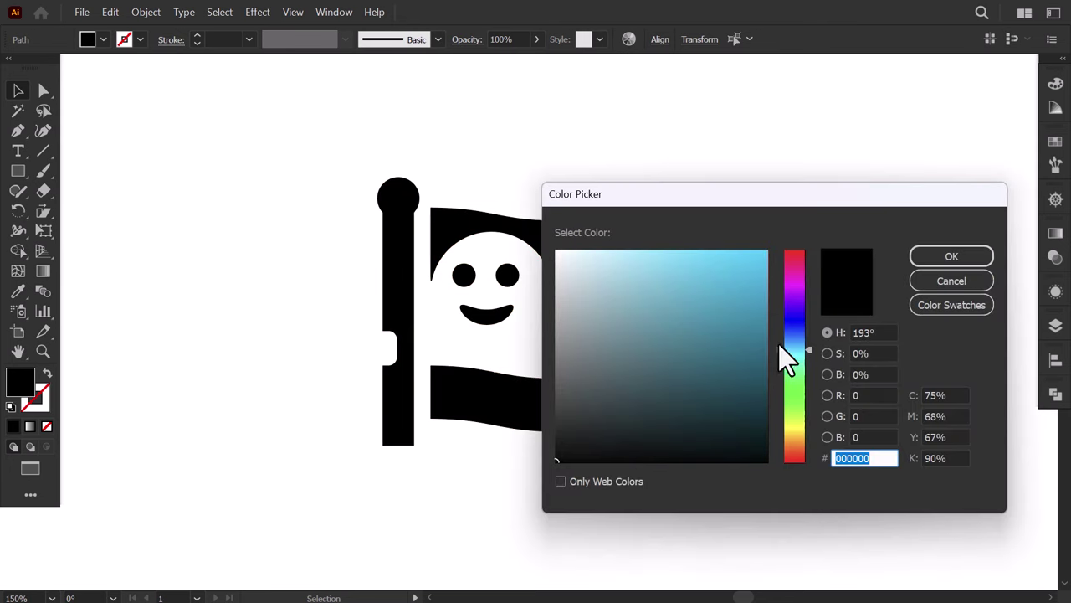
mouse_move(699, 322)
mouse_down()
mouse_move(736, 342)
mouse_move(809, 354)
mouse_move(801, 348)
mouse_up()
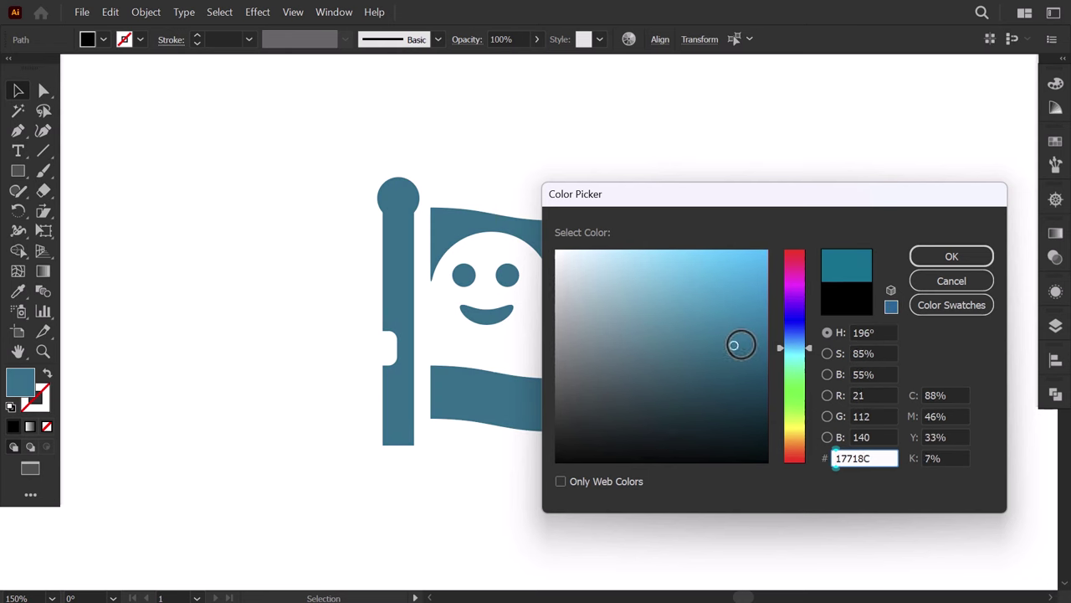
drag(734, 345, 755, 333)
key(Return)
Scale the whole ghost flag down to roughly half its size and move it to the left and slightly up.
scroll(705, 335, down, 1)
click(585, 359)
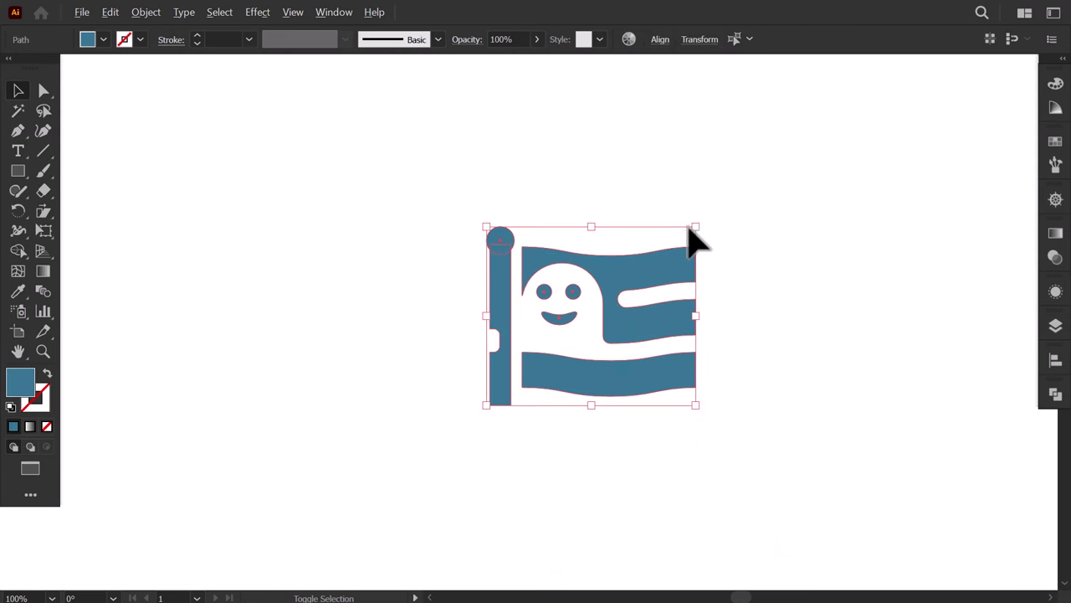
drag(693, 228, 655, 289)
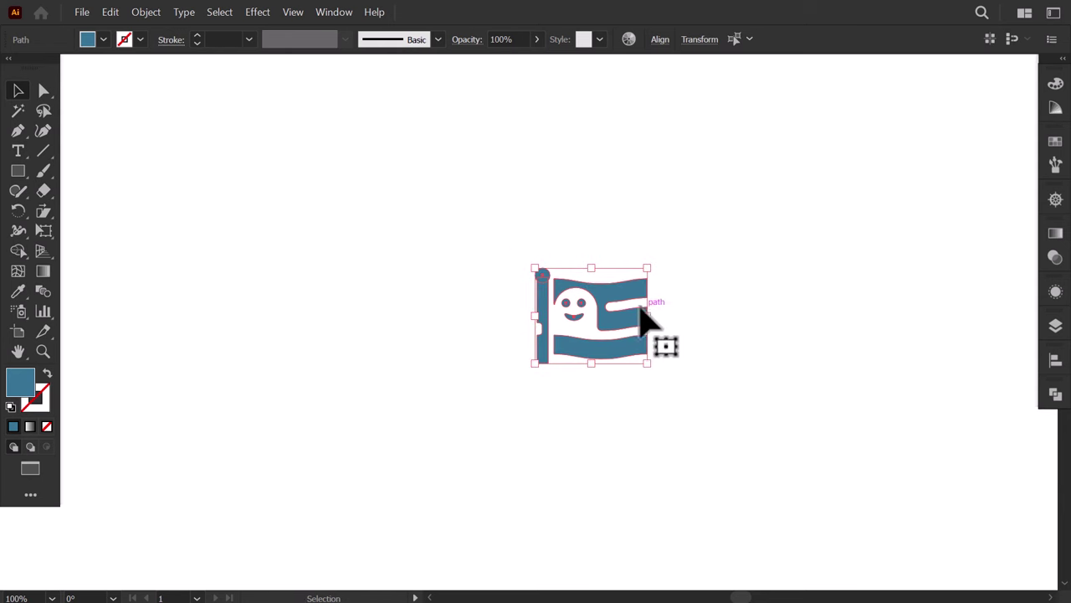
drag(587, 318, 411, 290)
click(433, 383)
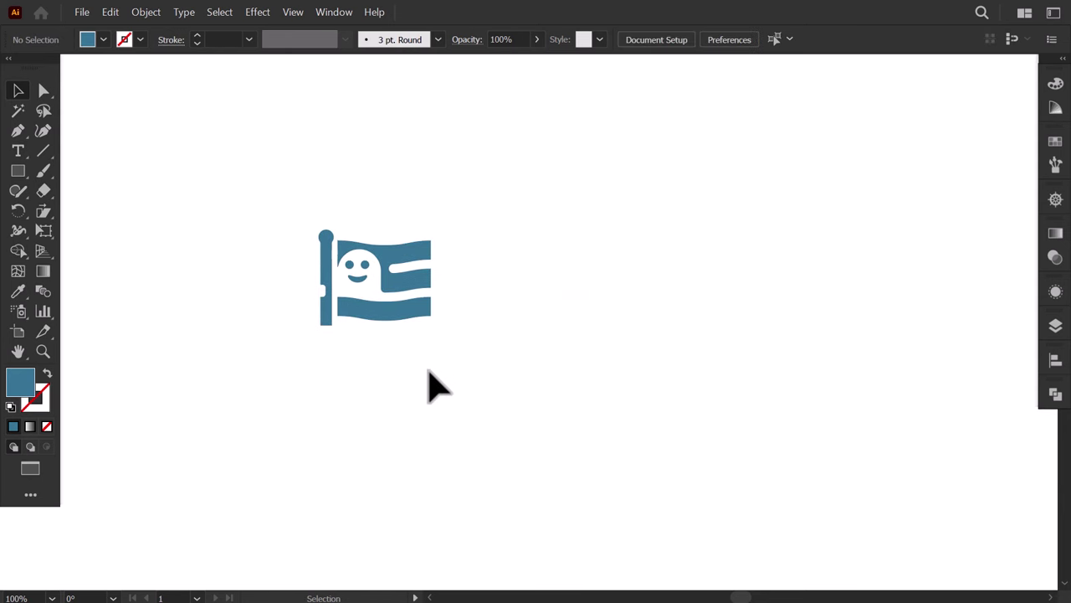
Add a line of placeholder text, enlarge it to about 44 pt and place it to the right of the ghost flag.
click(18, 151)
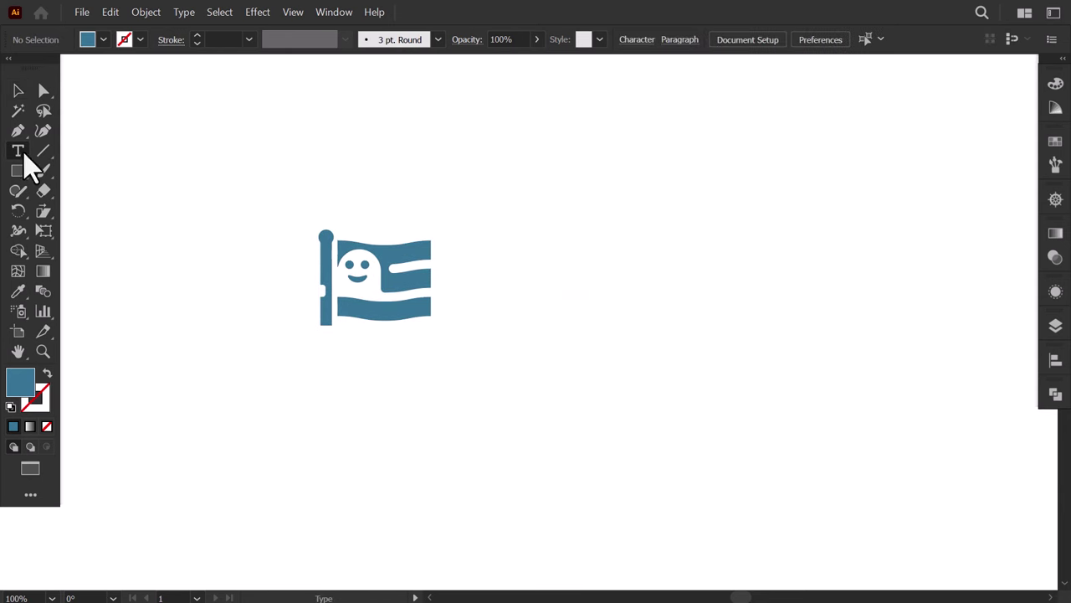
click(433, 171)
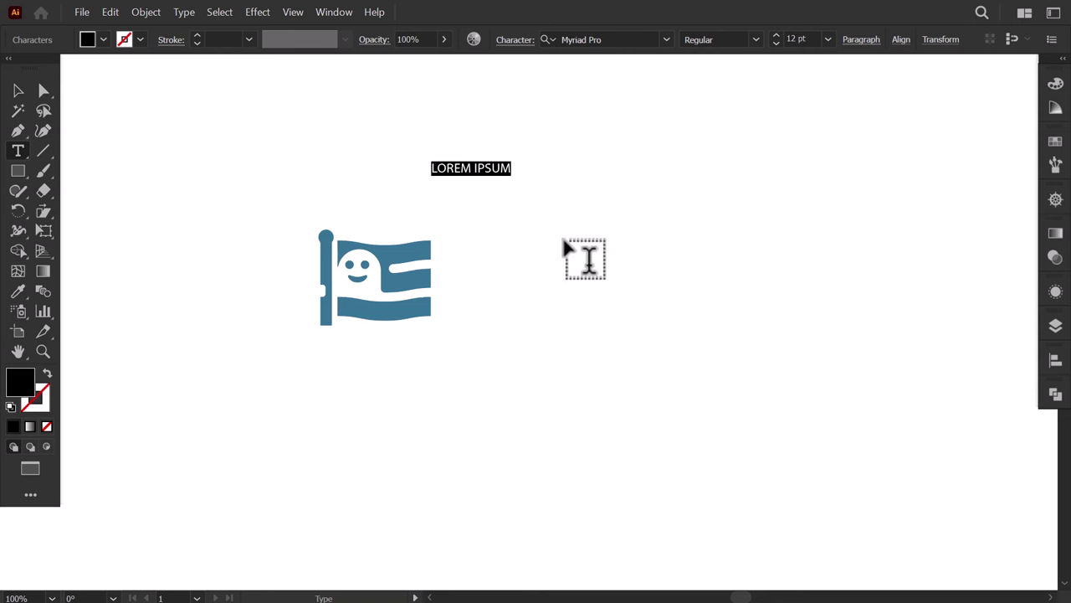
click(18, 91)
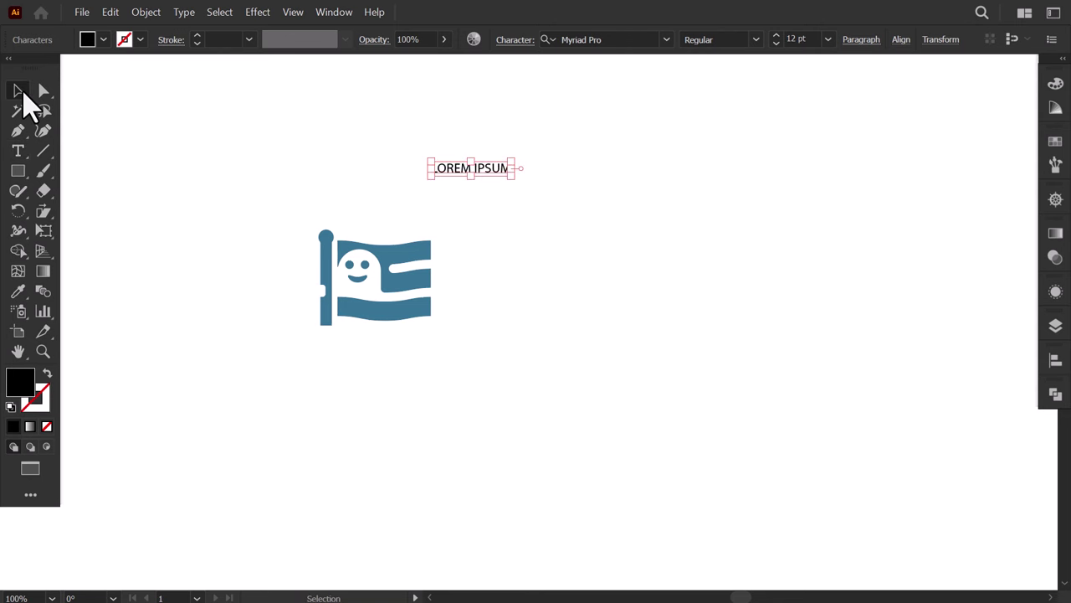
drag(506, 172, 729, 292)
drag(622, 210, 681, 271)
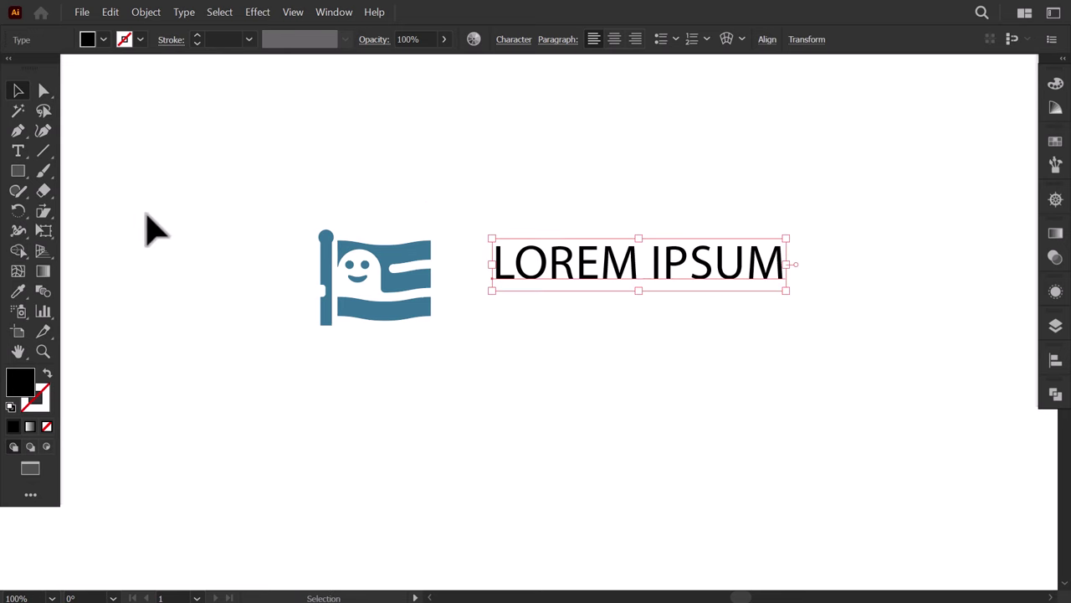
Replace the placeholder text with SpookWave and nudge it slightly up and toward the ghost flag.
click(19, 151)
triple_click(589, 256)
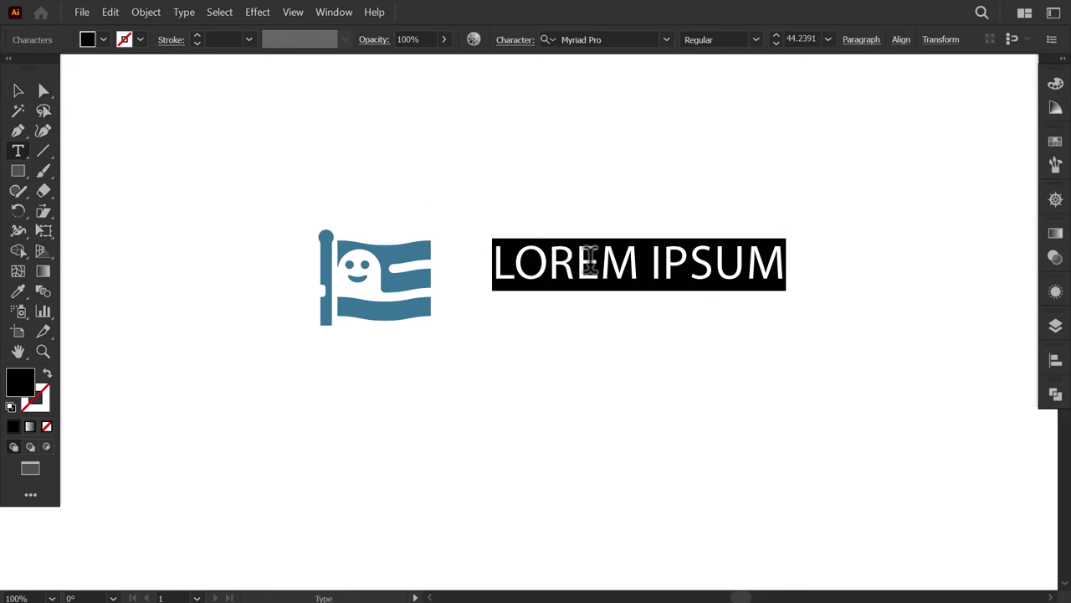
text(SPOOKWAVE)
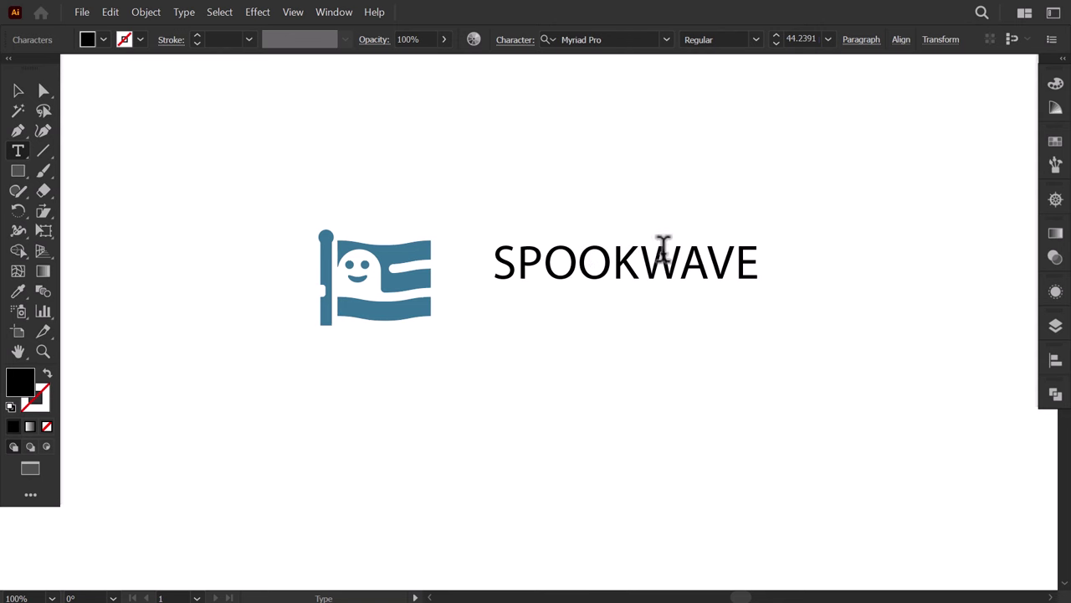
key(Escape)
drag(633, 278, 626, 275)
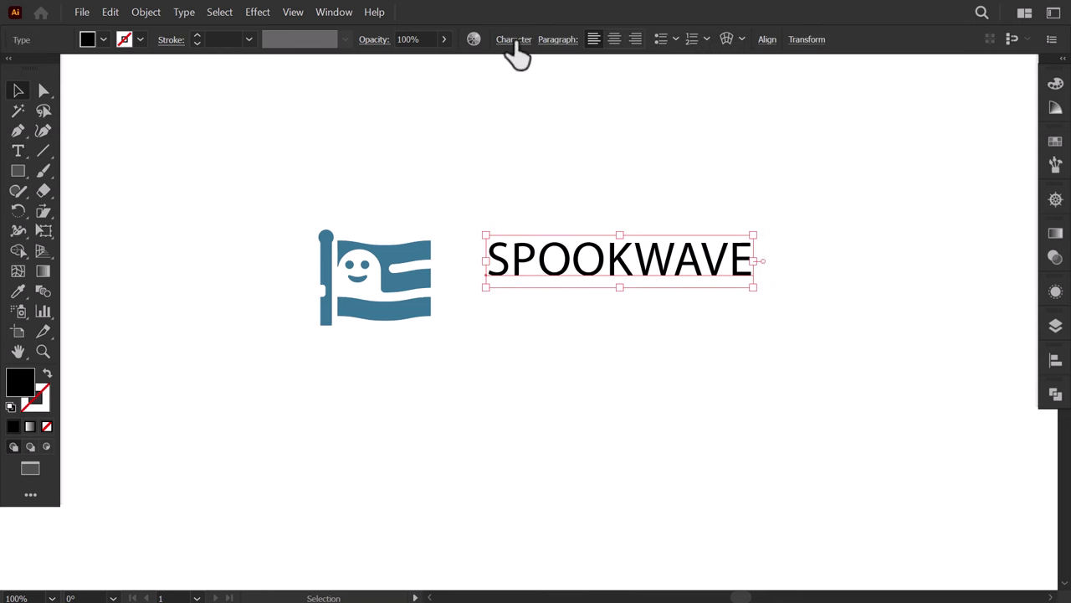
Turn off All Caps for the SpookWave text.
click(513, 40)
click(355, 213)
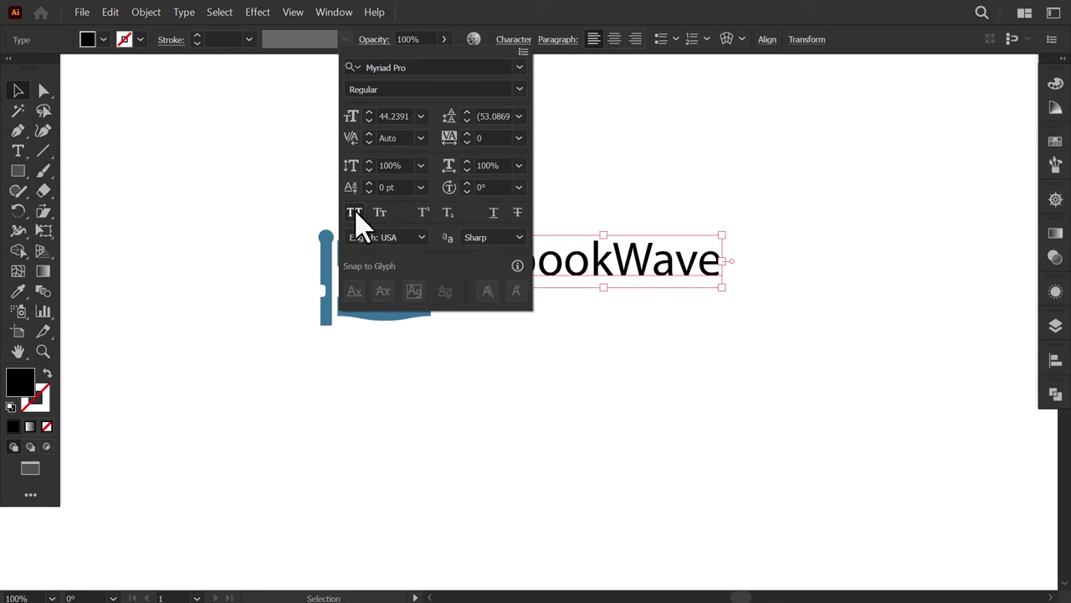
key(Escape)
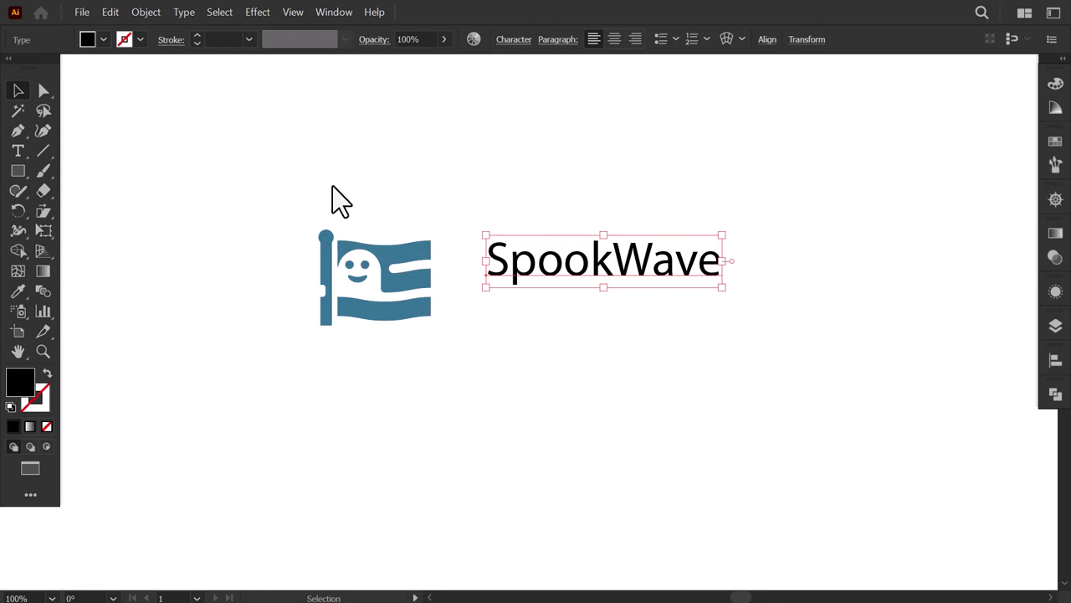
Replace "Wave" with "y" so the text reads Spooky, and enlarge it to about 73.5 pt.
click(17, 151)
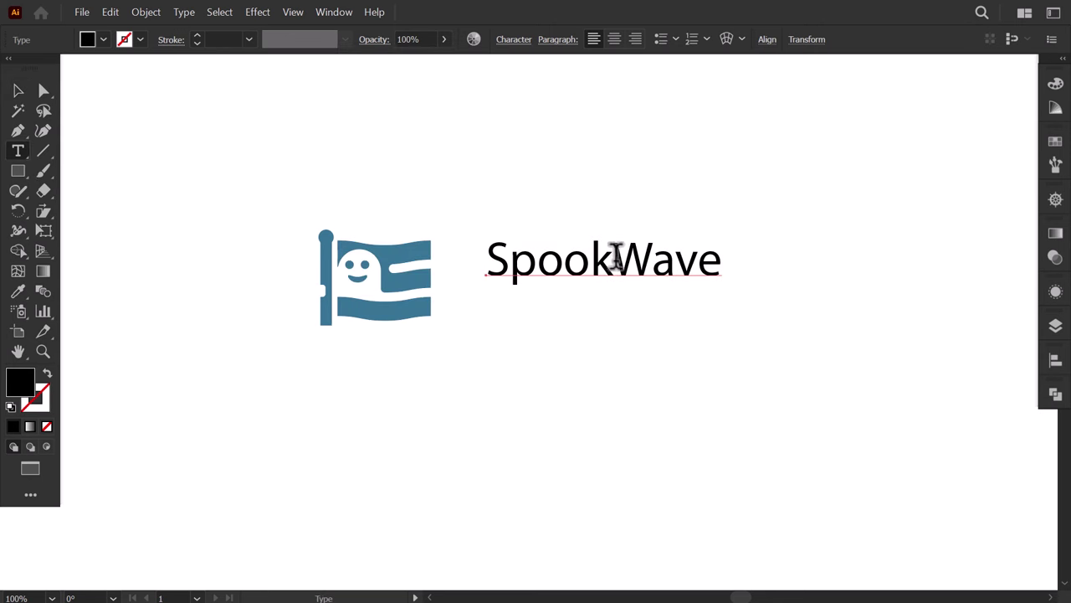
drag(613, 259, 748, 266)
text(y)
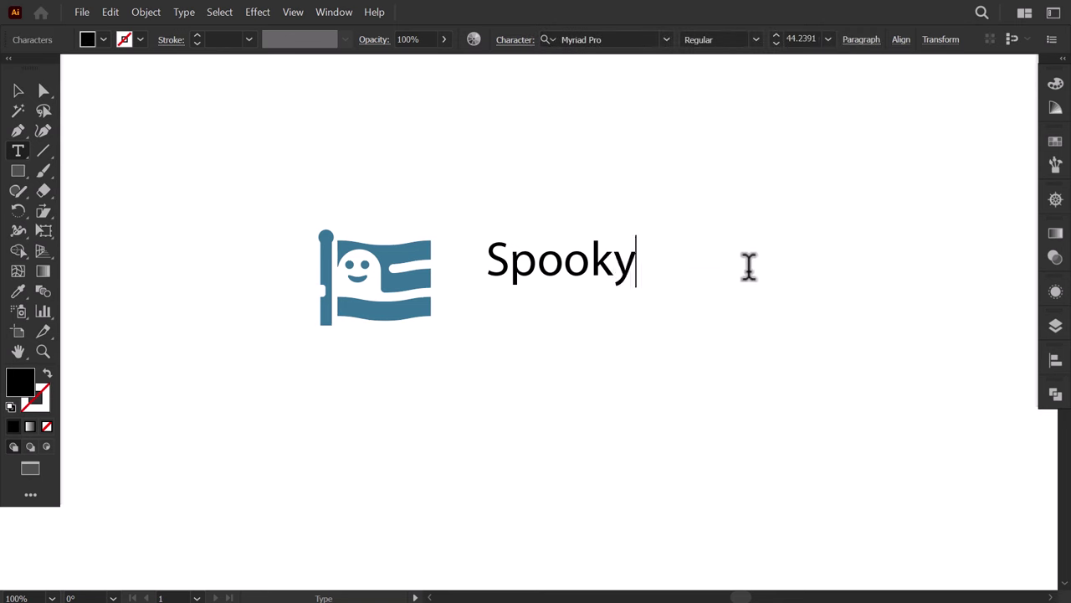
click(17, 90)
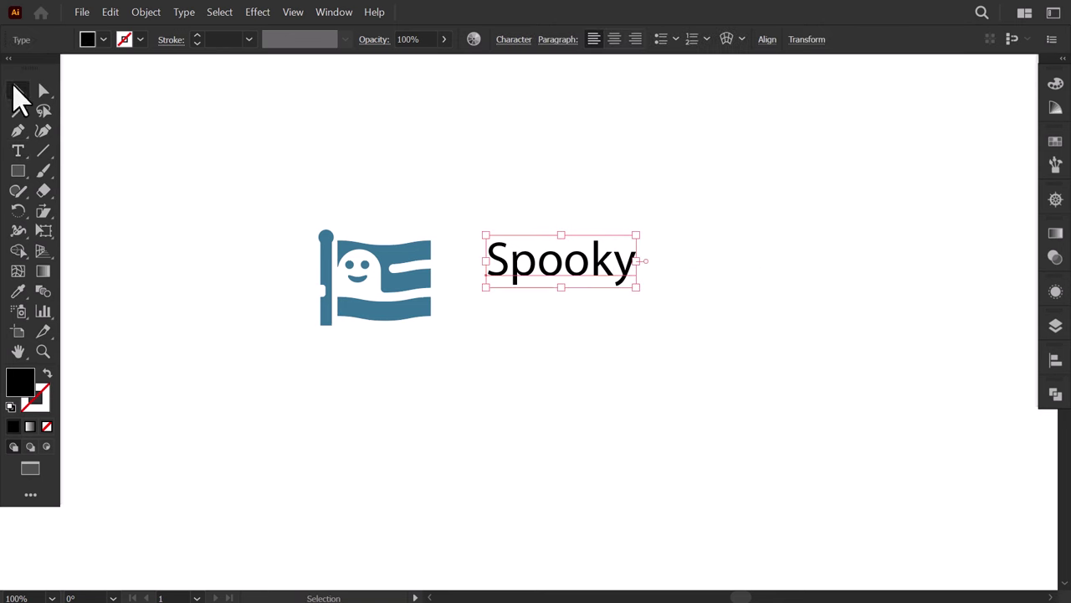
drag(636, 234, 735, 200)
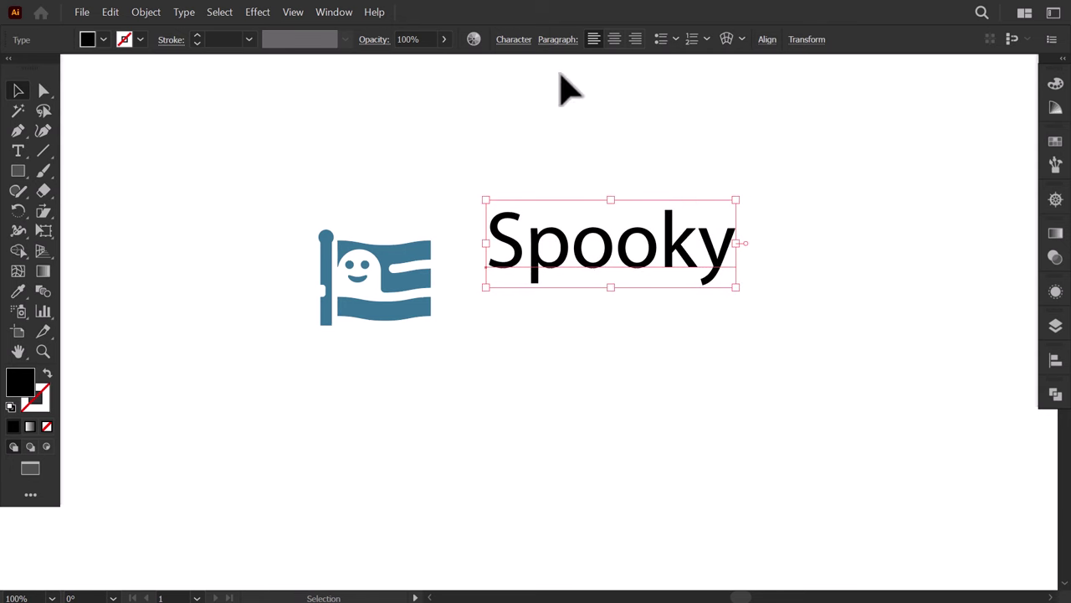
Set the Spooky text in Raleway ExtraBold and turn on All Caps.
click(514, 40)
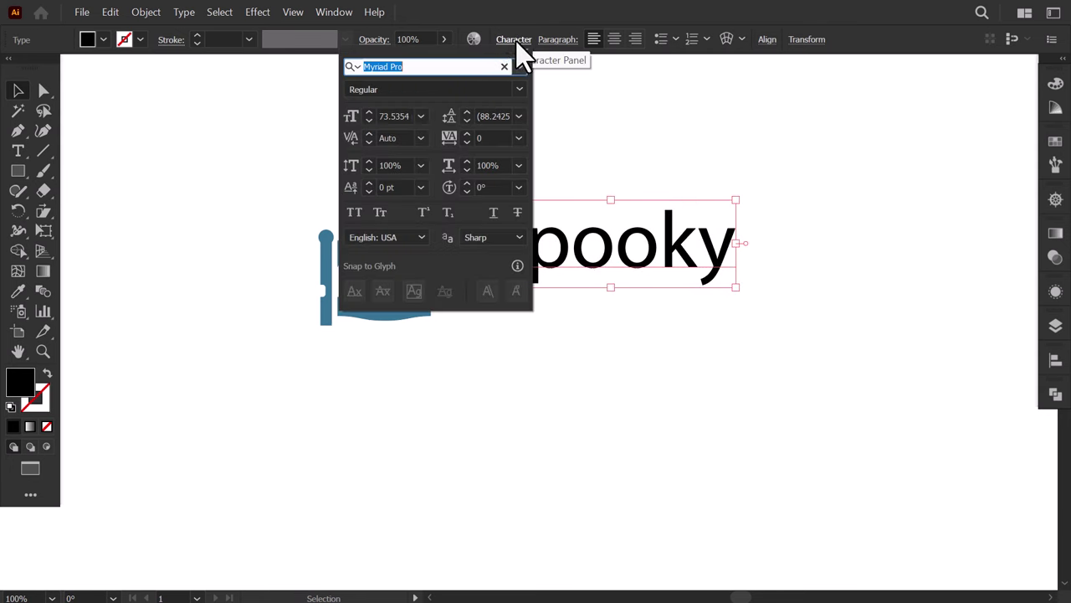
click(520, 67)
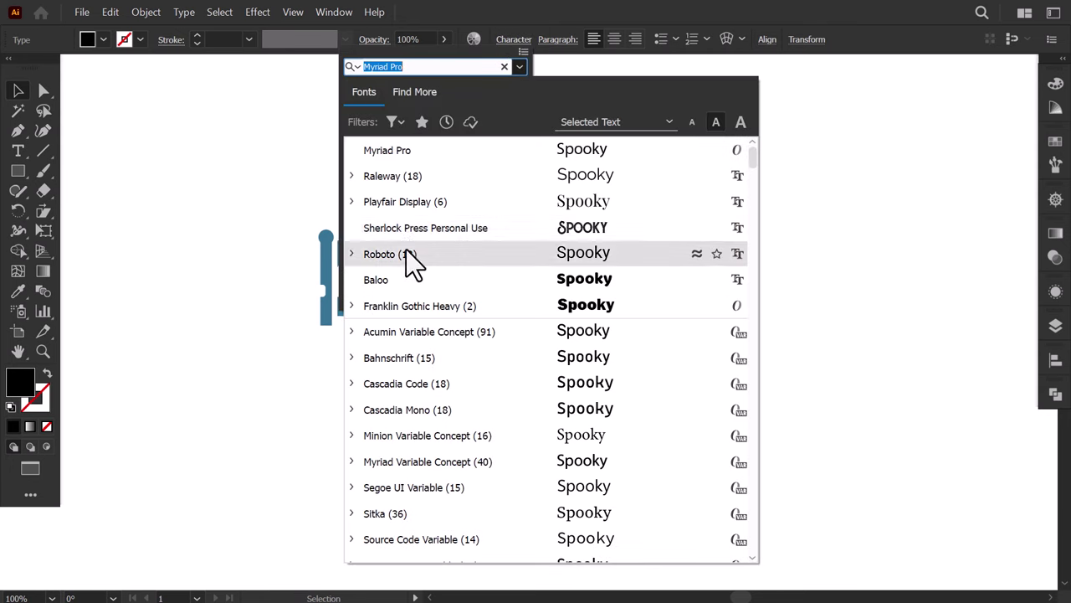
click(402, 179)
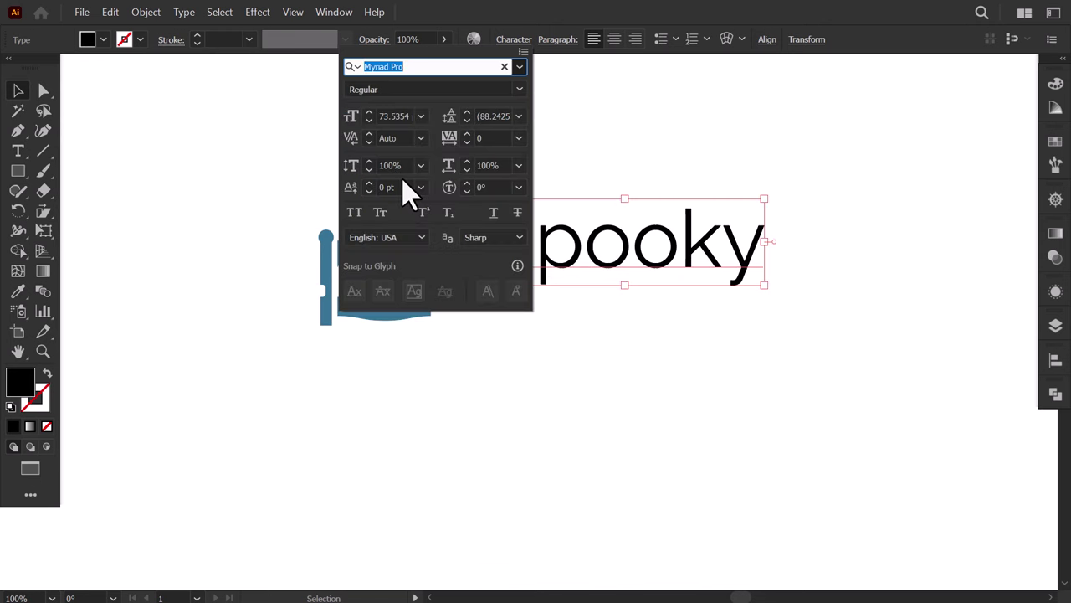
click(520, 89)
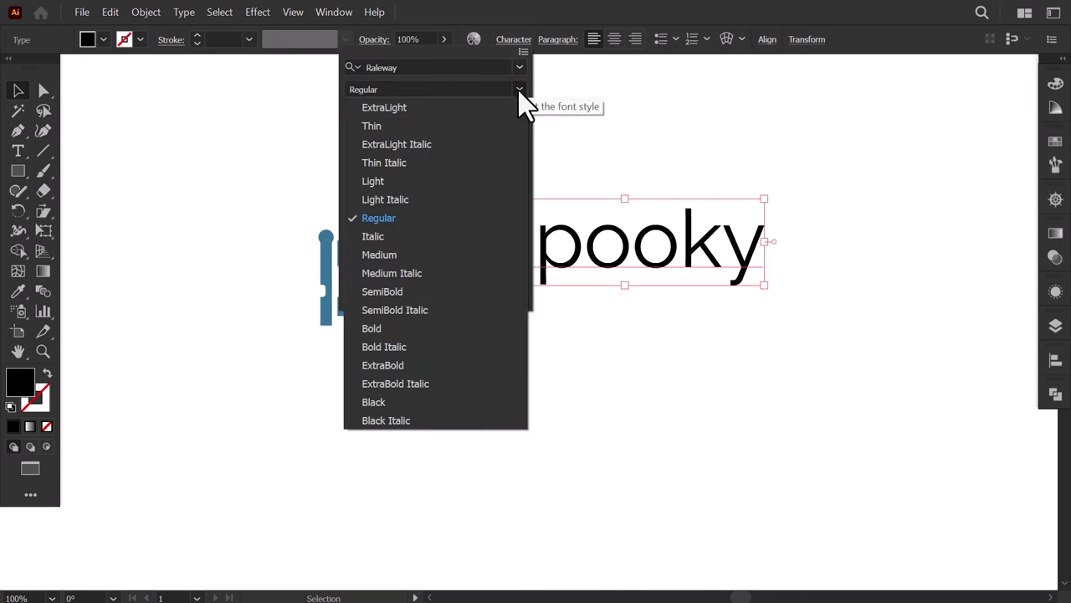
click(391, 366)
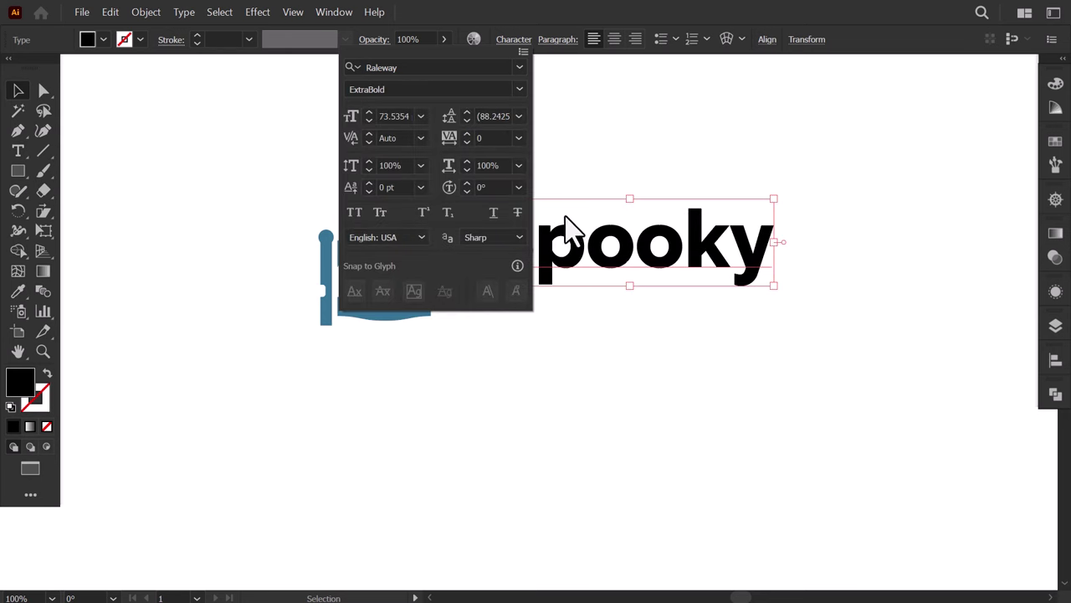
click(355, 214)
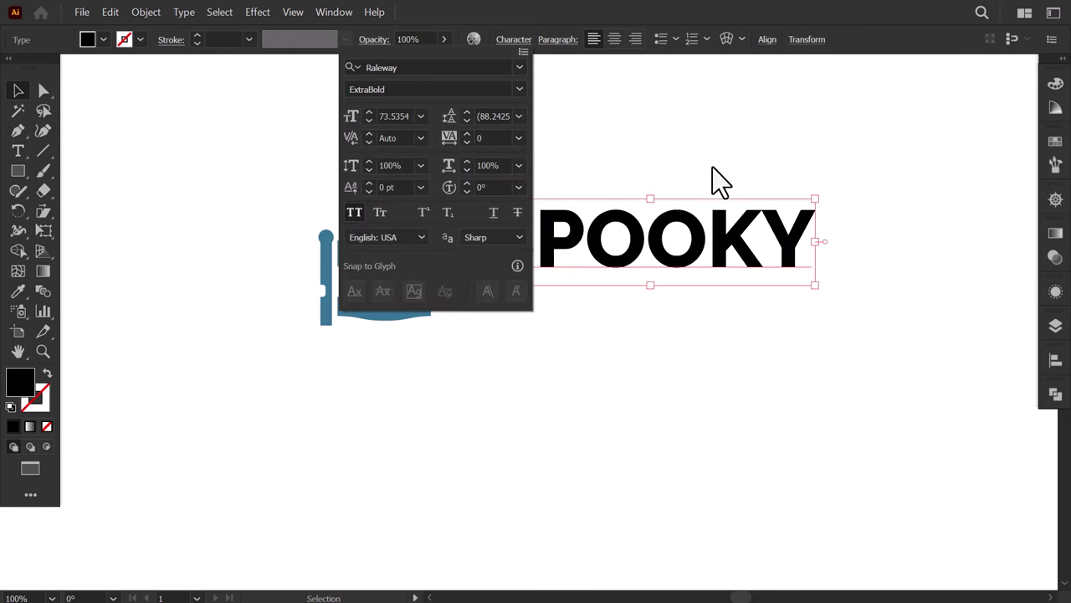
key(Escape)
Scale down the SPOOKY text and the ghost flag and place them close together, vertically centered side by side.
drag(745, 242, 744, 283)
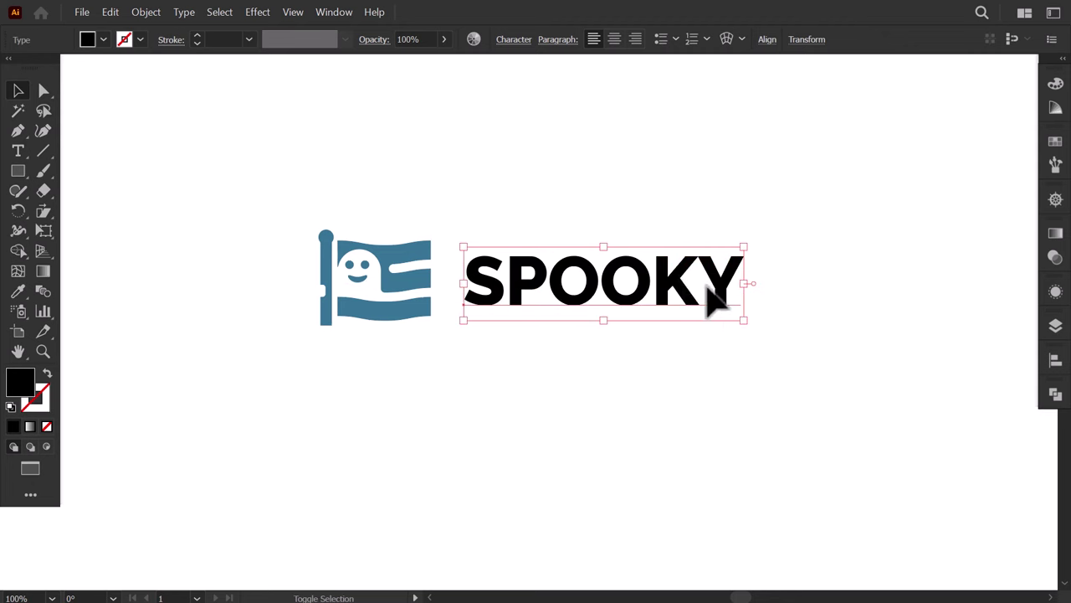
drag(675, 292, 663, 289)
click(376, 280)
drag(319, 277, 421, 318)
click(450, 390)
Fill the SPOOKY text with dark gray 333333.
click(502, 285)
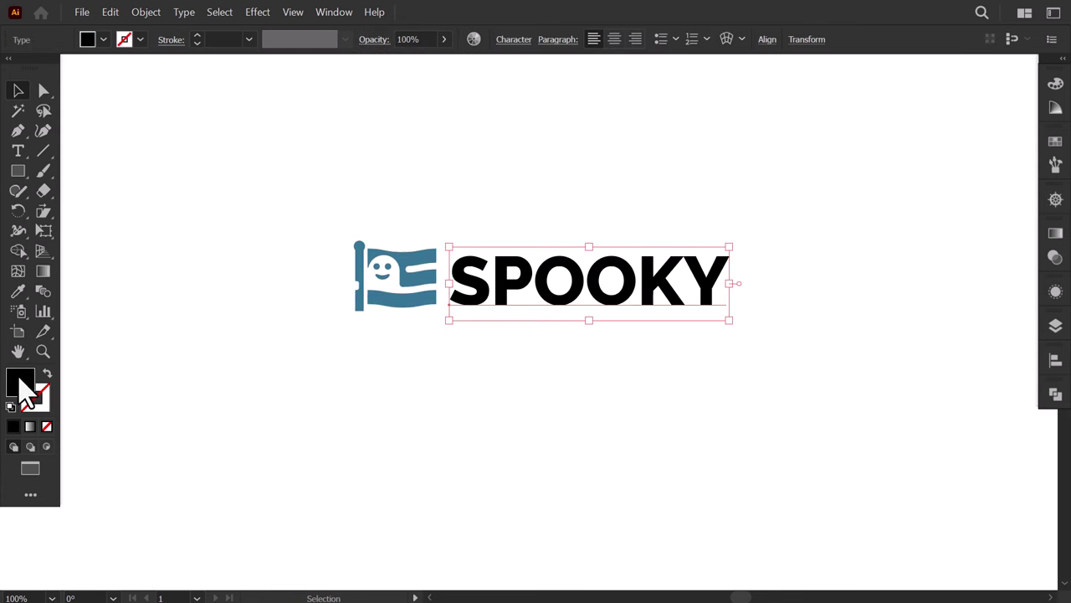
double_click(22, 385)
drag(554, 440, 545, 418)
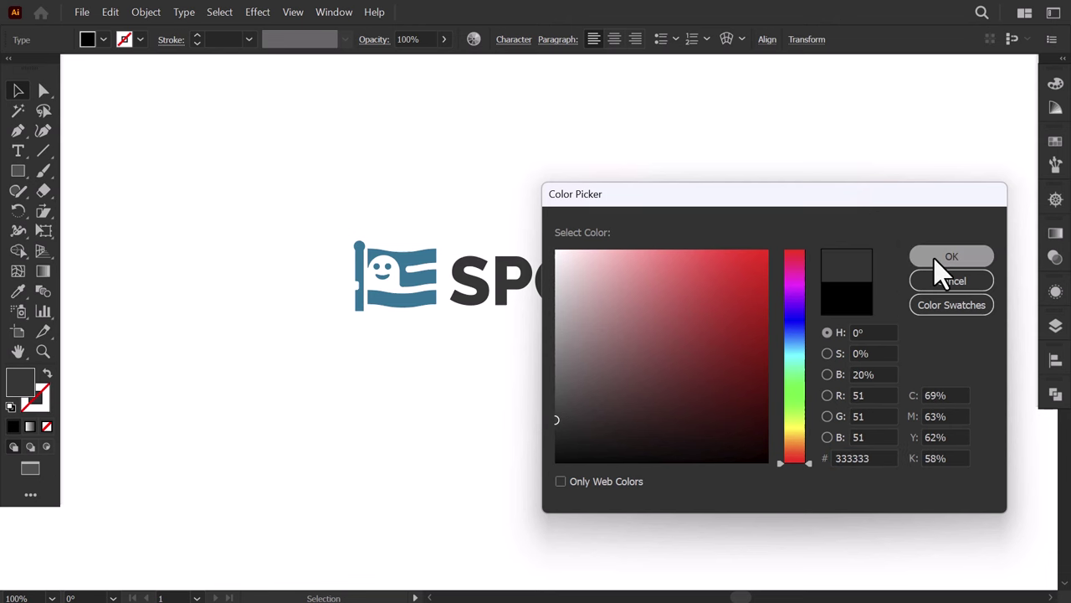
click(946, 258)
click(794, 251)
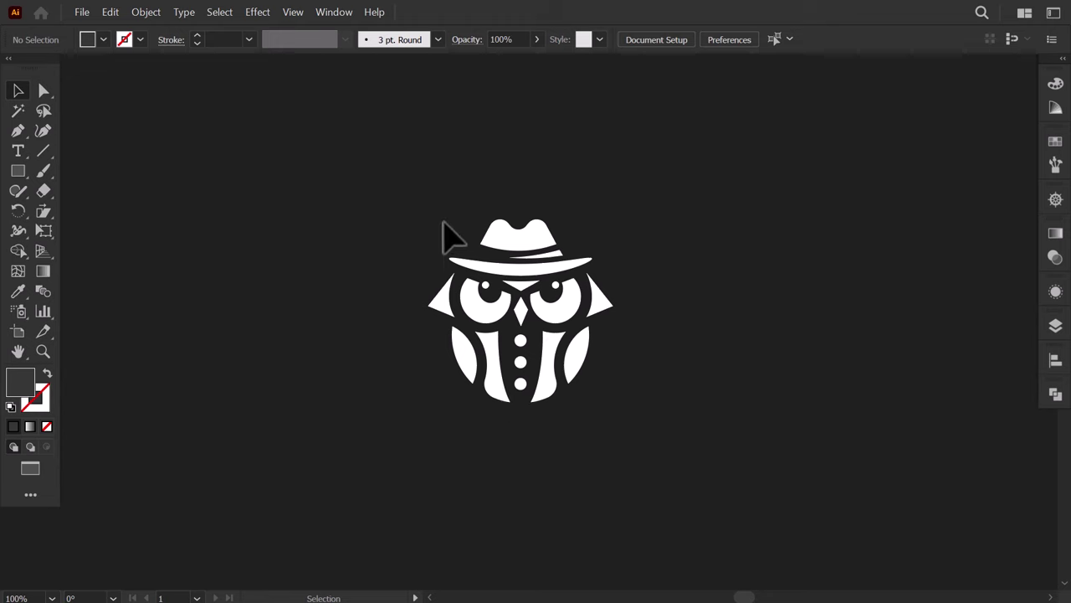
Move the whole owl detective logo about 150 px to the left and 18 px up.
drag(444, 223, 621, 444)
drag(555, 325, 391, 303)
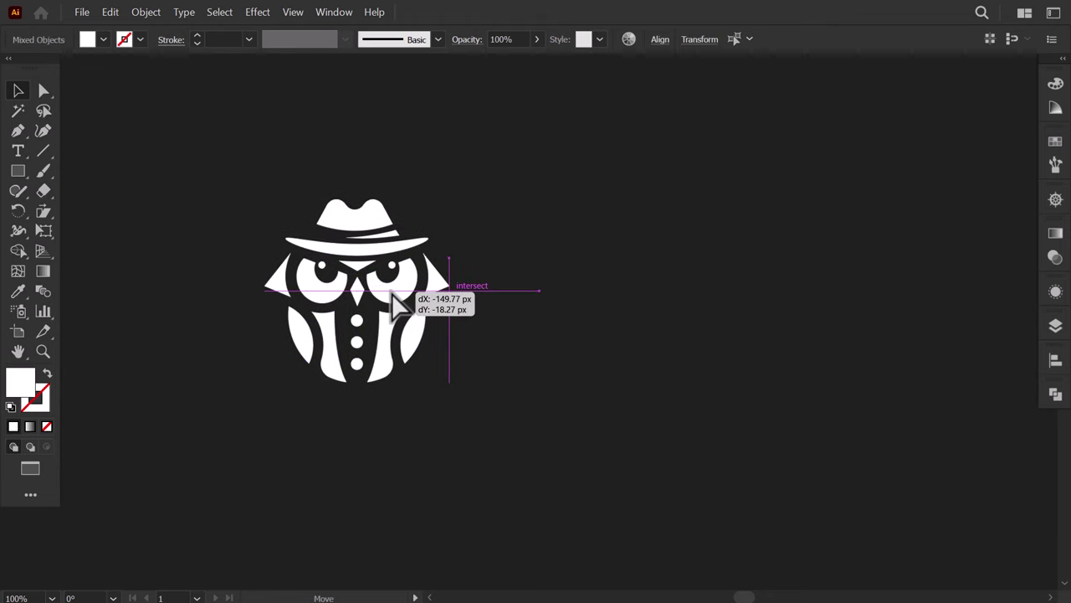
click(519, 270)
Fill the owl's hat, side triangles, coat and wing shapes with a light grayish beige.
click(356, 239)
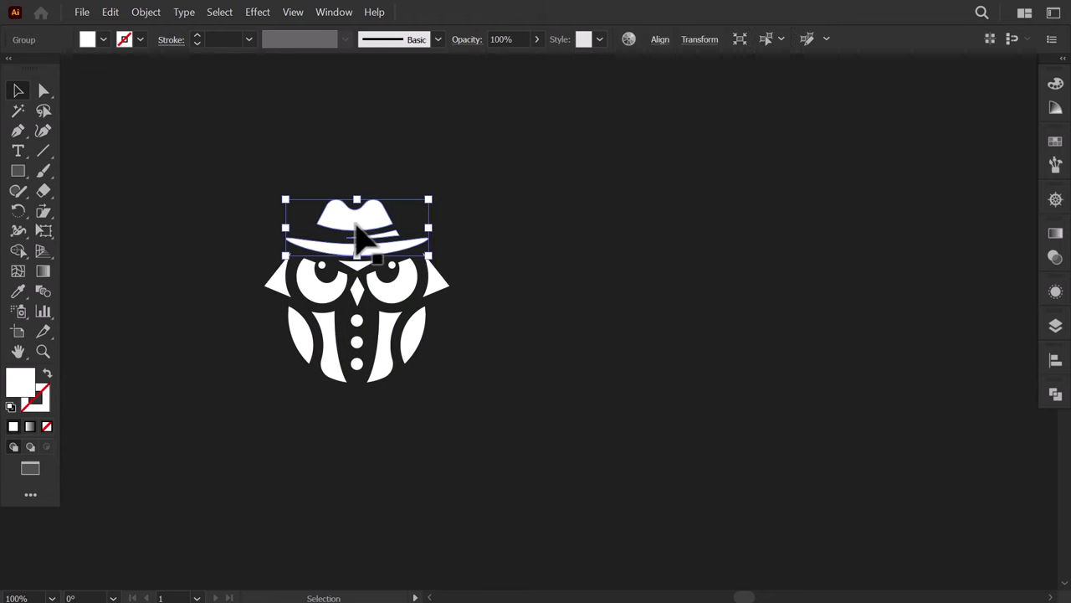
shift+click(439, 291)
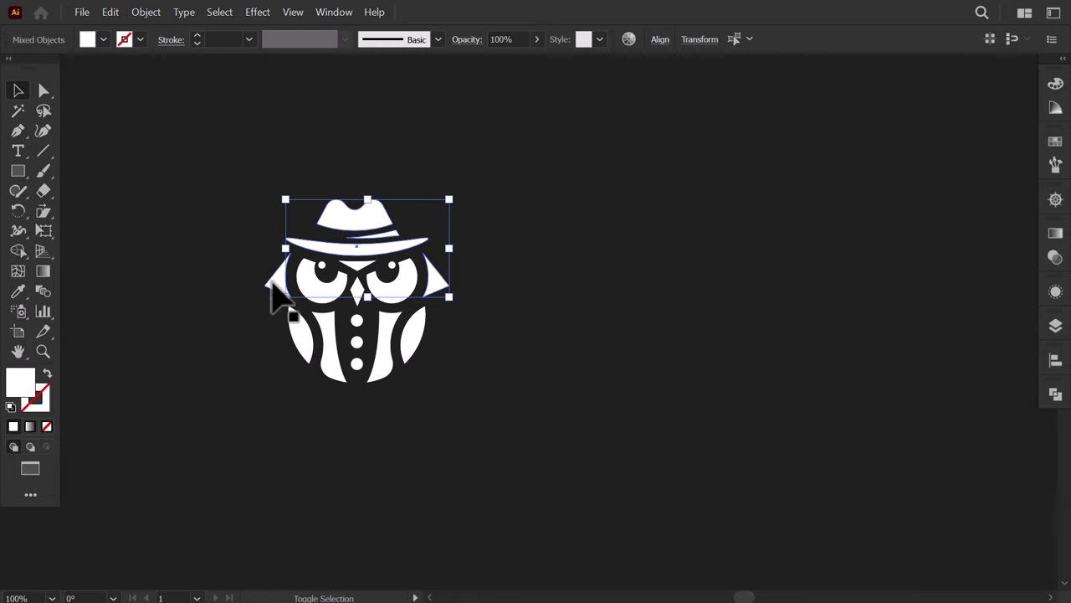
shift+click(352, 374)
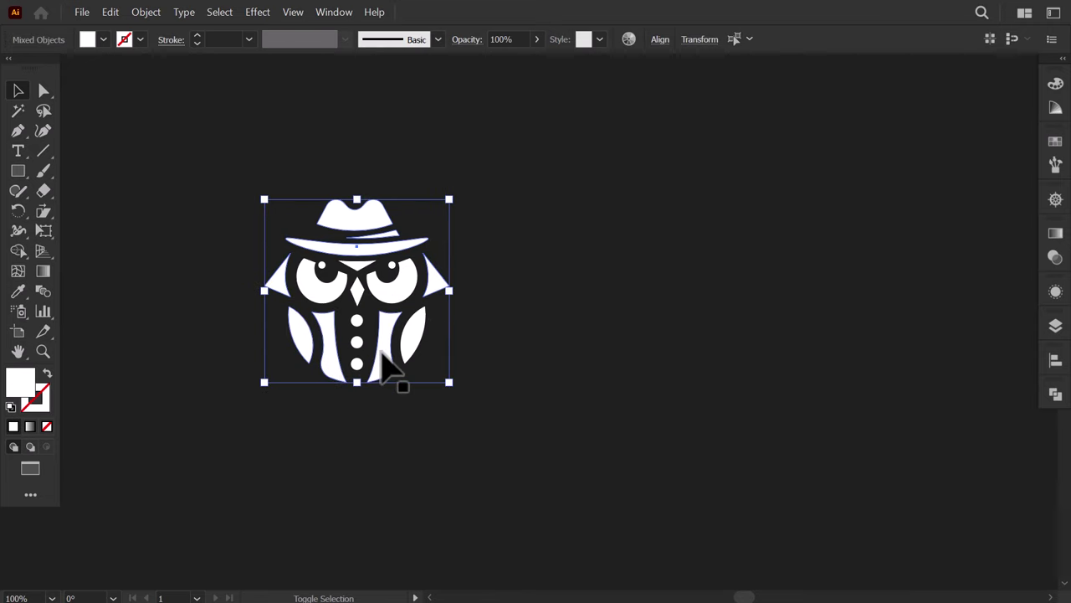
double_click(21, 382)
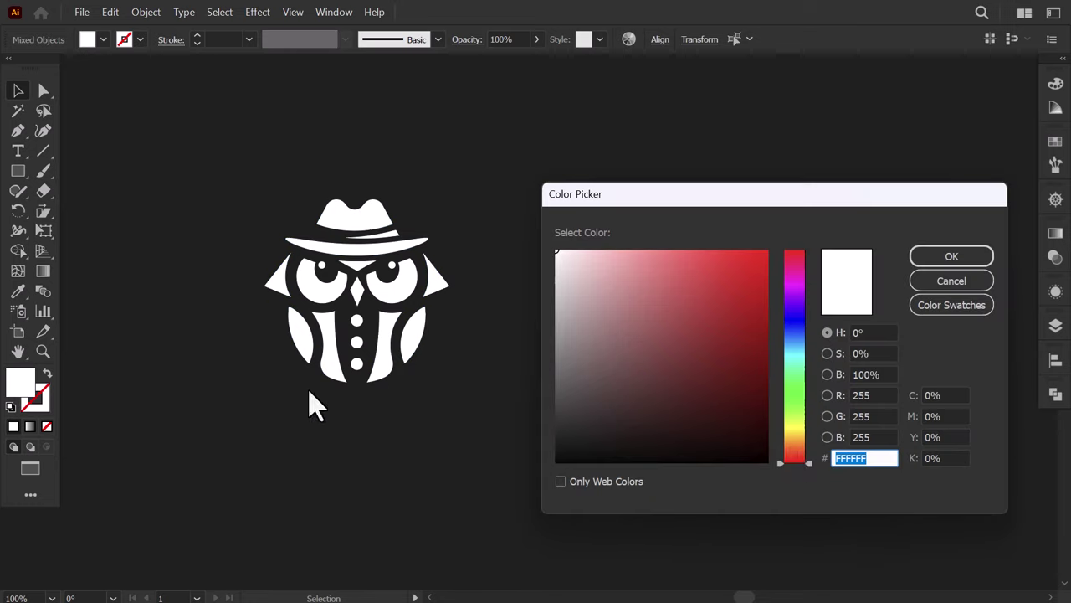
click(796, 440)
click(583, 304)
click(578, 296)
click(951, 256)
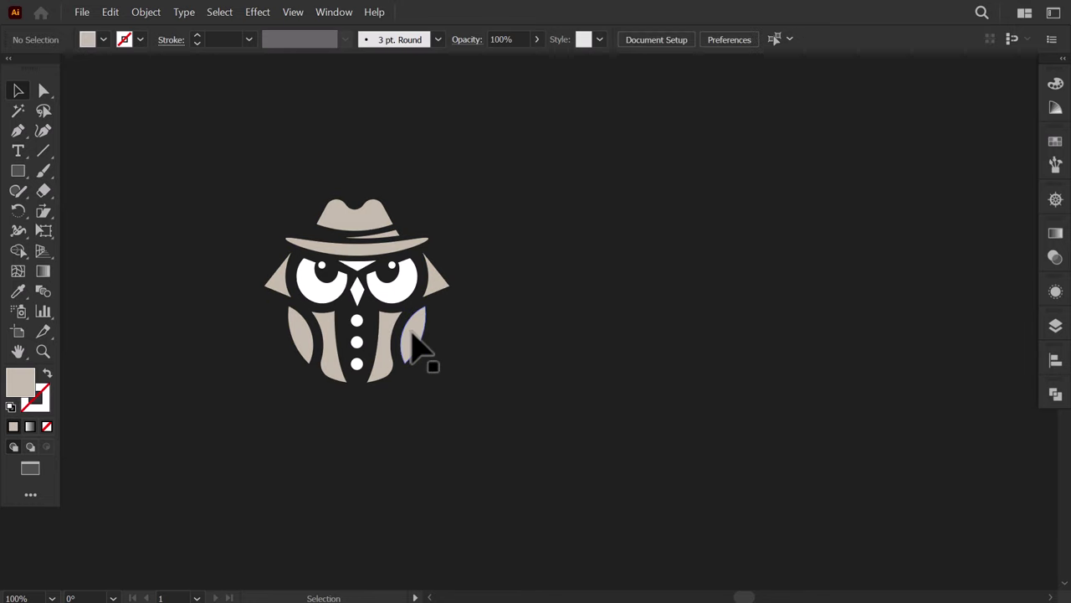
Fill the two outer wing shapes on the owl's body with white.
click(418, 347)
right_click(419, 346)
click(468, 403)
right_click(301, 346)
click(335, 402)
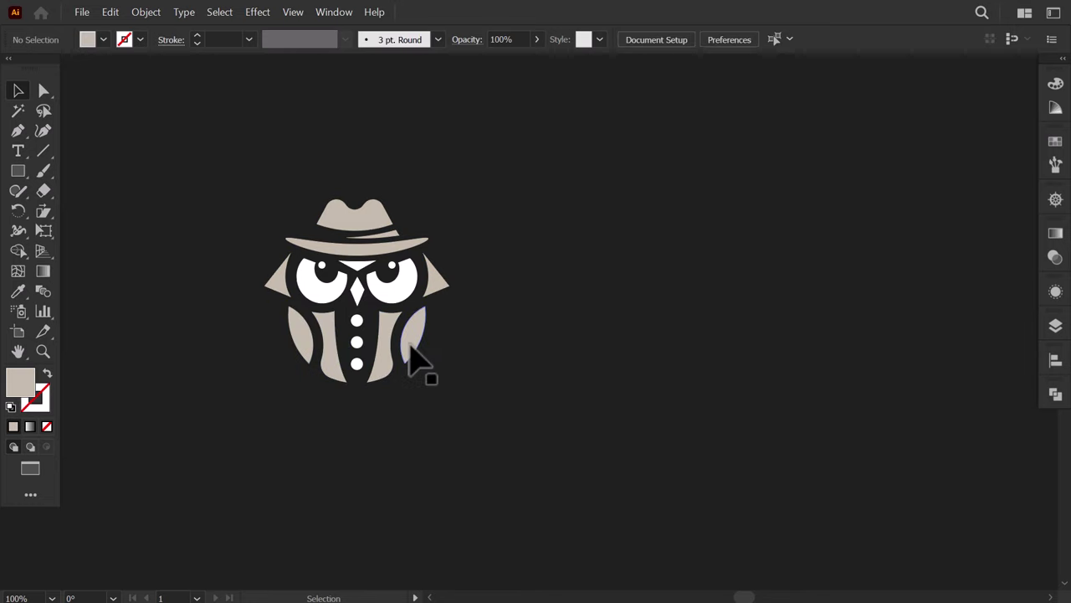
click(416, 358)
shift+click(303, 356)
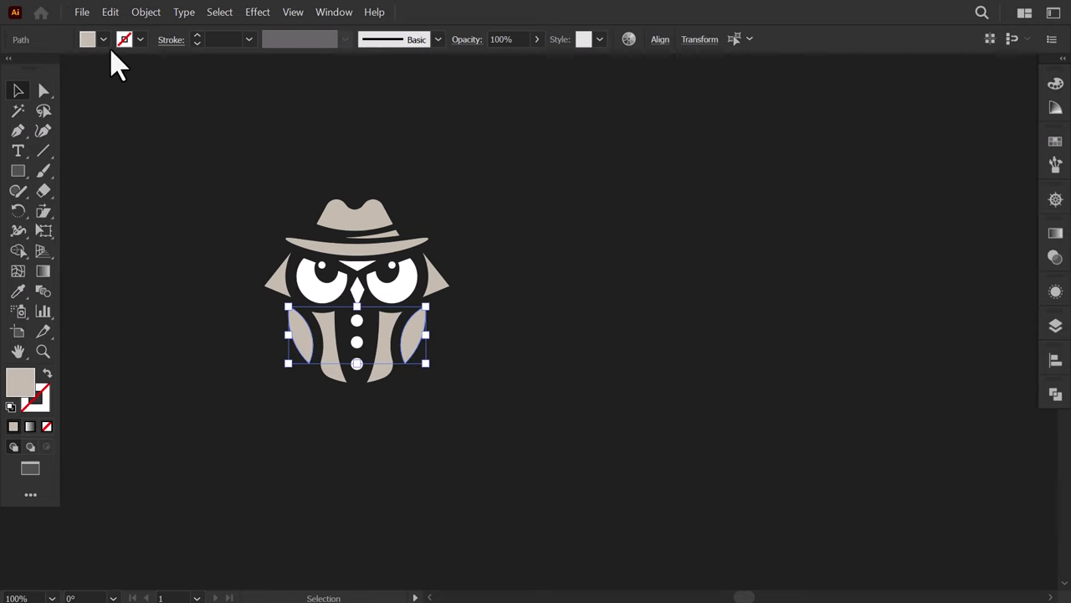
click(102, 40)
click(34, 69)
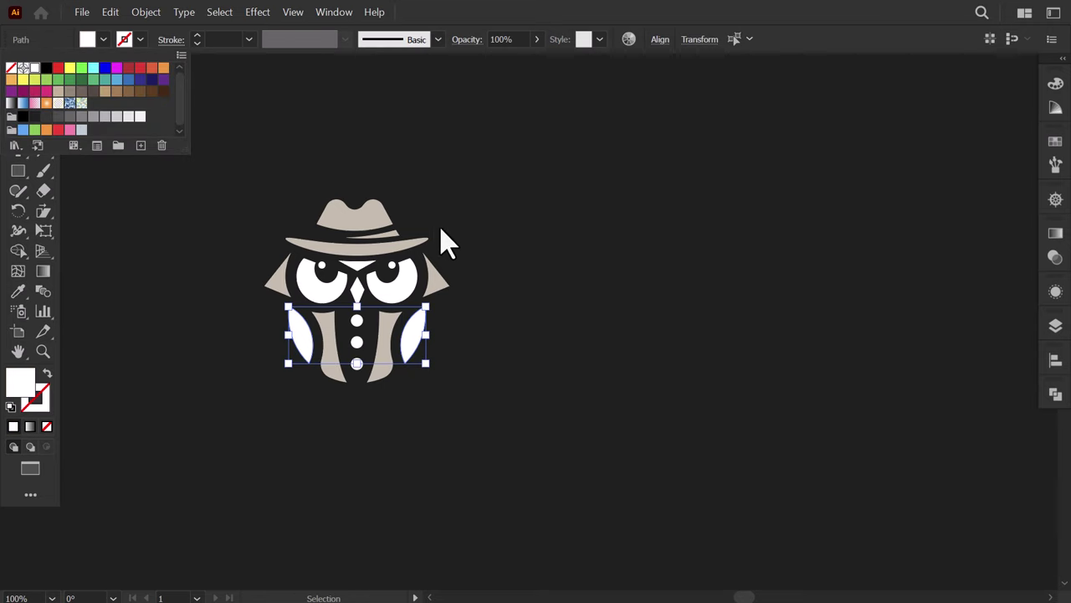
click(261, 191)
Add a line of placeholder text to the right of the owl, enlarge it and fill it with white.
click(17, 150)
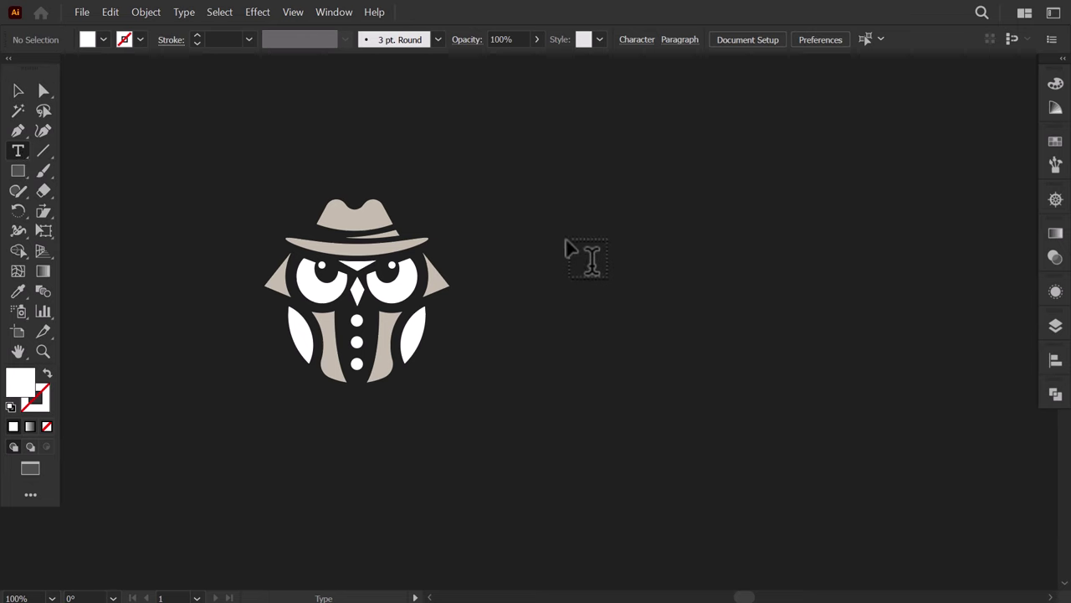
click(574, 270)
key(Escape)
drag(658, 280, 901, 318)
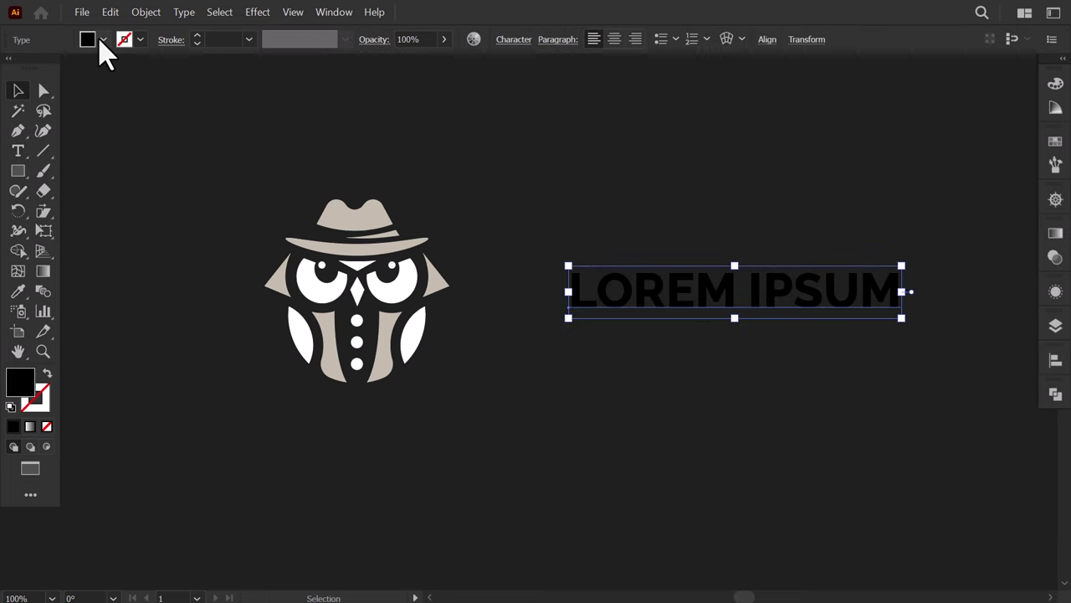
click(103, 40)
click(33, 69)
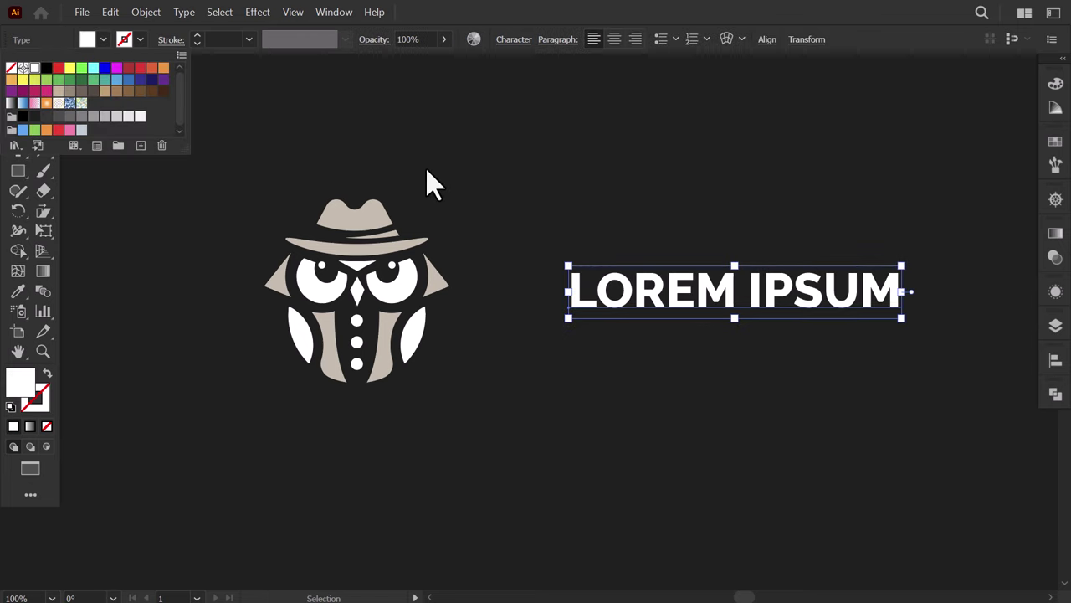
Turn off All Caps for the white placeholder text beside the owl.
click(482, 188)
click(514, 39)
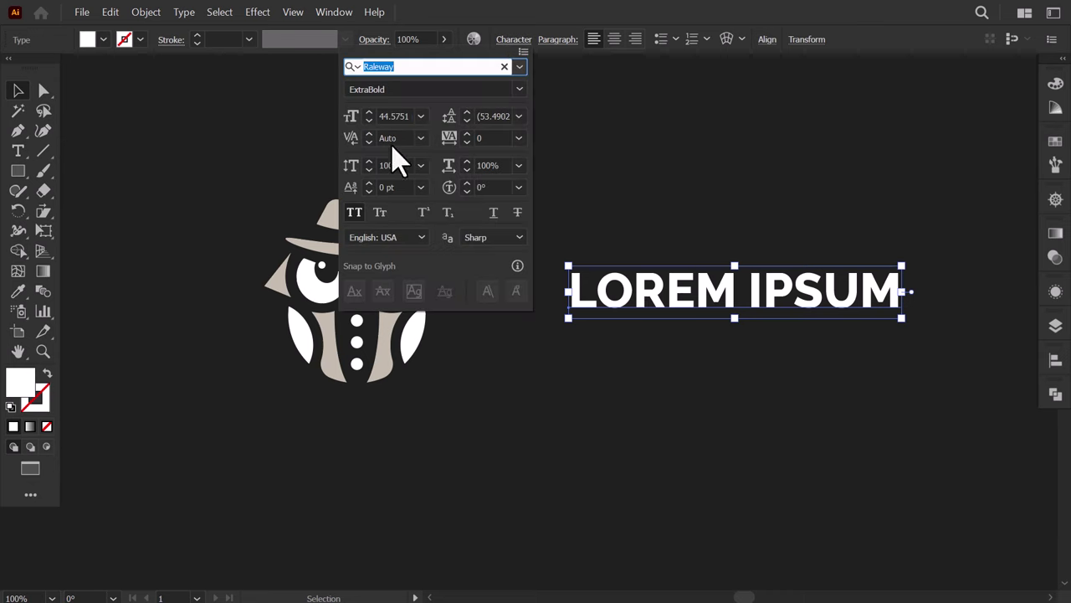
click(354, 212)
click(607, 234)
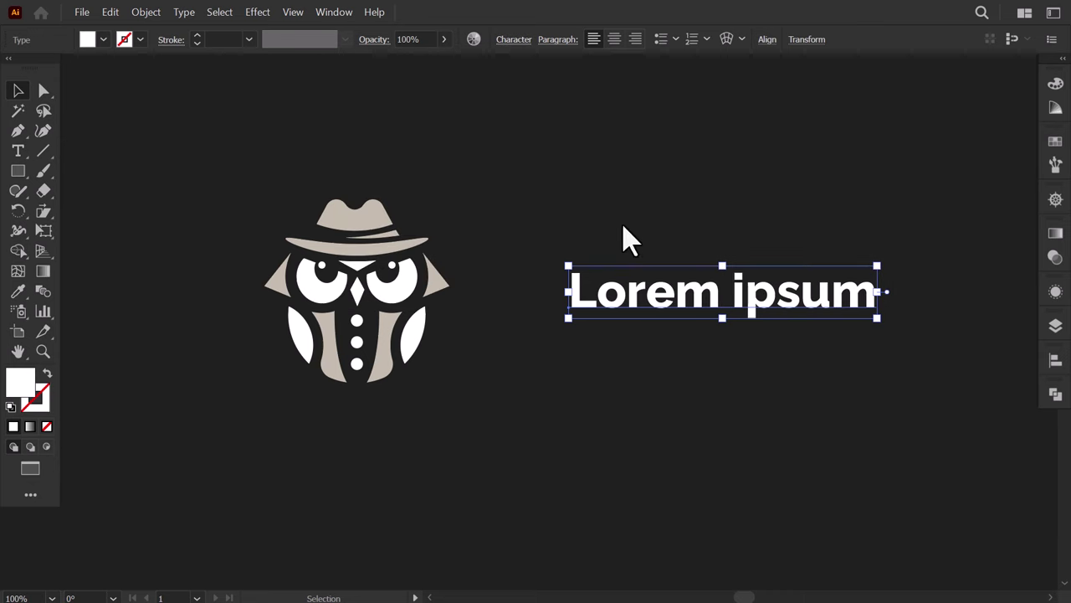
Replace the placeholder text with "HootSly" and enlarge it to about 71 pt.
click(18, 151)
triple_click(633, 287)
text(HootSly)
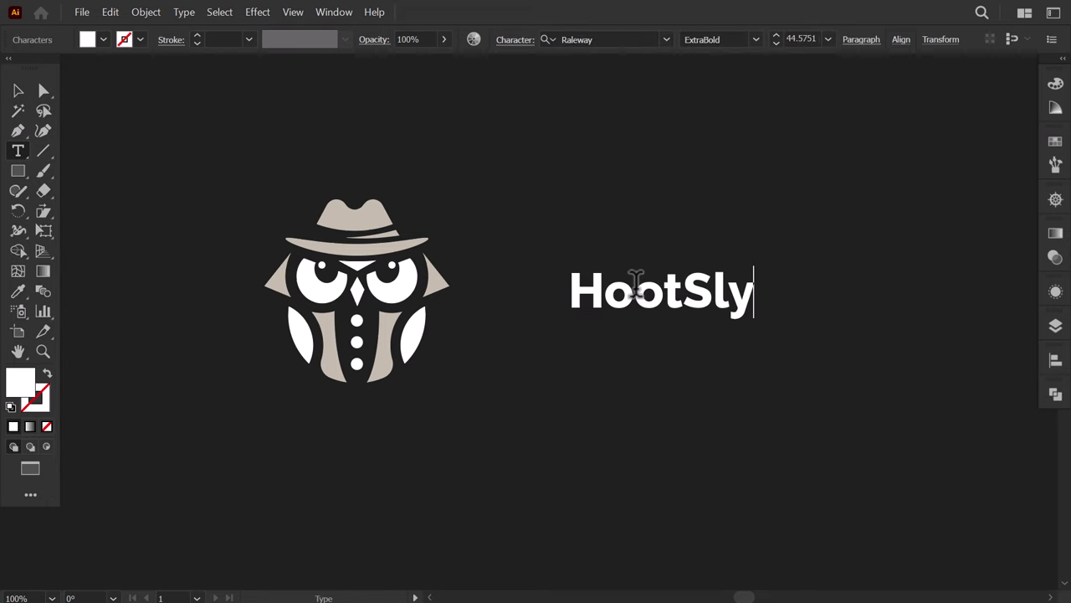
key(Escape)
drag(758, 318, 808, 352)
Set the HootSly text in Playfair Display Bold and turn on All Caps.
click(513, 39)
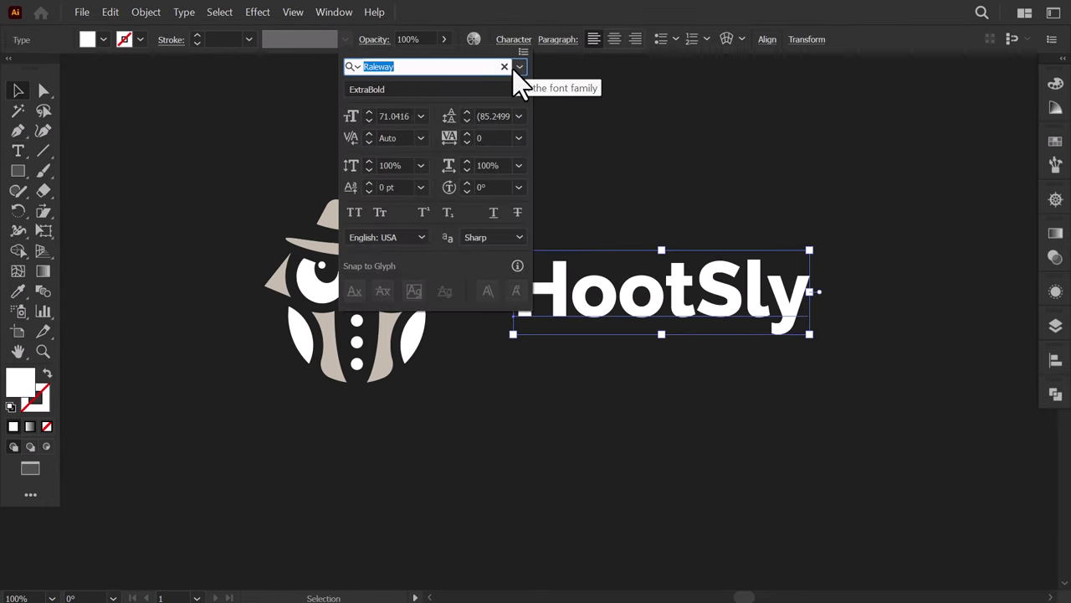
click(509, 65)
text(pla)
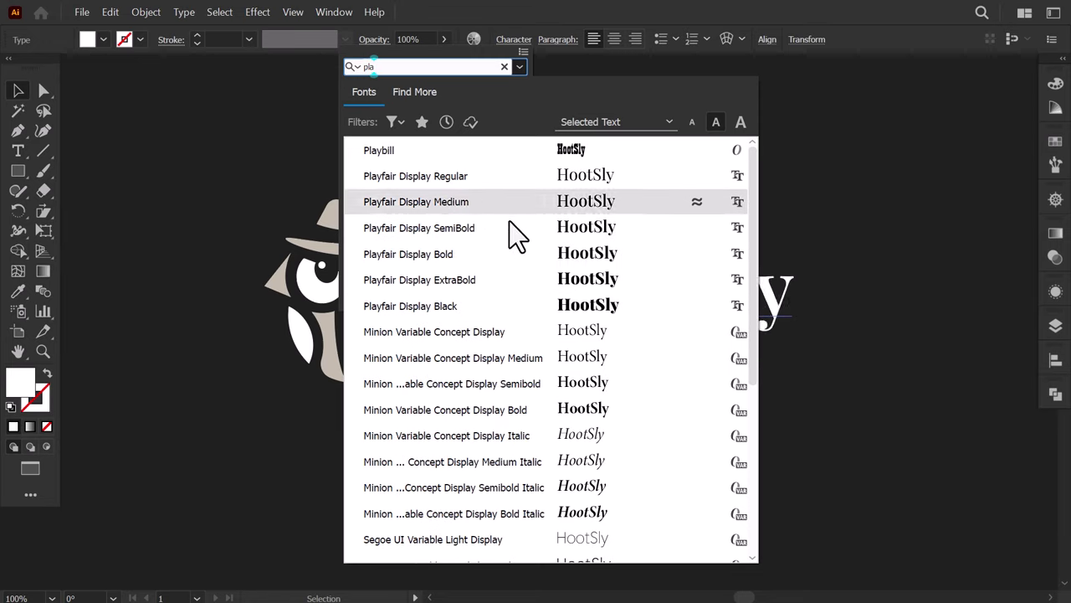
click(471, 268)
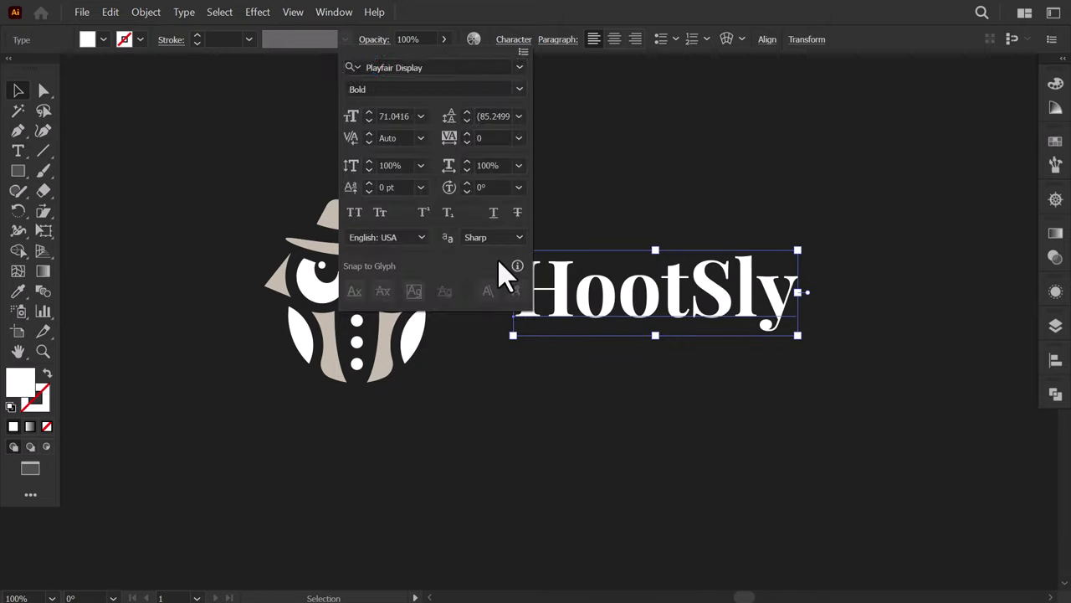
click(513, 40)
click(354, 211)
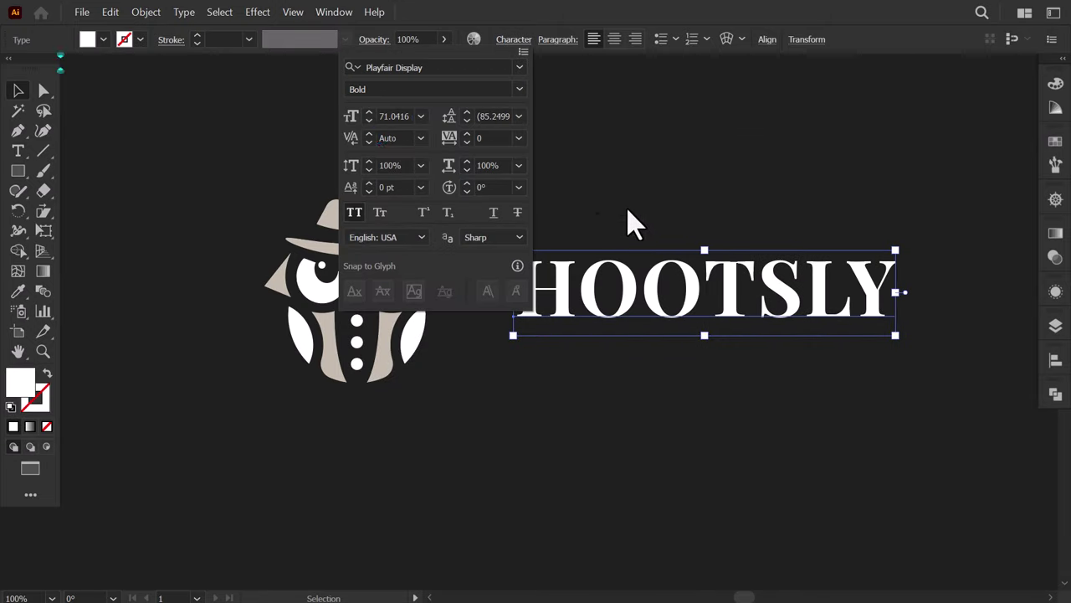
Move the HOOTSLY text below the owl detective and arrange the two so the owl sits centred above the text.
click(663, 297)
drag(693, 319, 610, 447)
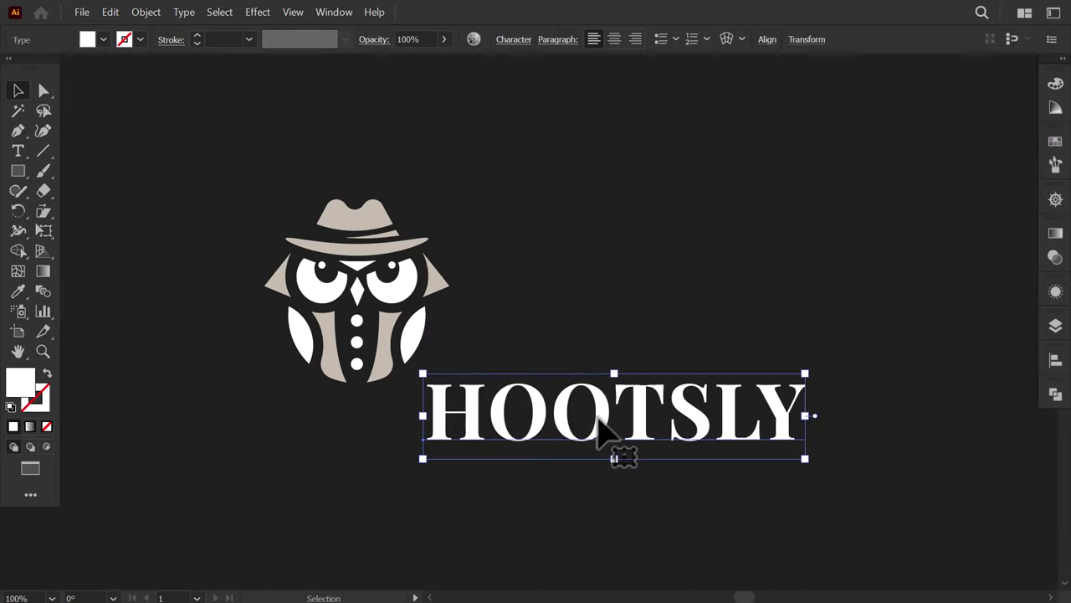
drag(484, 196, 251, 310)
drag(439, 302, 682, 266)
drag(829, 204, 405, 459)
drag(590, 416, 552, 386)
click(526, 414)
click(532, 421)
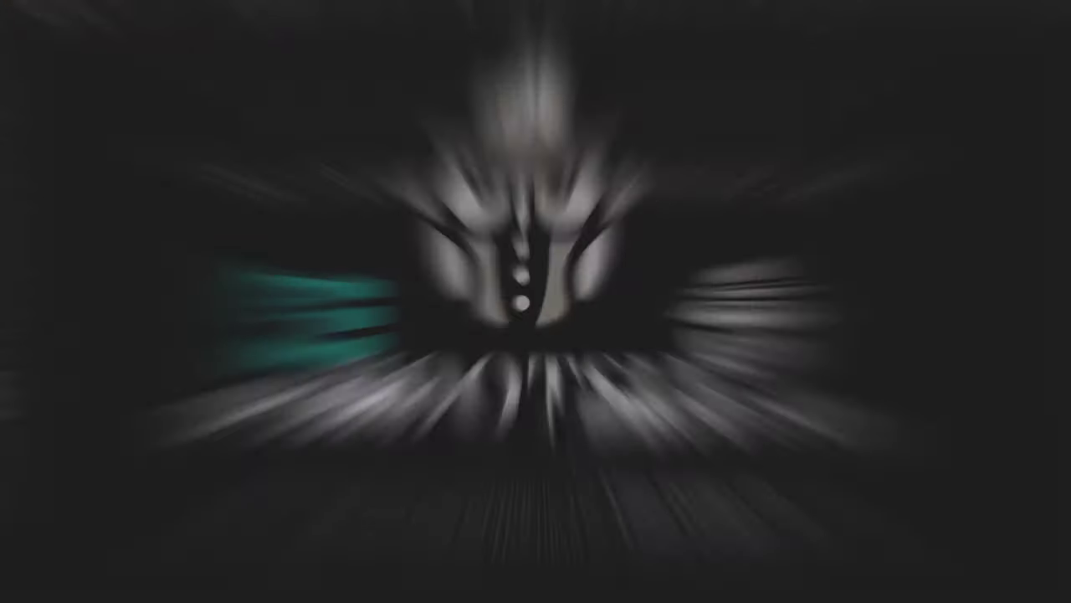